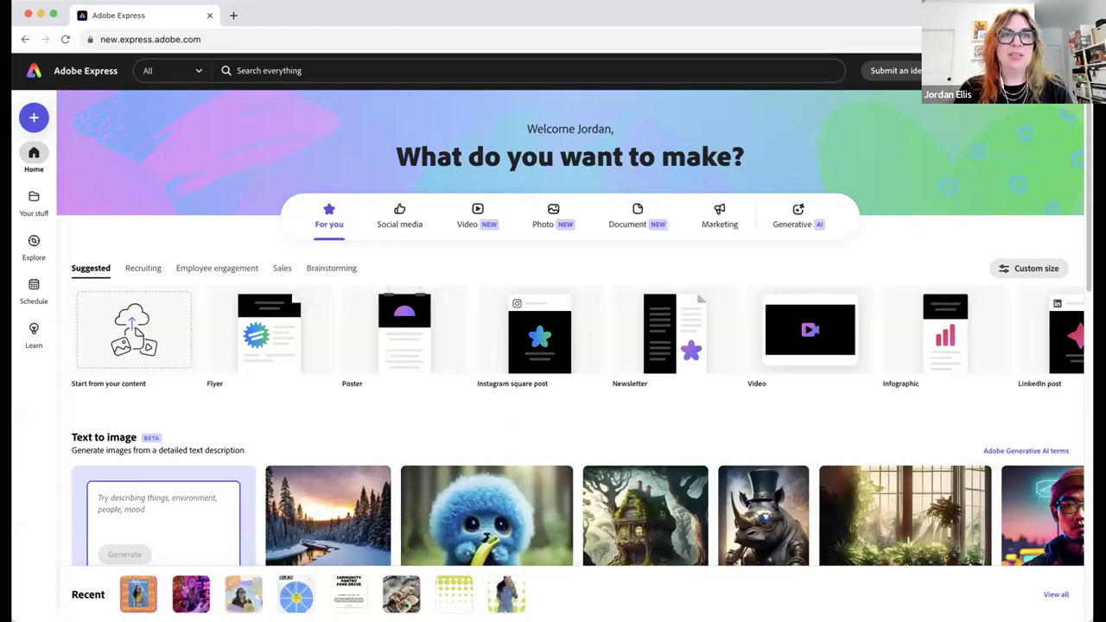
# Scroll around the home page and look over the Flyer and Poster format cards
pyautogui.moveTo(314, 367)
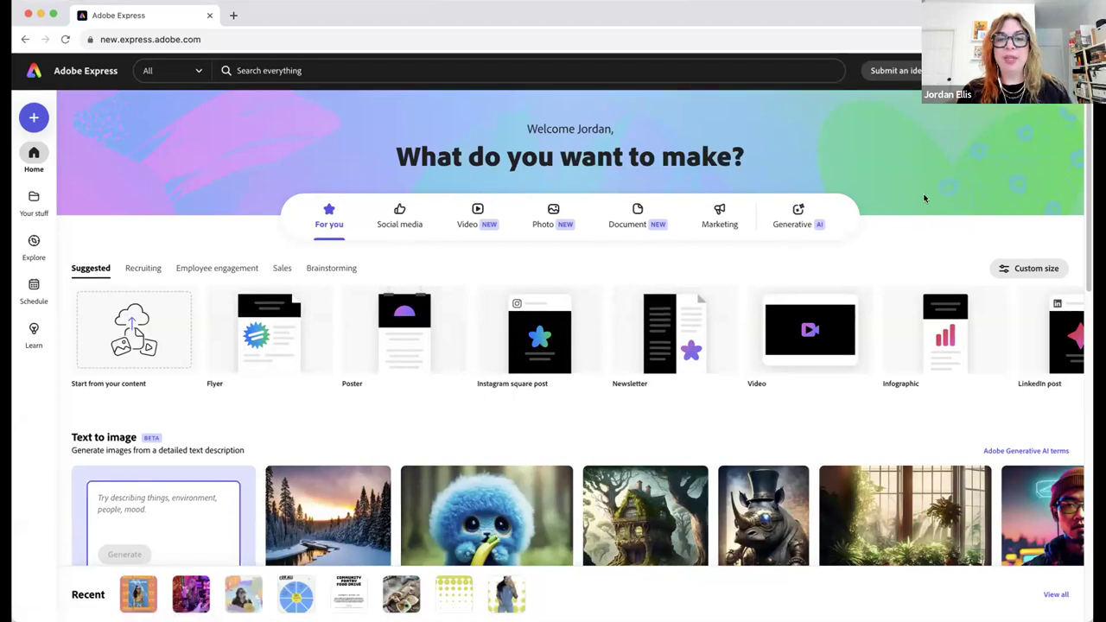
pyautogui.scroll(-1, 922, 200)
pyautogui.scroll(1, 923, 200)
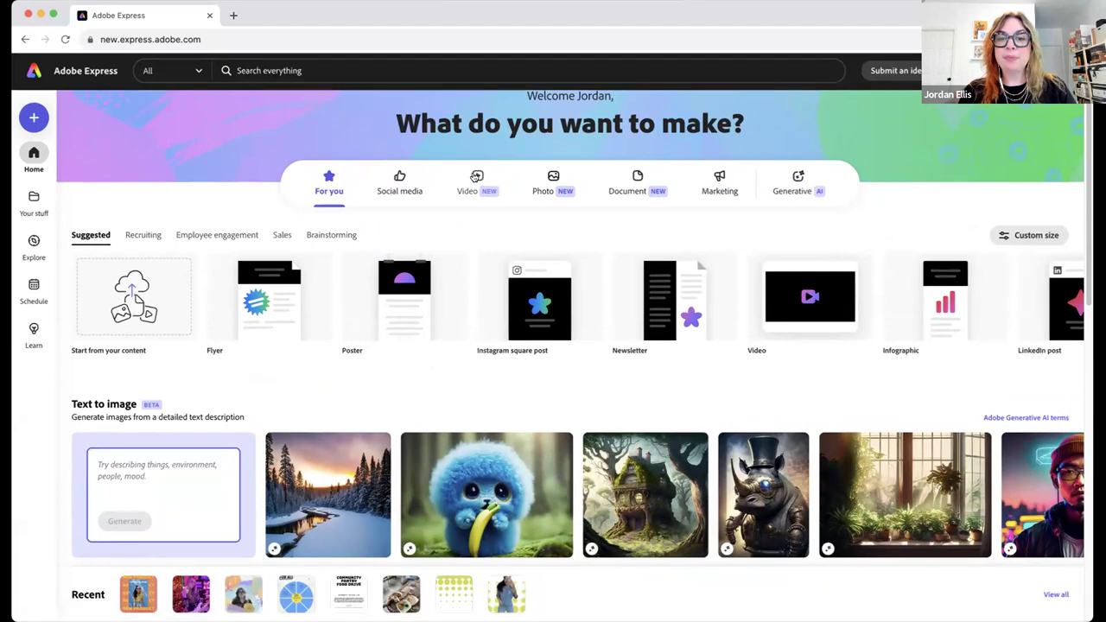
pyautogui.scroll(1, 546, 144)
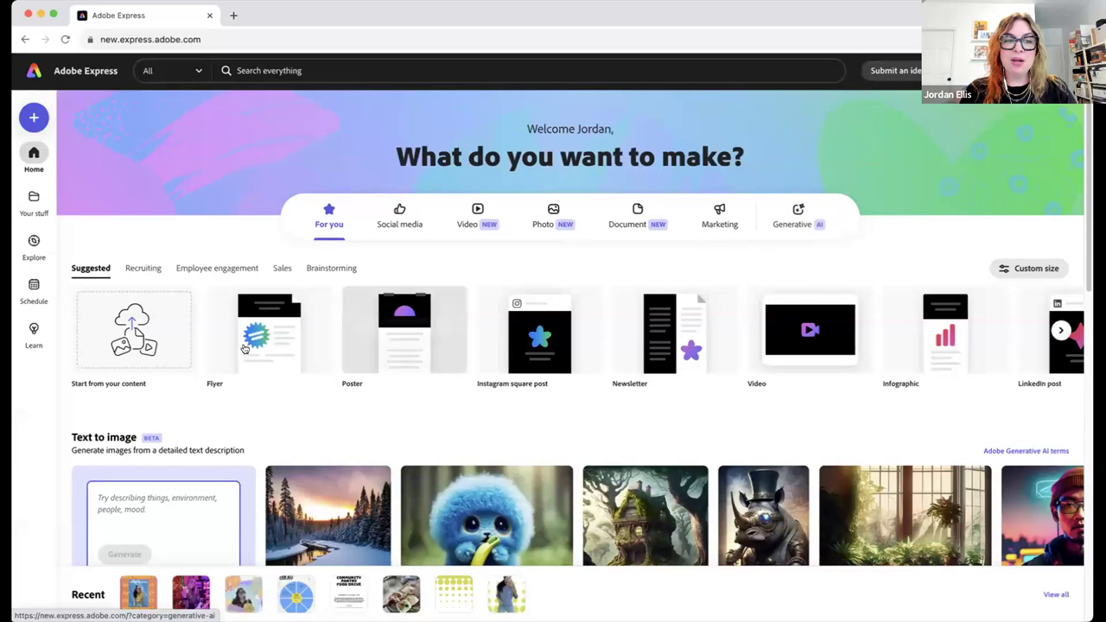
pyautogui.moveTo(220, 320)
pyautogui.scroll(-1, 218, 316)
pyautogui.scroll(-1, 218, 312)
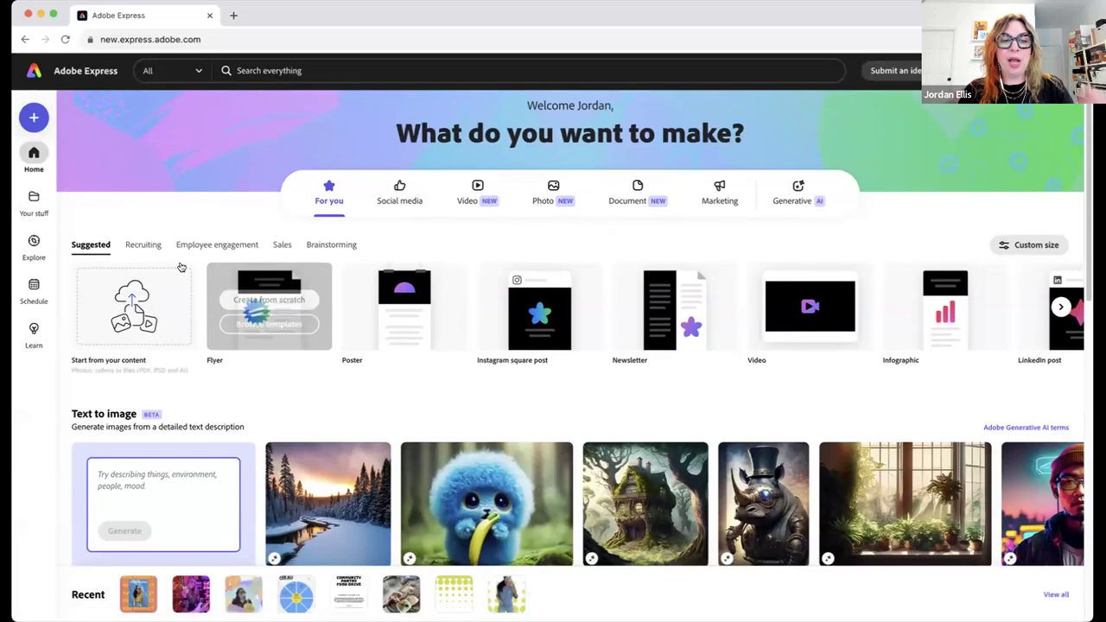
pyautogui.moveTo(344, 312)
pyautogui.moveTo(270, 314)
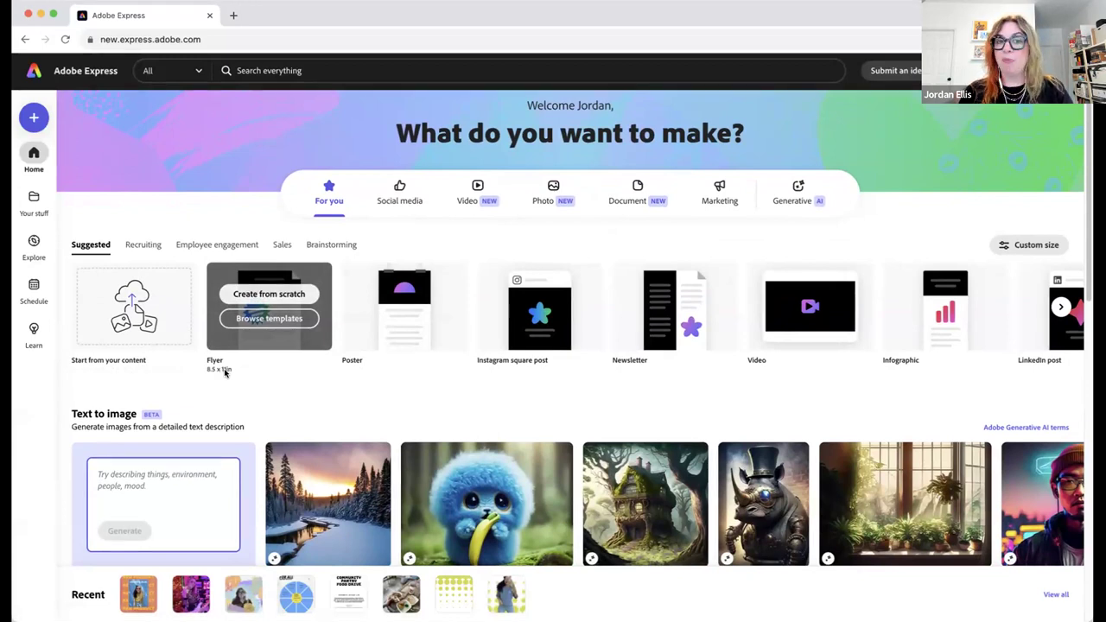
# Look over the Video and Infographic cards, then scroll toward Suggested Quick Actions
pyautogui.moveTo(450, 292)
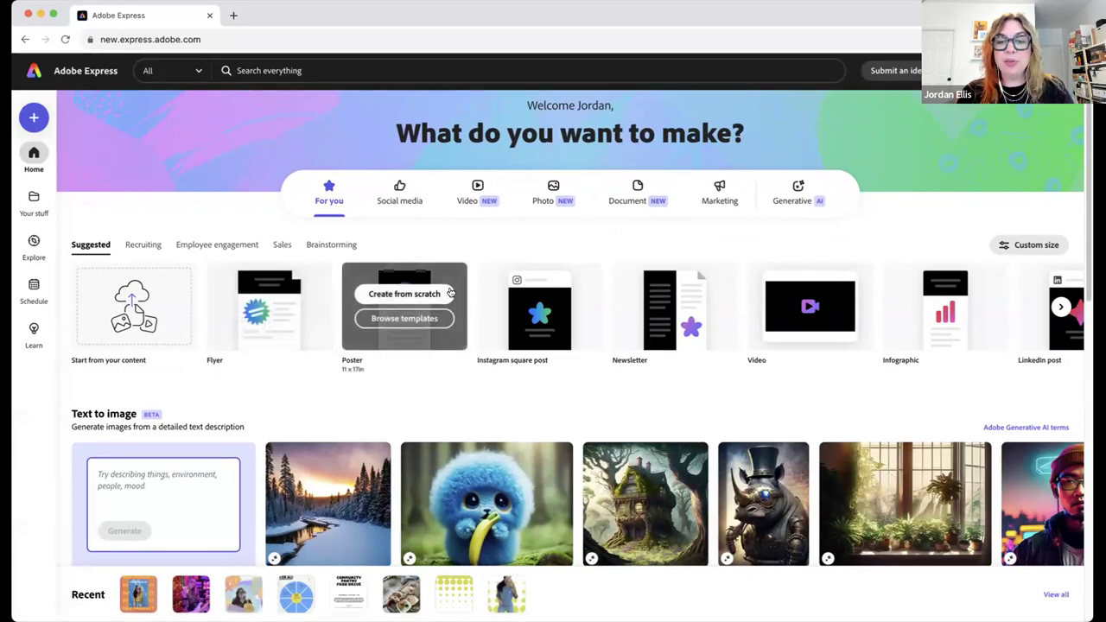
pyautogui.moveTo(836, 303)
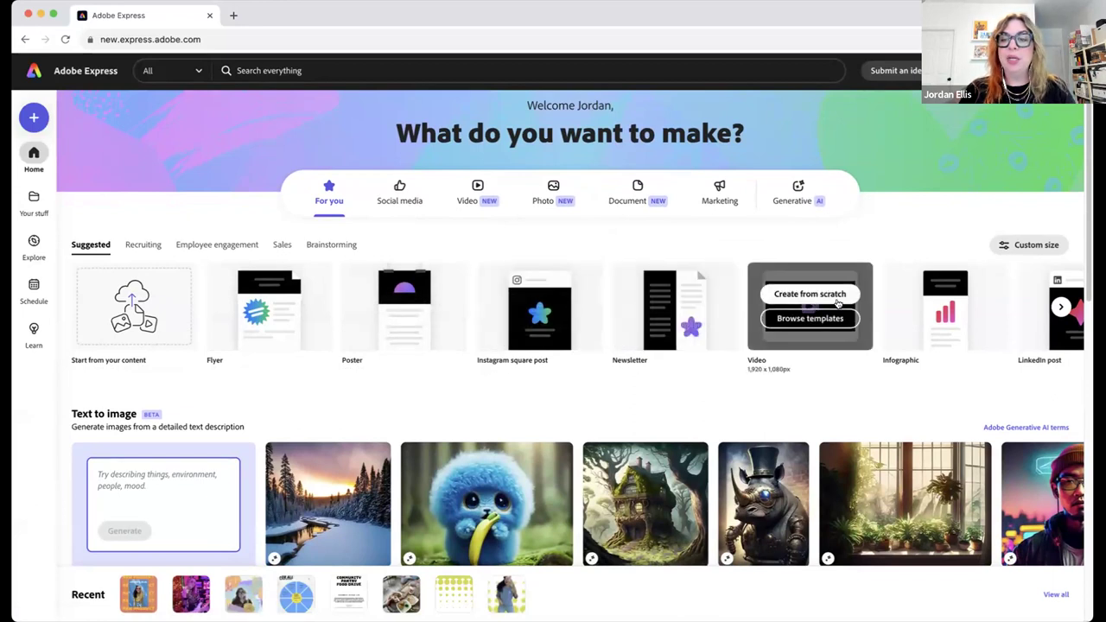
pyautogui.moveTo(933, 304)
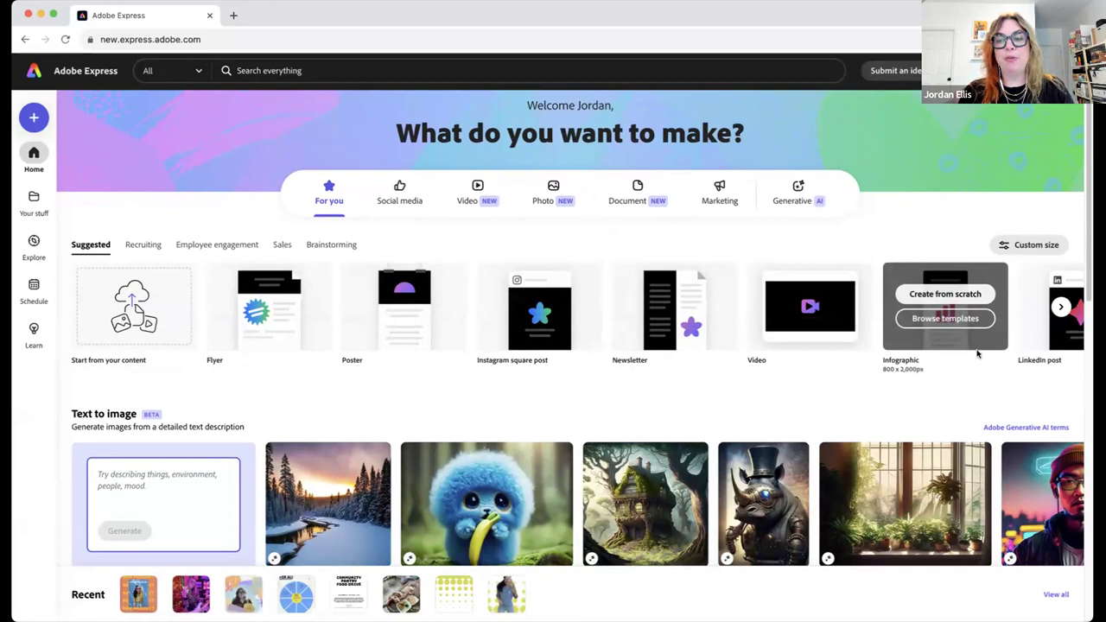
pyautogui.scroll(-3, 981, 354)
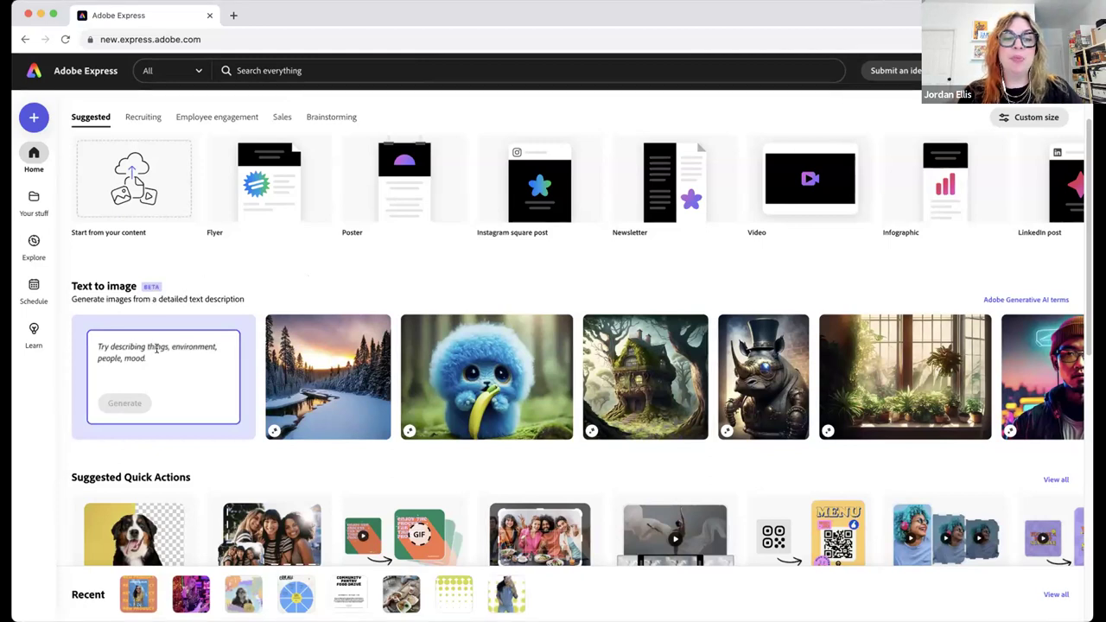
# Put the cursor in the empty Text to image prompt box on the Home page
pyautogui.scroll(-1, 156, 346)
pyautogui.click(120, 337)
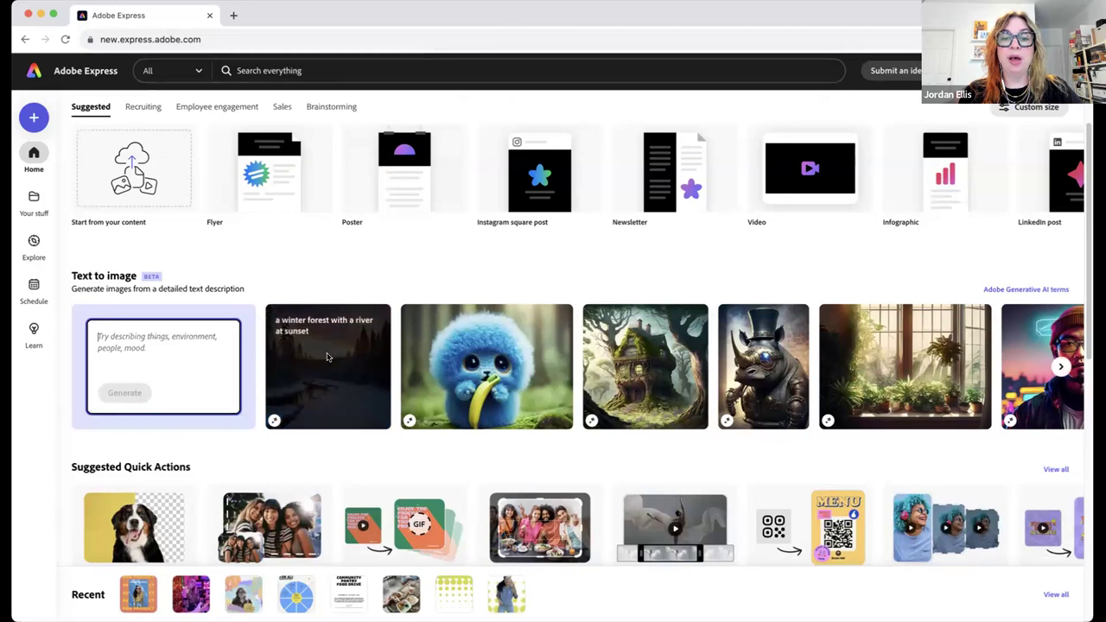
# Reveal the prompts of the four Text to image samples, then scroll down to Suggested Quick Actions
pyautogui.moveTo(464, 363)
pyautogui.moveTo(677, 363)
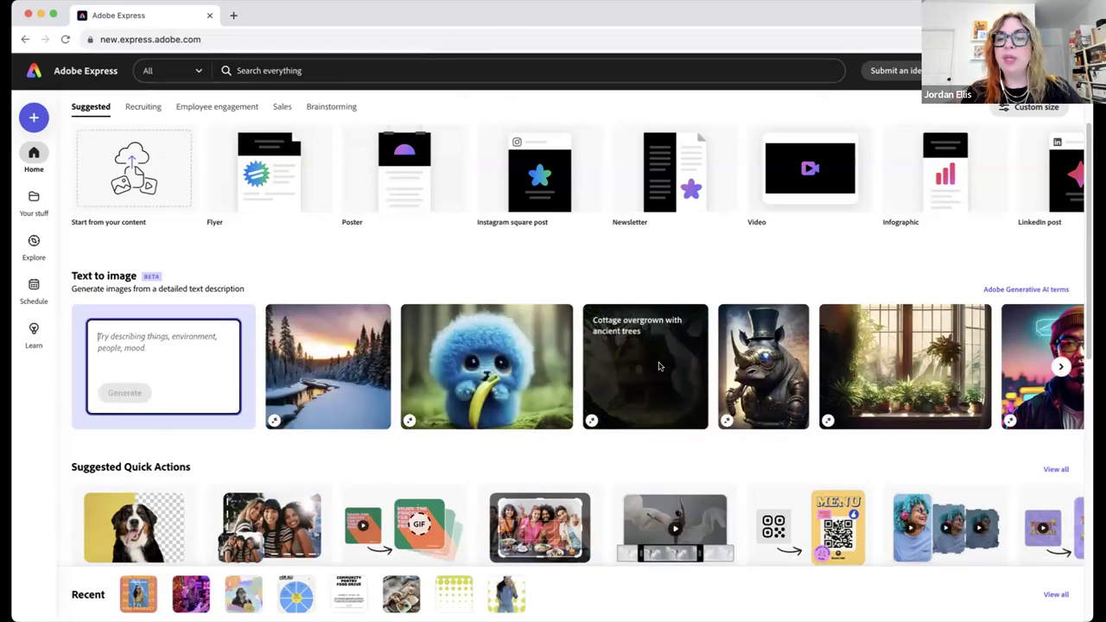
pyautogui.moveTo(776, 372)
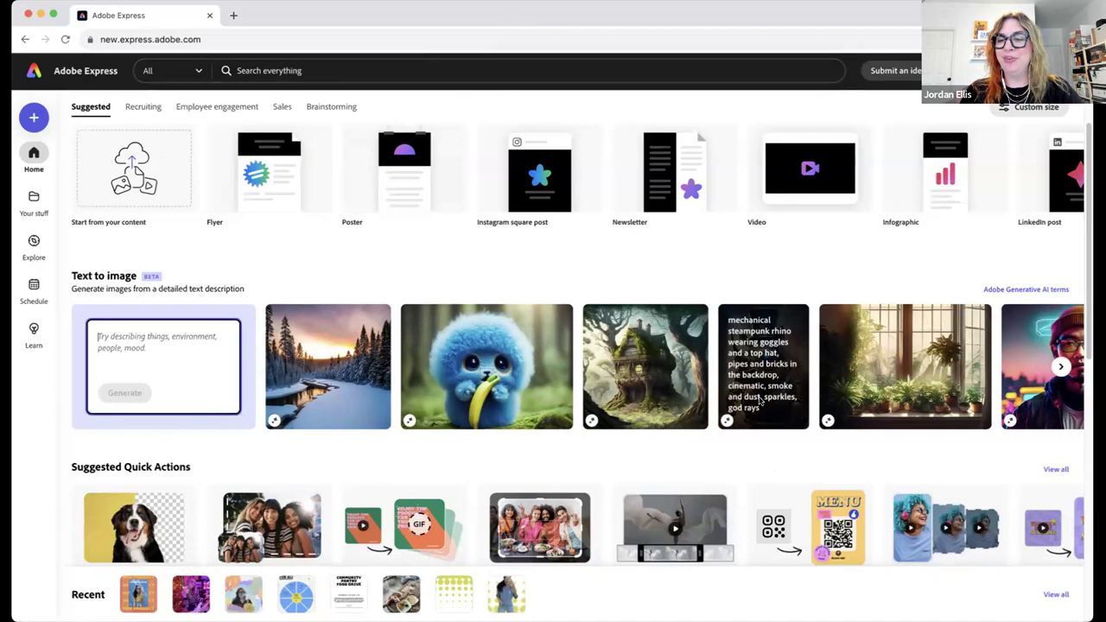
pyautogui.moveTo(881, 387)
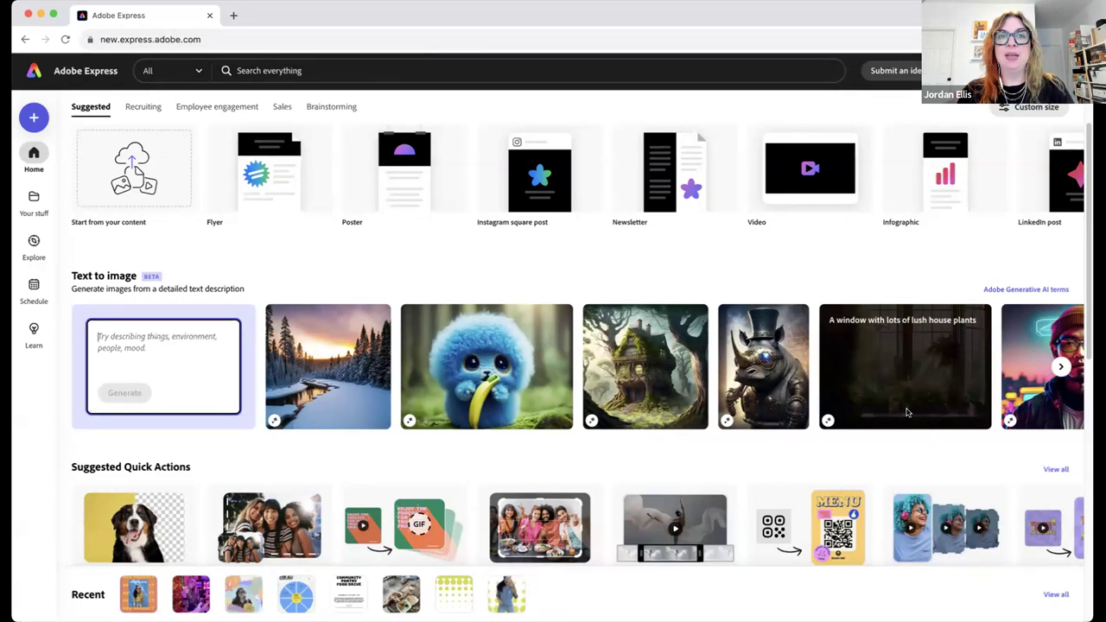
pyautogui.scroll(-2, 906, 412)
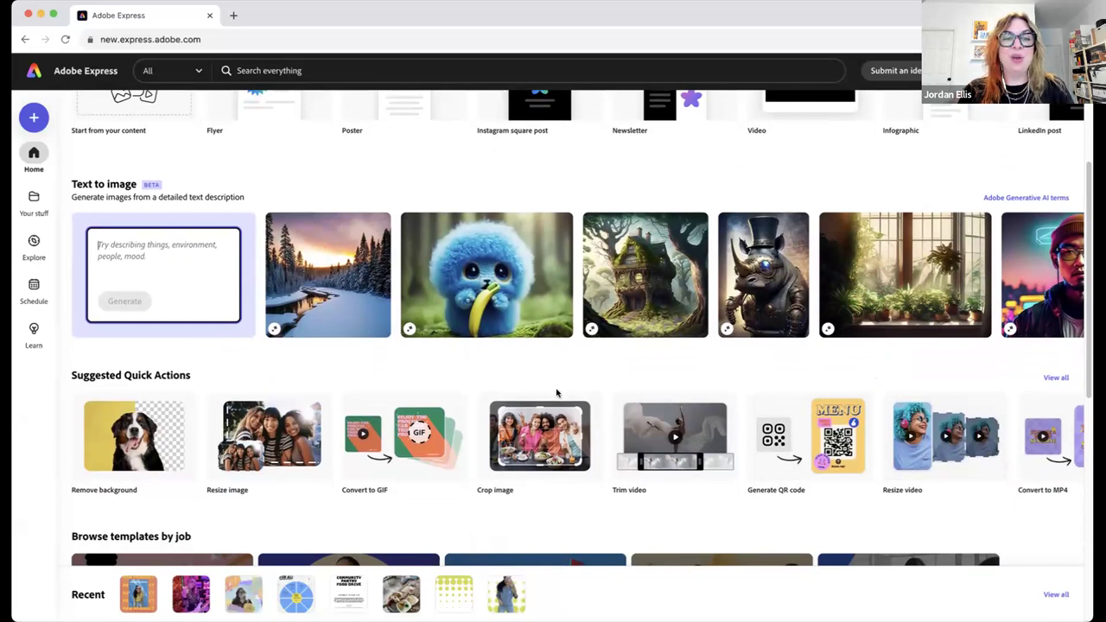
# Scroll further down the home page and launch the Convert to GIF quick action
pyautogui.scroll(-1, 557, 393)
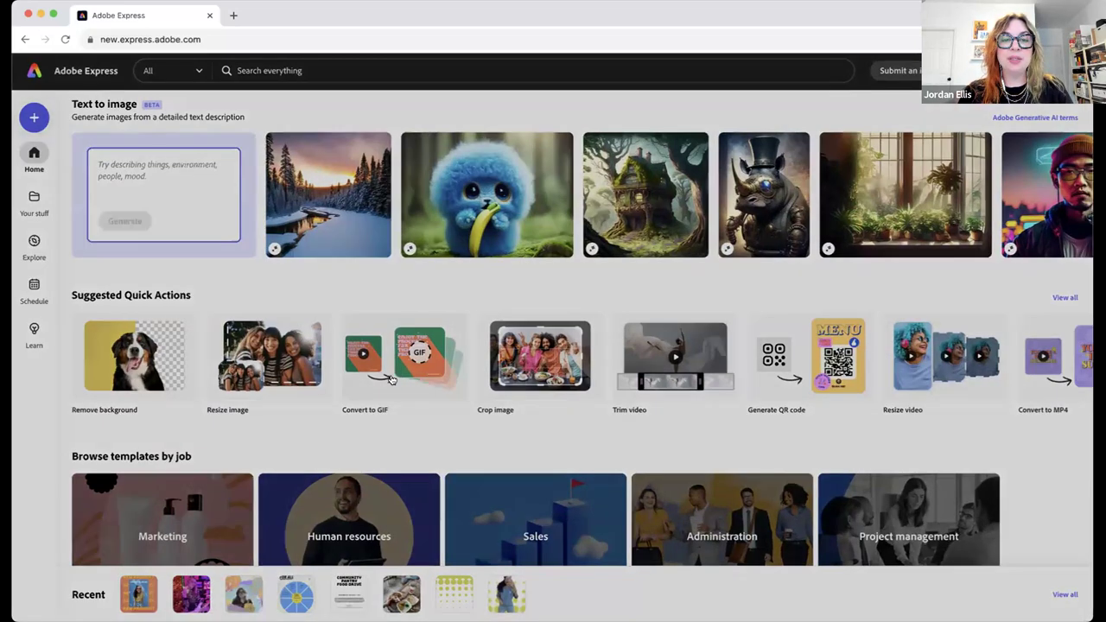
pyautogui.click(391, 380)
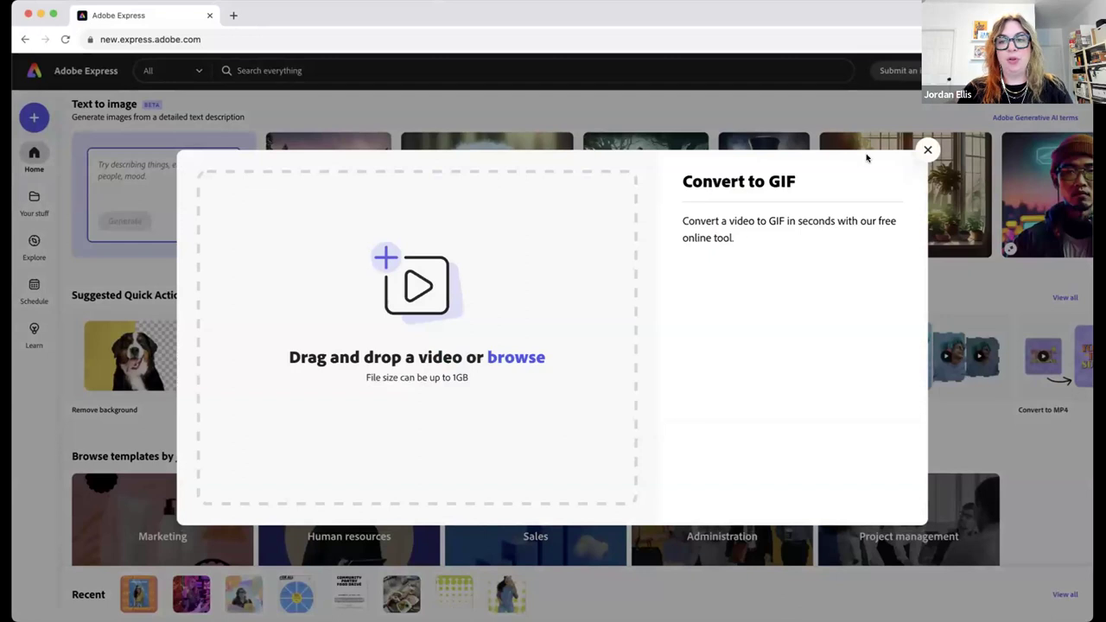
pyautogui.click(927, 149)
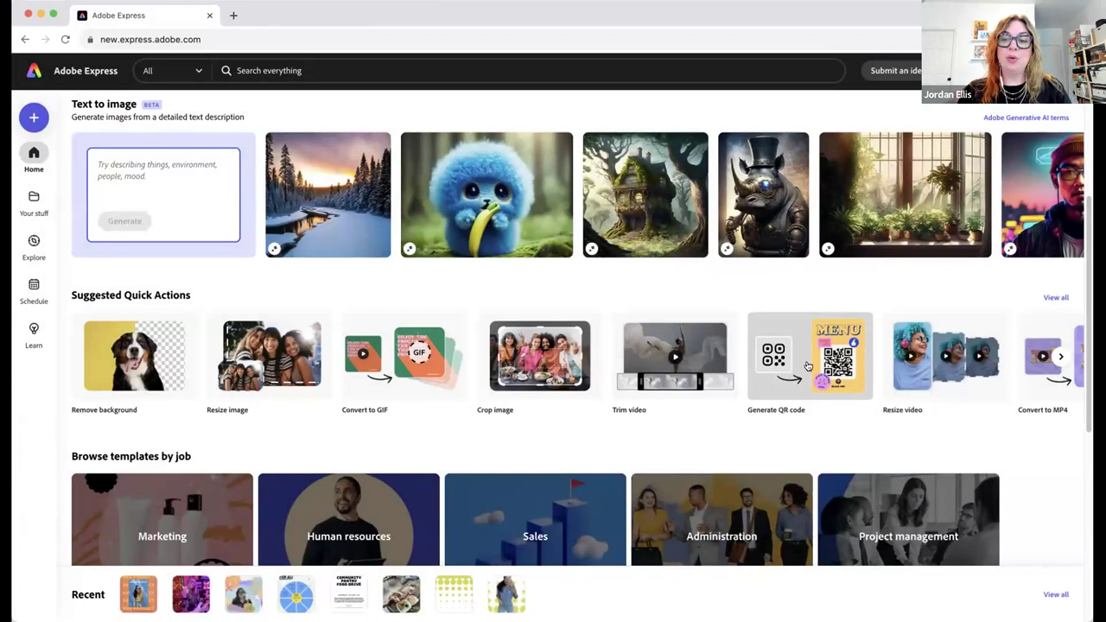
pyautogui.click(807, 369)
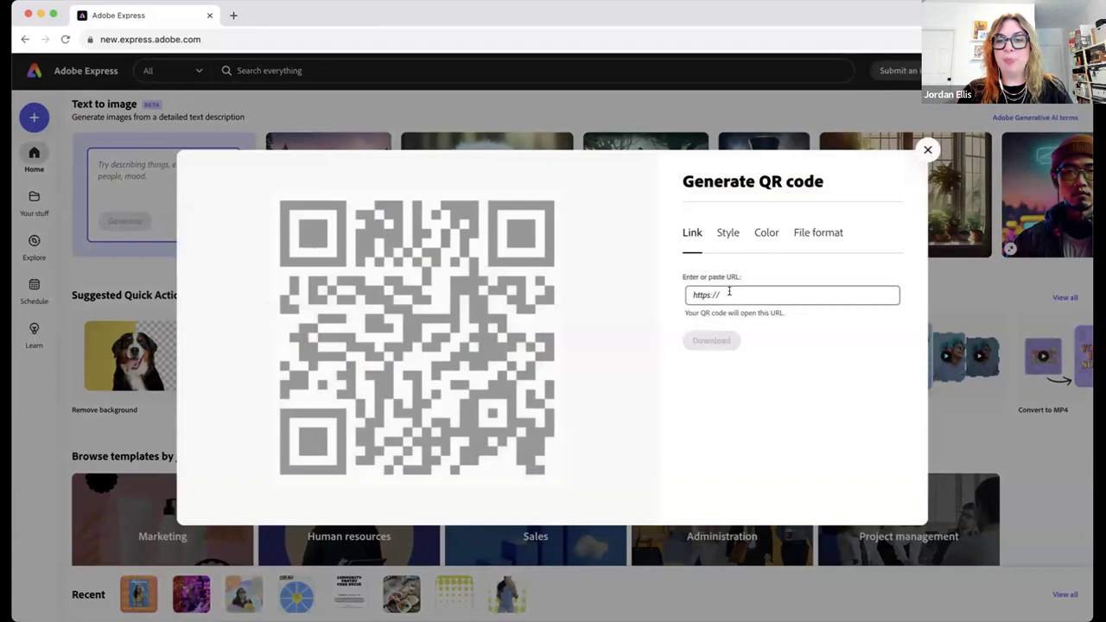
pyautogui.click(727, 234)
pyautogui.click(728, 298)
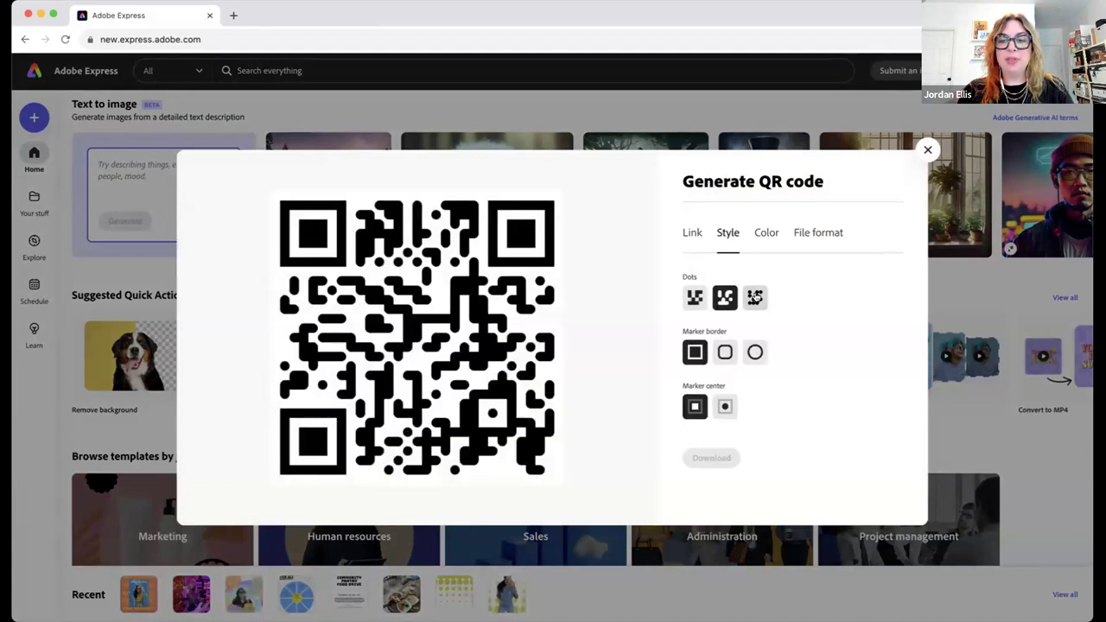
pyautogui.click(754, 297)
pyautogui.click(725, 351)
pyautogui.click(725, 406)
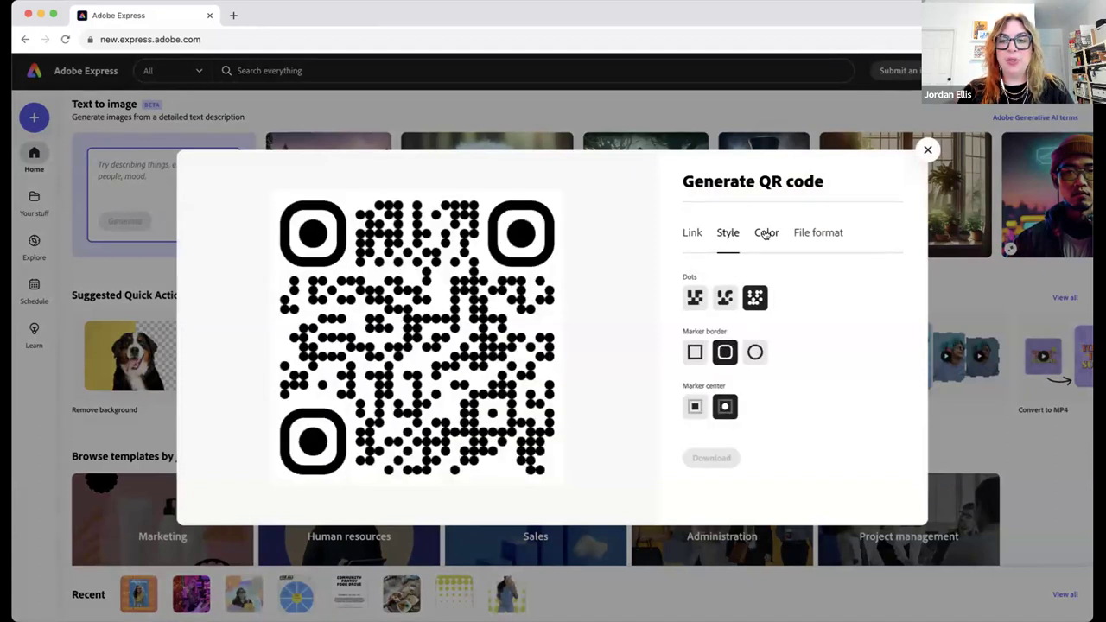
pyautogui.click(766, 233)
pyautogui.click(749, 286)
pyautogui.click(805, 286)
pyautogui.click(807, 235)
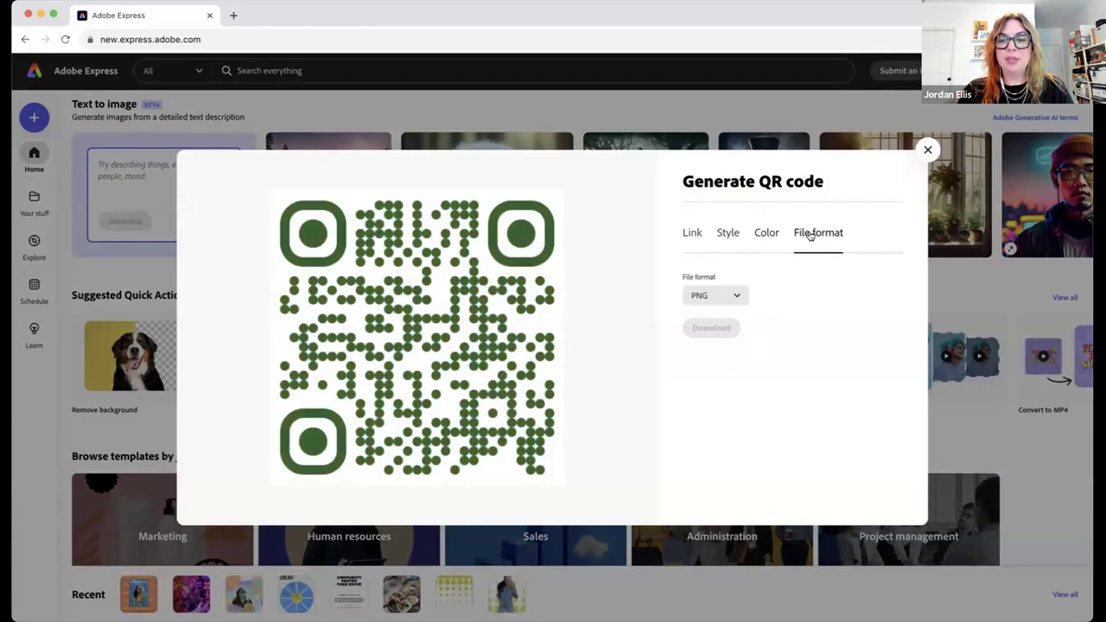
pyautogui.click(928, 151)
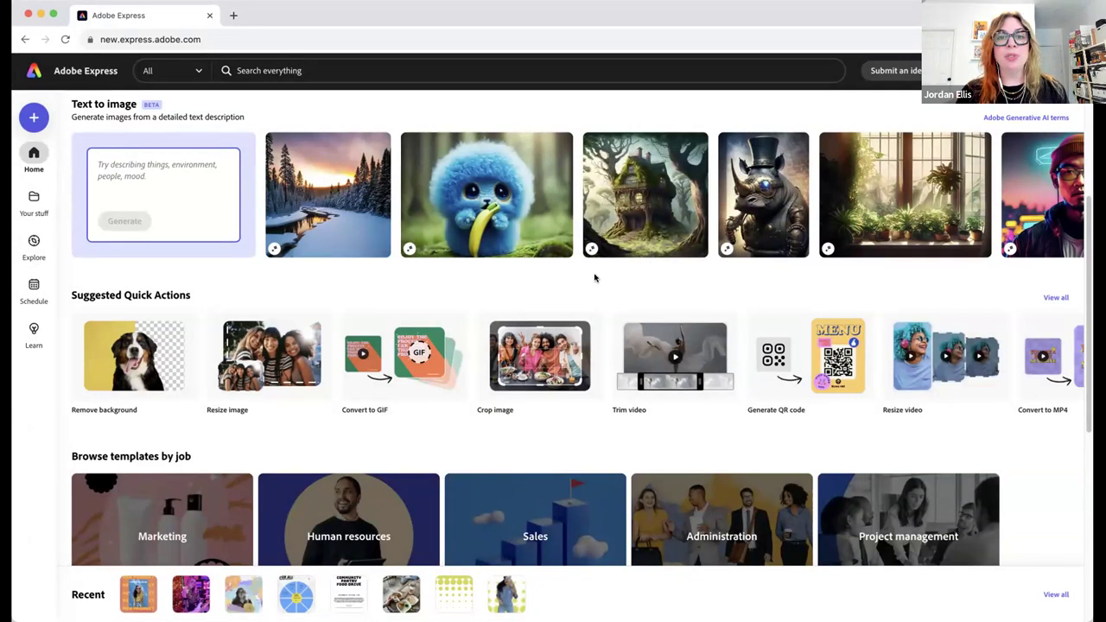
pyautogui.scroll(2, 201, 228)
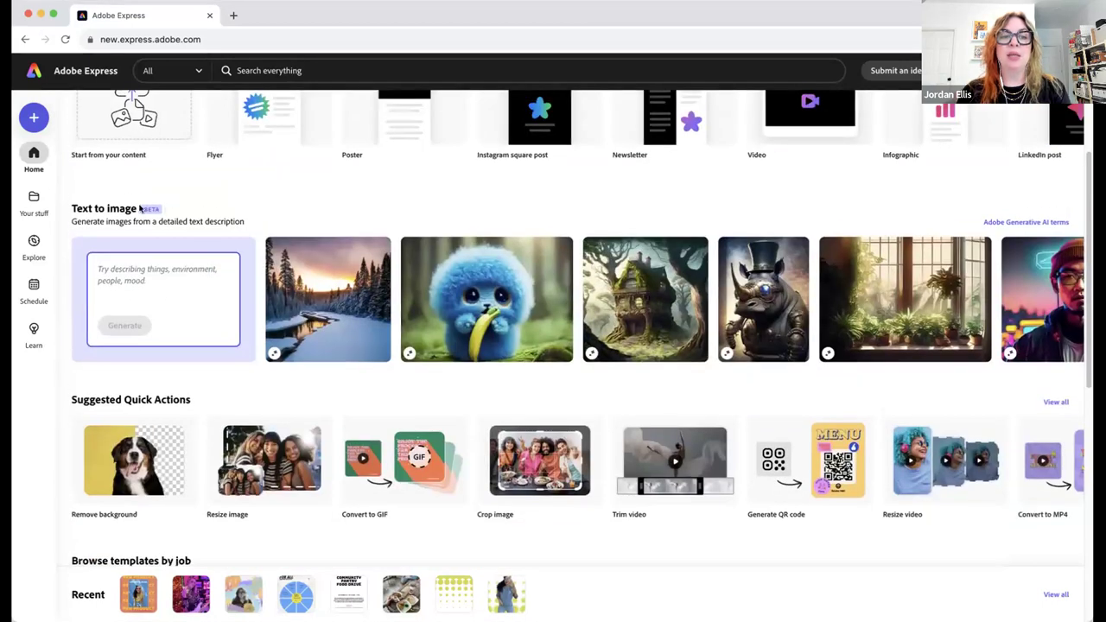
pyautogui.moveTo(145, 212)
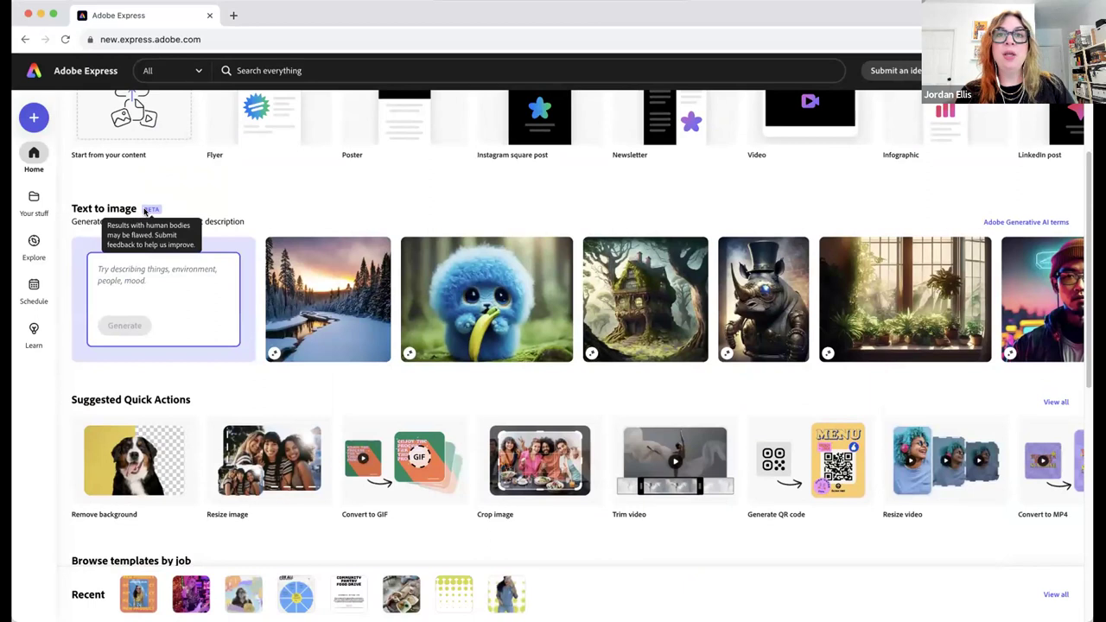
pyautogui.moveTo(637, 289)
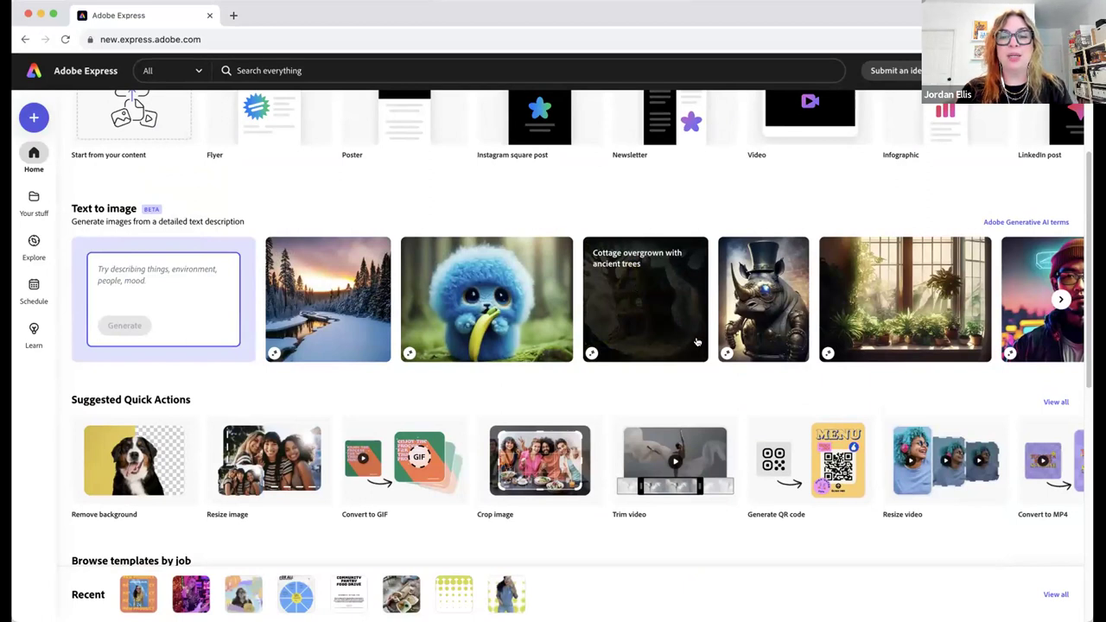
pyautogui.scroll(-2, 698, 343)
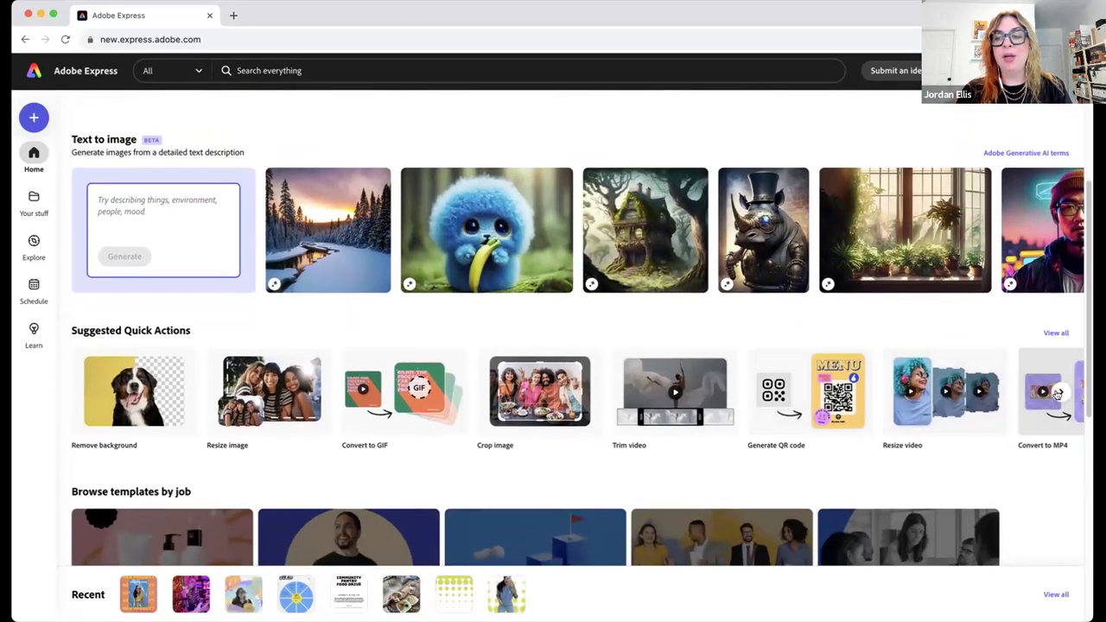
# Advance the quick actions carousel and launch Animate from audio
pyautogui.click(1058, 393)
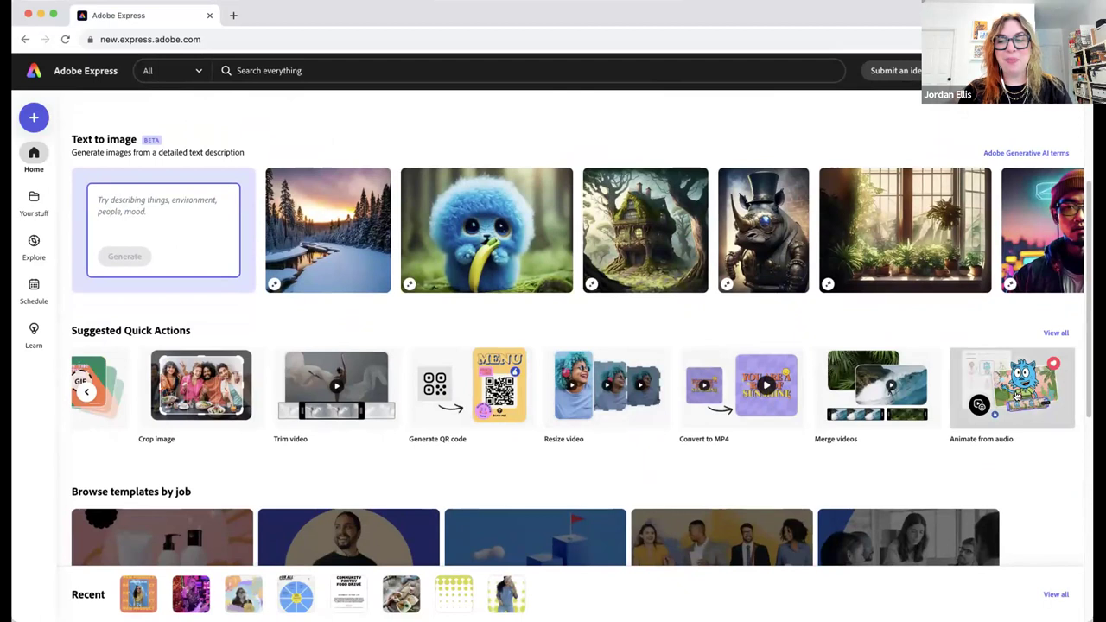
pyautogui.click(1016, 394)
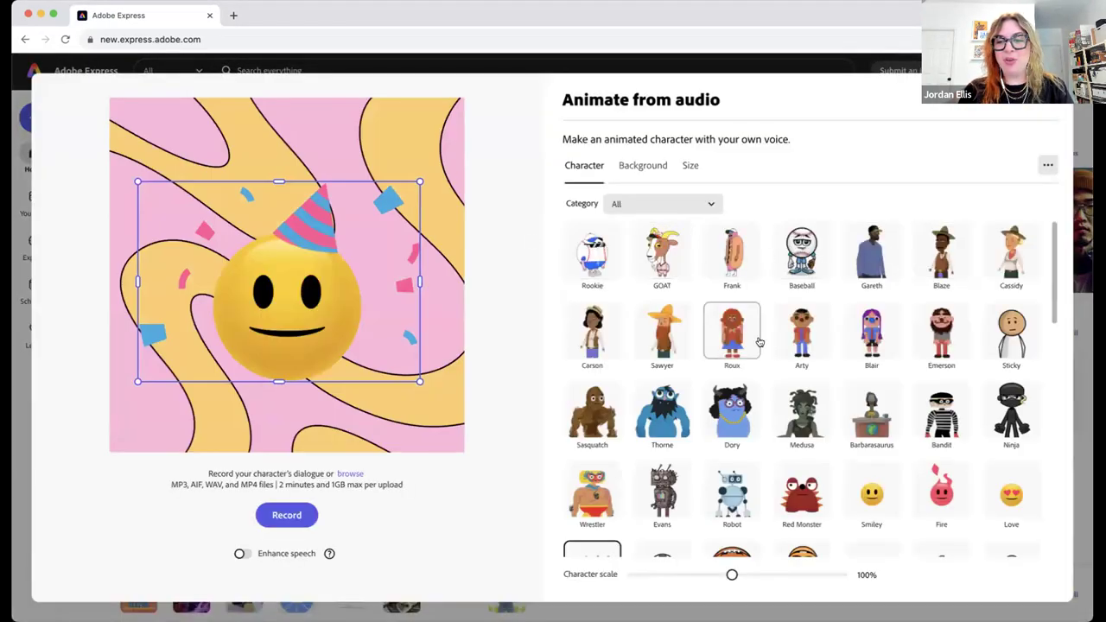
# Try the Red Monster, Robot and Taco characters, settling on Candy
pyautogui.scroll(-3, 778, 342)
pyautogui.click(800, 290)
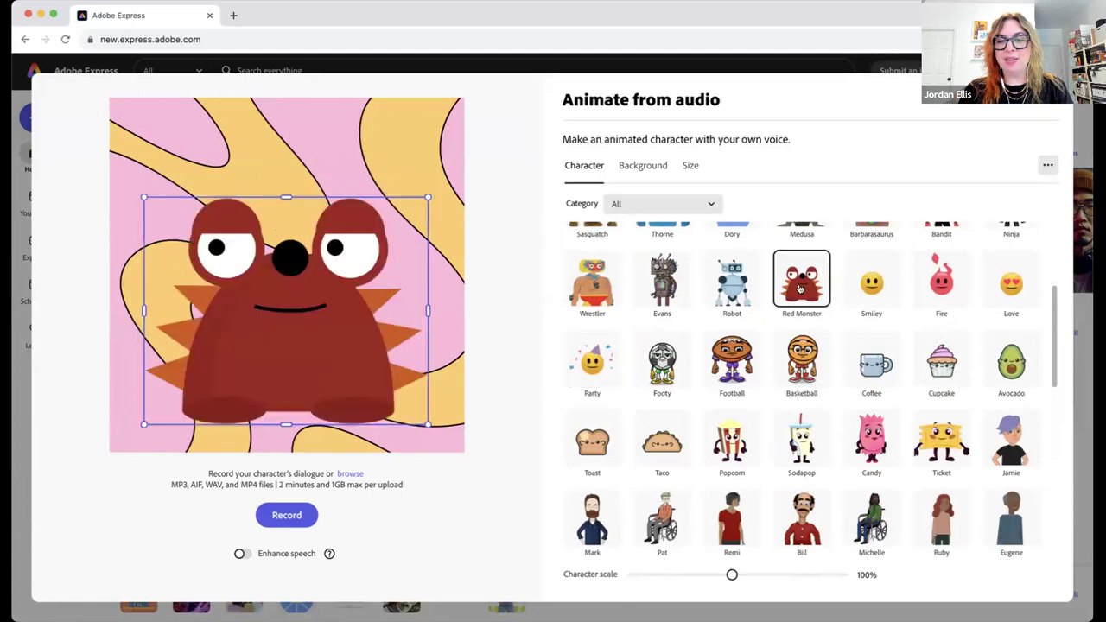
pyautogui.click(732, 291)
pyautogui.click(672, 452)
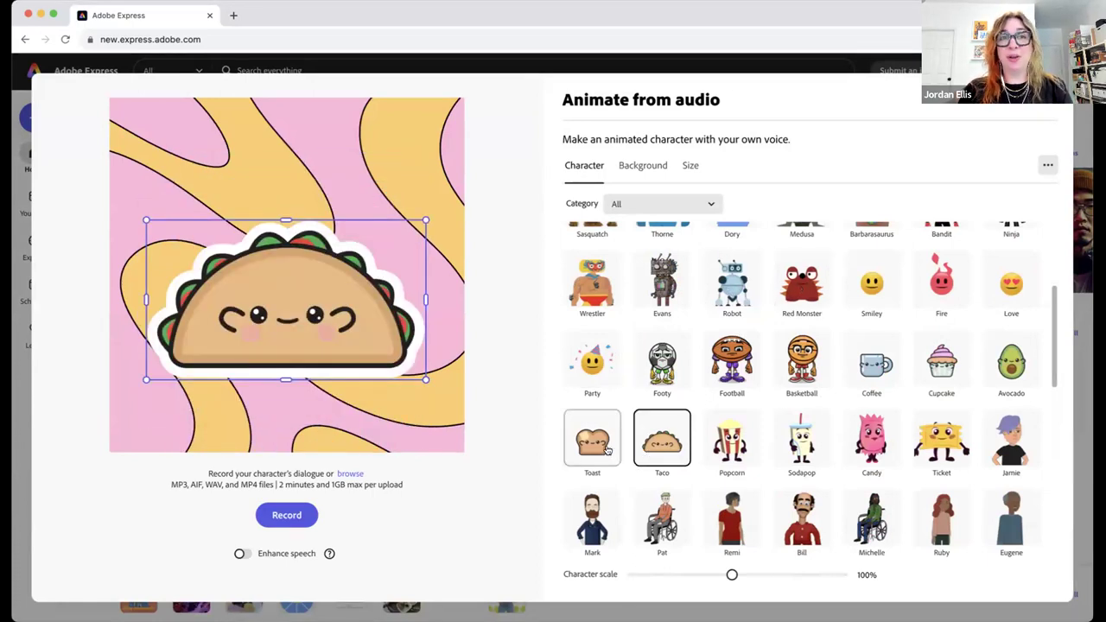
pyautogui.click(880, 437)
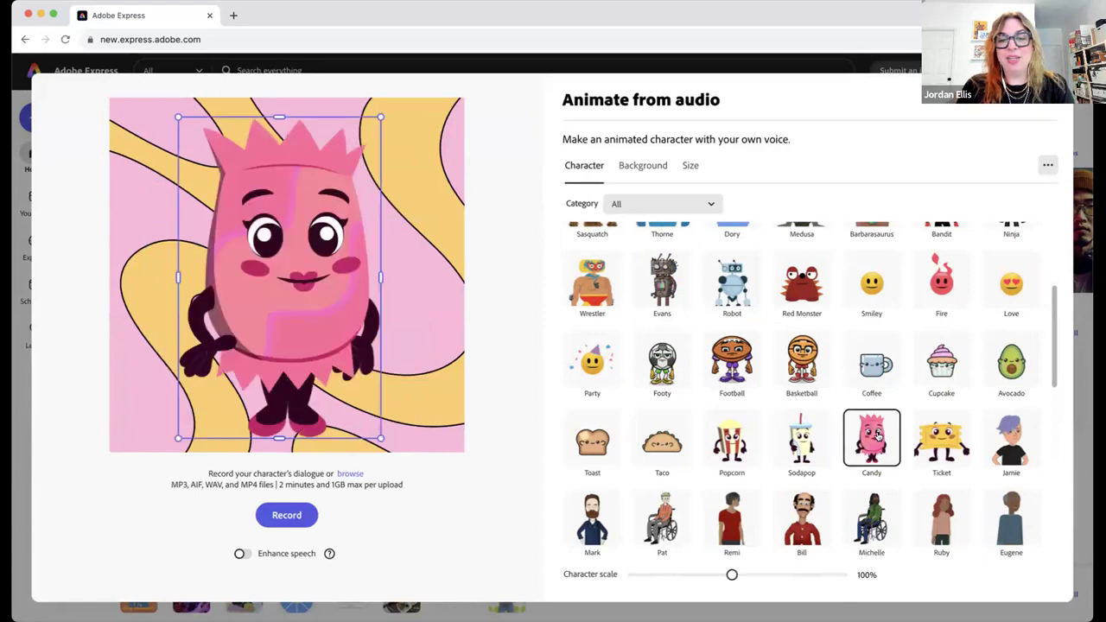
# Set the background to Swirl, after trying Mustard and Pow, and the size to Story/Reels 9:16
pyautogui.click(626, 165)
pyautogui.click(614, 390)
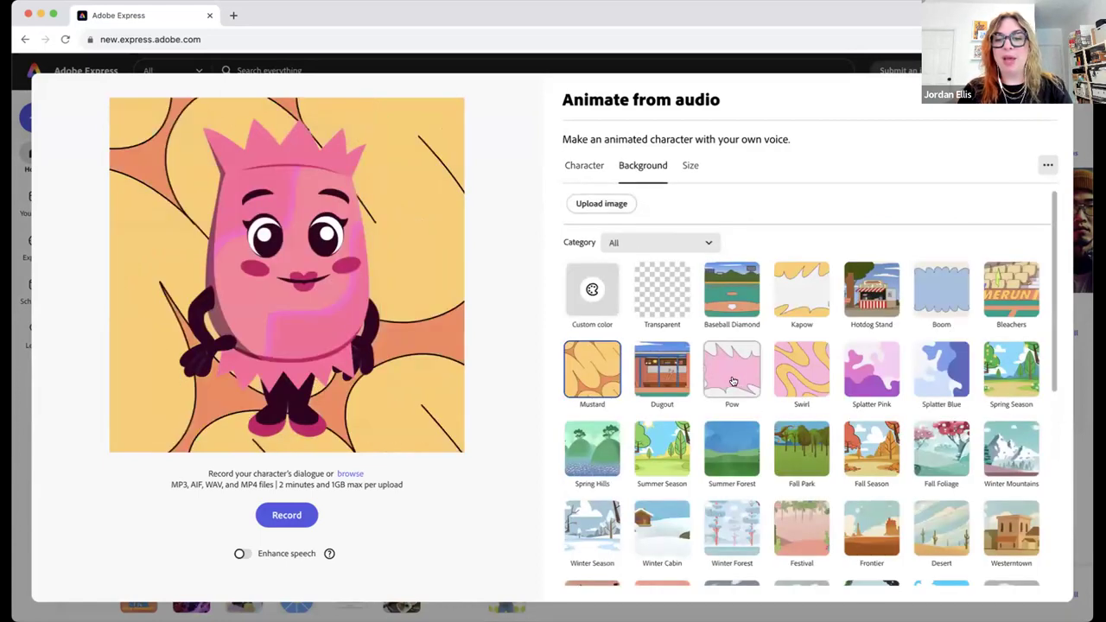
pyautogui.click(732, 381)
pyautogui.click(793, 380)
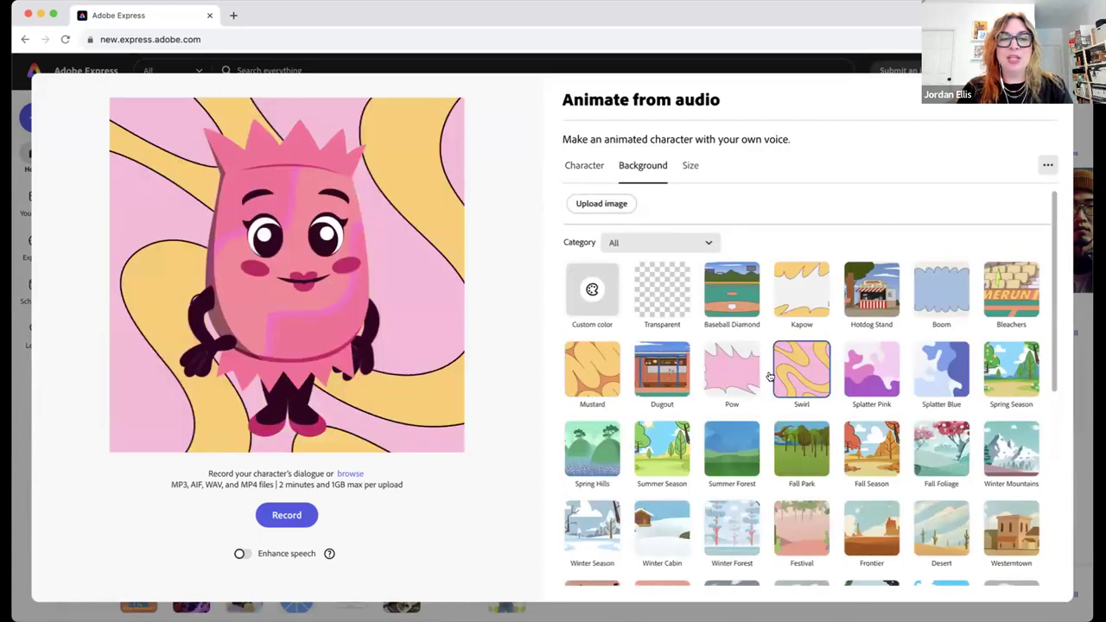
pyautogui.click(690, 167)
pyautogui.click(662, 242)
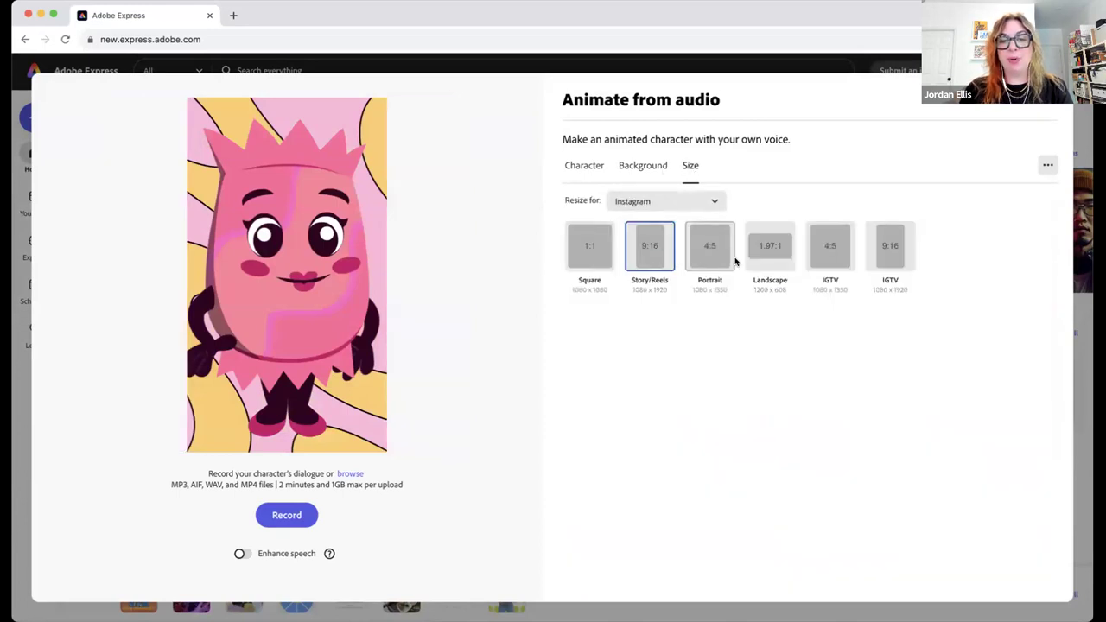
# Shrink the Candy character, nudge it slightly right, and close Animate from audio
pyautogui.click(306, 289)
pyautogui.moveTo(378, 118); pyautogui.dragTo(312, 170)
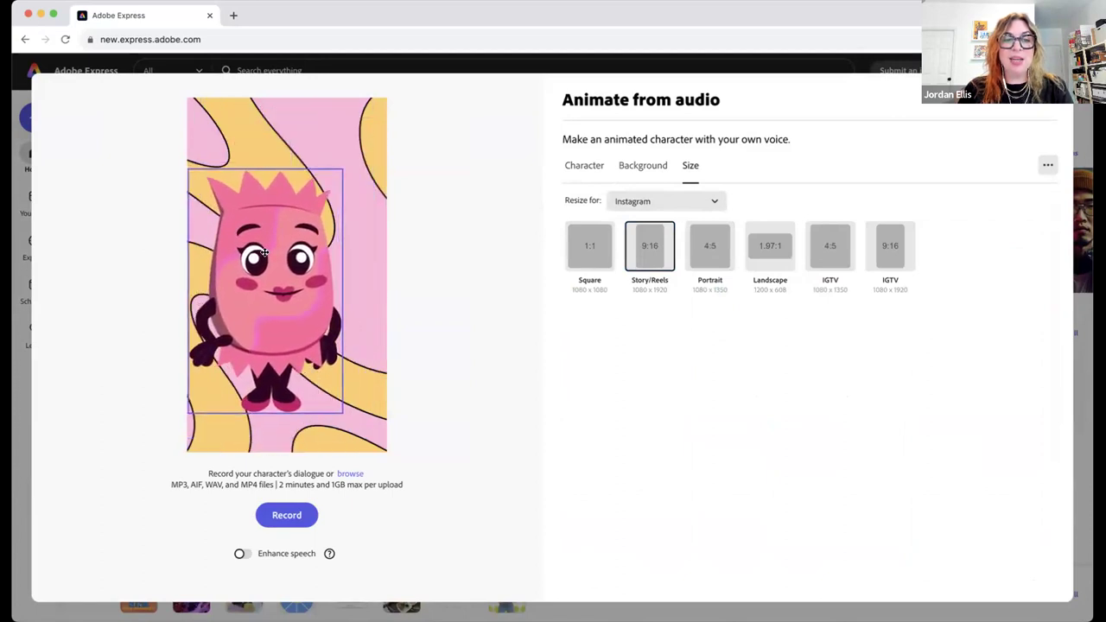
pyautogui.moveTo(264, 252); pyautogui.dragTo(272, 253)
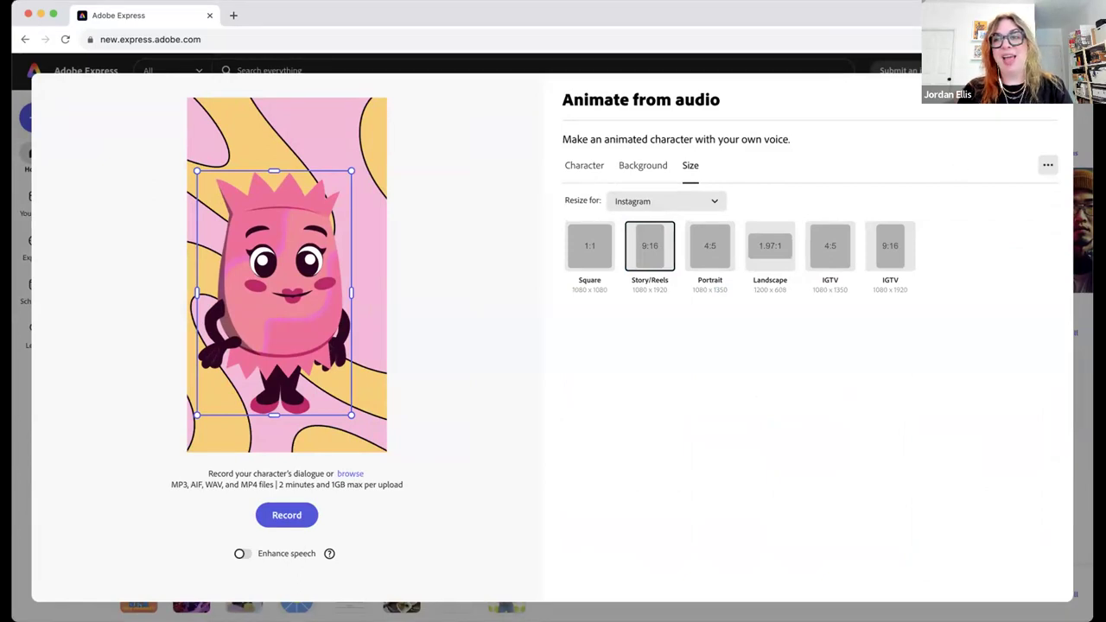
pyautogui.press('Escape')
# Scroll through the home page, then go to Your stuff to view saved files and folders
pyautogui.scroll(-5, 716, 334)
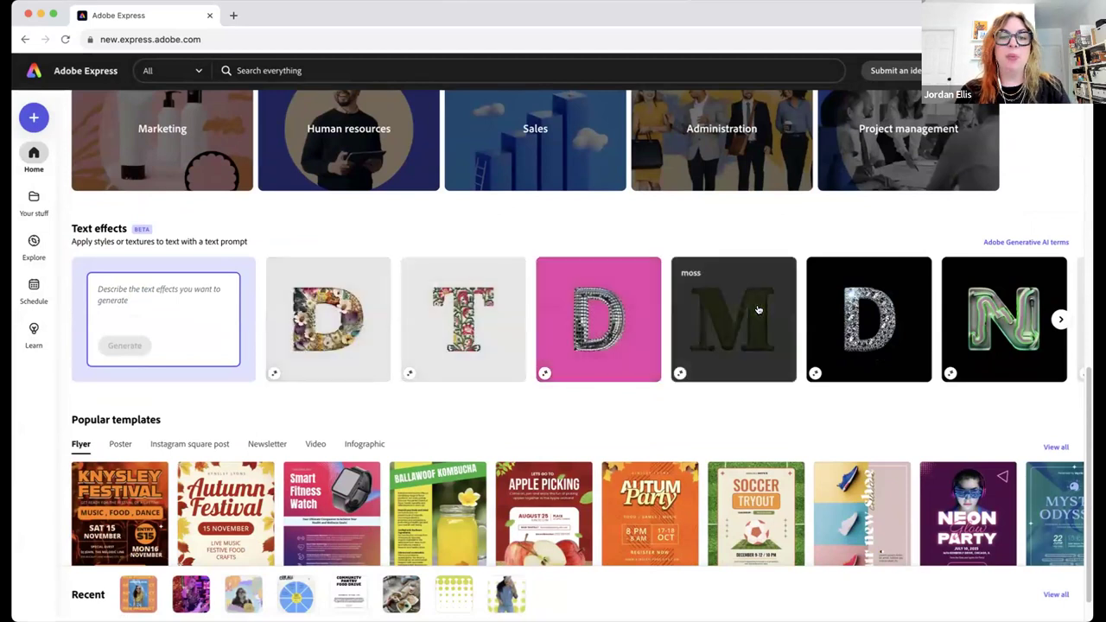
pyautogui.scroll(-1, 596, 371)
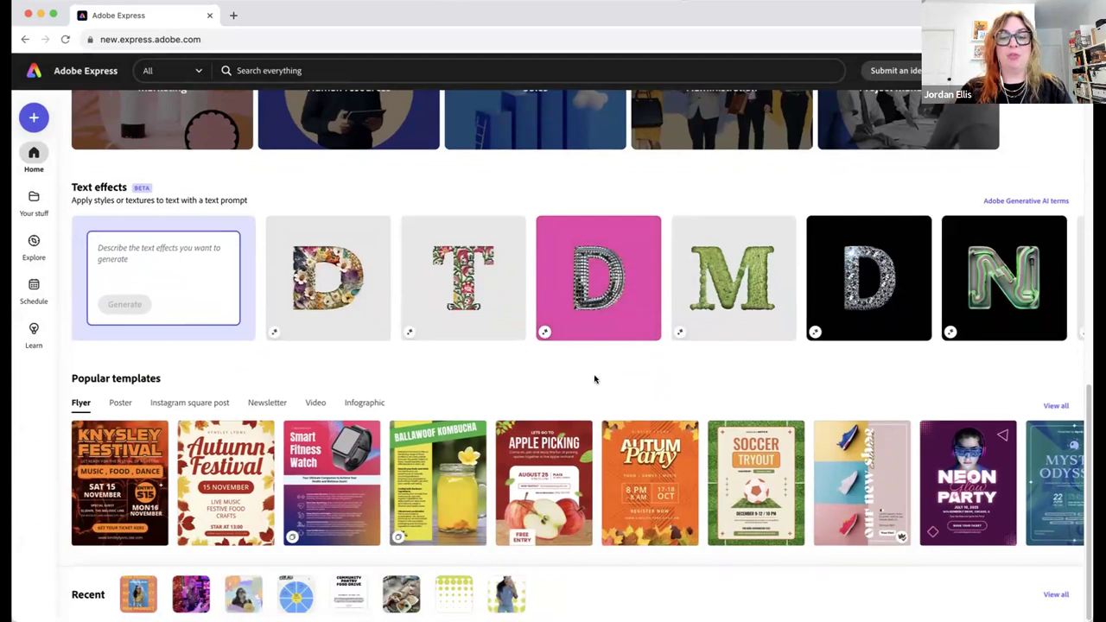
pyautogui.scroll(10, 534, 383)
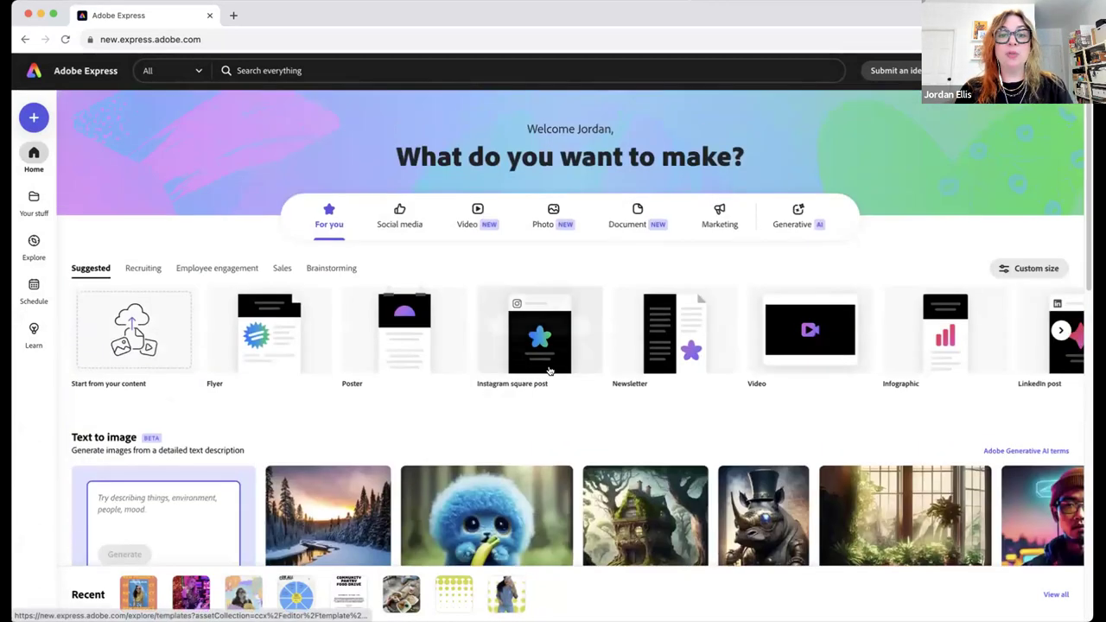
pyautogui.moveTo(326, 354)
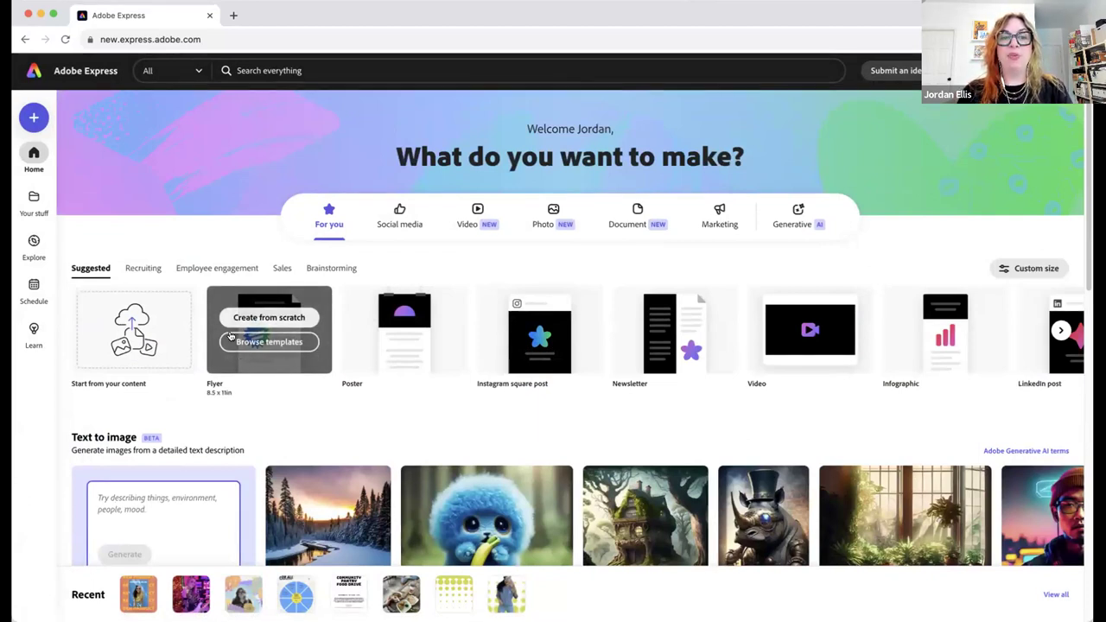
pyautogui.click(33, 205)
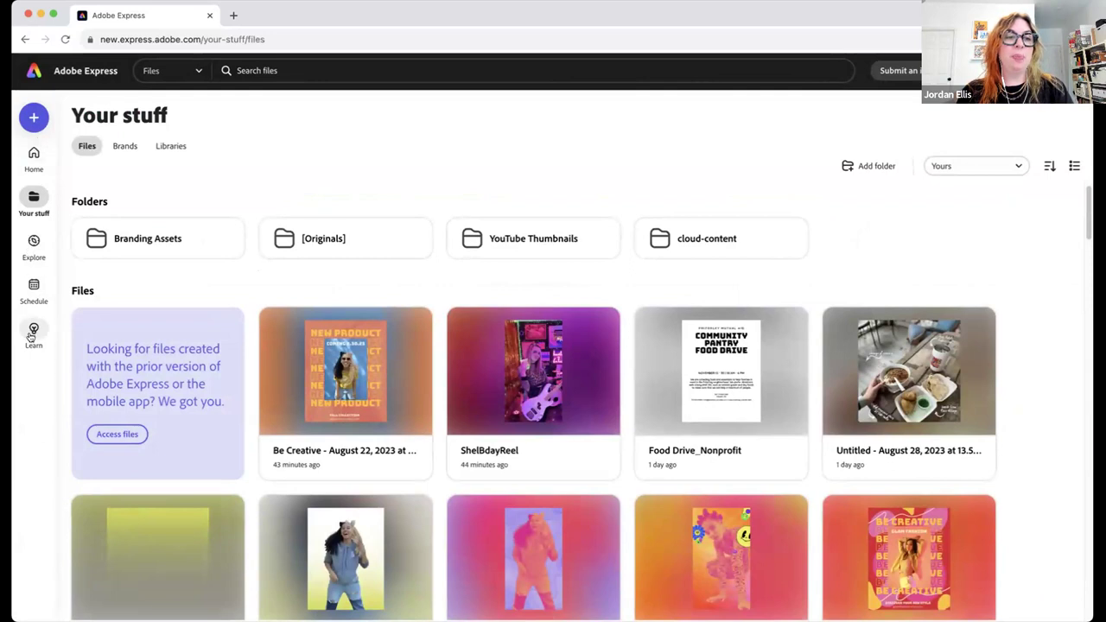
# Go Home and back to Your stuff, then switch to the Brands tab
pyautogui.click(32, 154)
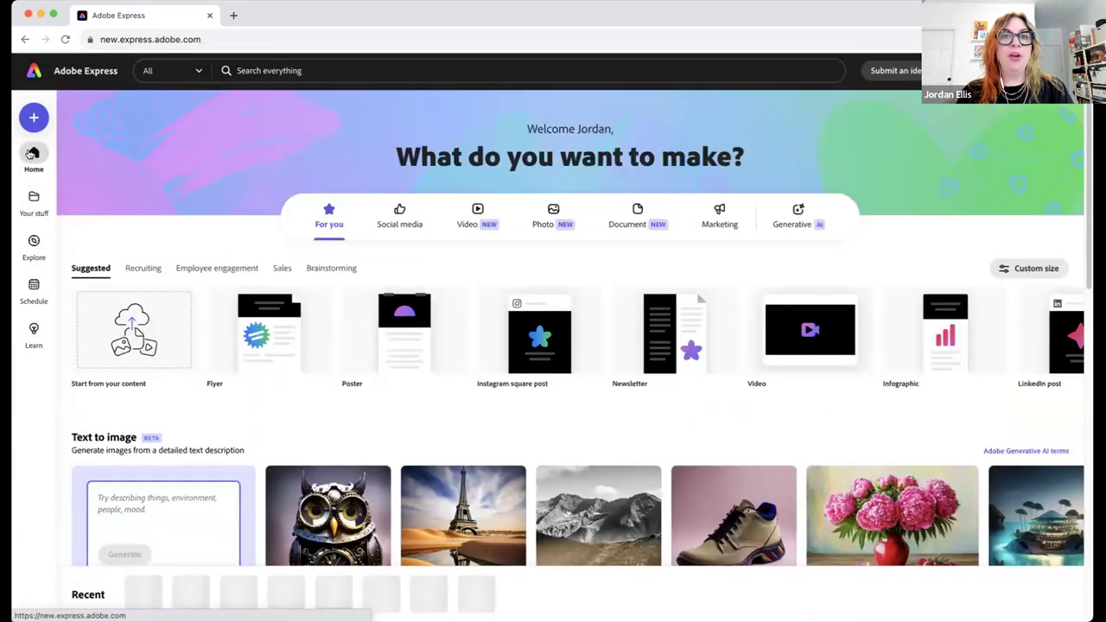
pyautogui.click(33, 199)
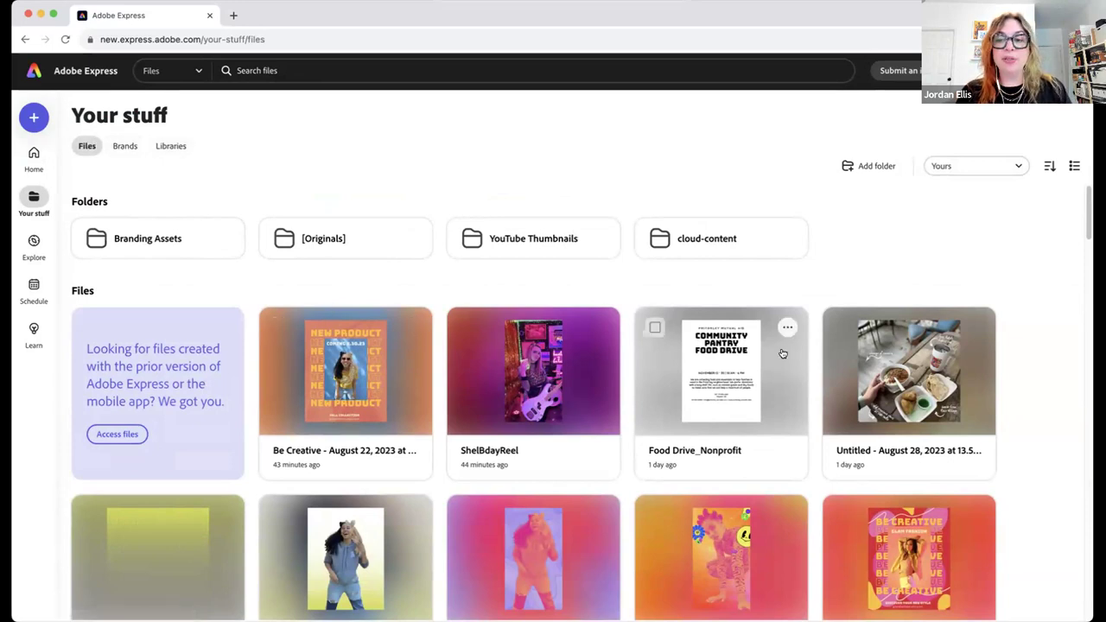
pyautogui.scroll(-5, 1051, 373)
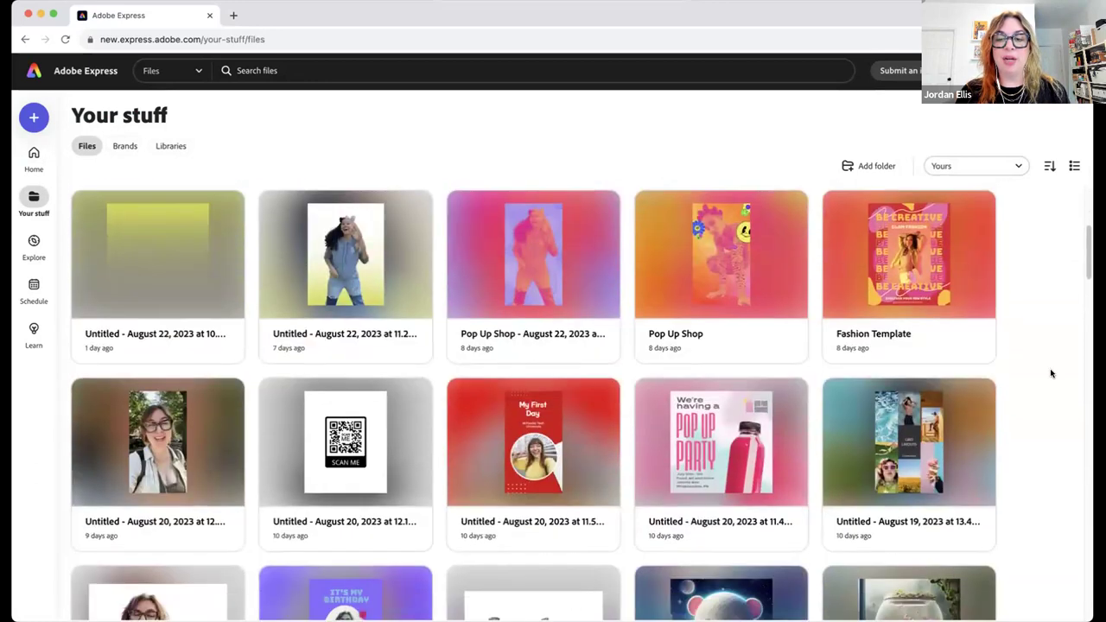
pyautogui.scroll(5, 1051, 373)
pyautogui.click(125, 147)
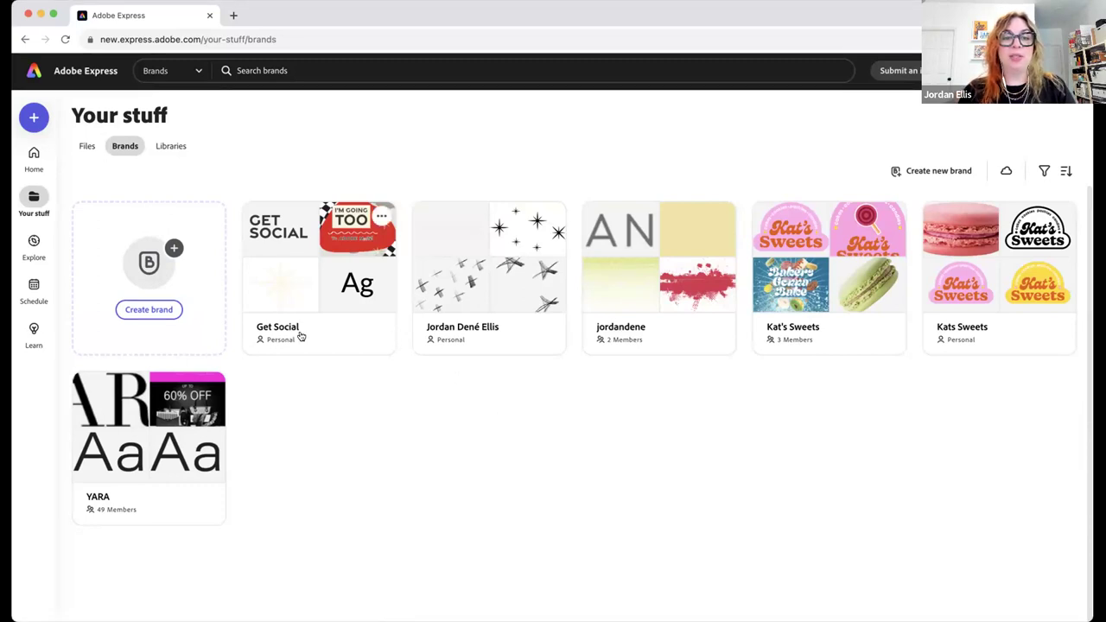
# Create a new brand with the chosen brand name, saved to Personal Storage
pyautogui.click(151, 311)
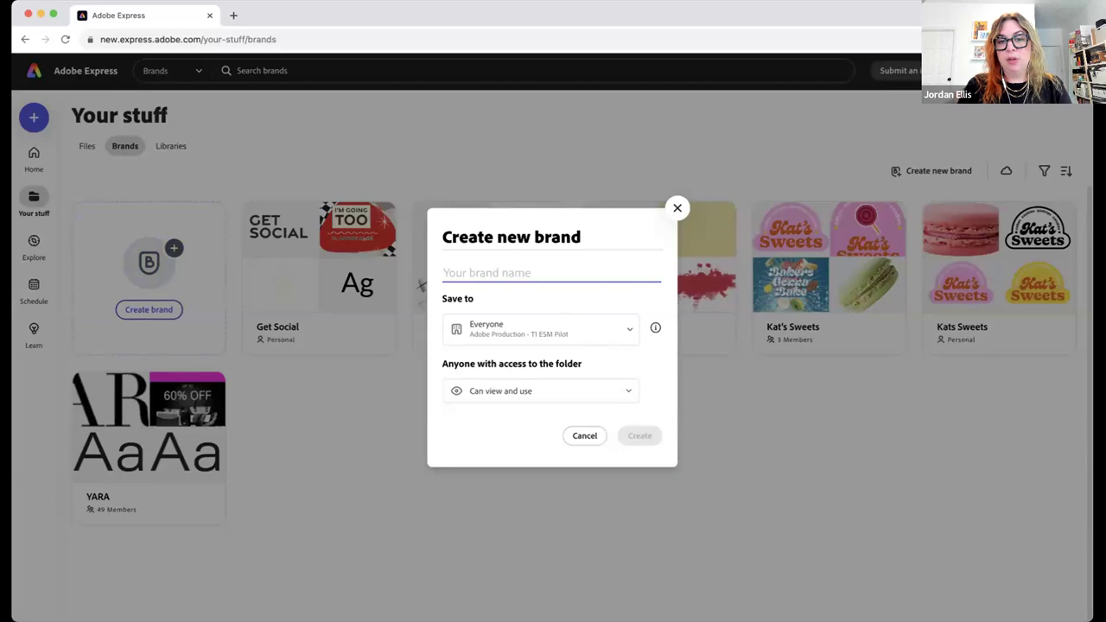
pyautogui.write("Jordan's Non Profit")
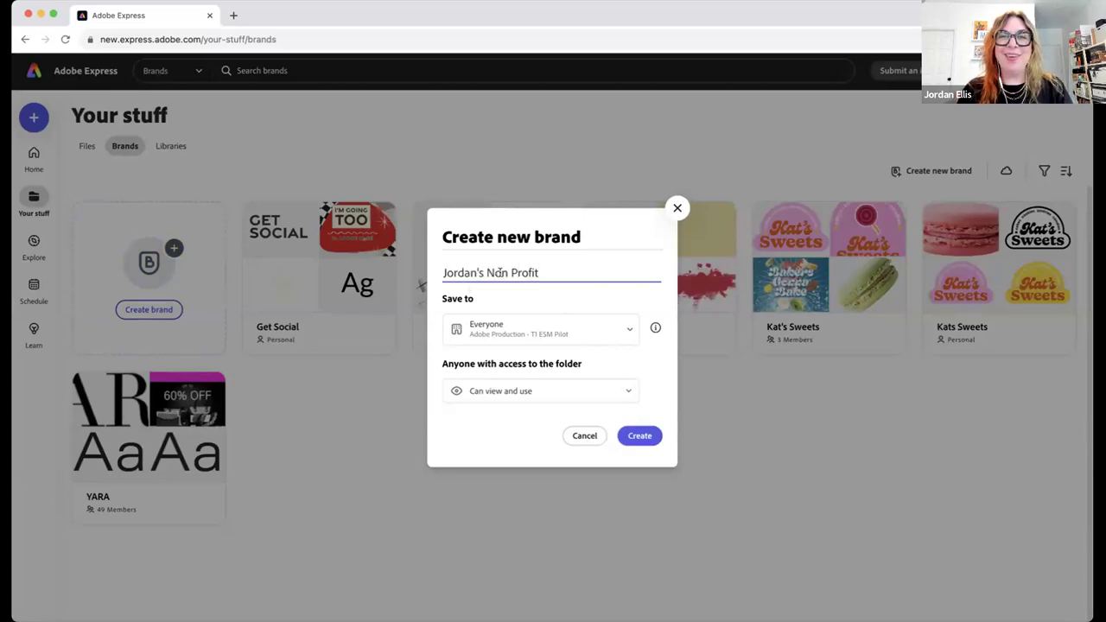
pyautogui.click(612, 337)
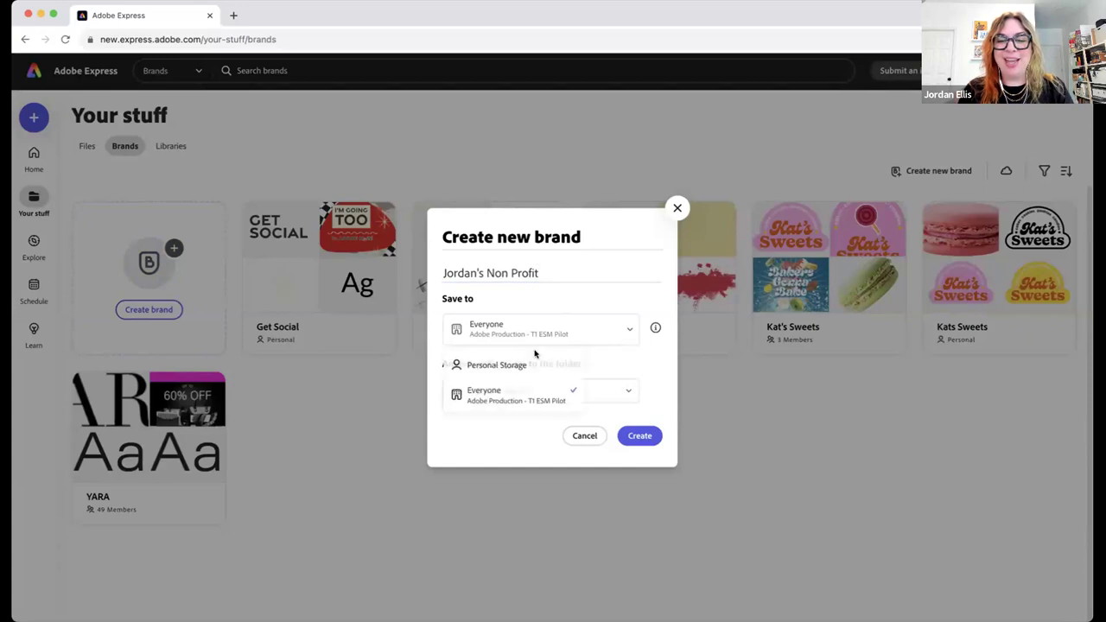
pyautogui.click(502, 370)
pyautogui.click(638, 406)
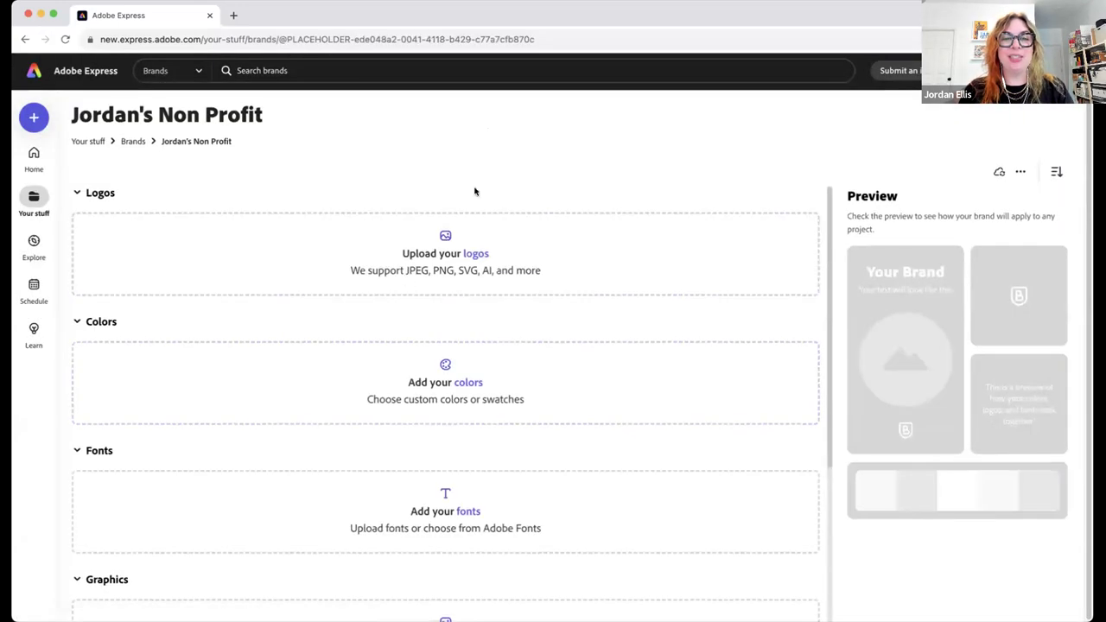
pyautogui.scroll(-2, 445, 246)
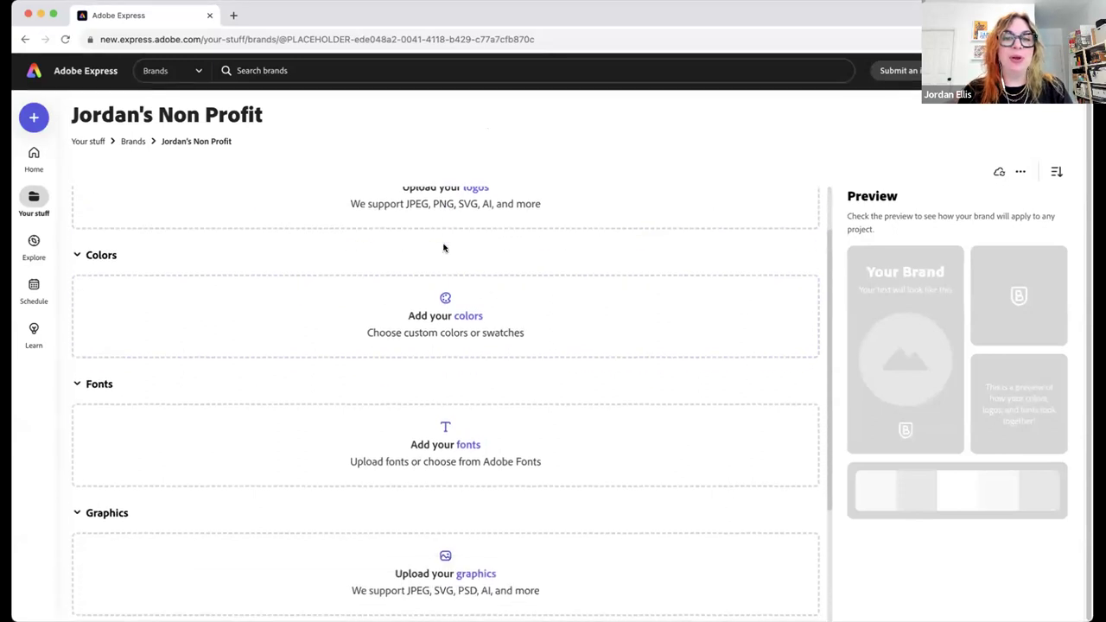
pyautogui.click(442, 302)
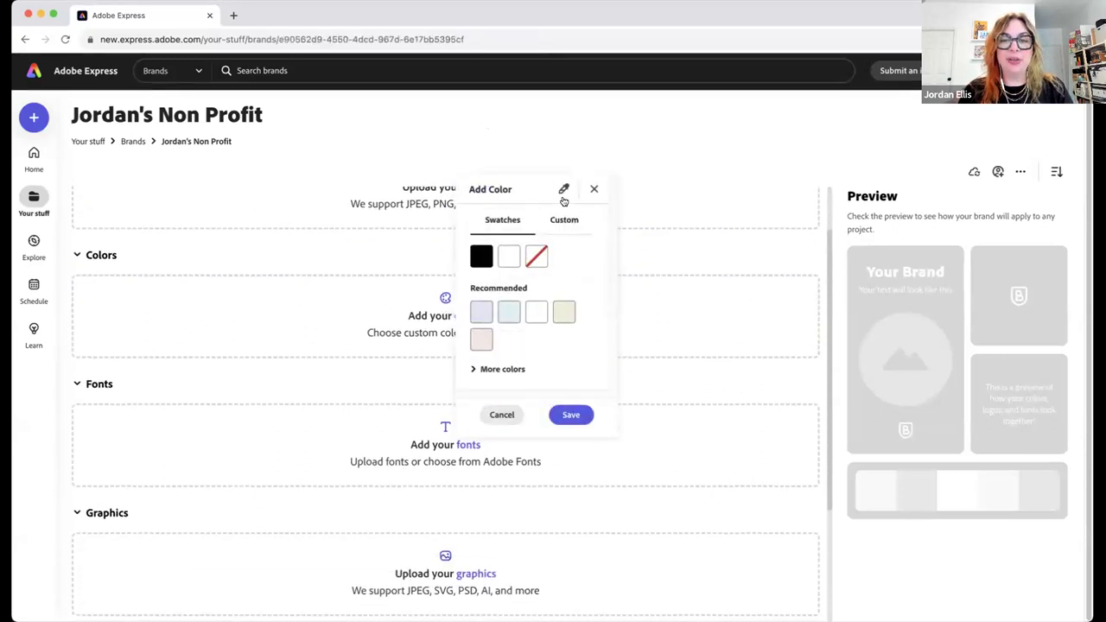
pyautogui.click(567, 224)
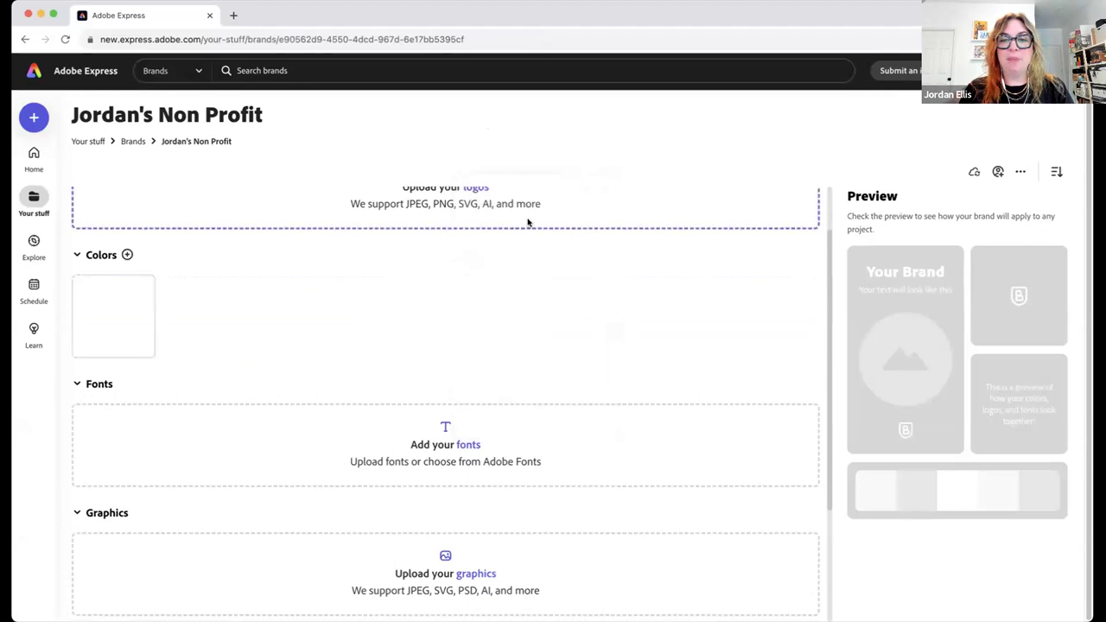
pyautogui.click(127, 255)
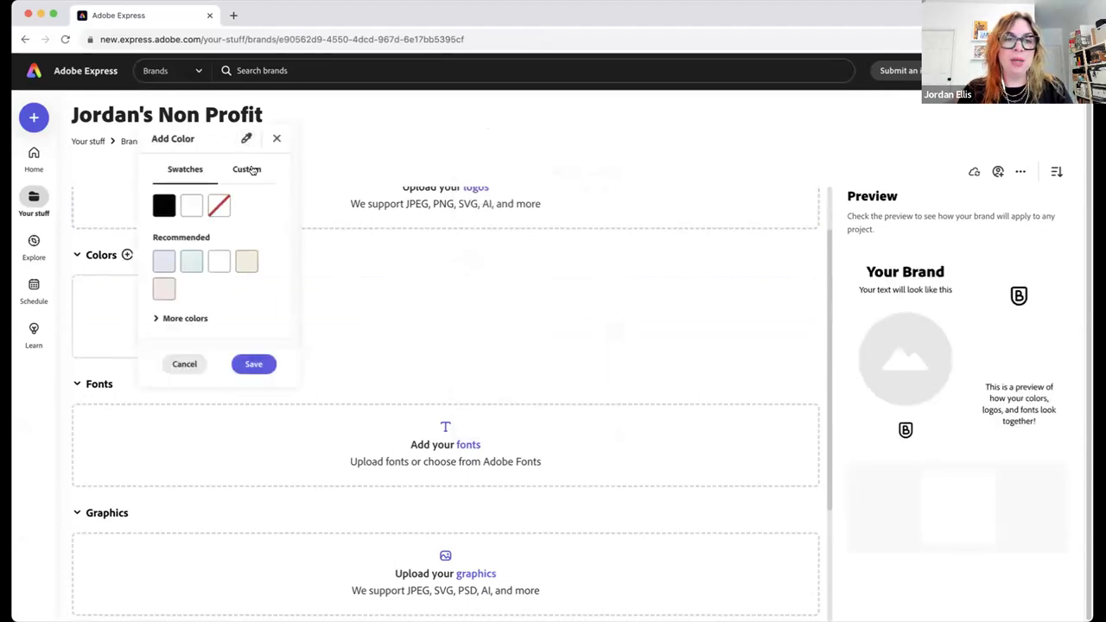
pyautogui.click(246, 170)
pyautogui.click(218, 363)
pyautogui.write('#915353')
pyautogui.moveTo(156, 202); pyautogui.dragTo(217, 202)
pyautogui.click(184, 424)
pyautogui.scroll(-3, 271, 361)
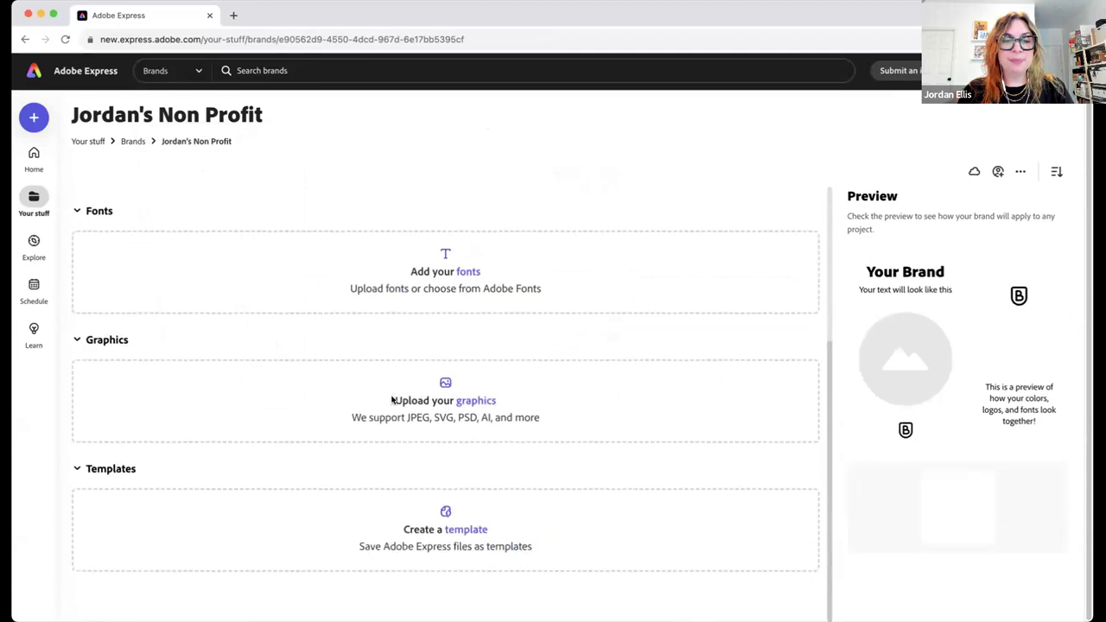
pyautogui.click(408, 283)
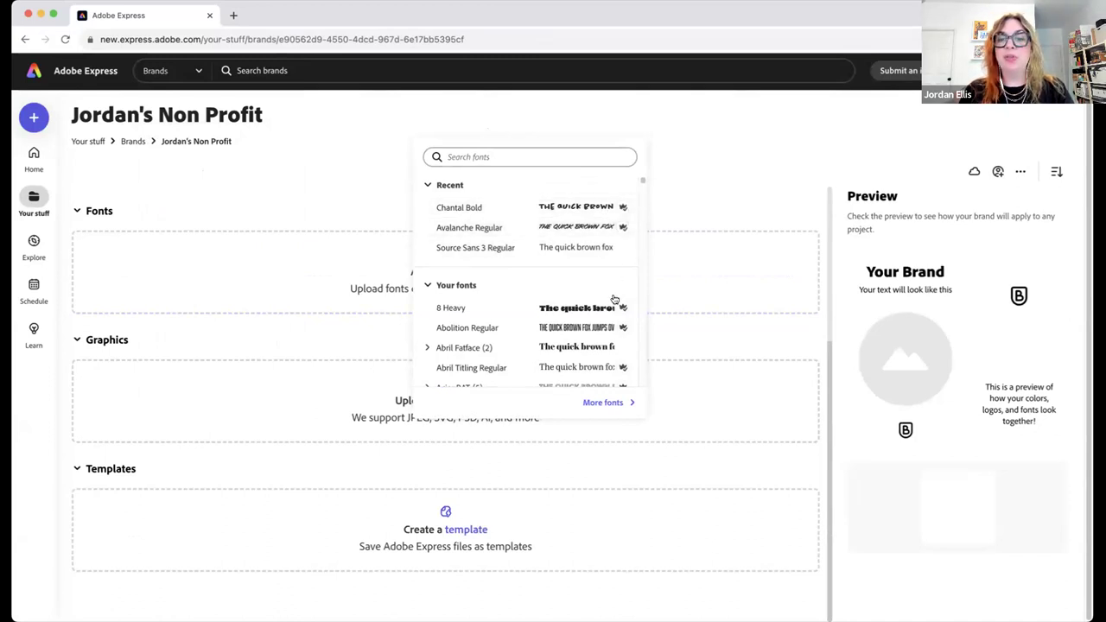
pyautogui.scroll(-2, 623, 329)
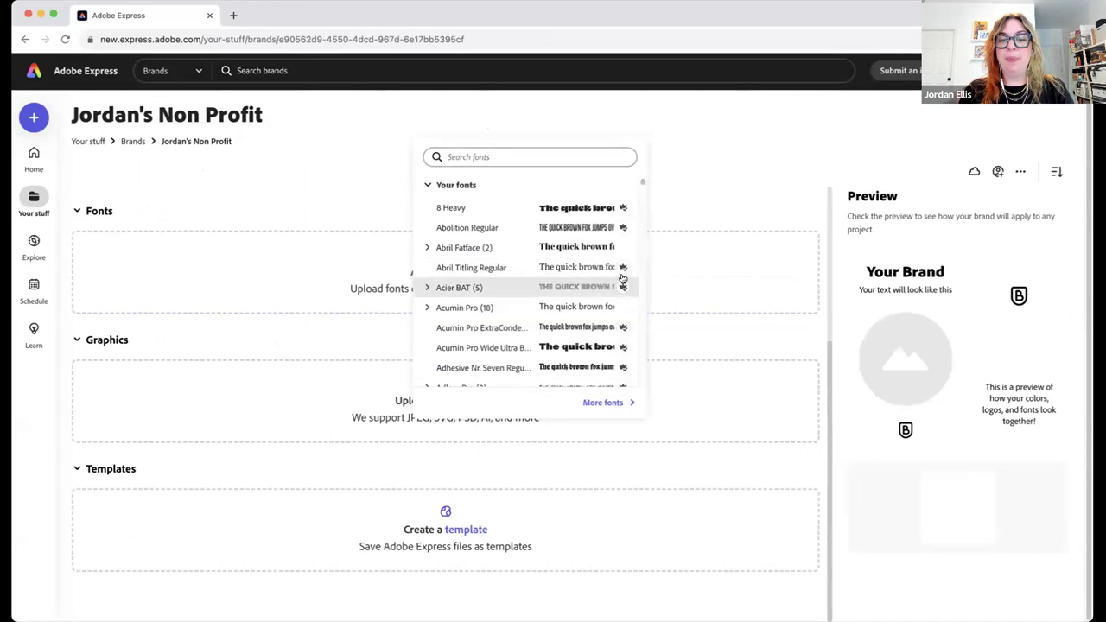
pyautogui.scroll(-2, 624, 299)
pyautogui.click(686, 202)
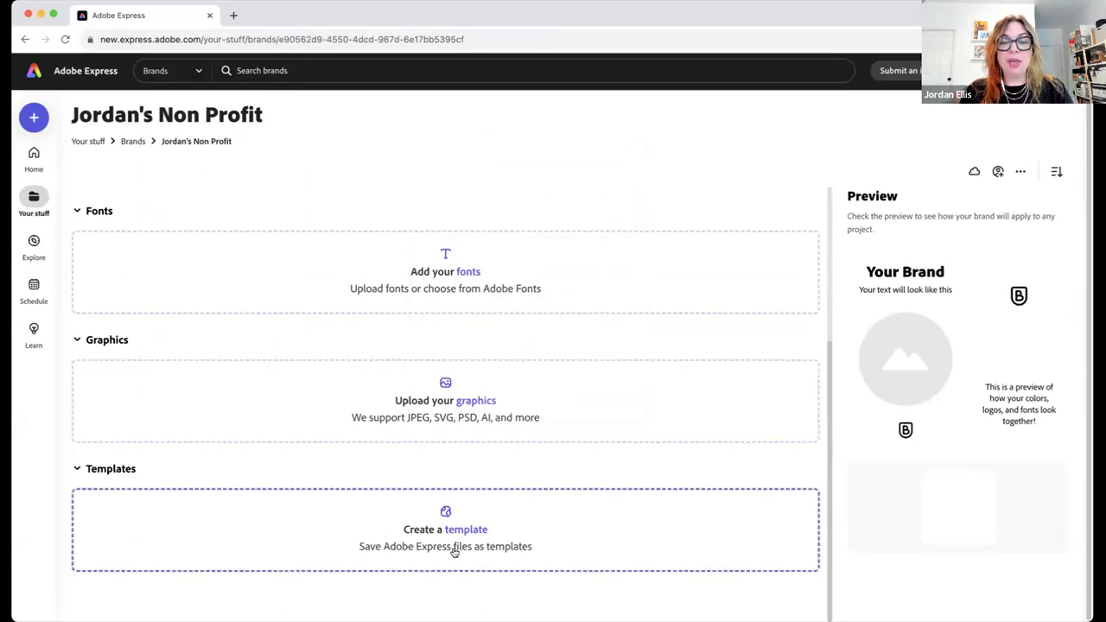
# Review the personal brand's logo, eight-colour palette, font and graphics, then return to Brands
pyautogui.click(132, 142)
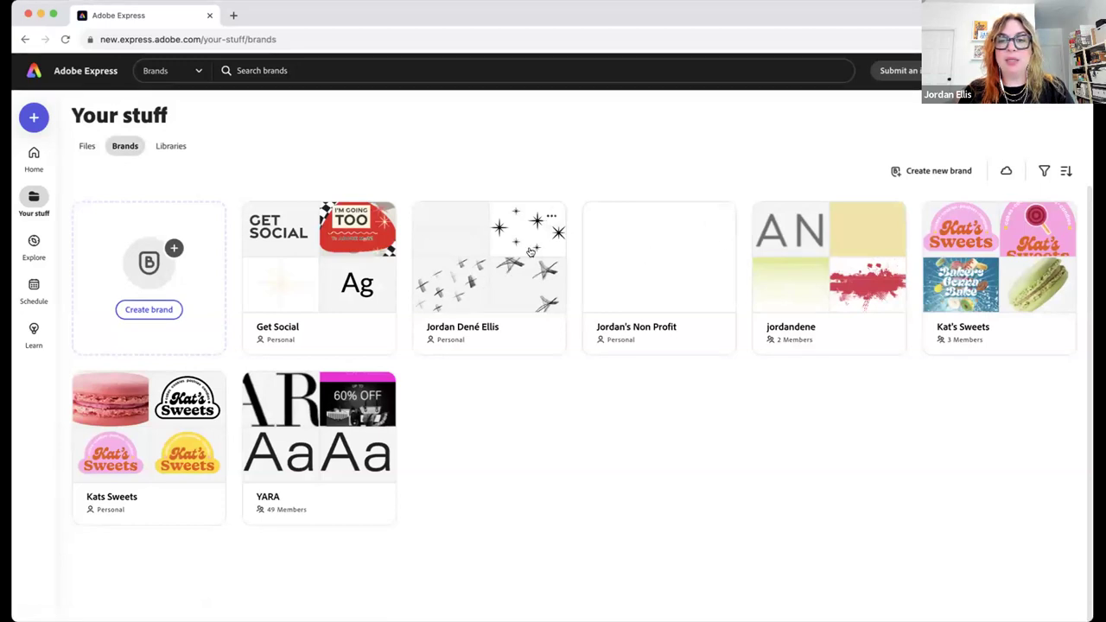
pyautogui.click(505, 262)
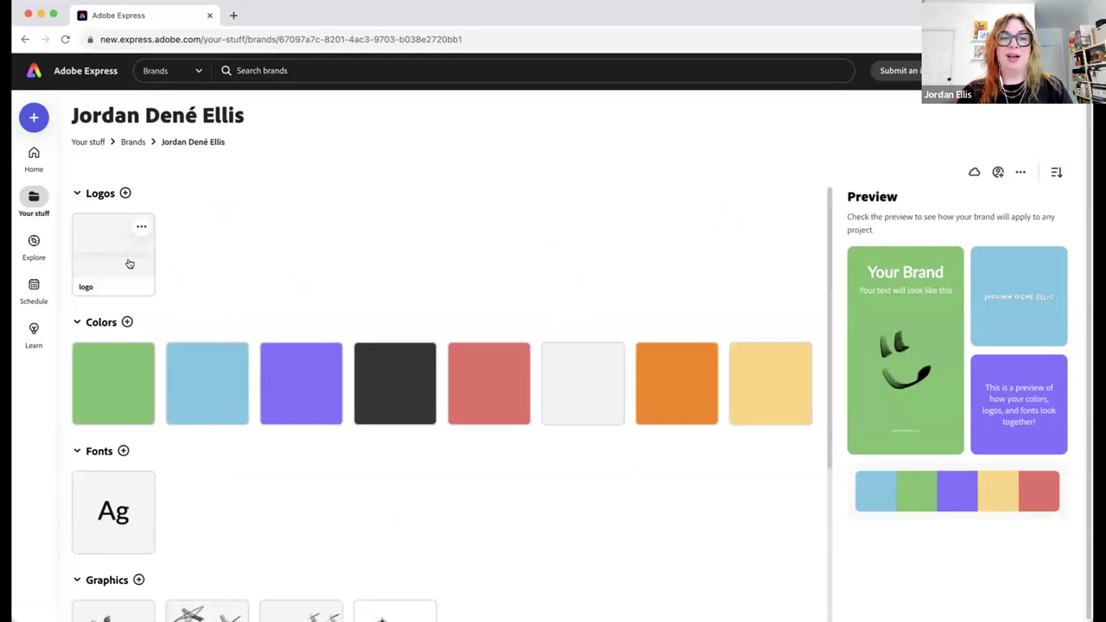
pyautogui.scroll(-1, 270, 279)
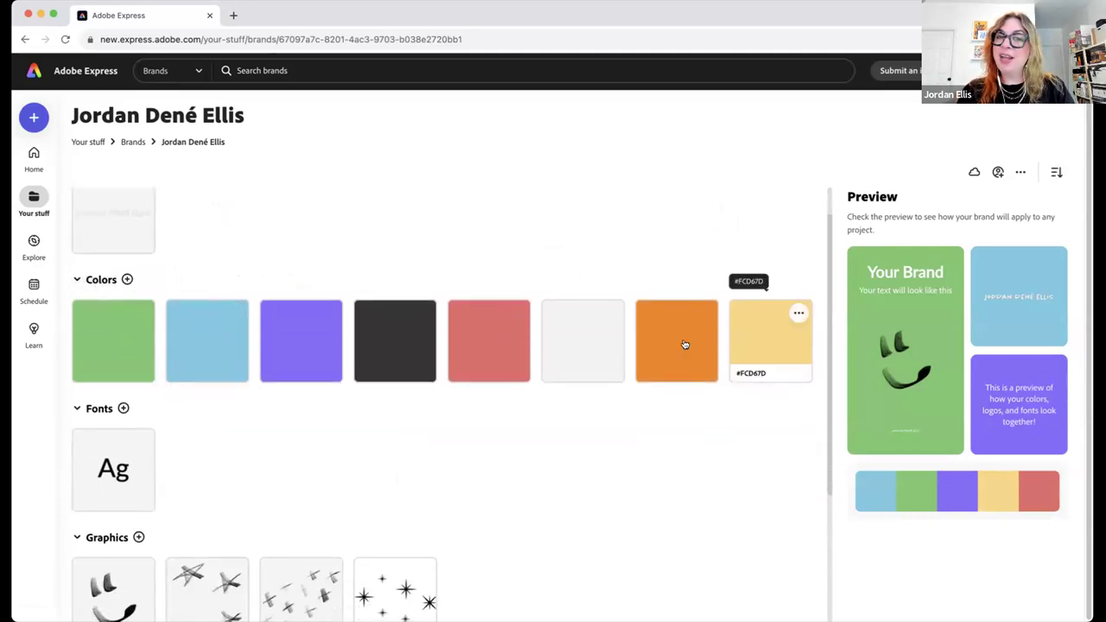
pyautogui.moveTo(102, 325)
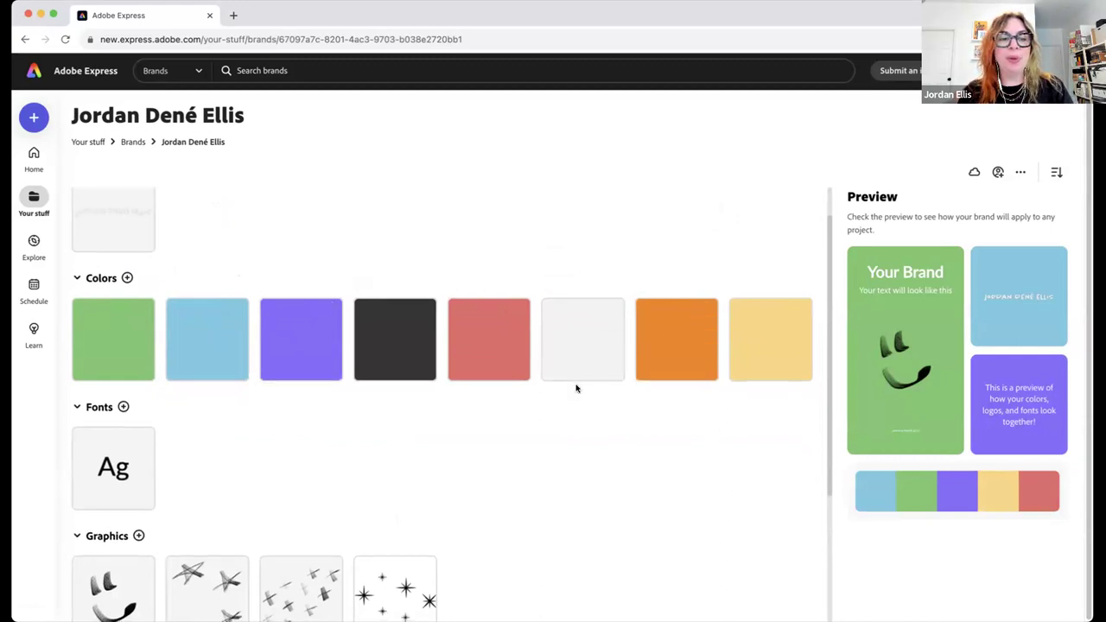
pyautogui.scroll(-5, 351, 306)
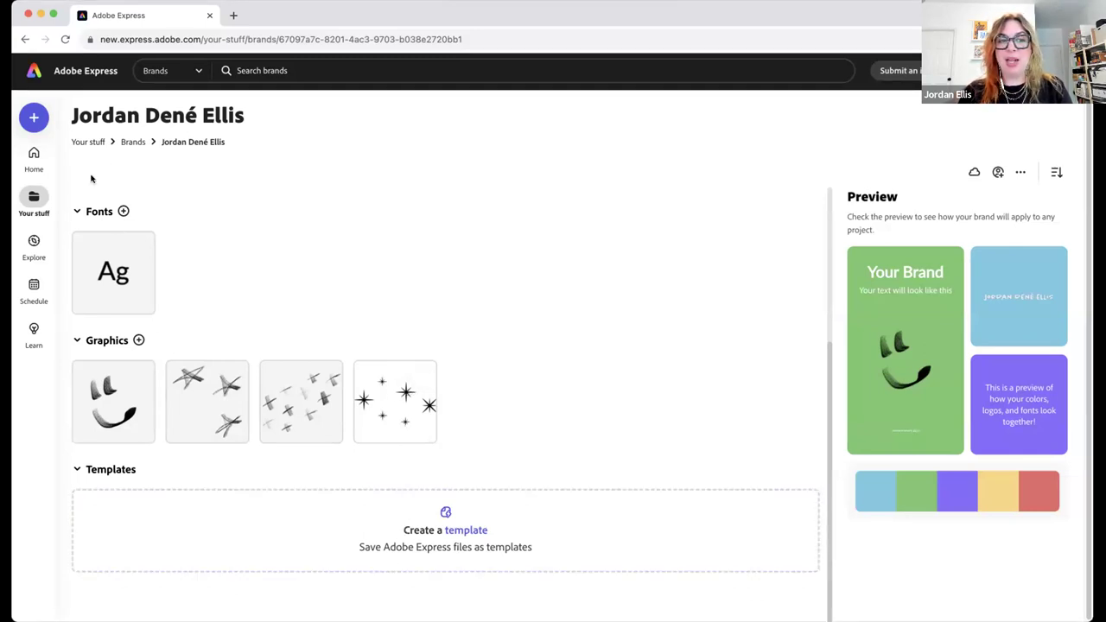
pyautogui.click(132, 142)
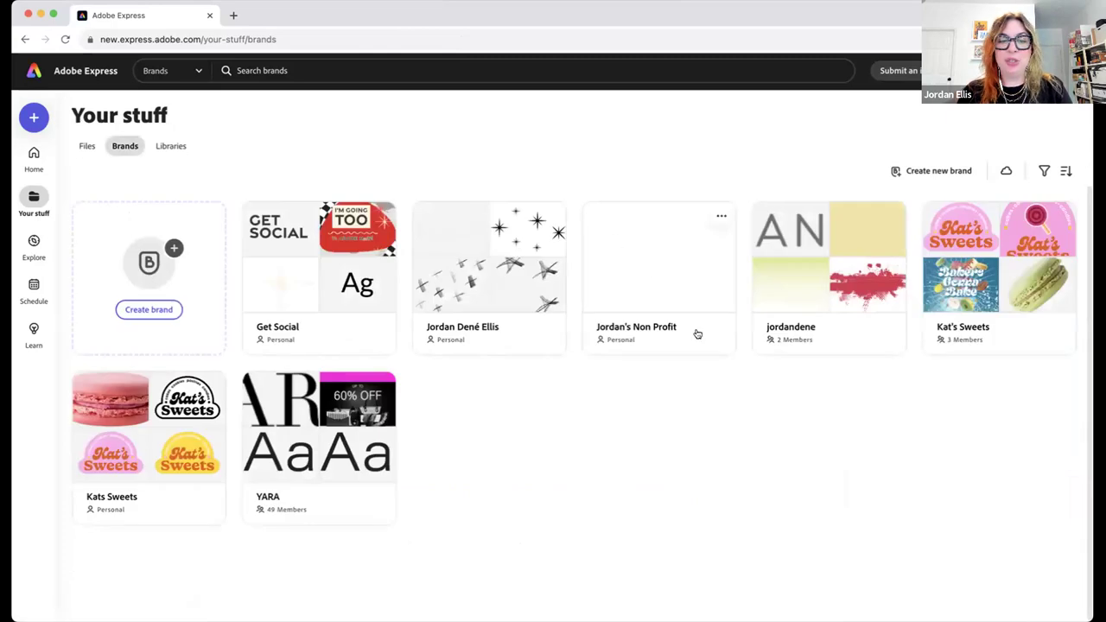
pyautogui.click(970, 280)
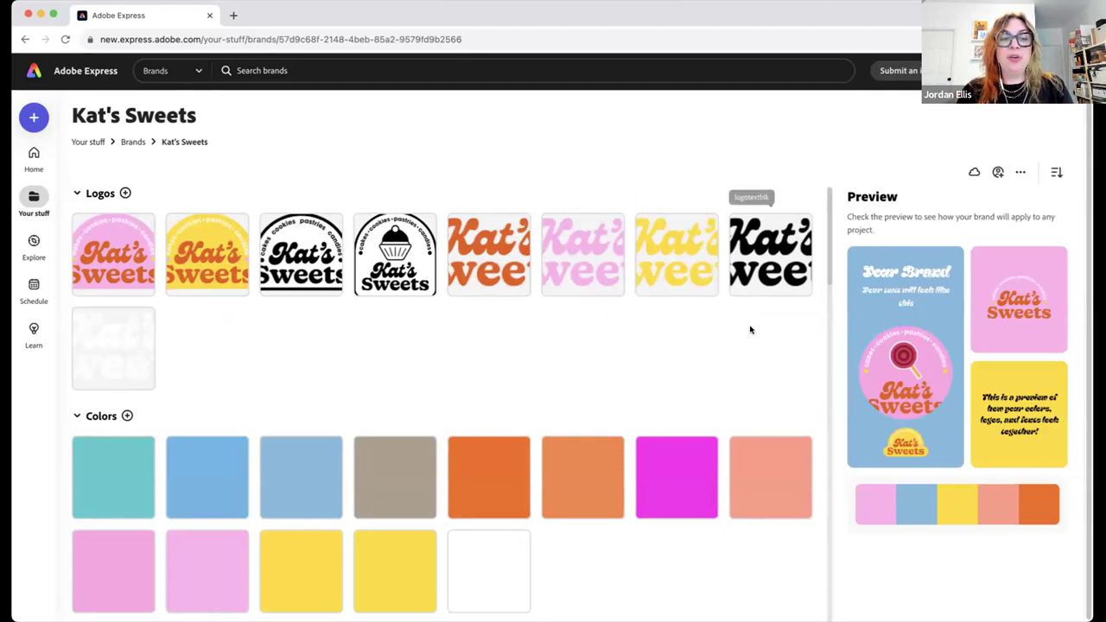
pyautogui.scroll(-2, 748, 326)
pyautogui.scroll(-1, 700, 368)
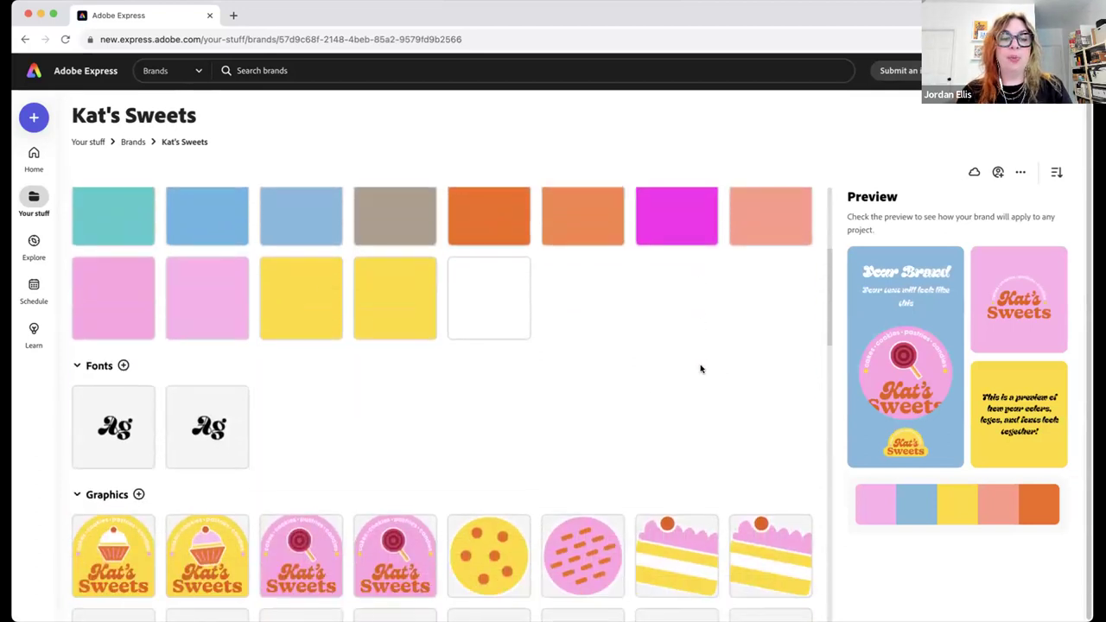
pyautogui.scroll(-2, 588, 398)
pyautogui.scroll(-1, 596, 393)
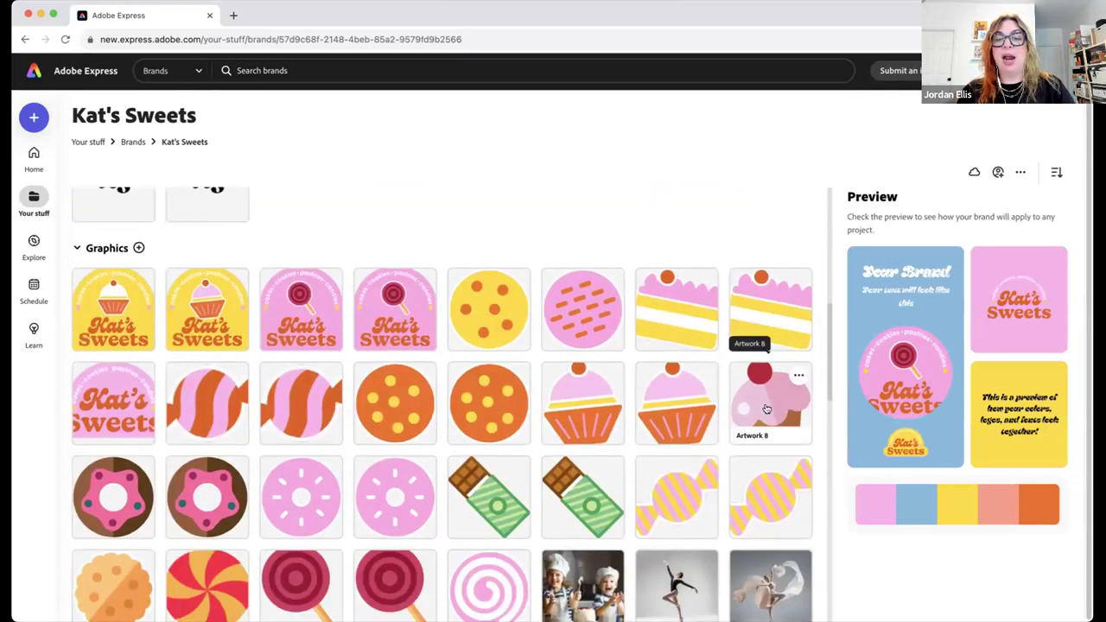
pyautogui.scroll(-3, 753, 408)
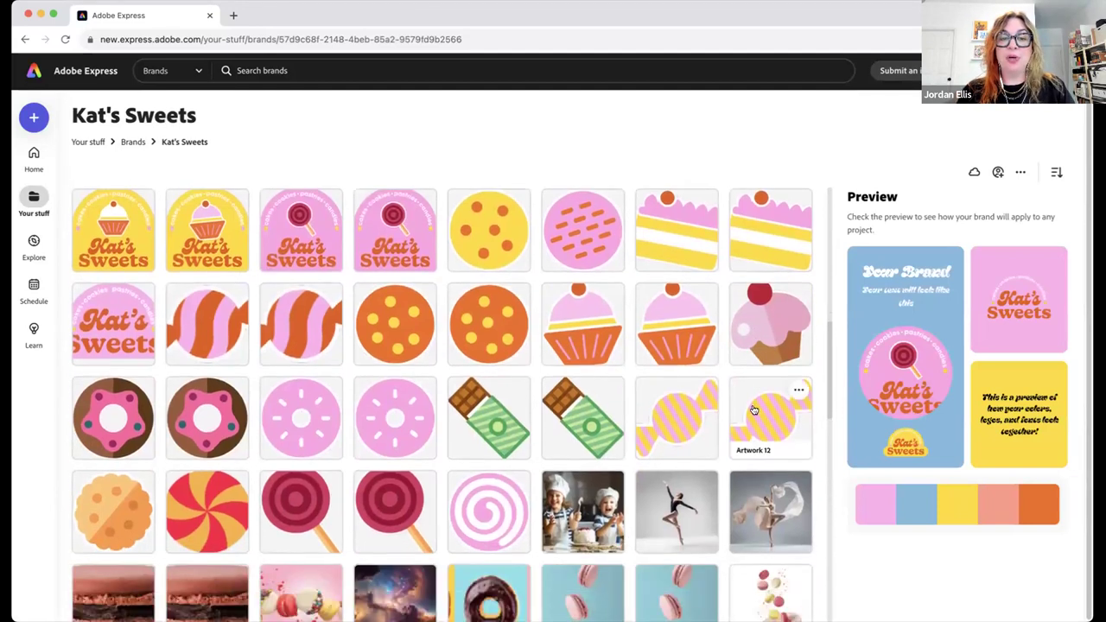
pyautogui.scroll(-2, 753, 409)
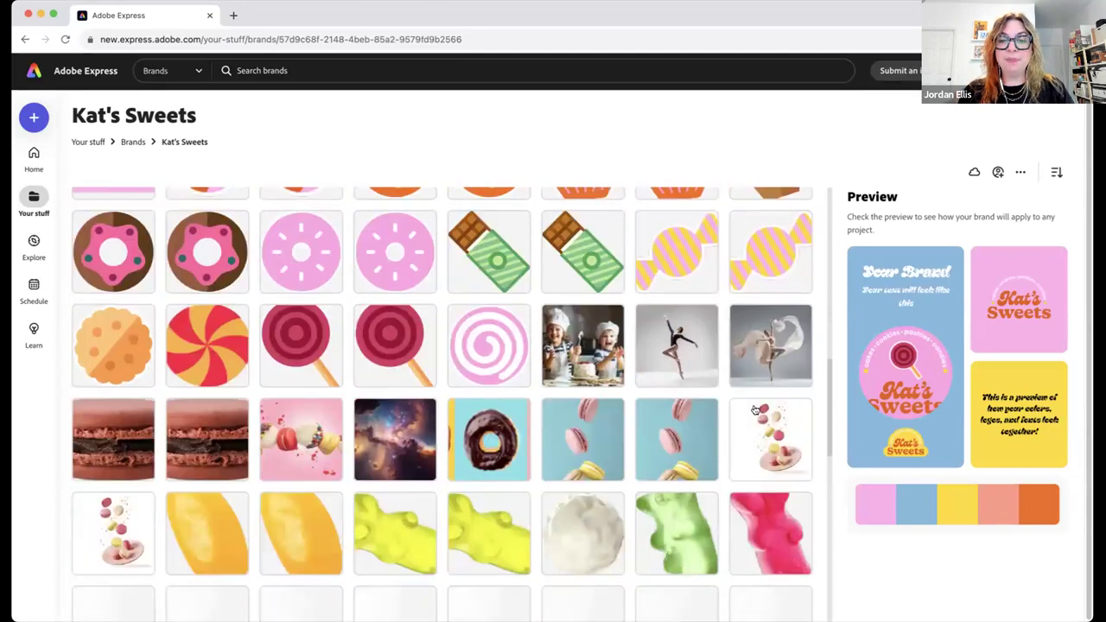
pyautogui.scroll(-8, 753, 409)
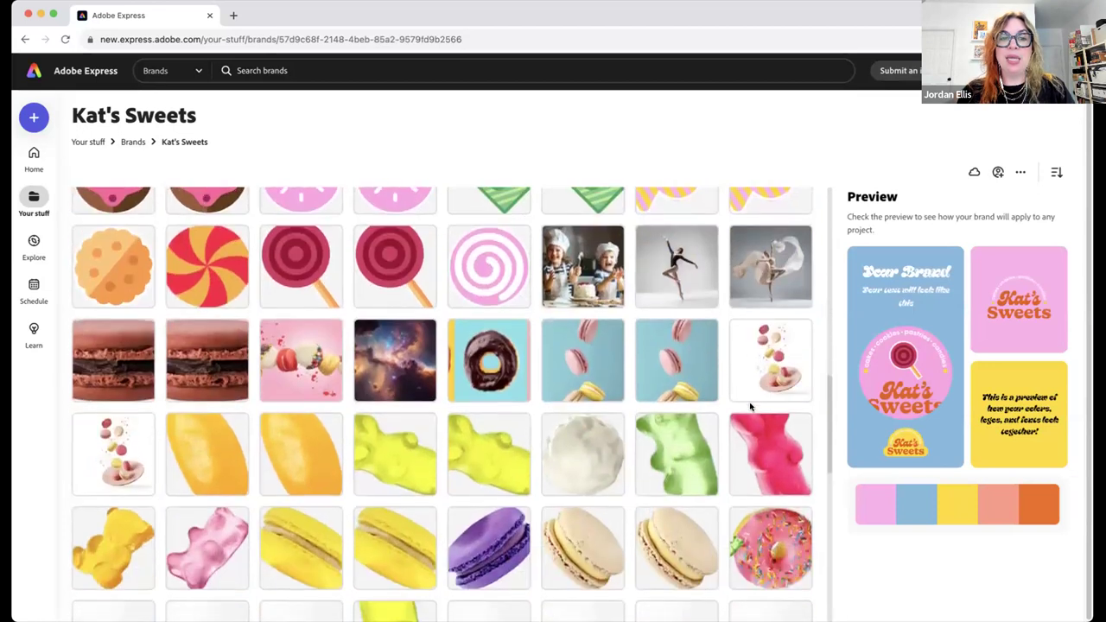
pyautogui.scroll(-7, 750, 406)
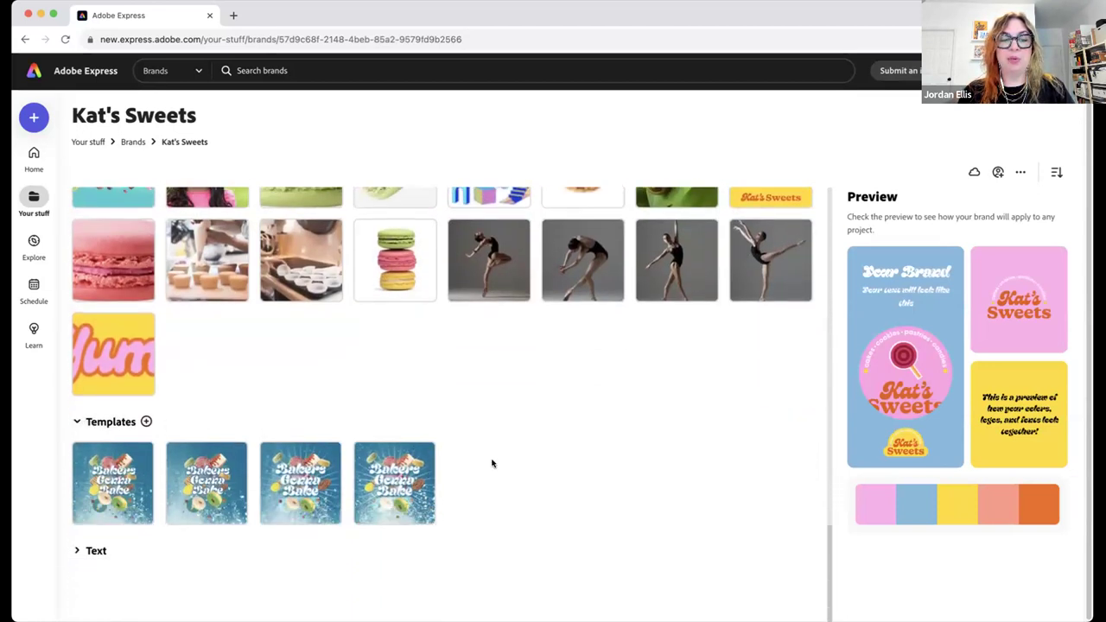
pyautogui.scroll(15, 491, 461)
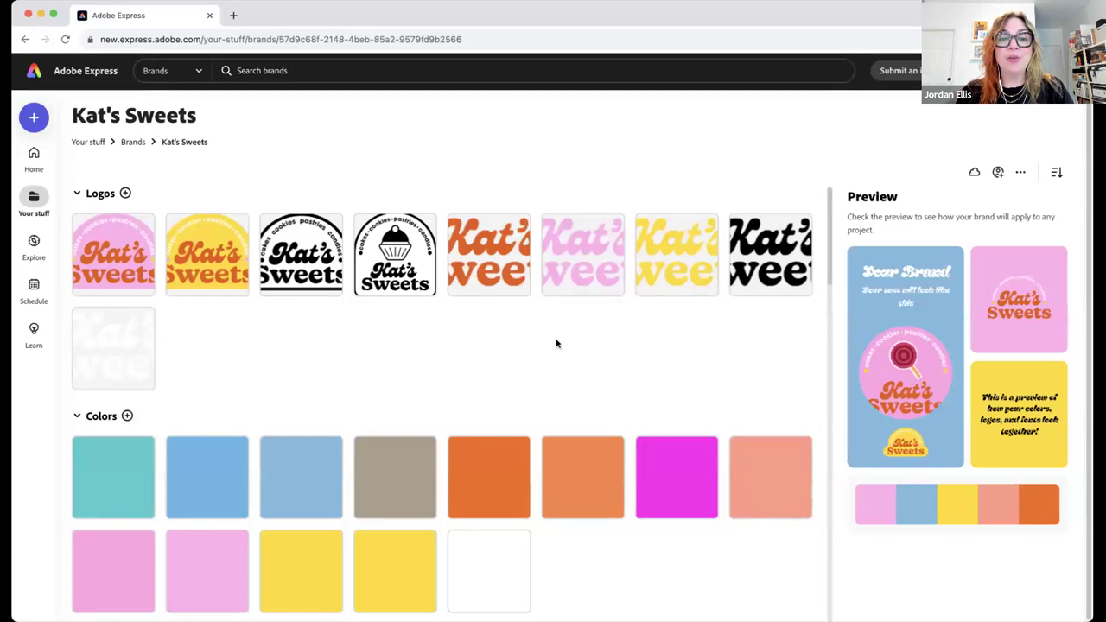
pyautogui.scroll(-10, 557, 343)
pyautogui.scroll(-6, 556, 343)
pyautogui.scroll(15, 556, 343)
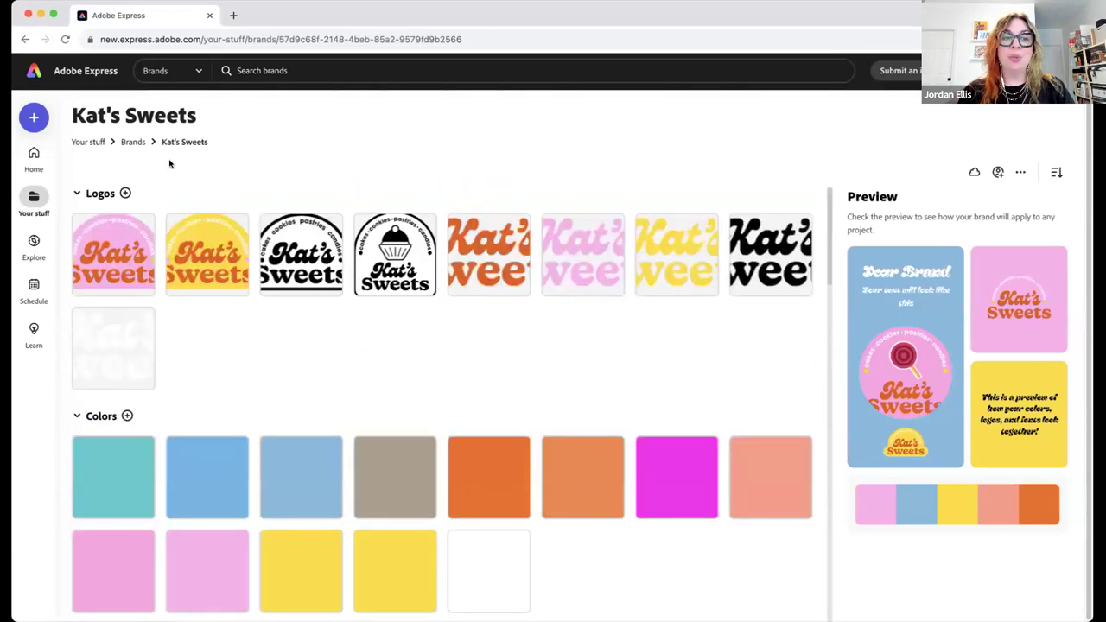
pyautogui.click(137, 142)
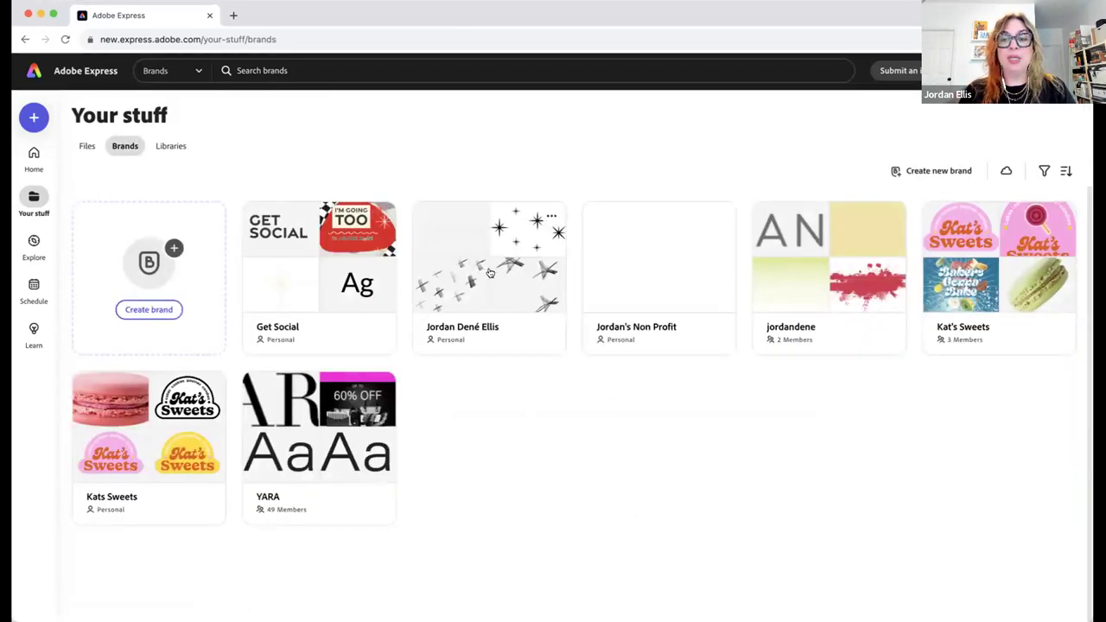
# Open the green, blue and purple personal brand, view its Invite people dialog, then go Home
pyautogui.click(491, 272)
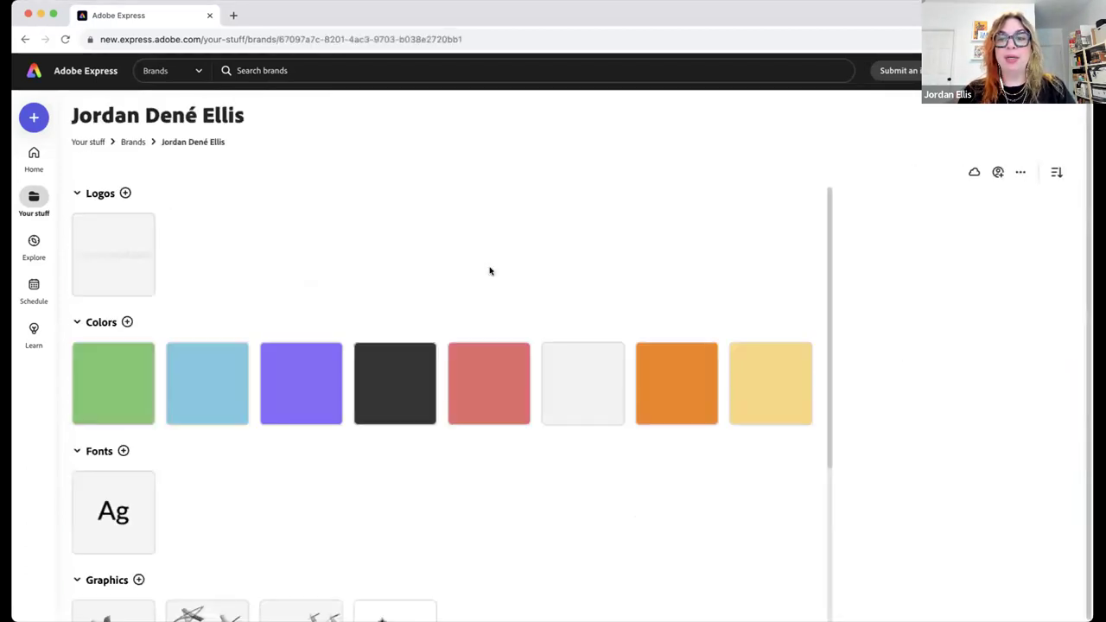
pyautogui.click(998, 172)
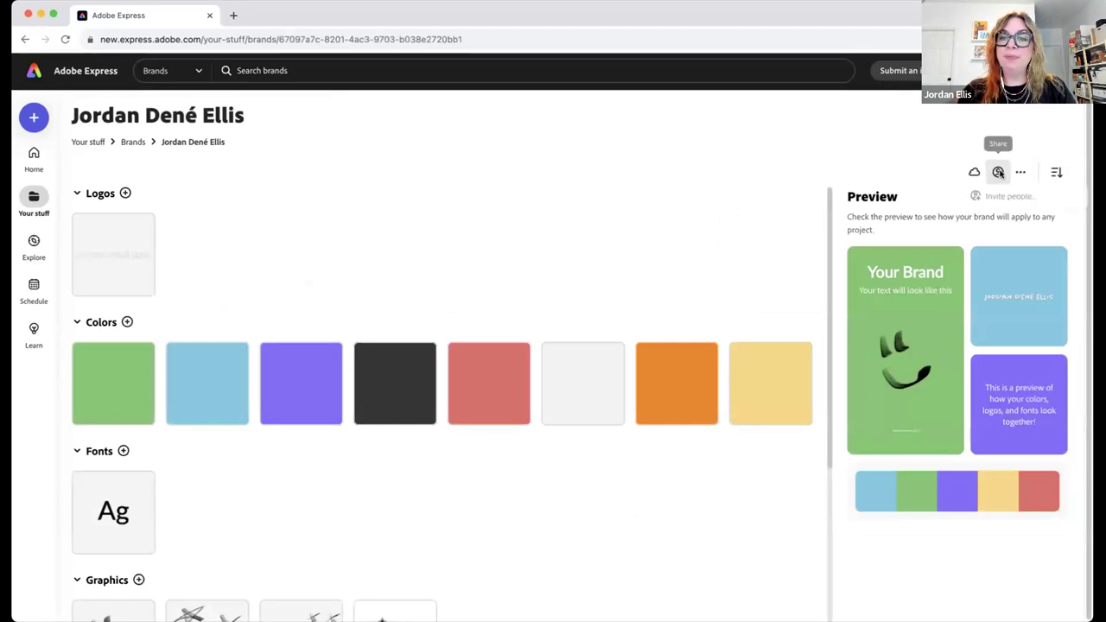
pyautogui.click(1007, 200)
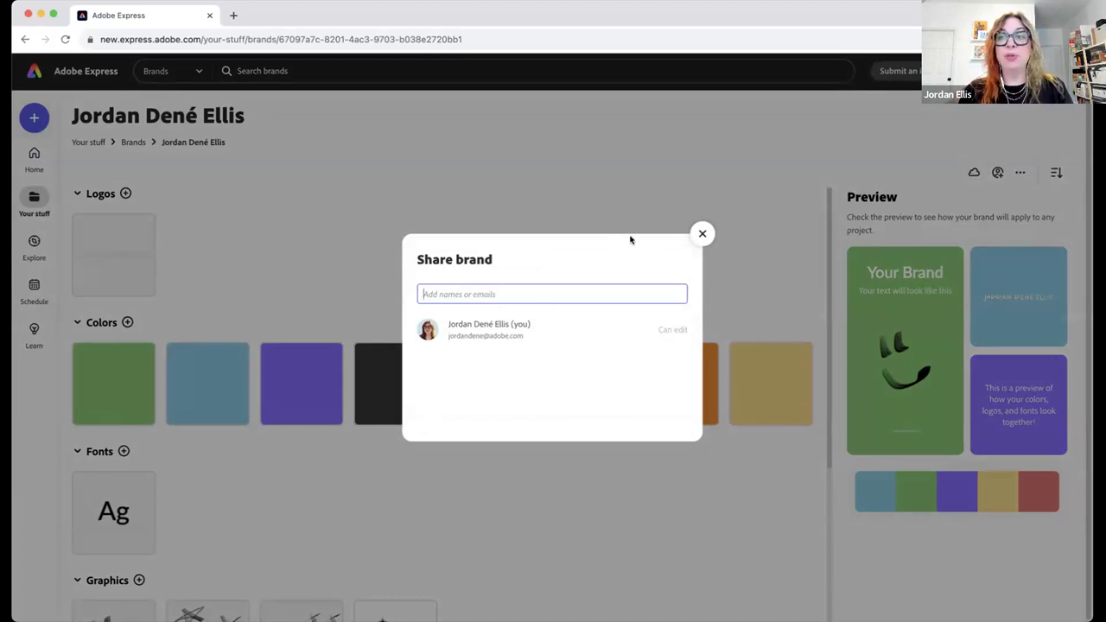
pyautogui.click(703, 235)
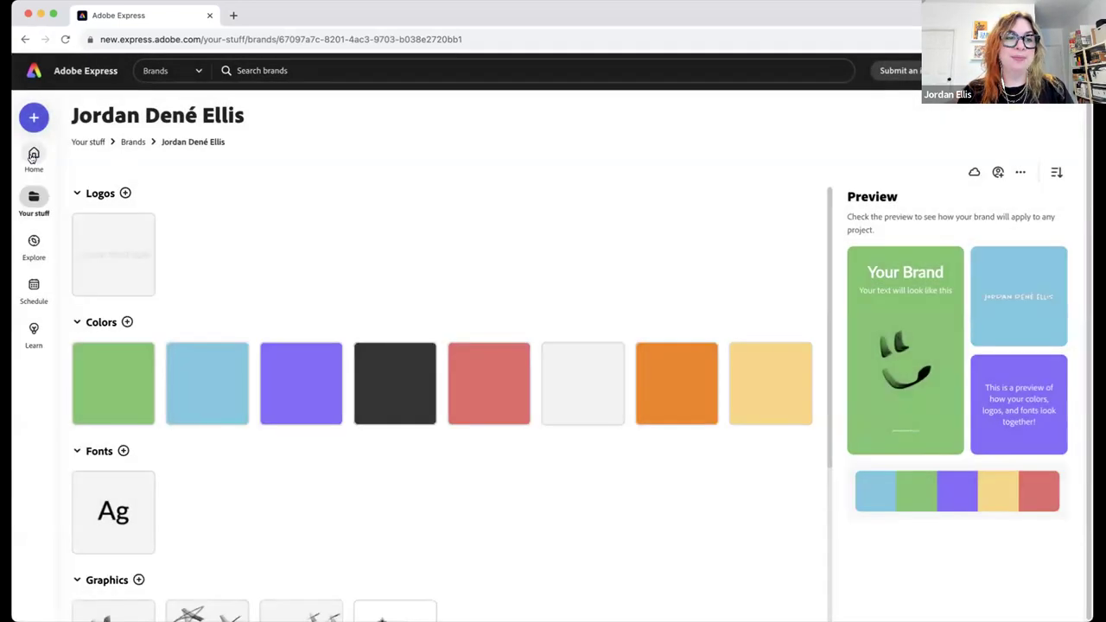
pyautogui.click(33, 155)
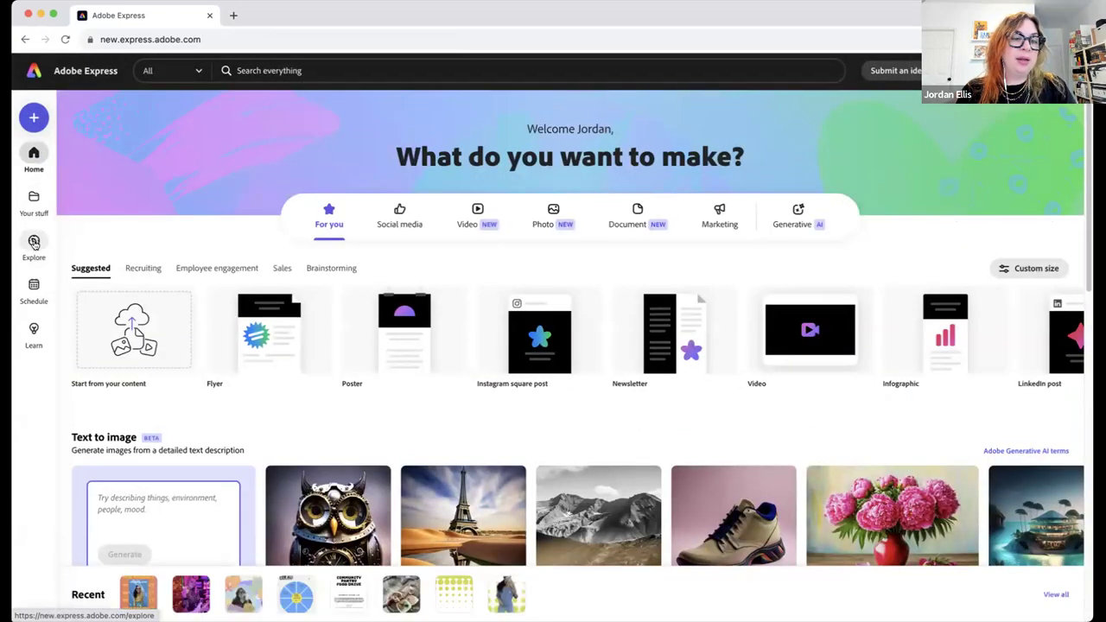
# Go through Explore to the beta Schedule calendar of August 2023 social posts
pyautogui.moveTo(33, 285)
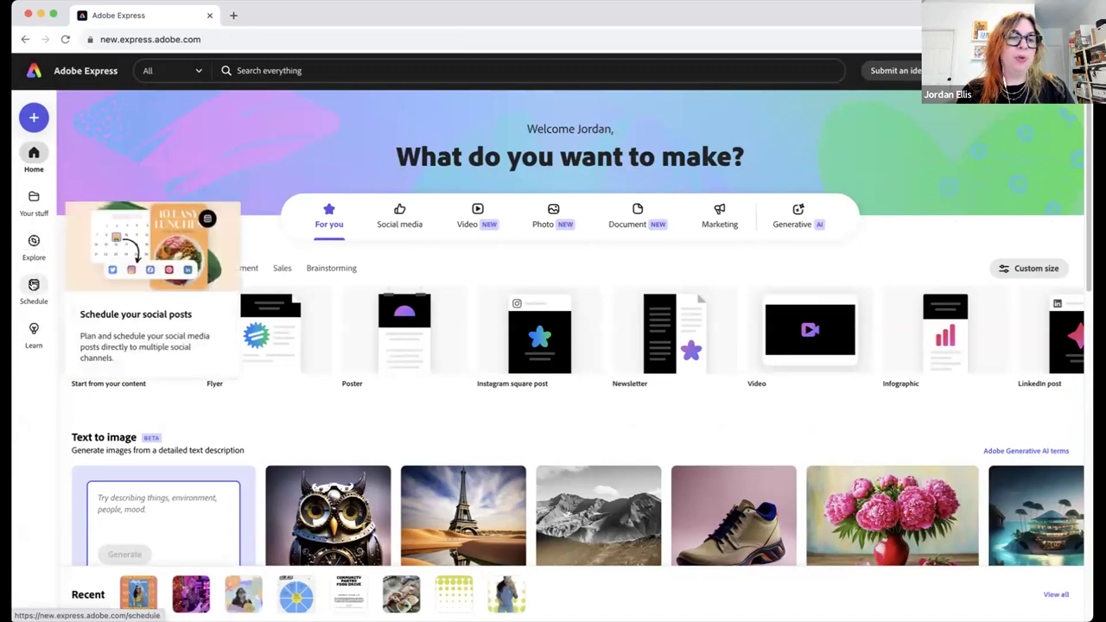
pyautogui.click(33, 244)
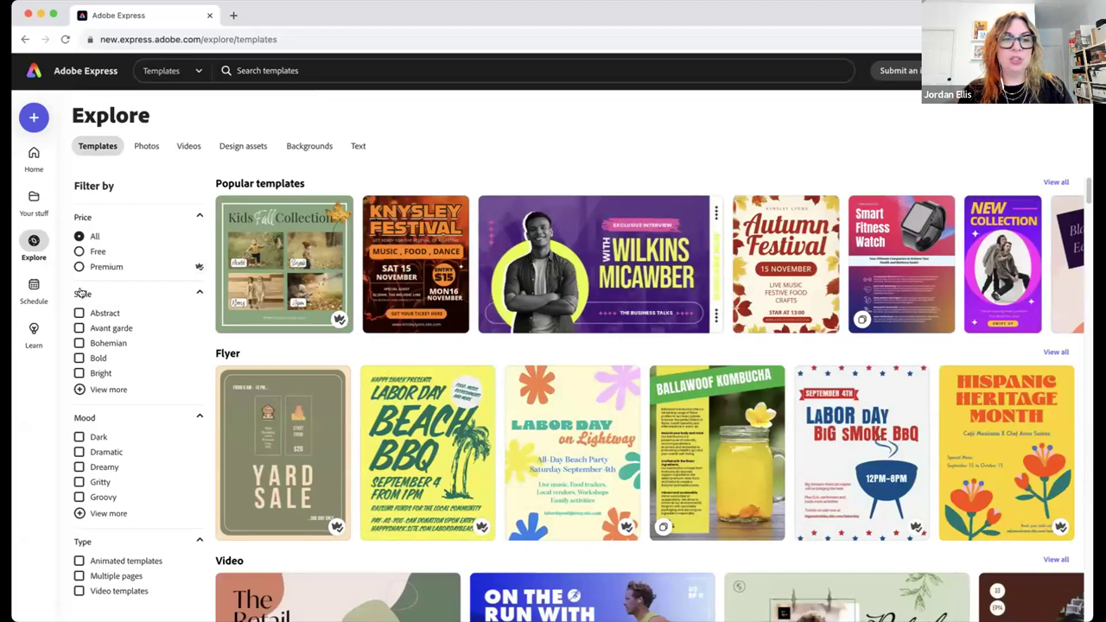
pyautogui.click(31, 291)
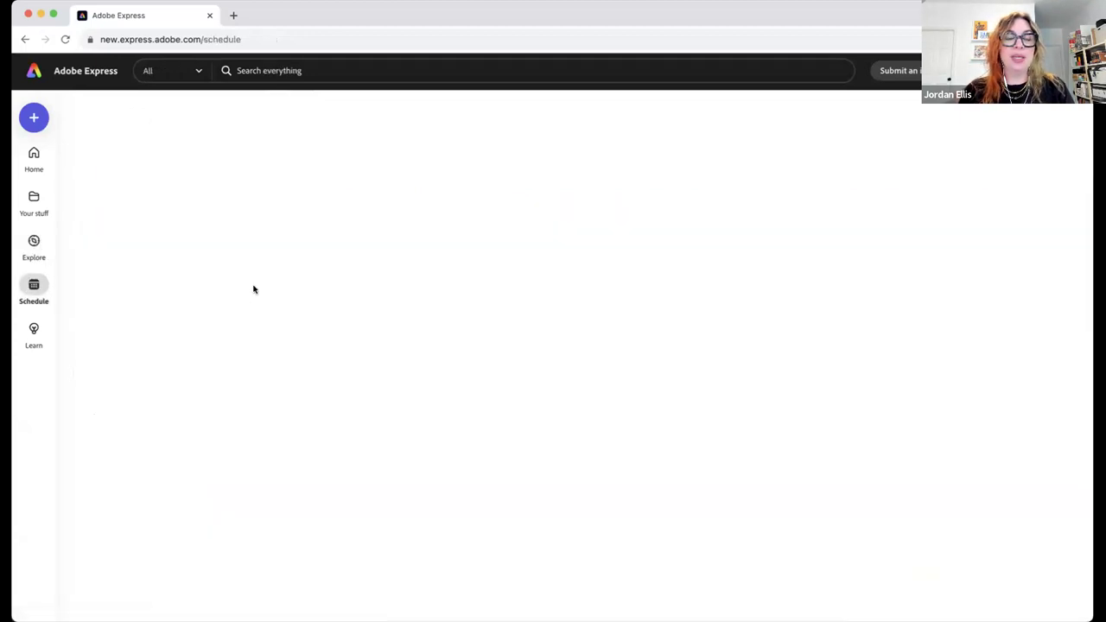
pyautogui.scroll(-5, 592, 287)
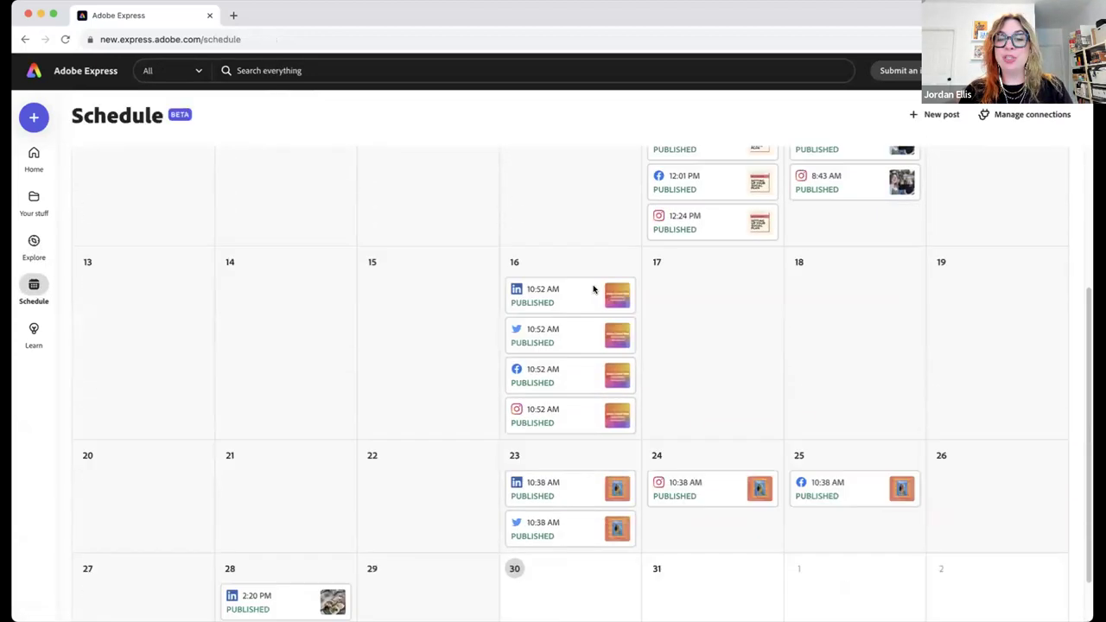
pyautogui.scroll(5, 398, 275)
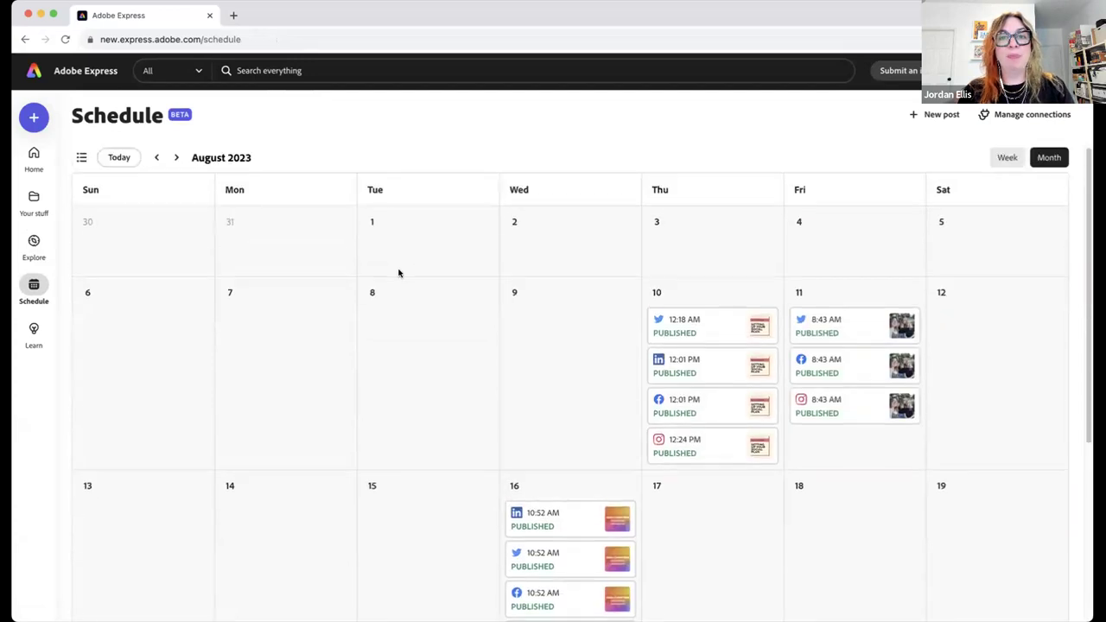
# Browse the Learn page's Featured, Social media, Design and Marketing tutorial articles
pyautogui.click(33, 330)
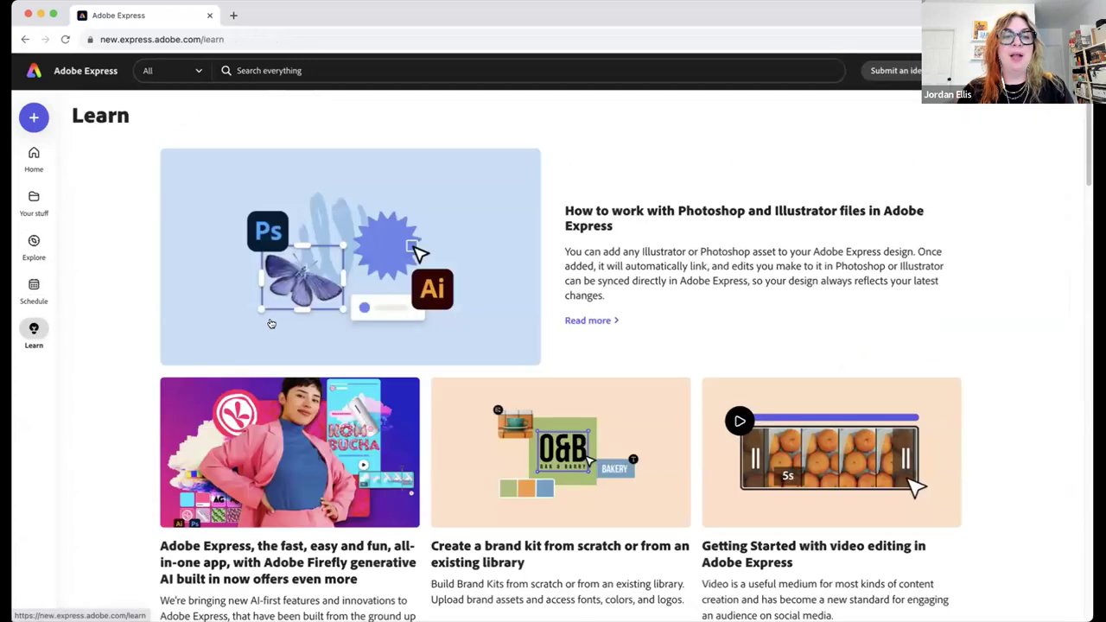
pyautogui.scroll(-5, 138, 353)
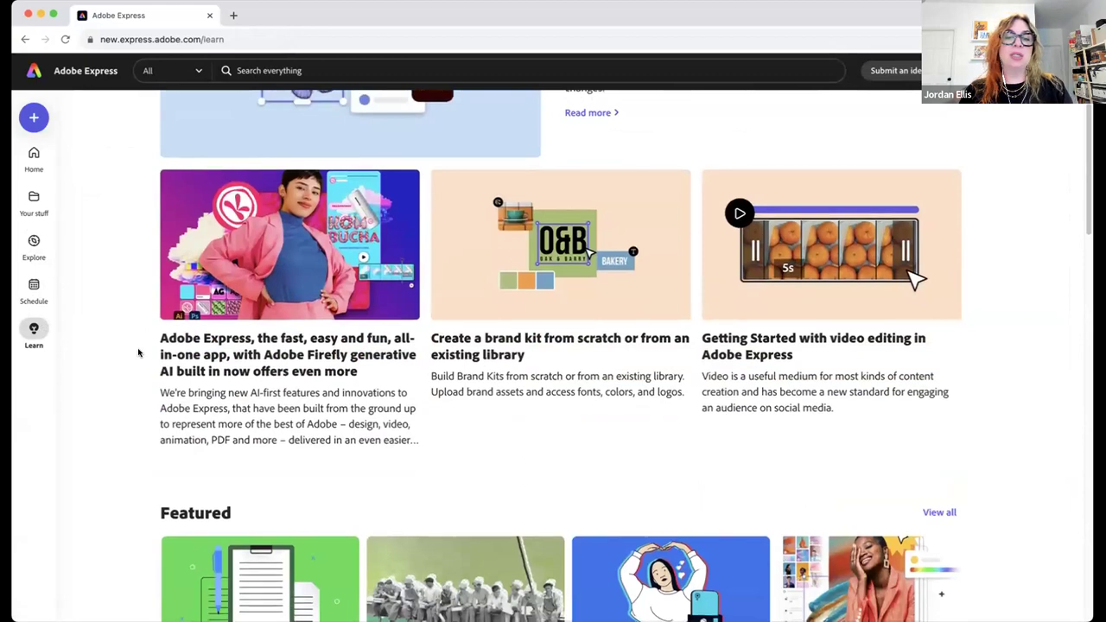
pyautogui.scroll(-6, 139, 352)
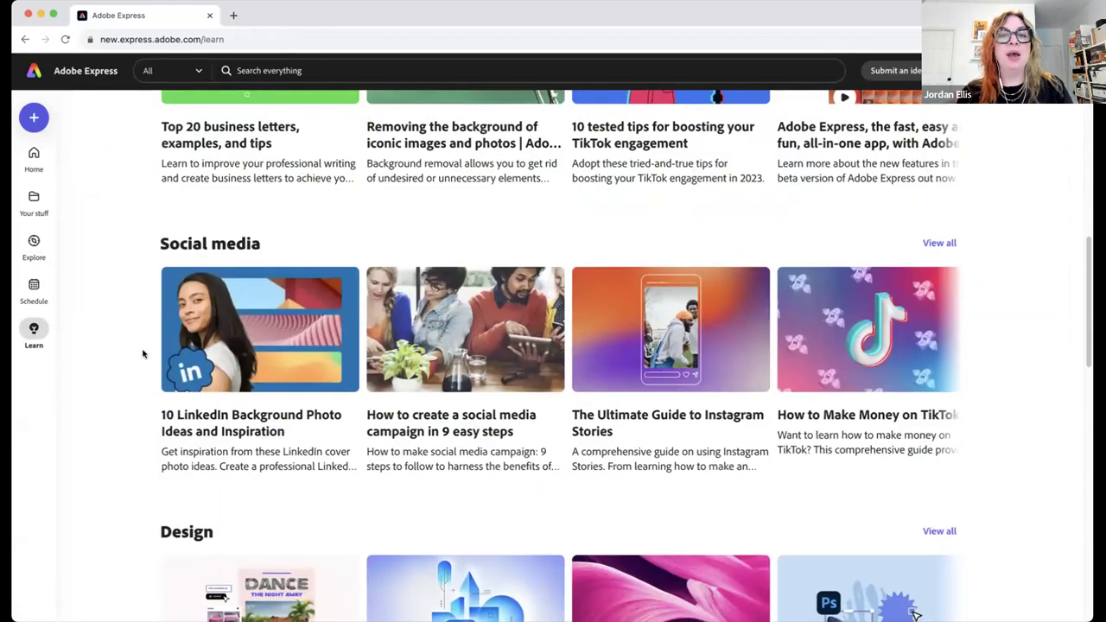
pyautogui.scroll(-3, 143, 354)
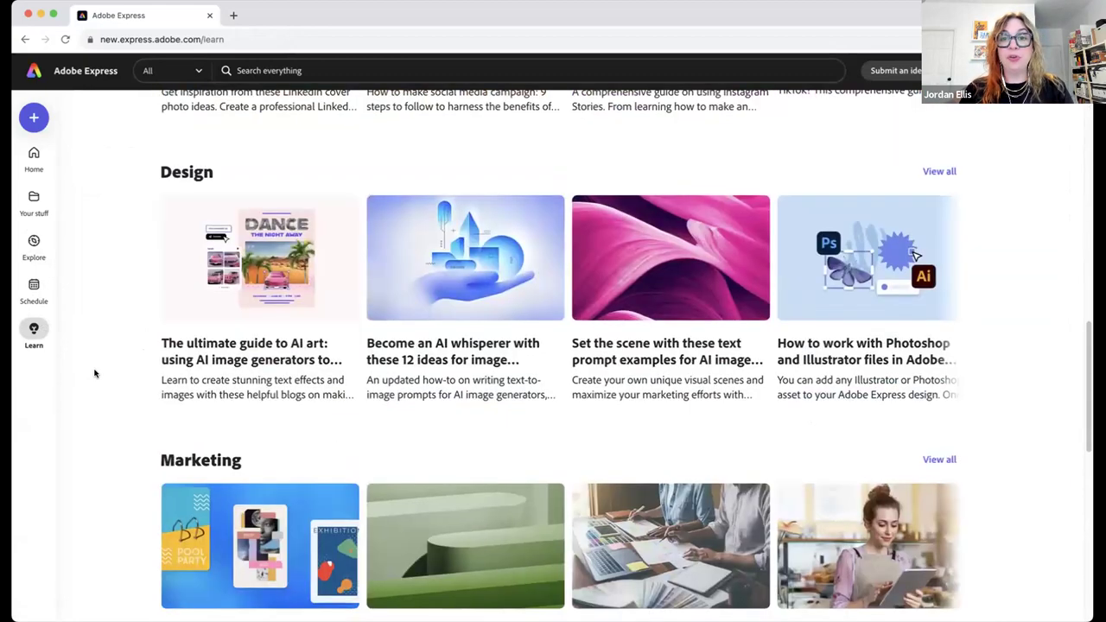
# Search Explore templates for 'non profit' and scroll through the 287 results
pyautogui.click(37, 243)
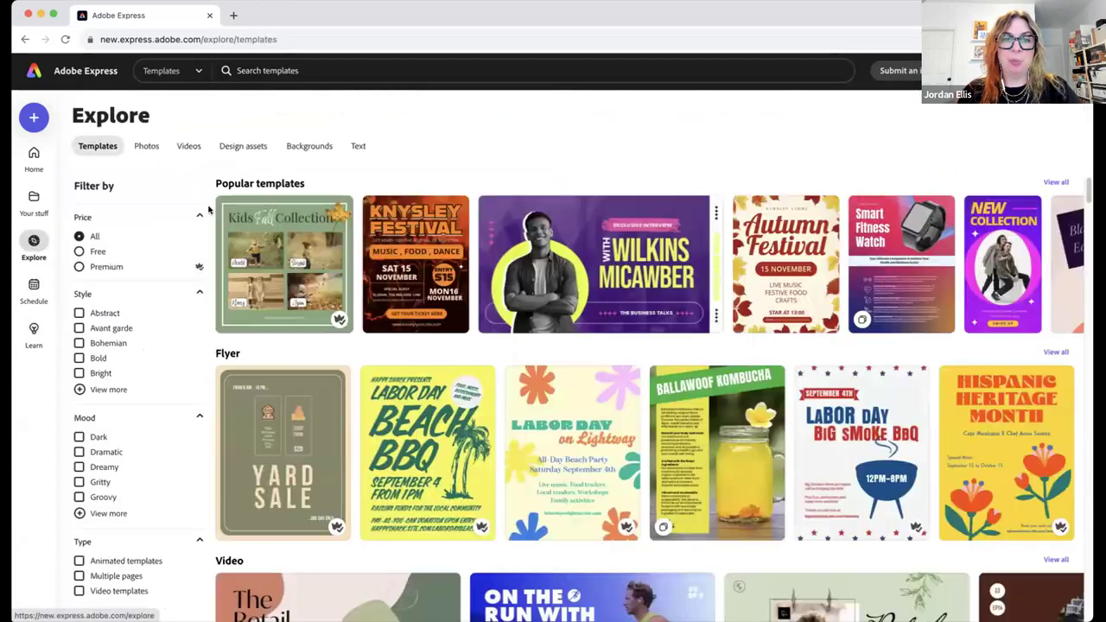
pyautogui.click(299, 72)
pyautogui.write('non prof')
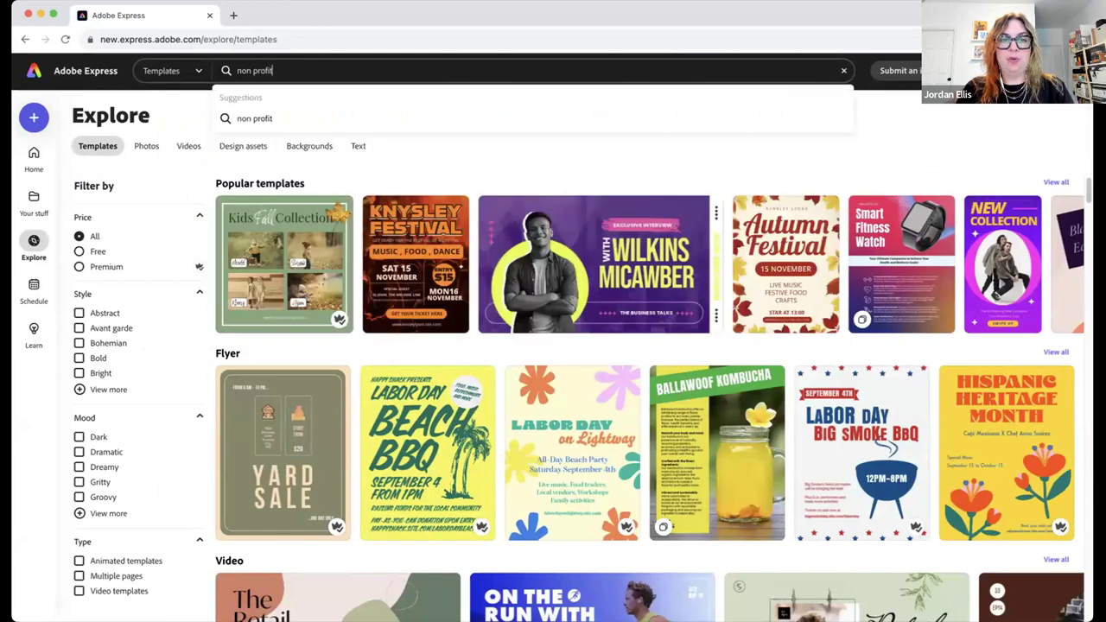
pyautogui.write('it')
pyautogui.press('Return')
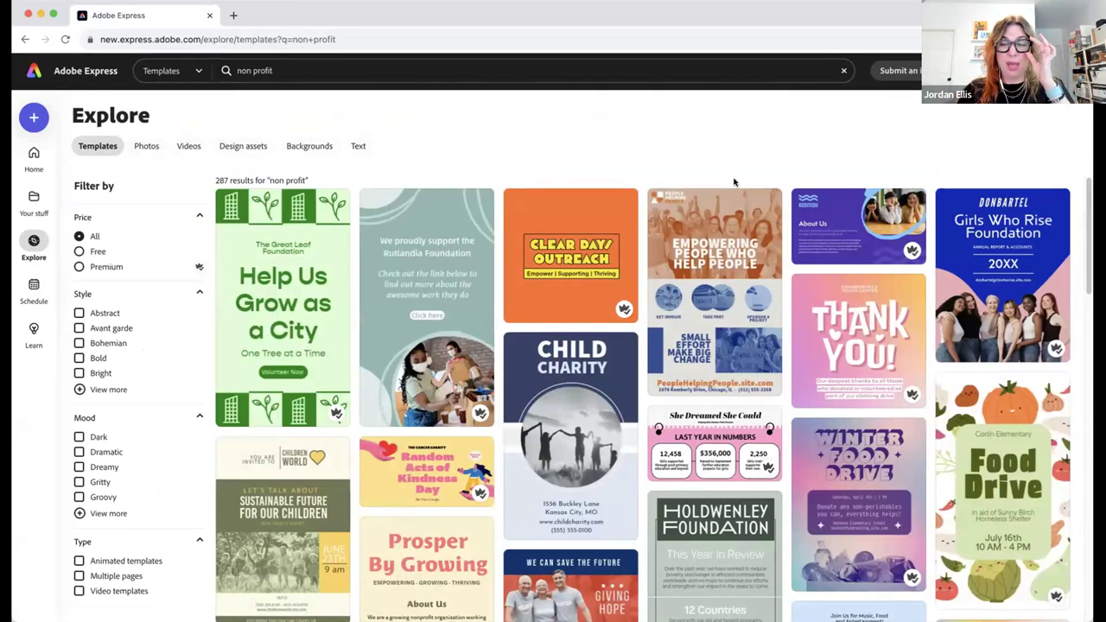
pyautogui.scroll(-2, 780, 251)
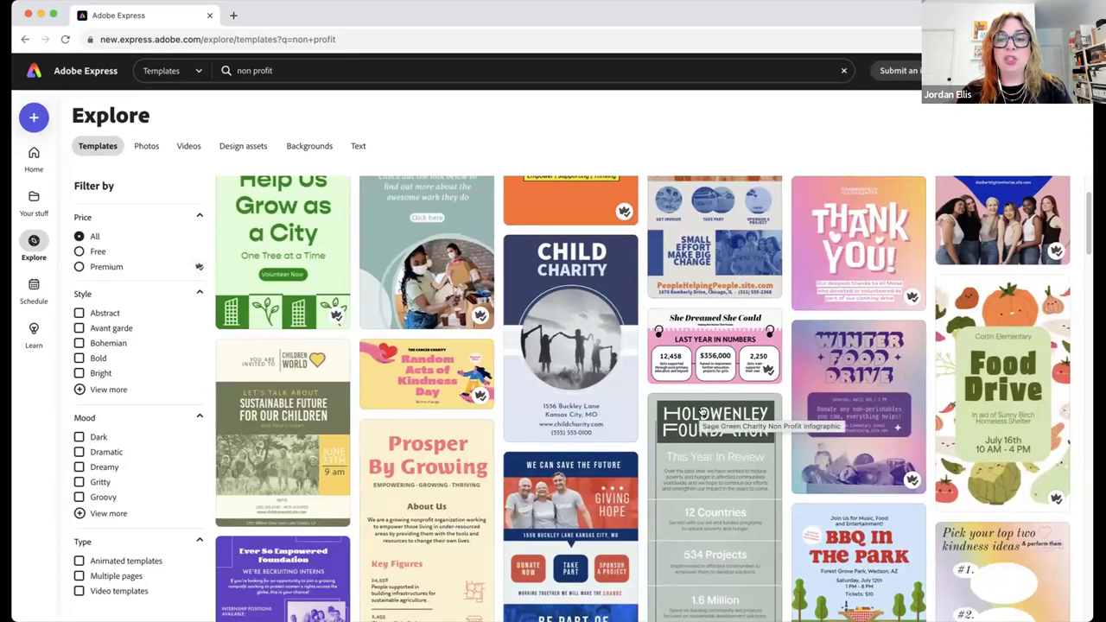
pyautogui.scroll(-1, 745, 405)
pyautogui.scroll(-5, 744, 405)
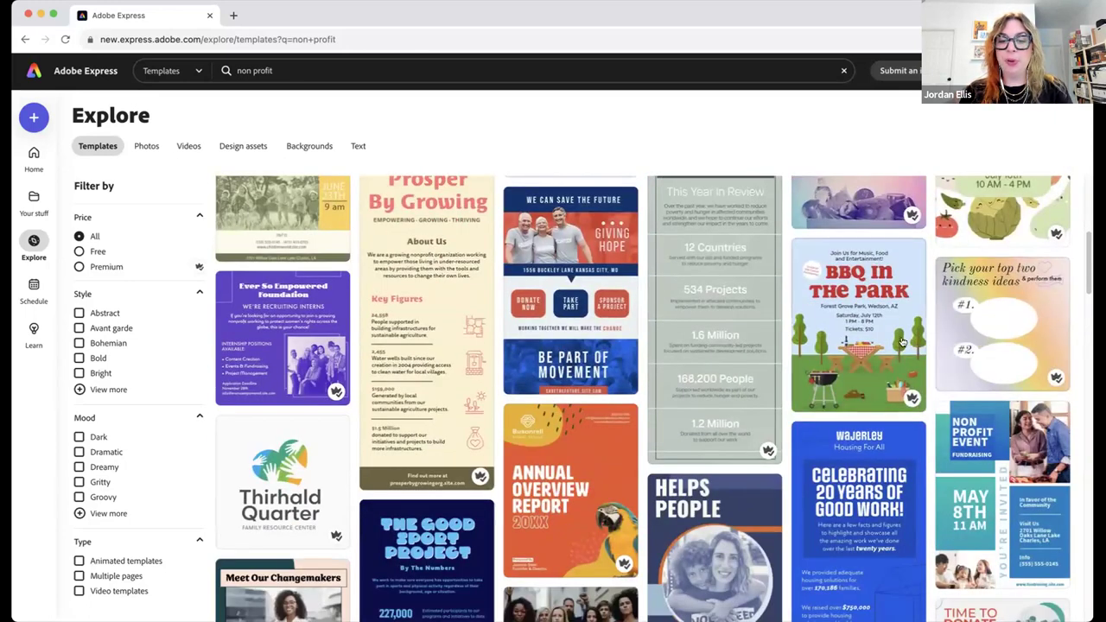
pyautogui.scroll(-5, 1030, 334)
pyautogui.scroll(-4, 900, 344)
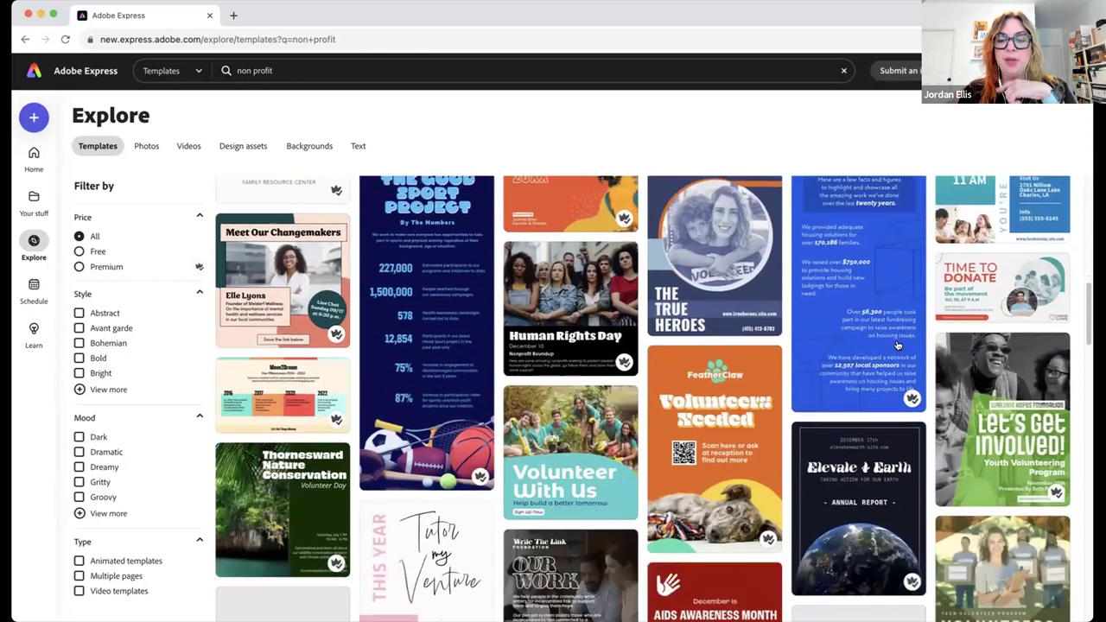
pyautogui.scroll(-2, 897, 345)
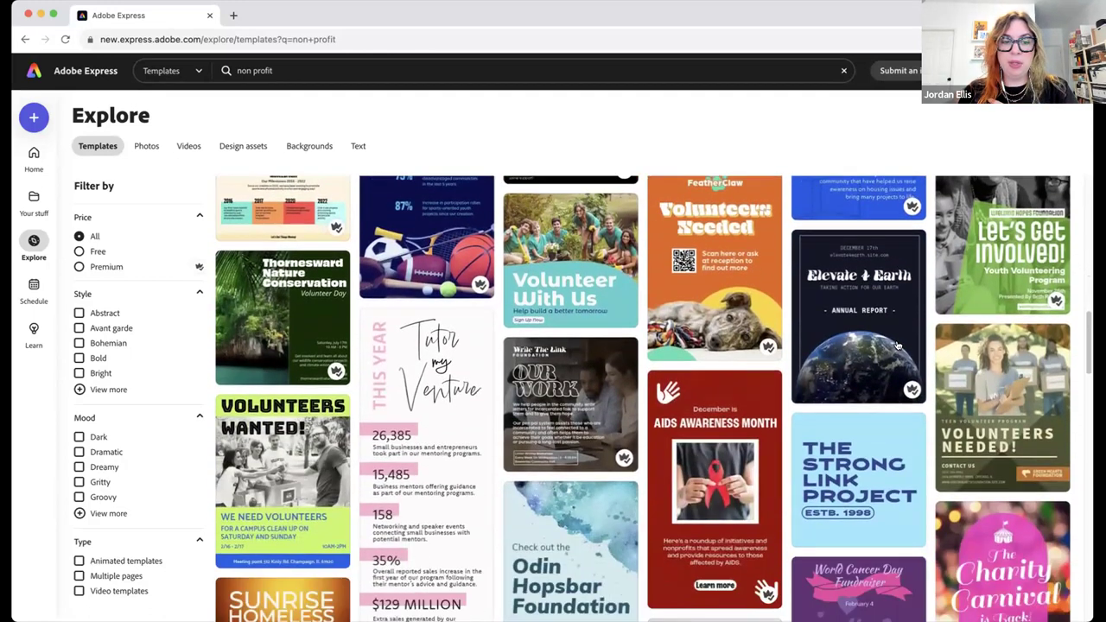
pyautogui.scroll(-3, 896, 345)
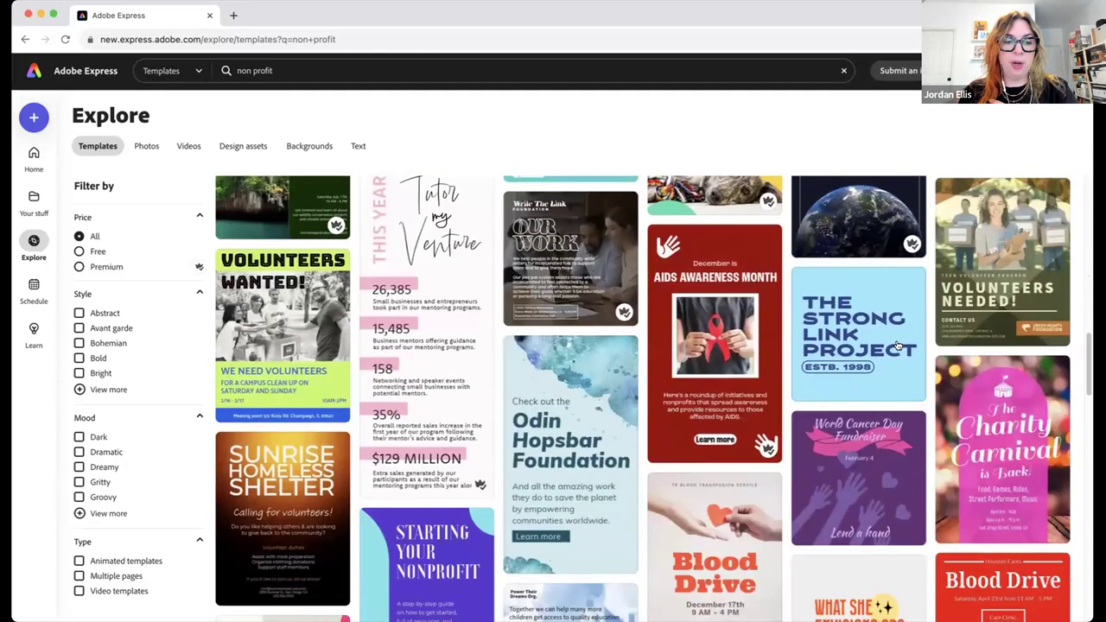
# Filter to Multiple pages templates and open the Blue Simple Non Profit Literacy Video
pyautogui.click(79, 577)
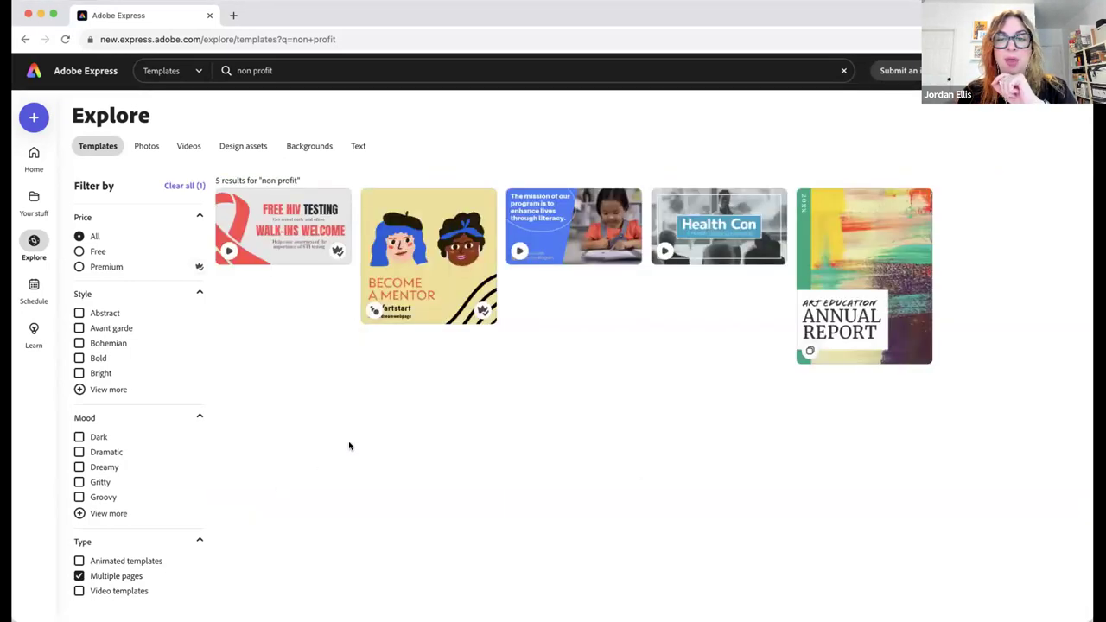
pyautogui.click(569, 221)
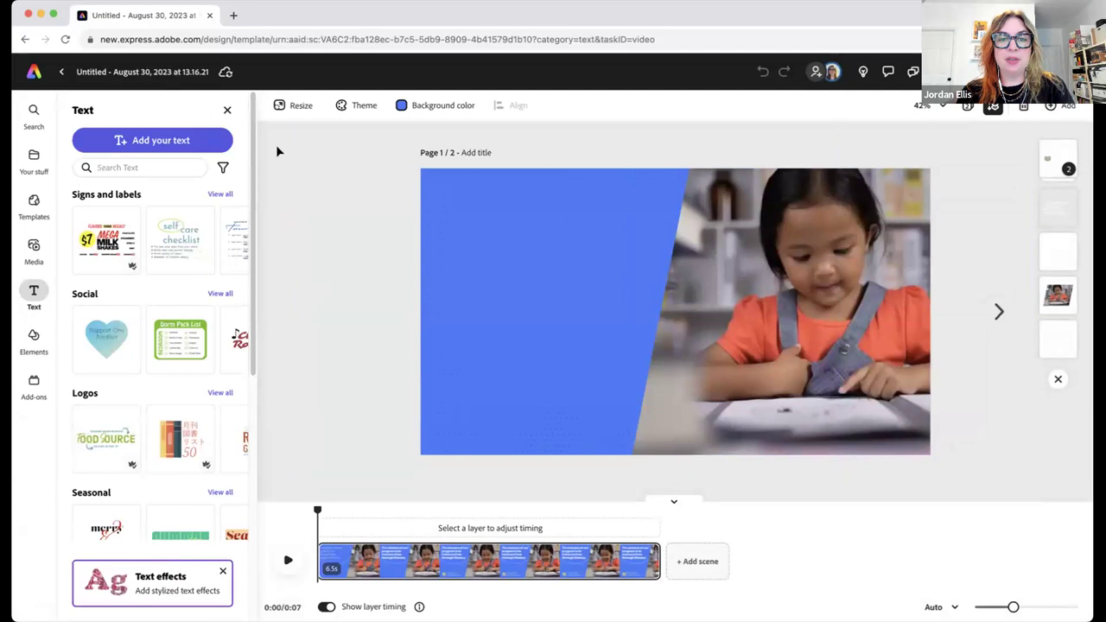
# Close the Text panel and toggle Show layer timing off and back on
pyautogui.click(227, 110)
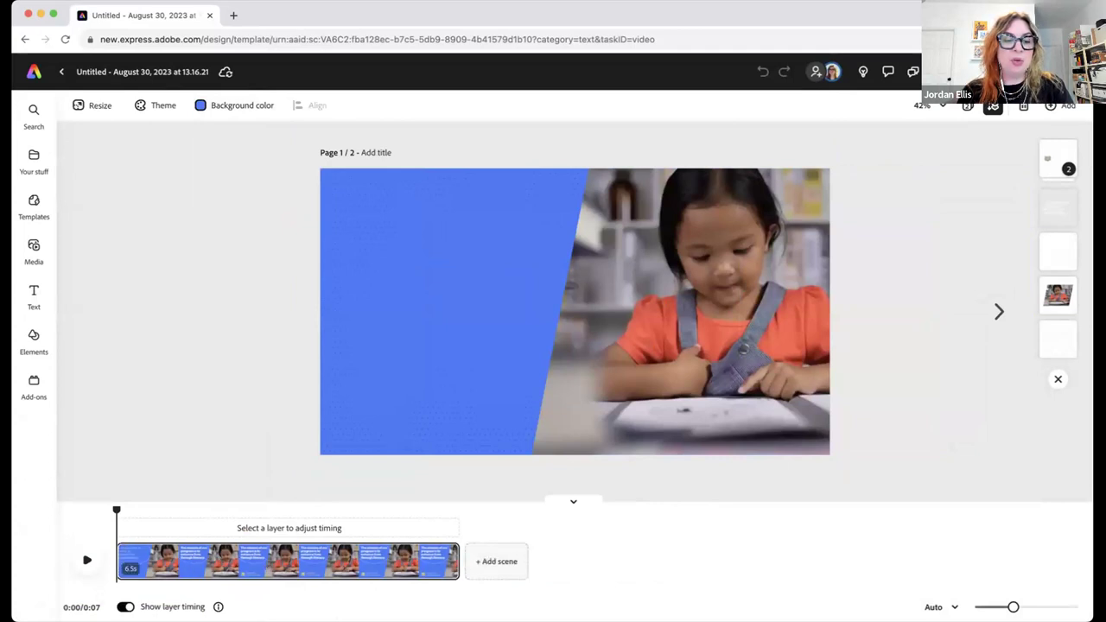
pyautogui.click(125, 606)
pyautogui.click(125, 607)
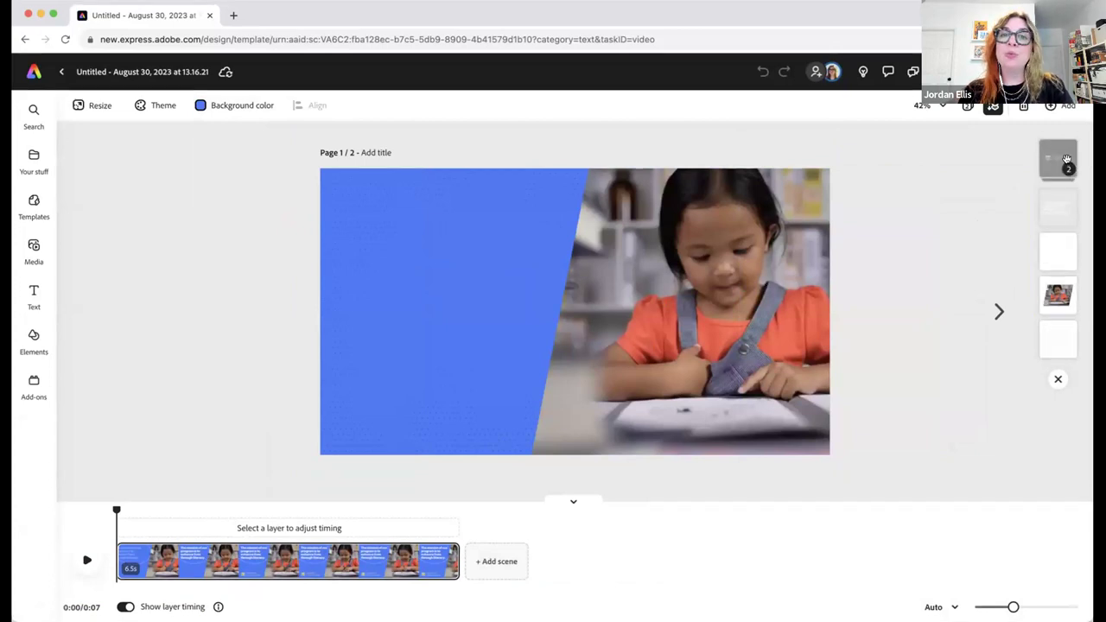
# Select the mission text and child video layers, reorder the video, then deselect it
pyautogui.click(1060, 211)
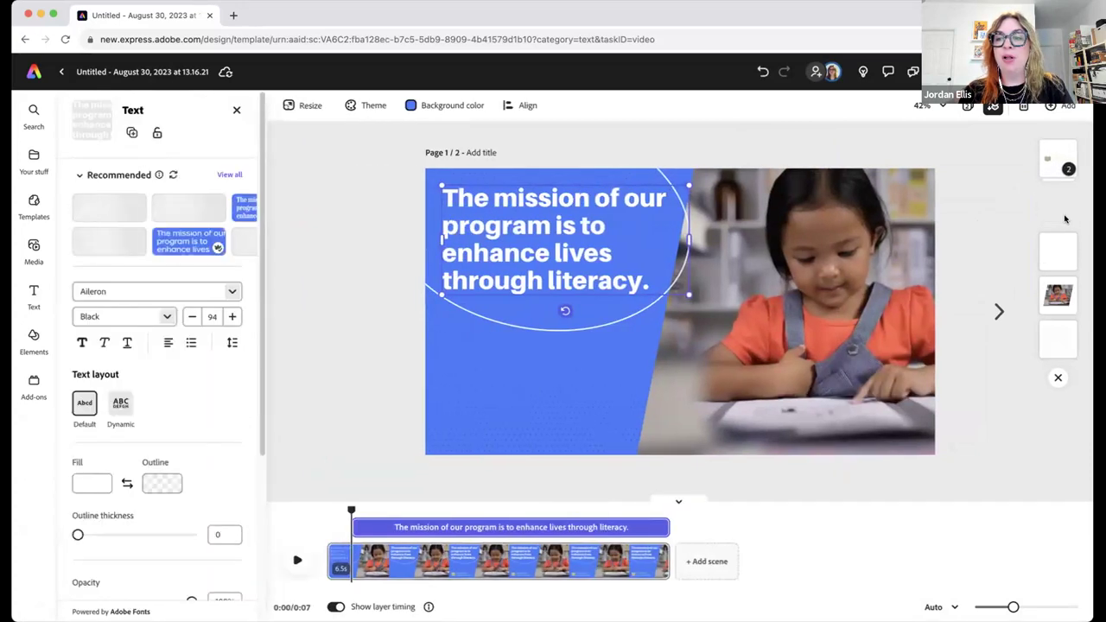
pyautogui.click(1060, 301)
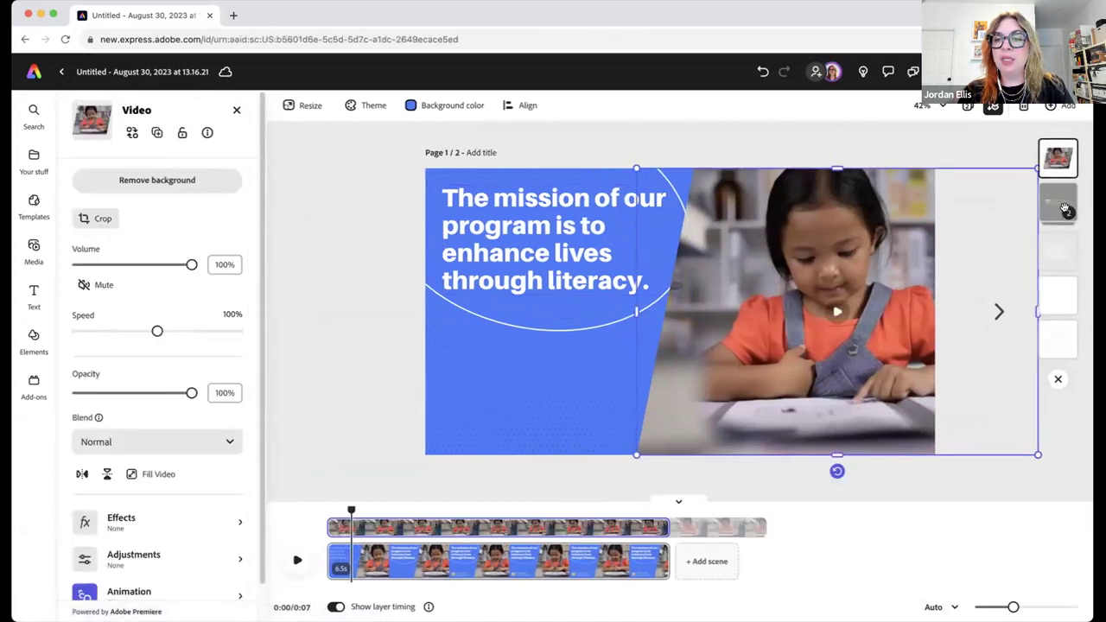
pyautogui.moveTo(1057, 152); pyautogui.dragTo(1059, 294)
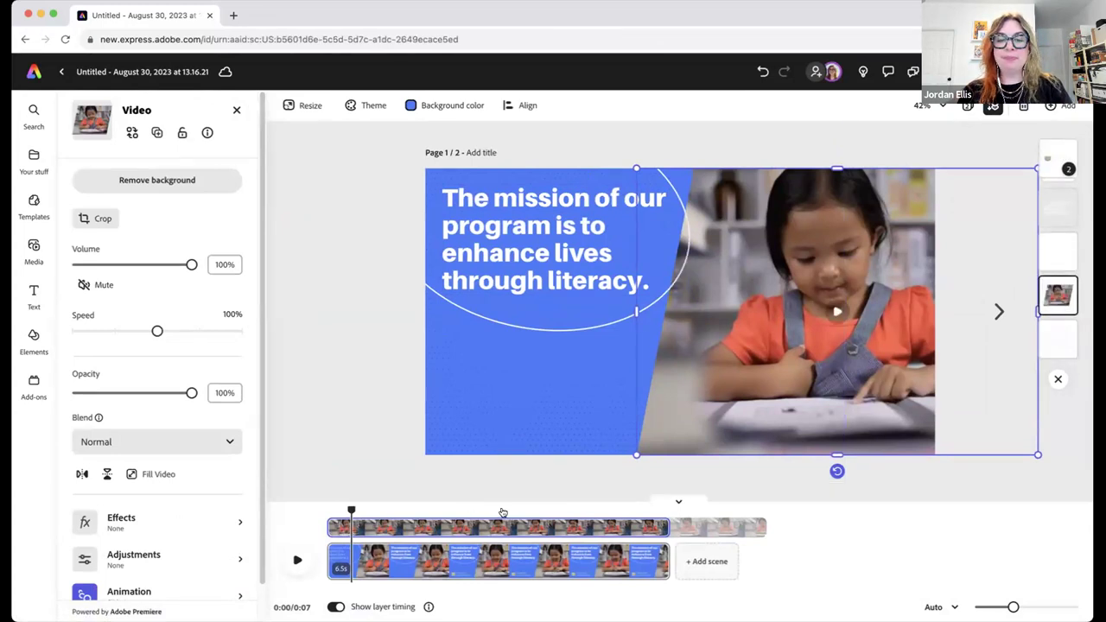
pyautogui.moveTo(373, 544)
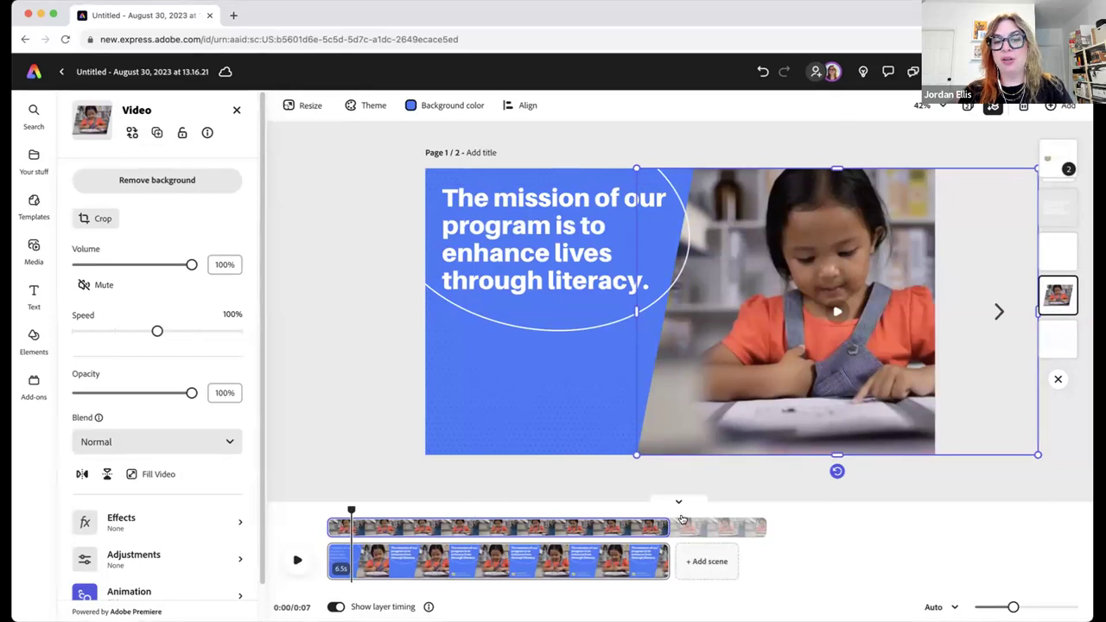
pyautogui.click(237, 110)
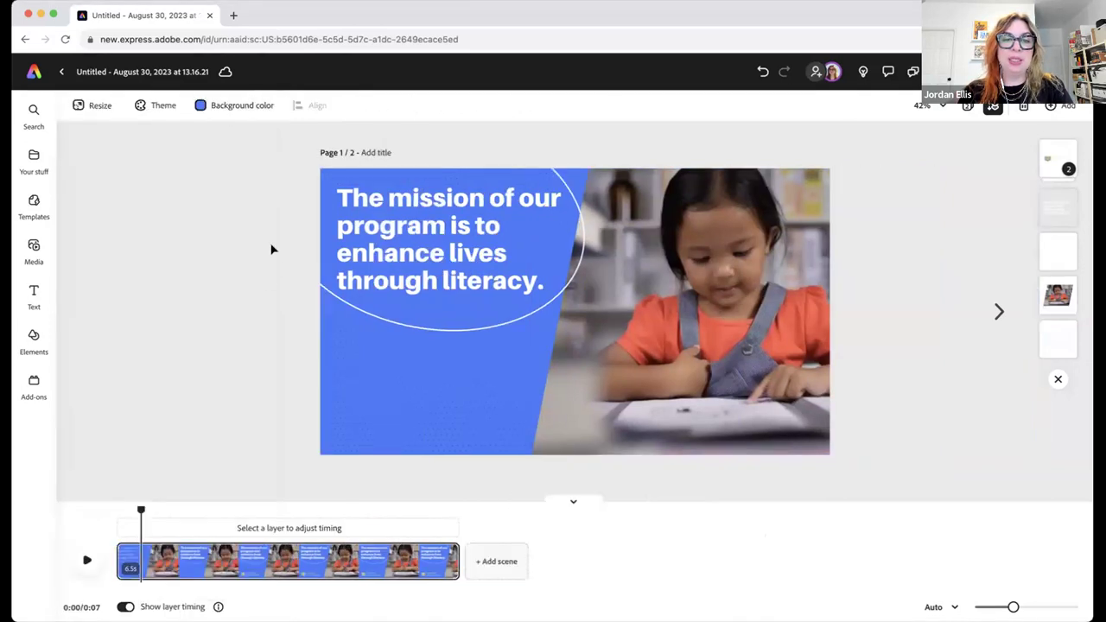
# Play the preview from 0:00, then select 'enhance lives' in the mission statement title
pyautogui.moveTo(143, 510); pyautogui.dragTo(116, 509)
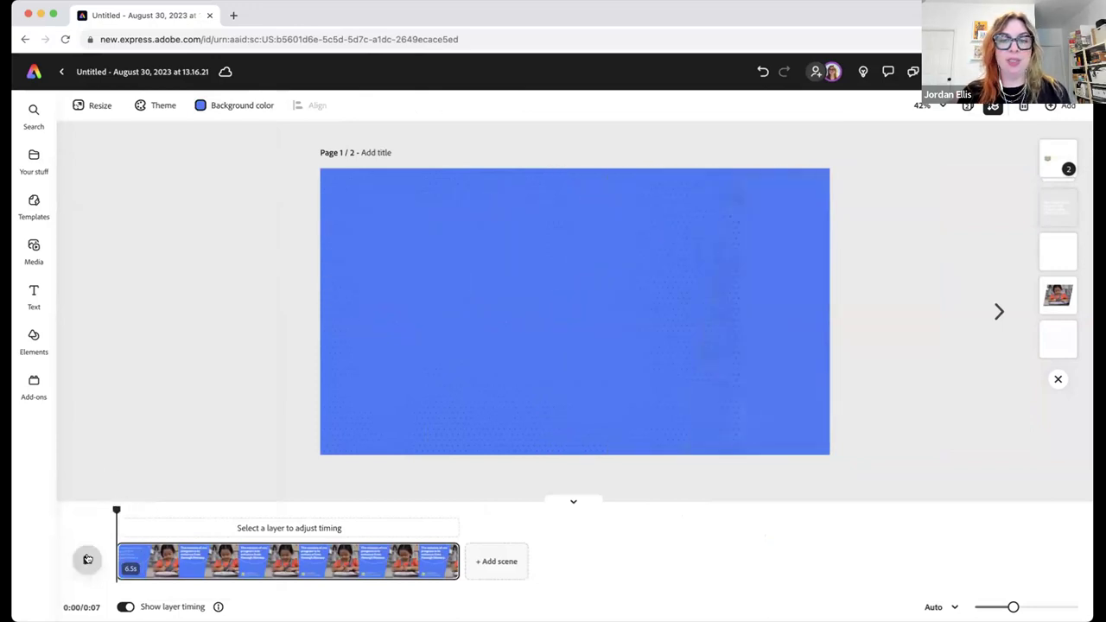
pyautogui.click(88, 559)
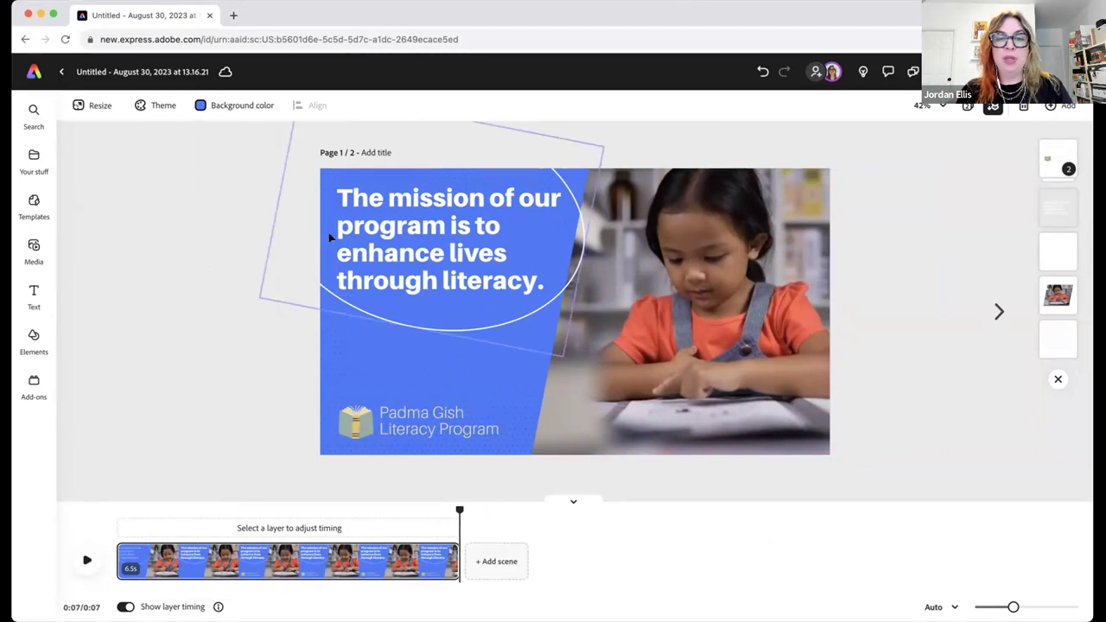
pyautogui.click(419, 231)
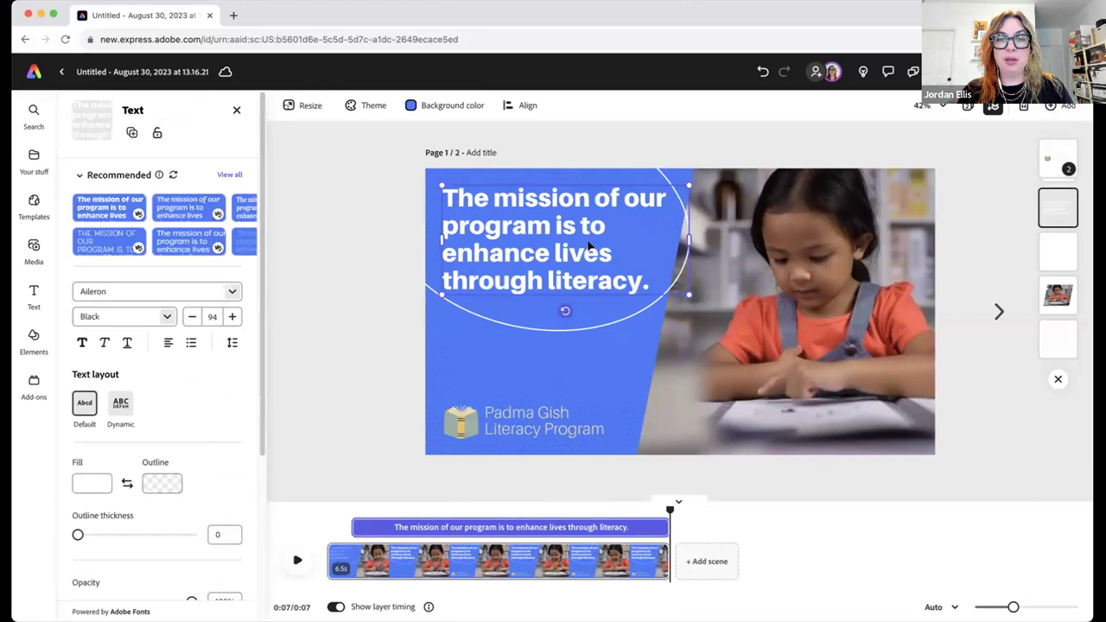
pyautogui.doubleClick(571, 249)
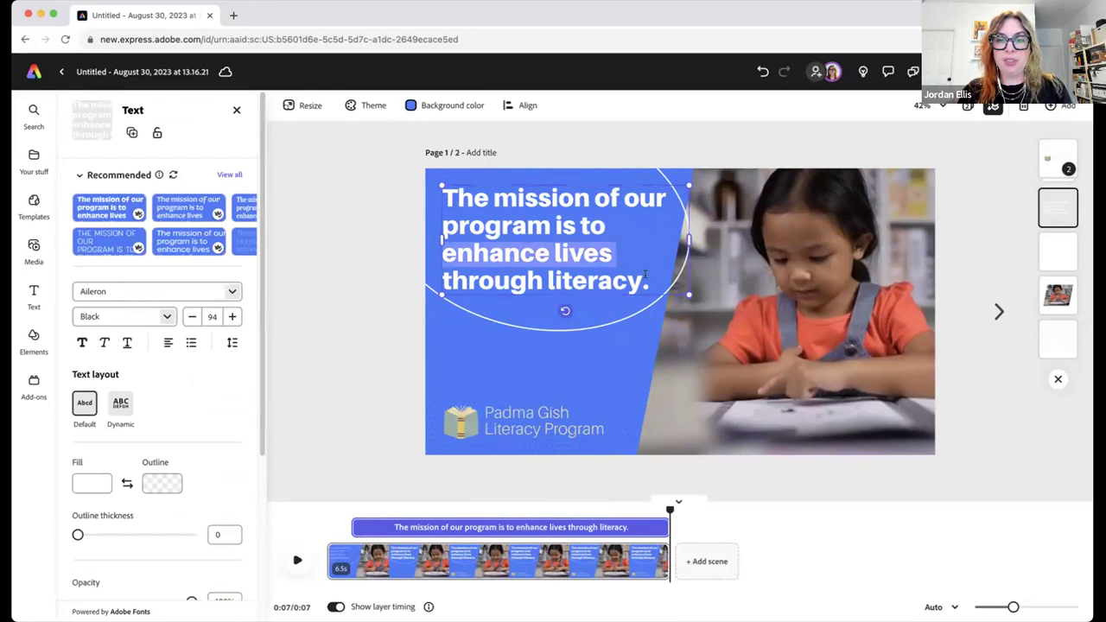
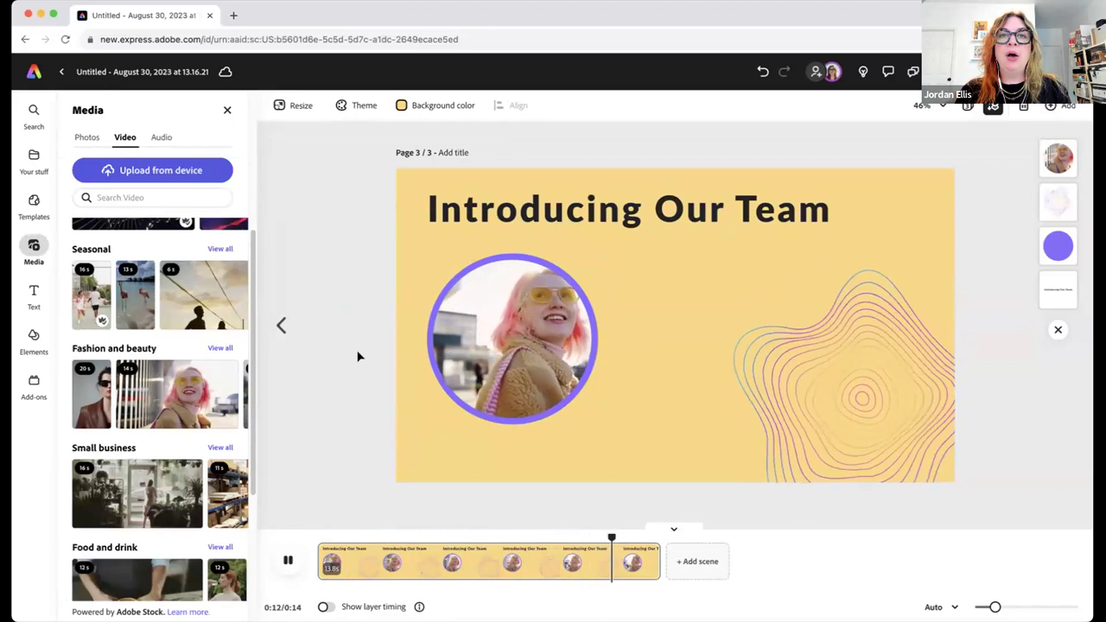
# Preview the Lofi Study Beat Hiphop track and place it as a 13.7 s loop under the scenes
pyautogui.click(160, 138)
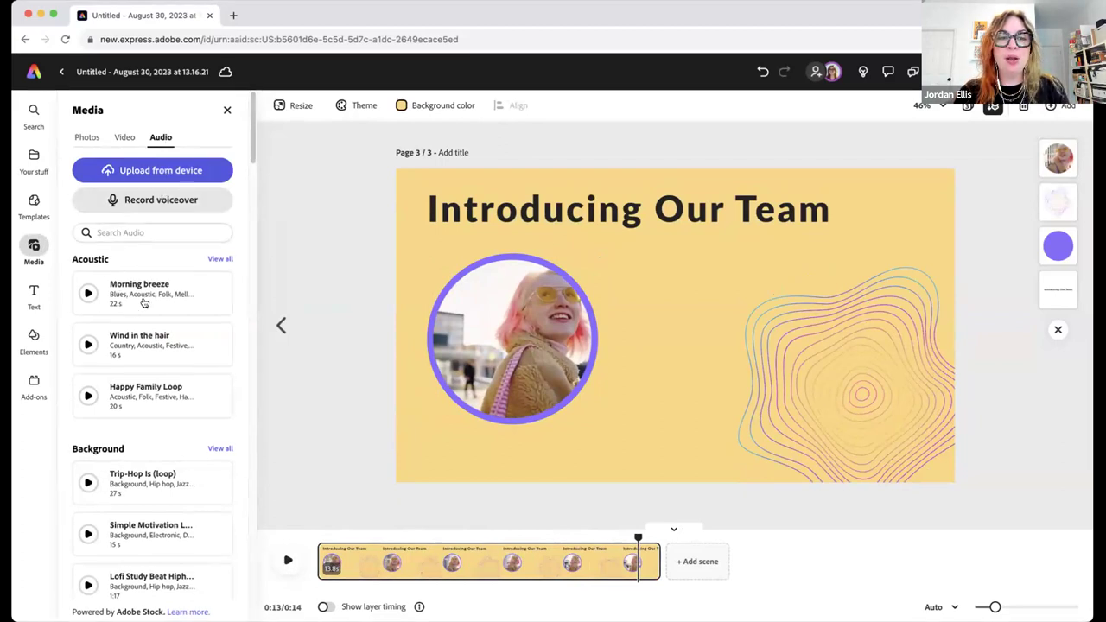
pyautogui.scroll(-2, 139, 328)
pyautogui.scroll(1, 129, 359)
pyautogui.scroll(-2, 129, 363)
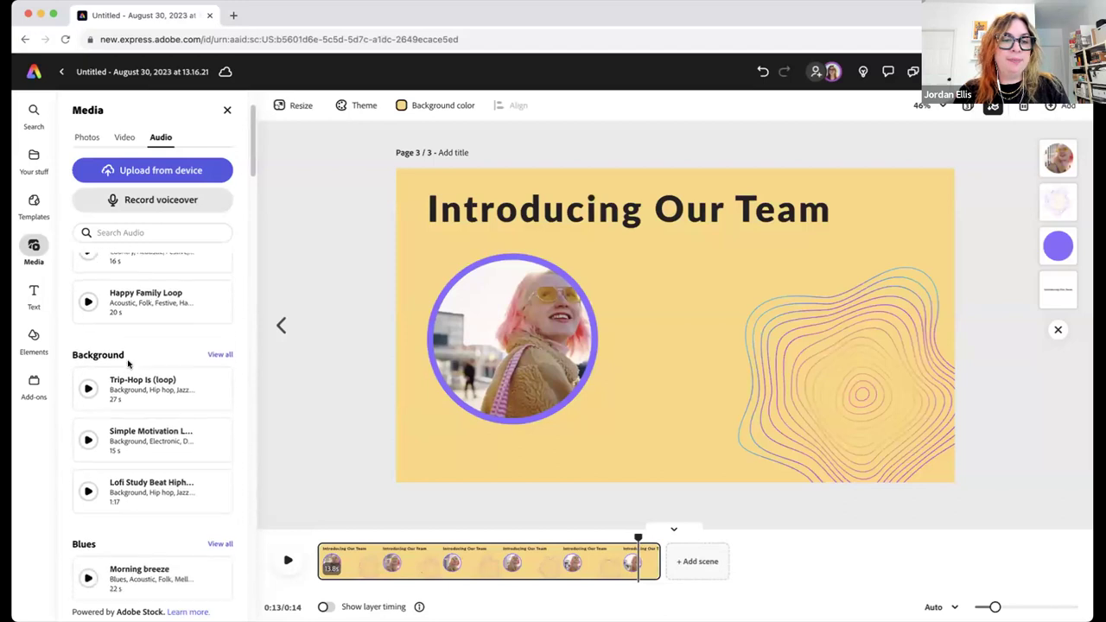
pyautogui.click(90, 480)
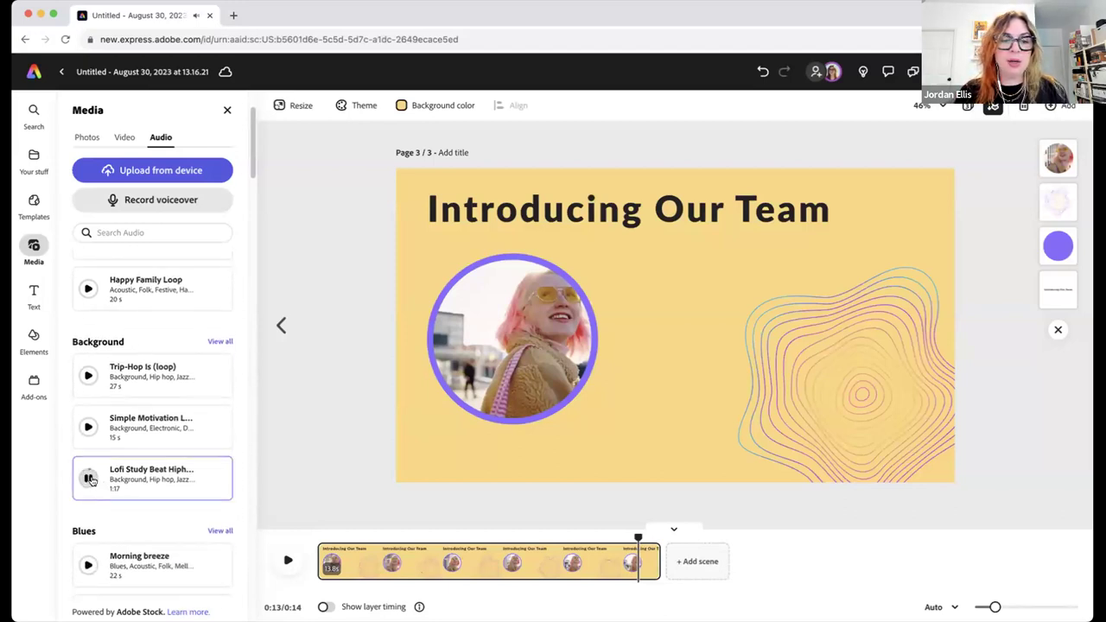
pyautogui.click(90, 480)
pyautogui.moveTo(121, 480); pyautogui.dragTo(413, 573)
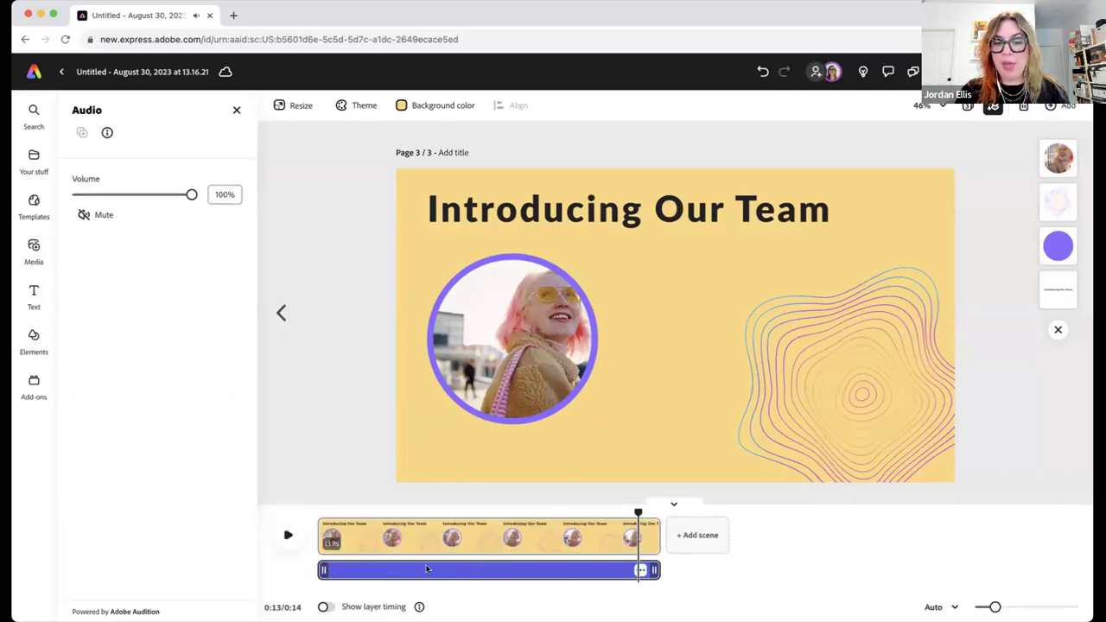
pyautogui.click(322, 571)
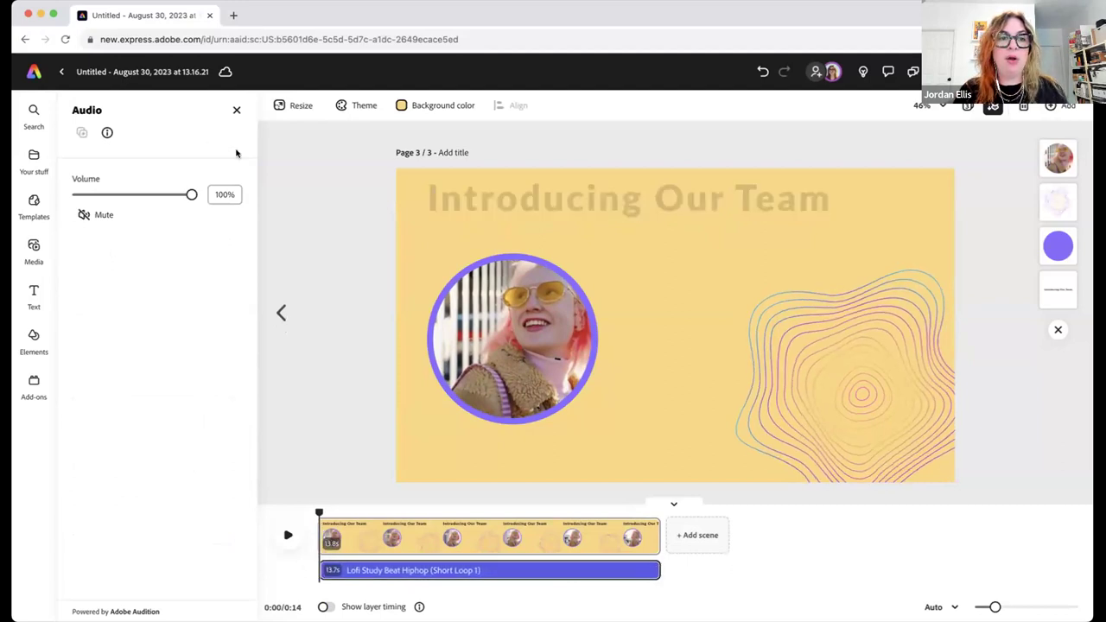
pyautogui.click(235, 110)
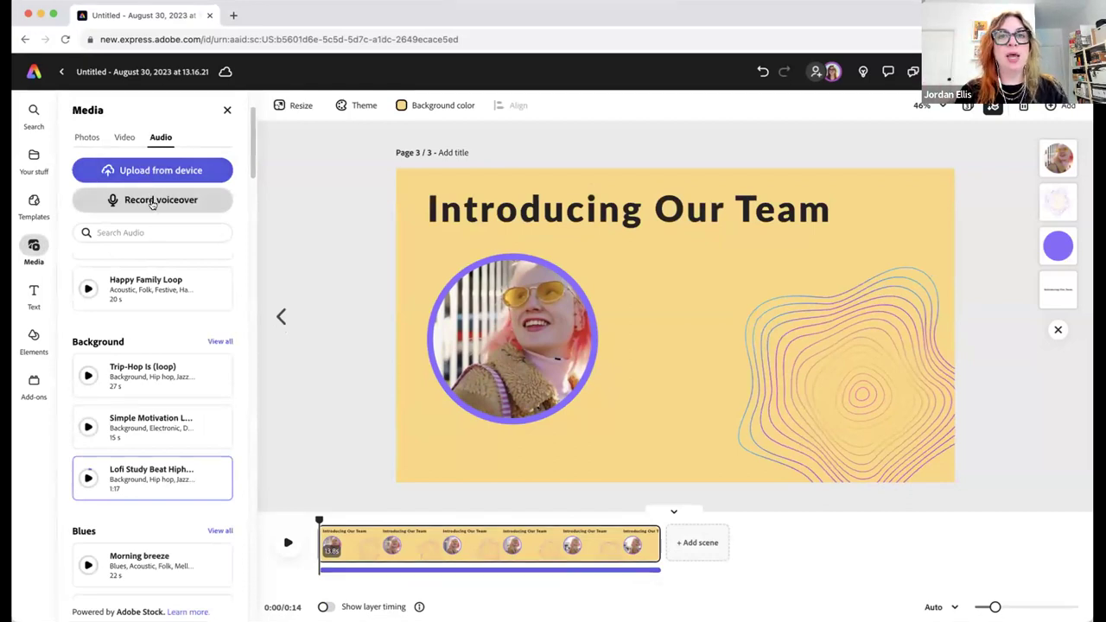
pyautogui.click(152, 201)
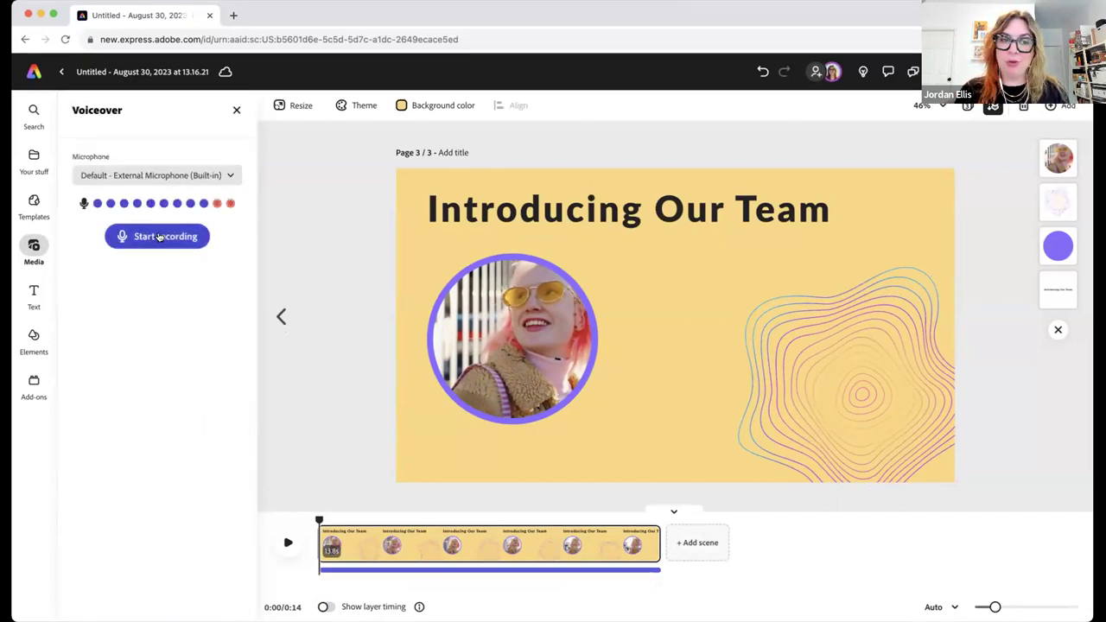
pyautogui.click(236, 110)
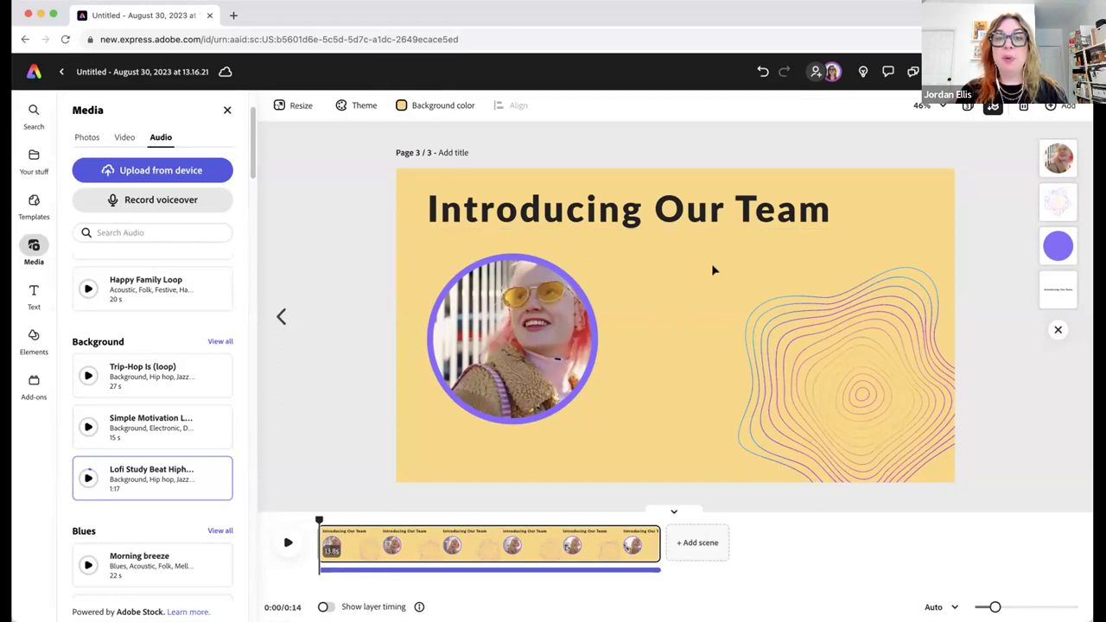
pyautogui.click(440, 107)
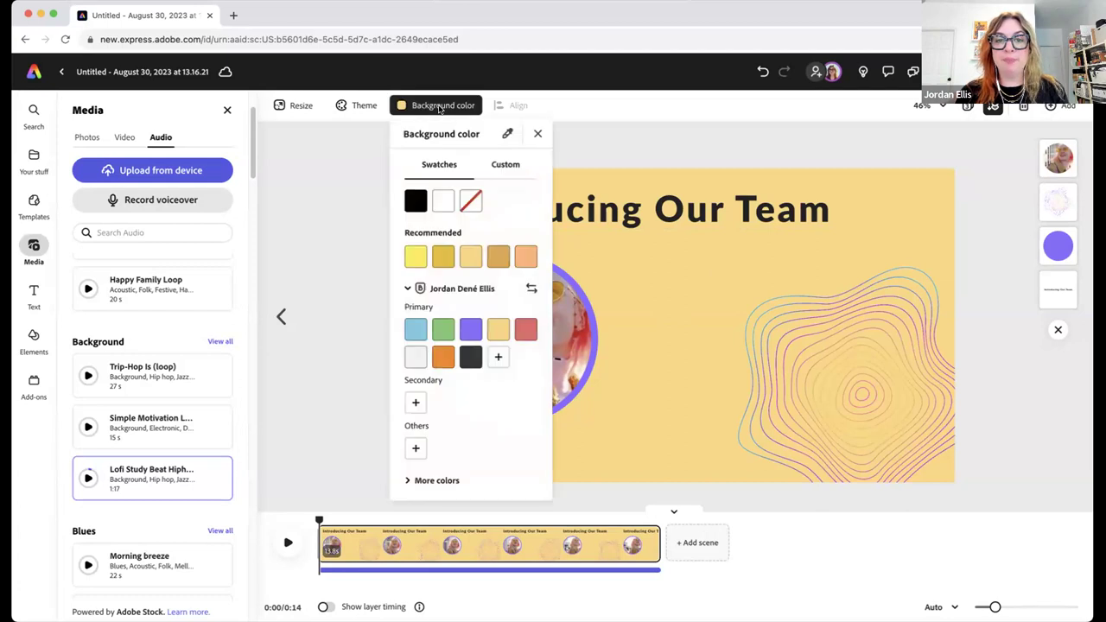
pyautogui.click(472, 203)
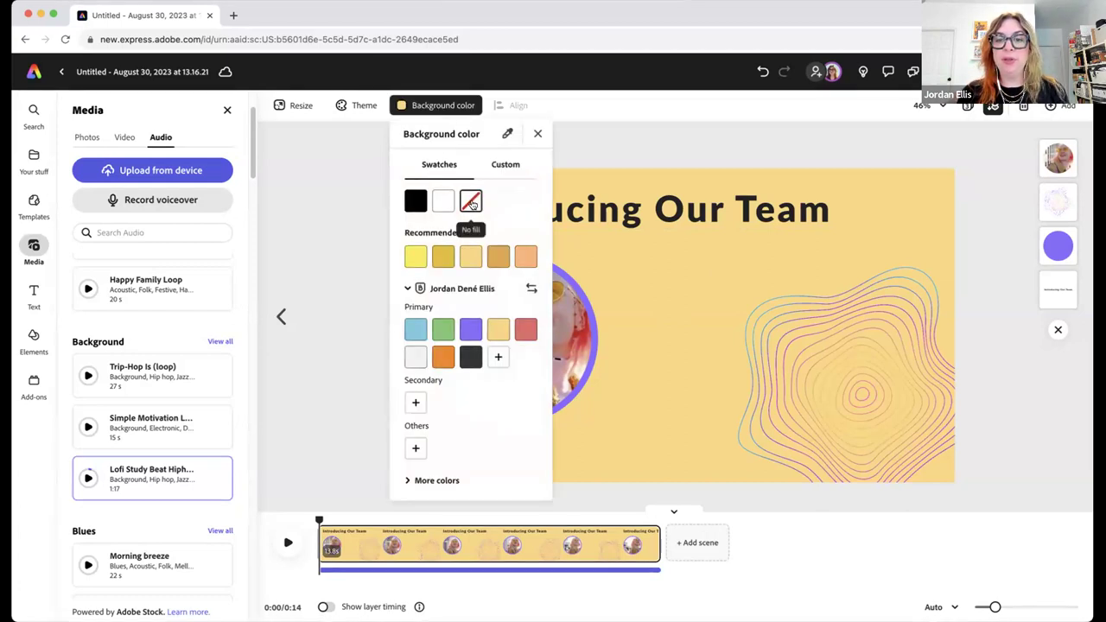
pyautogui.click(350, 241)
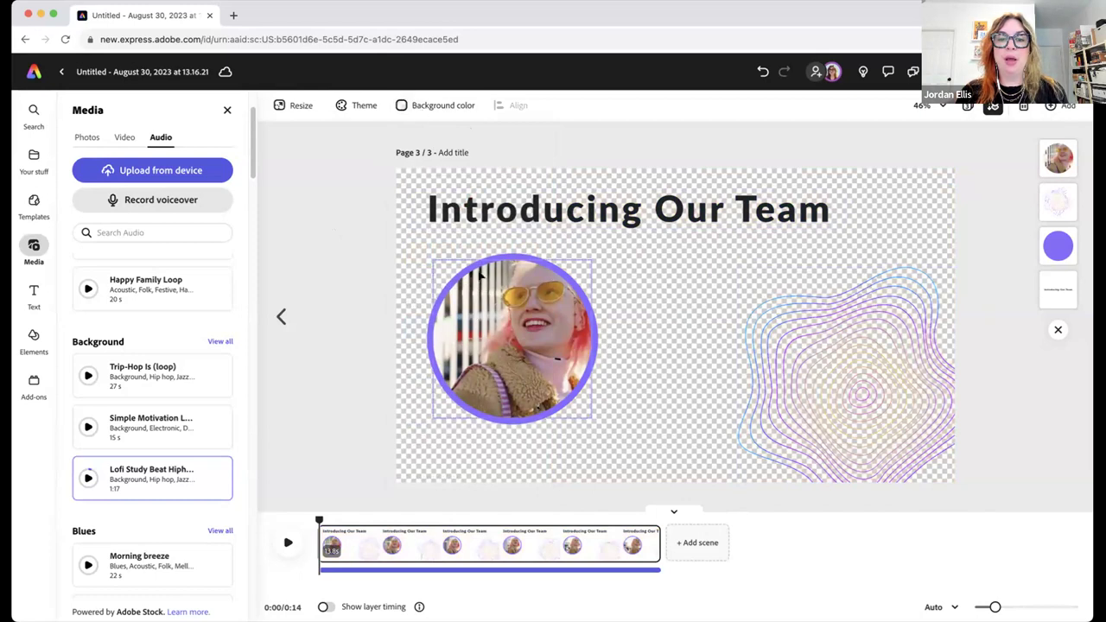
pyautogui.click(442, 105)
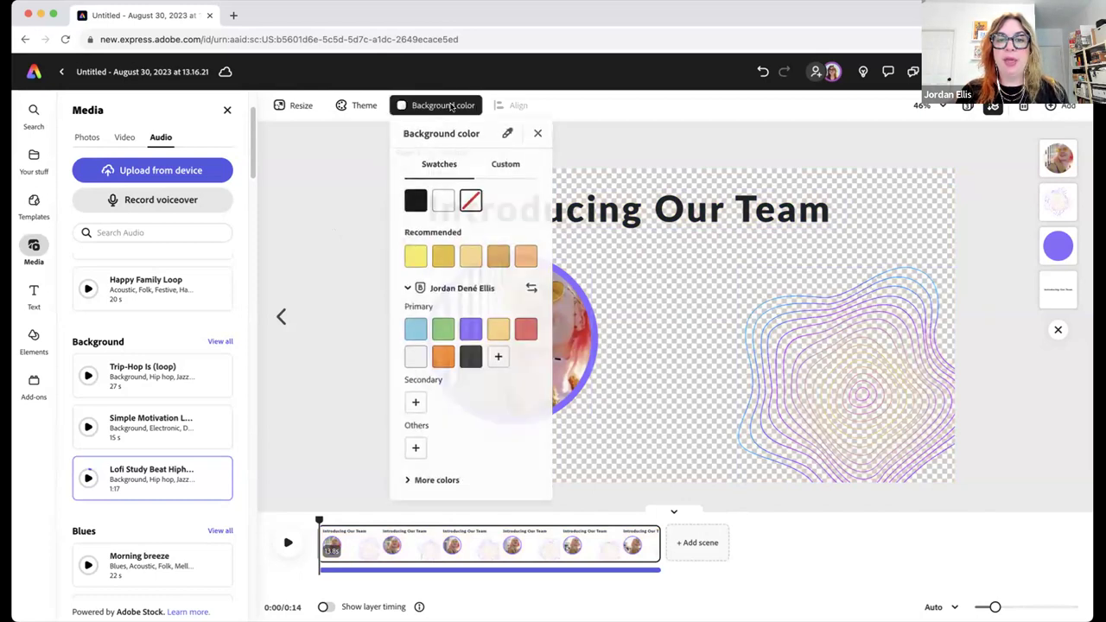
pyautogui.click(474, 258)
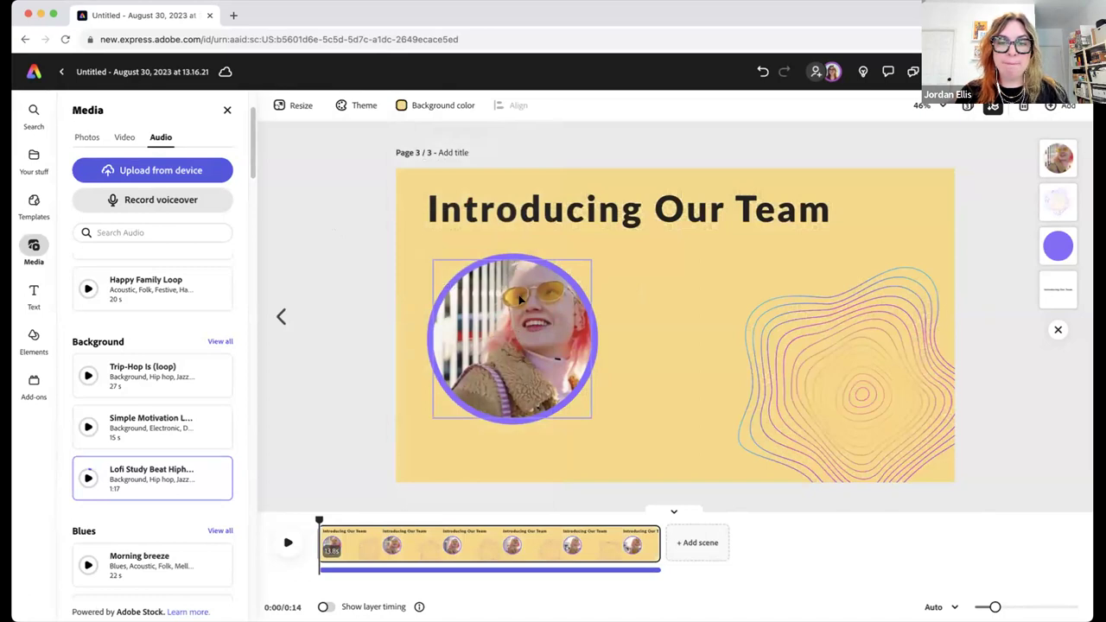
# Give the circle no fill and a purple primary-swatch border of thickness 13, then select the video
pyautogui.click(521, 263)
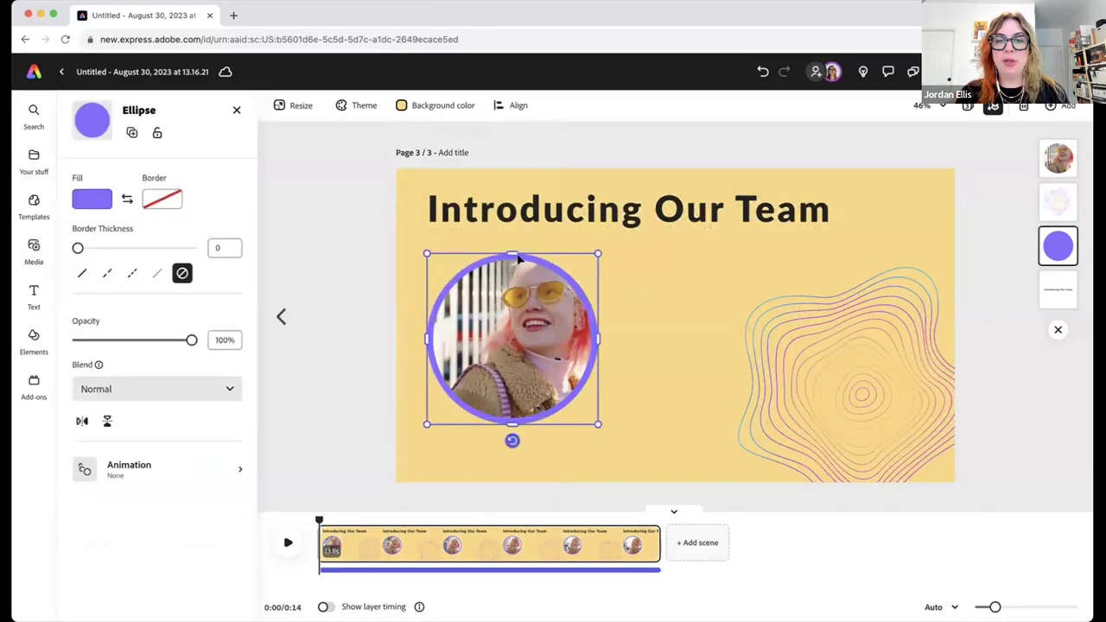
pyautogui.click(92, 198)
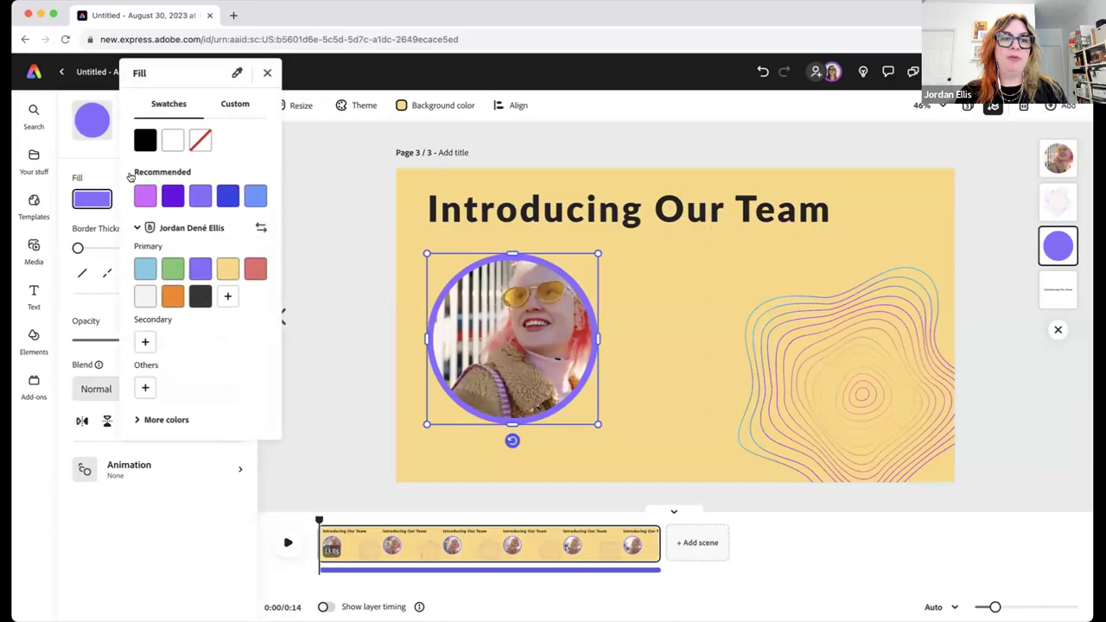
pyautogui.click(198, 140)
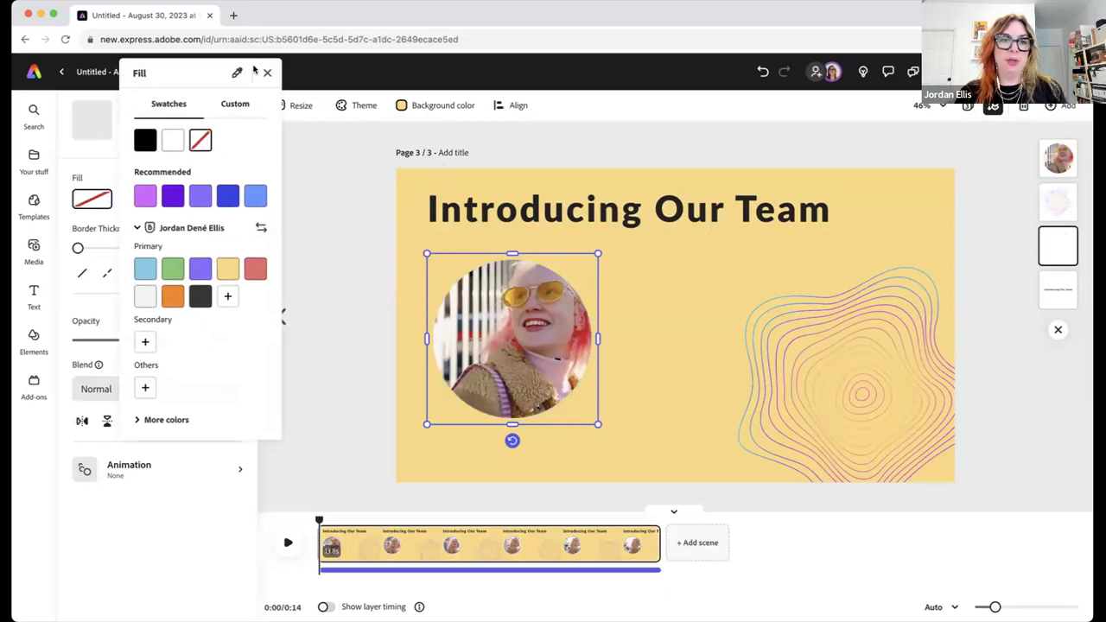
pyautogui.click(162, 198)
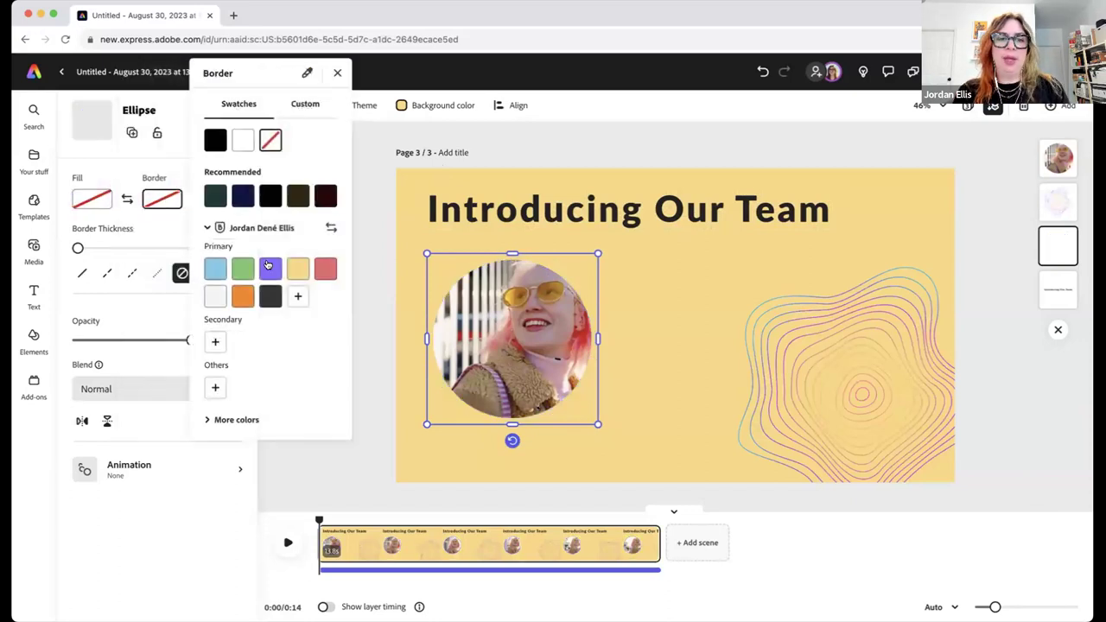
pyautogui.click(271, 268)
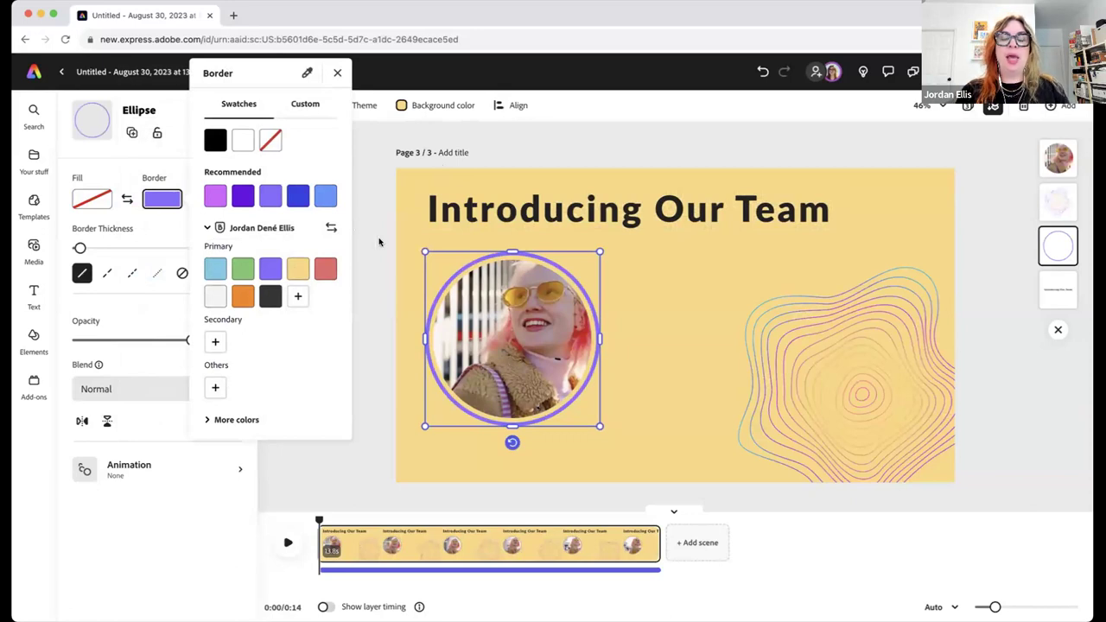
pyautogui.click(96, 202)
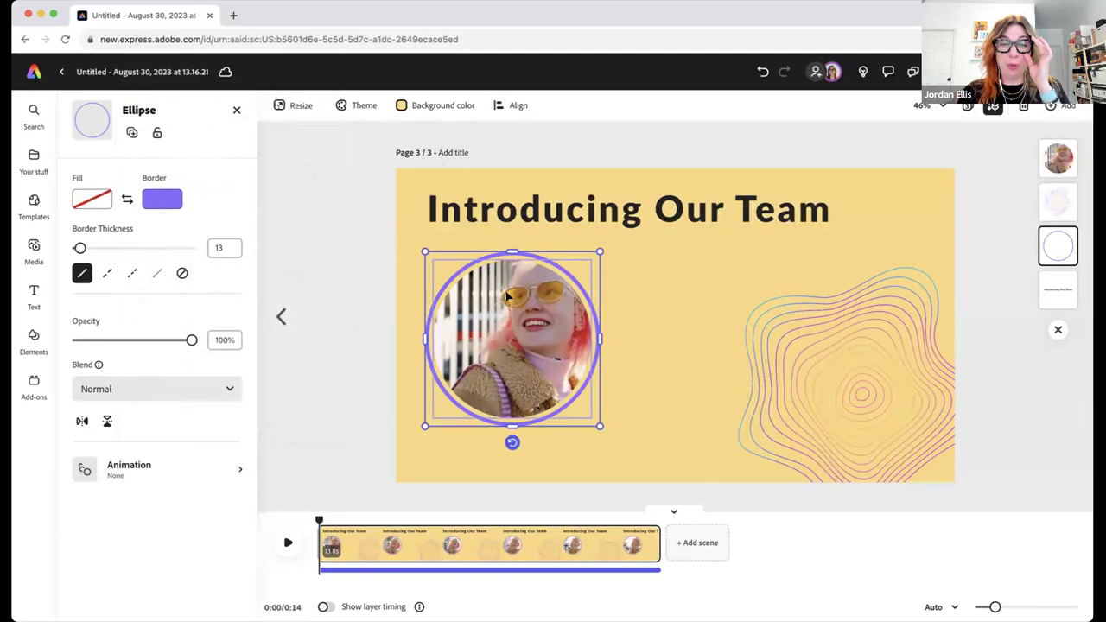
pyautogui.click(512, 324)
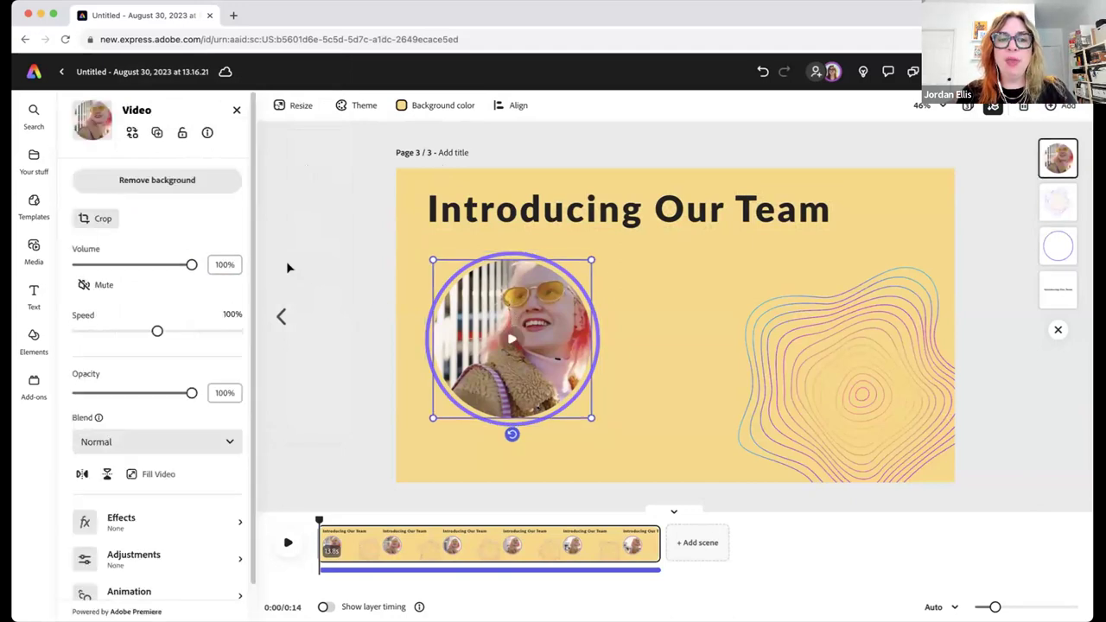
# Switch the clip's crop from circle to freeform and widen it to show the full rectangle
pyautogui.click(97, 217)
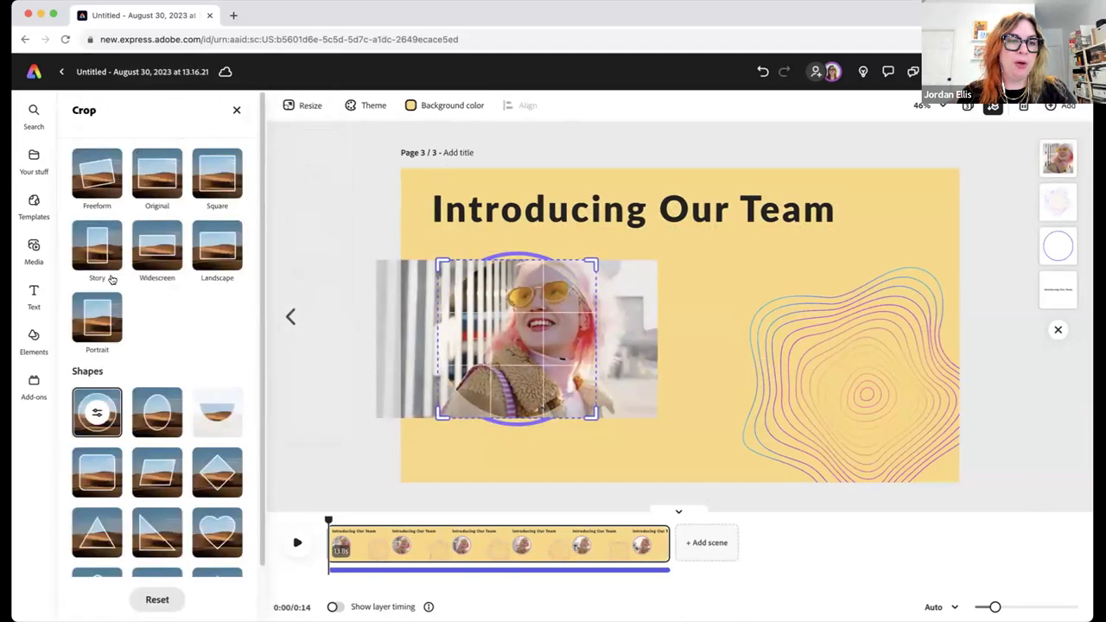
pyautogui.click(104, 177)
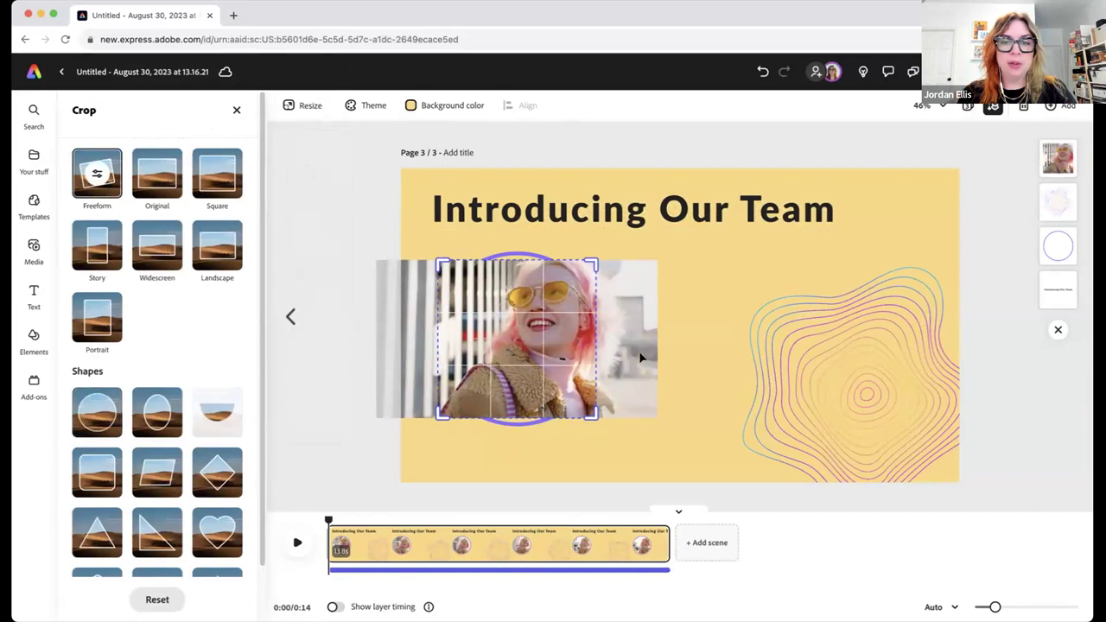
pyautogui.moveTo(438, 264); pyautogui.dragTo(375, 260)
pyautogui.moveTo(591, 260); pyautogui.dragTo(658, 261)
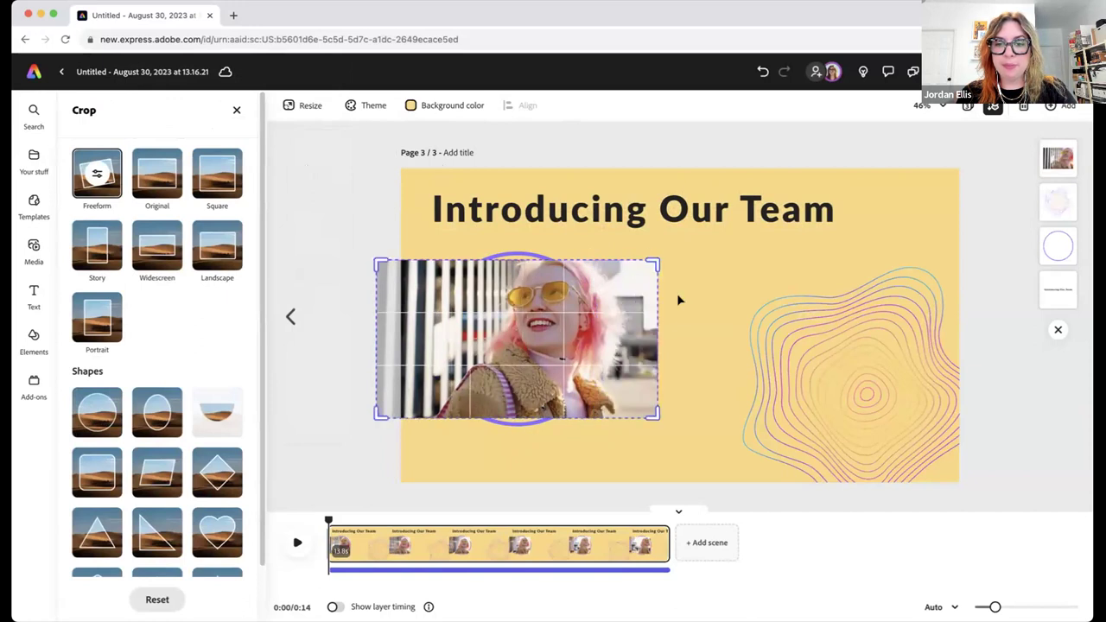
pyautogui.click(323, 217)
pyautogui.click(510, 317)
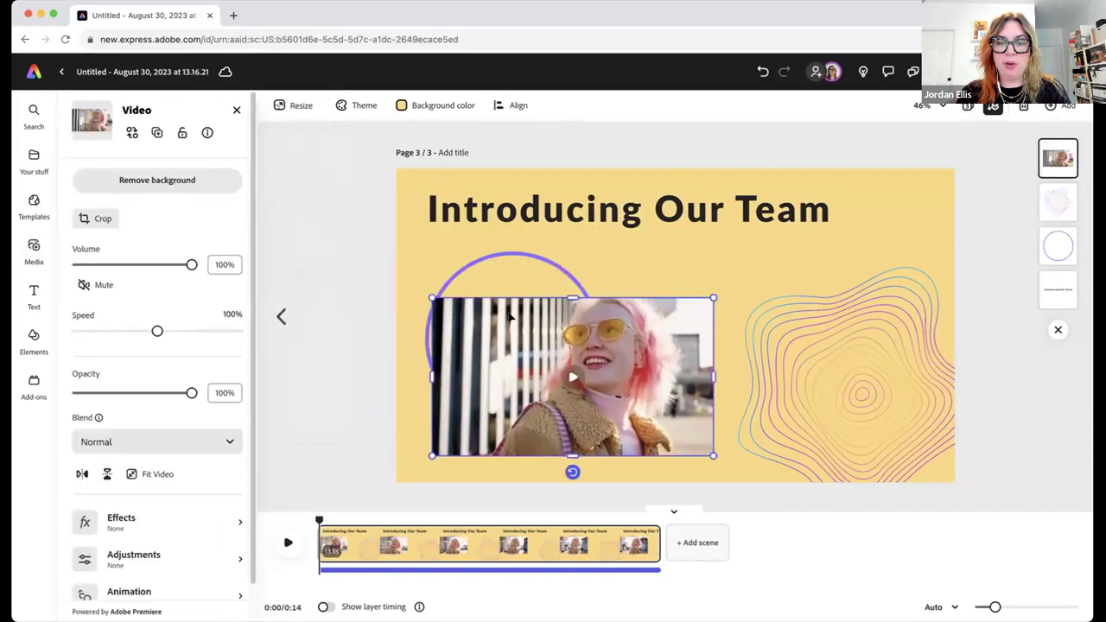
# Delete the purple ring and nudge the clip up and to the left
pyautogui.click(506, 257)
pyautogui.press('Delete')
pyautogui.moveTo(550, 348); pyautogui.dragTo(537, 330)
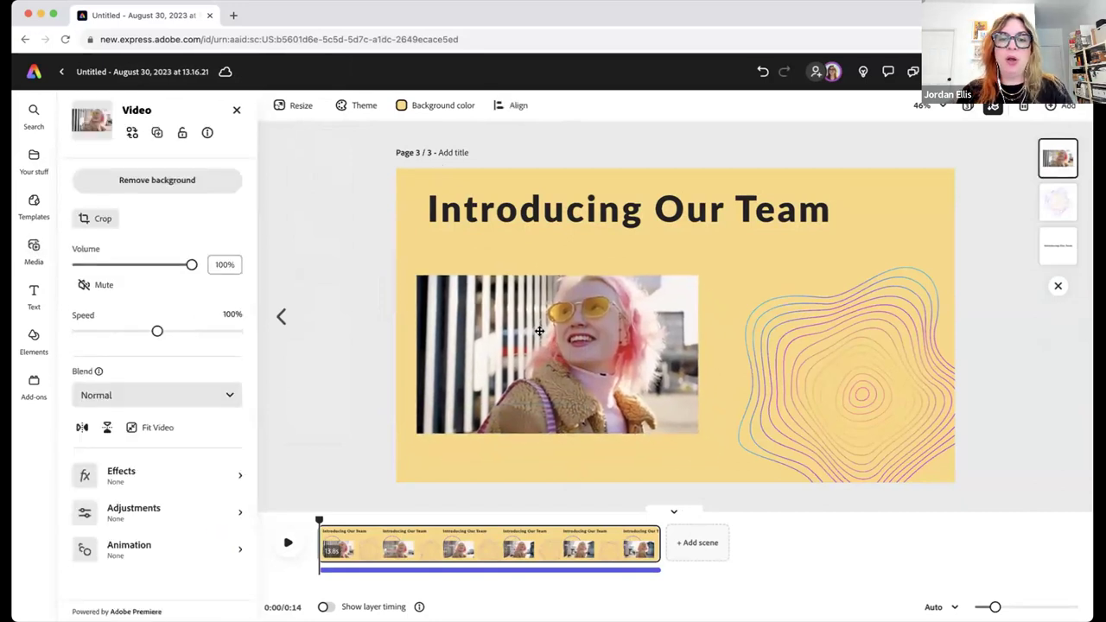
# Remove the background from the woman's clip and play it to check the cutout
pyautogui.click(165, 184)
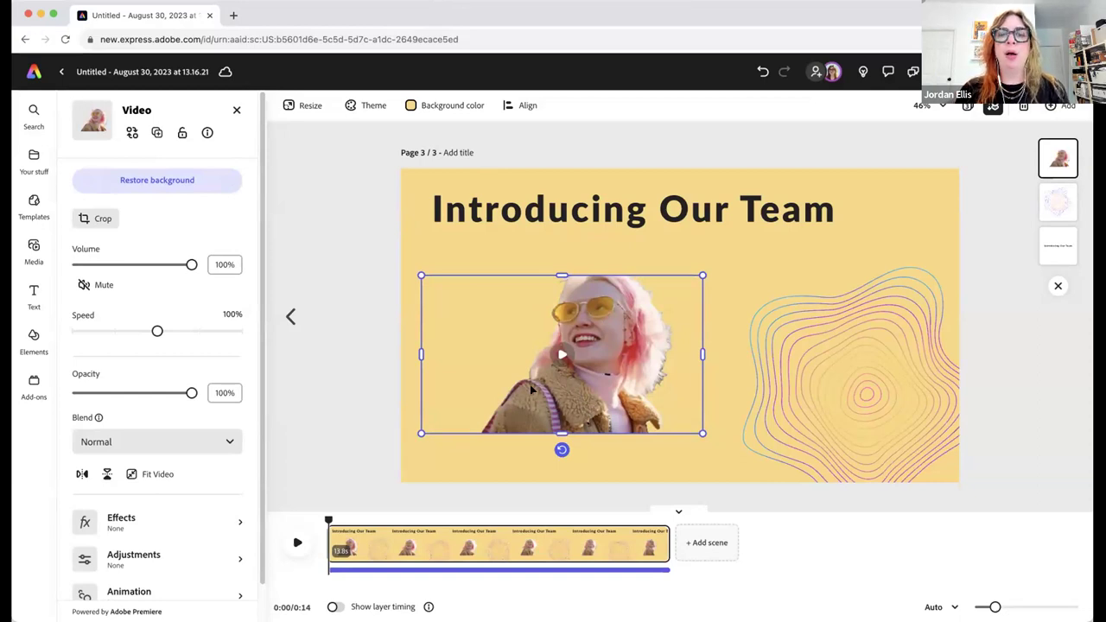
pyautogui.click(560, 352)
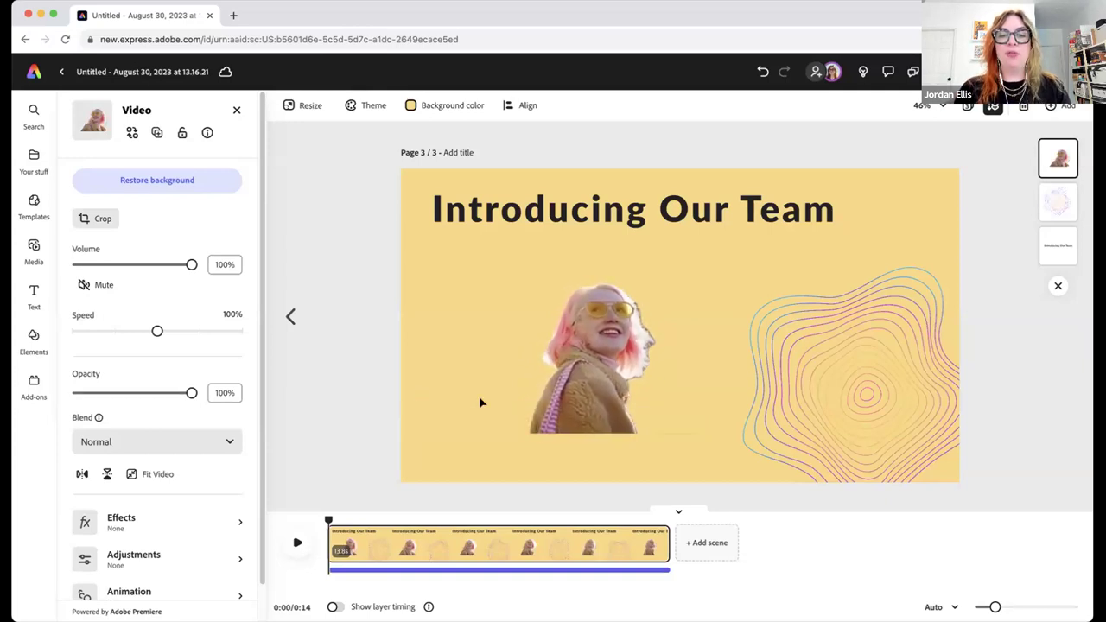
pyautogui.click(371, 420)
pyautogui.click(563, 363)
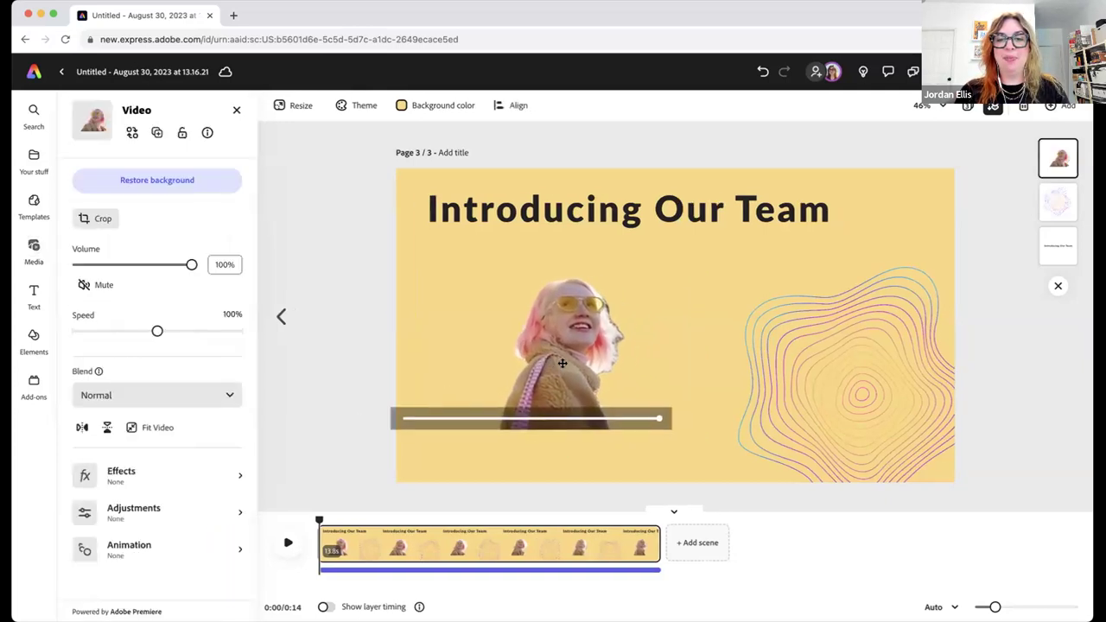
pyautogui.click(362, 250)
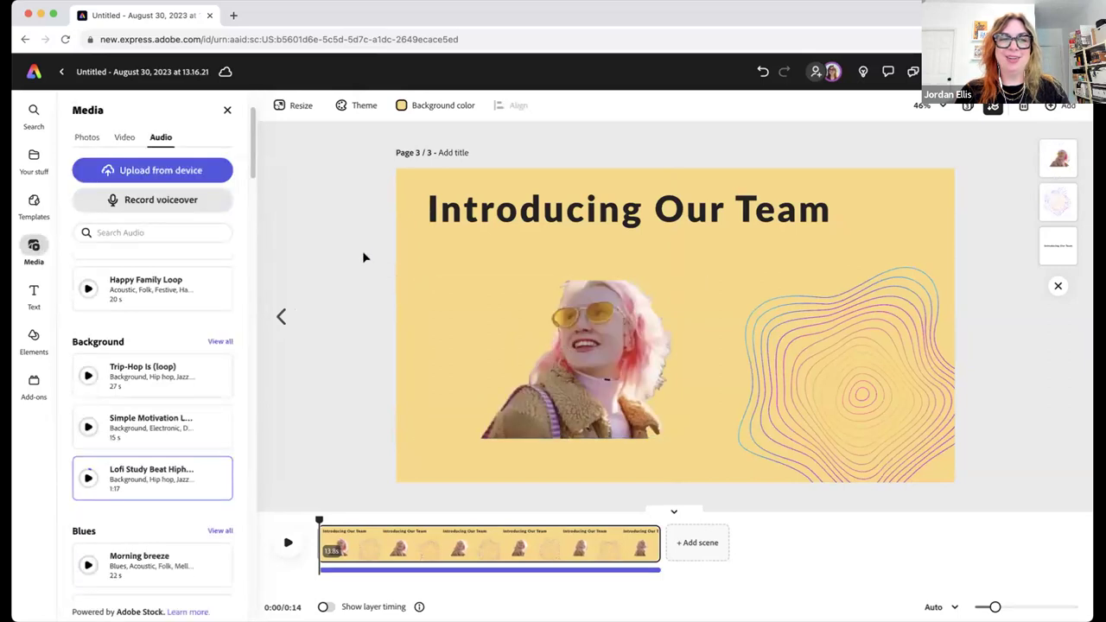
pyautogui.click(32, 73)
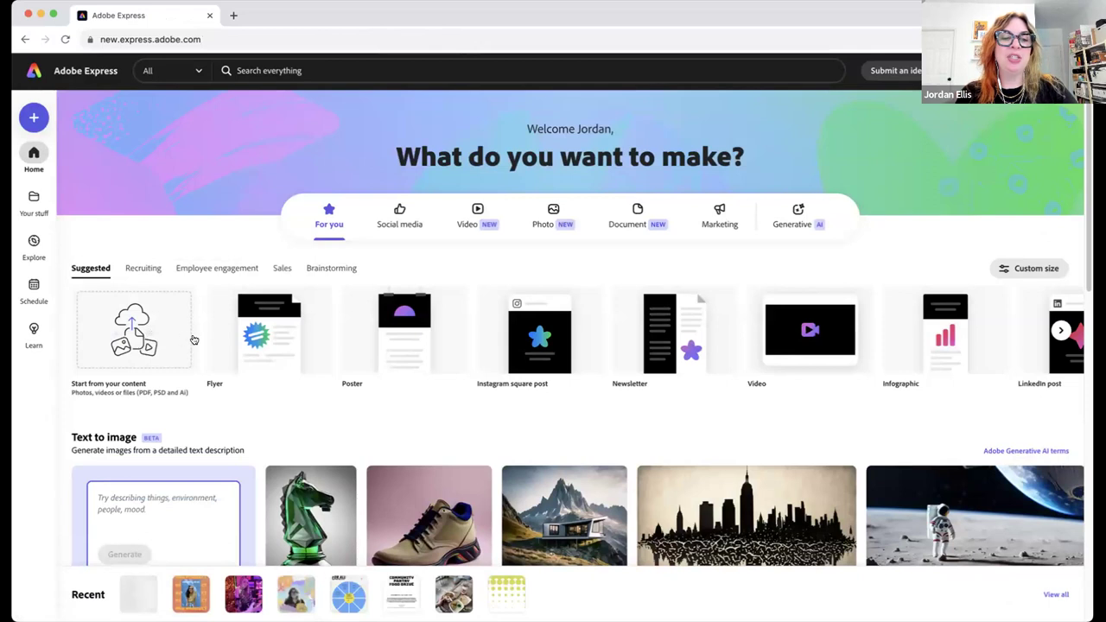
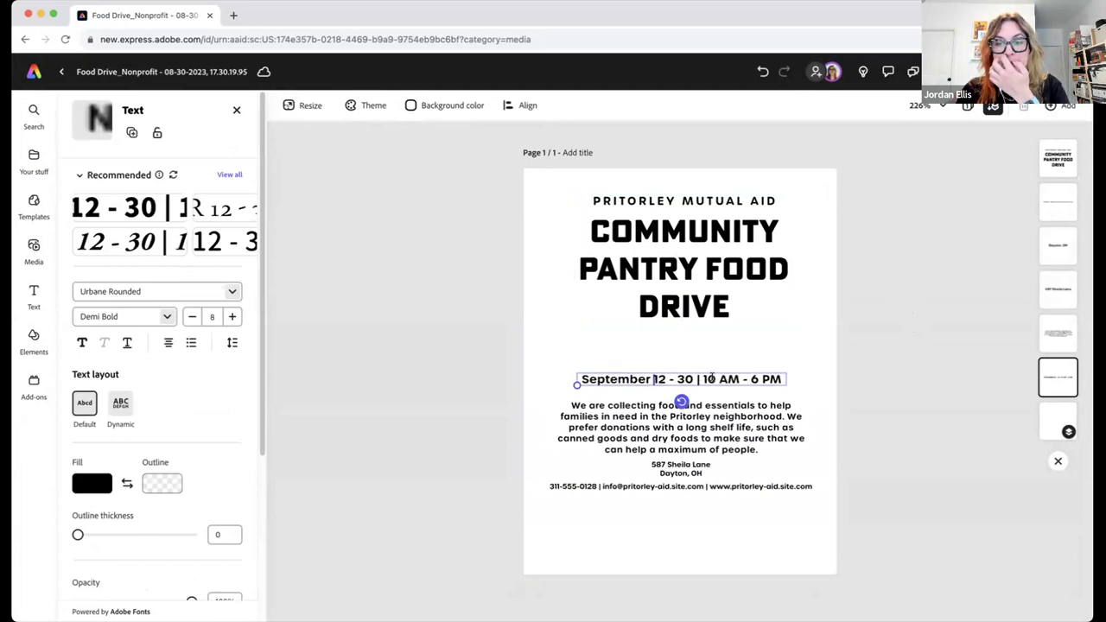
# Make the date line read '9 AM - 6 PM' and nudge the contact line slightly up
pyautogui.doubleClick(716, 380)
pyautogui.write('9')
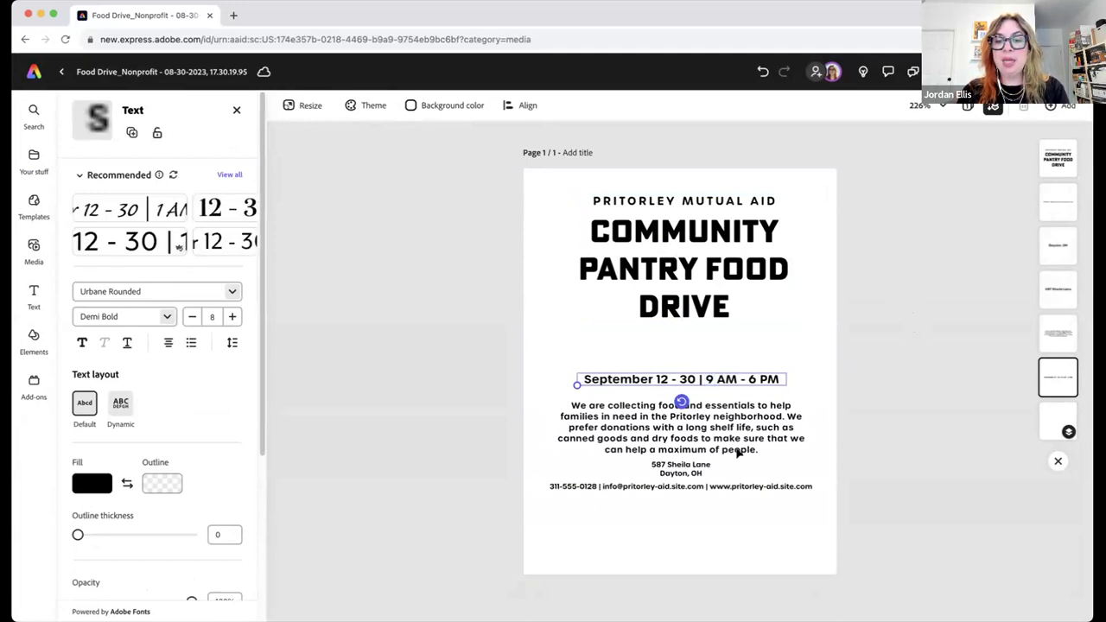
pyautogui.click(687, 487)
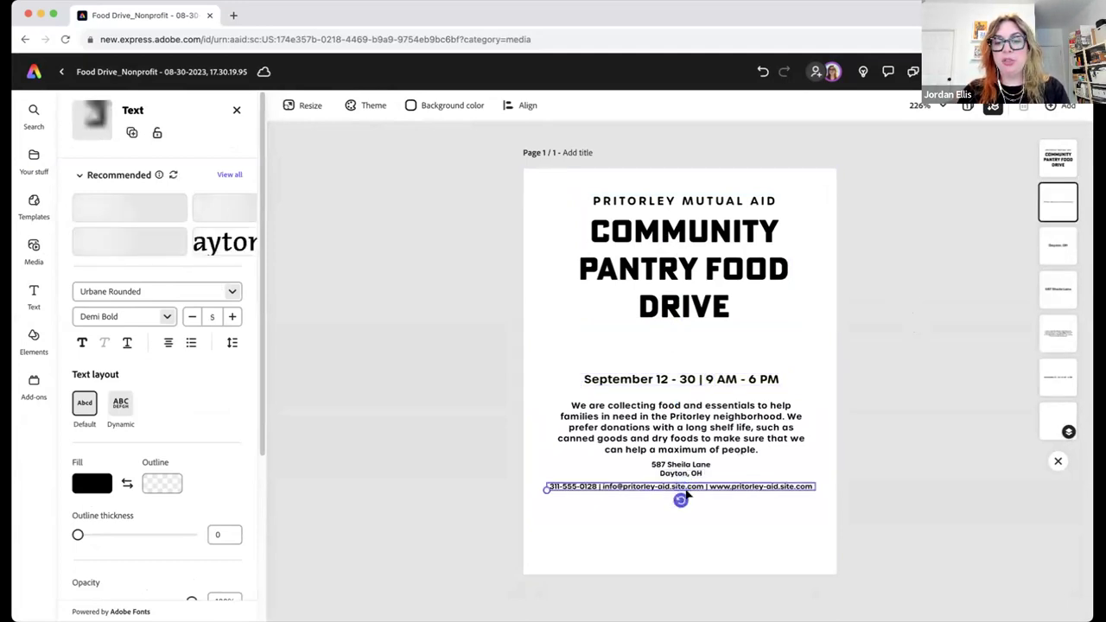
pyautogui.moveTo(691, 496)
pyautogui.mouseDown()
pyautogui.moveTo(692, 535)
pyautogui.moveTo(692, 484)
pyautogui.mouseUp()
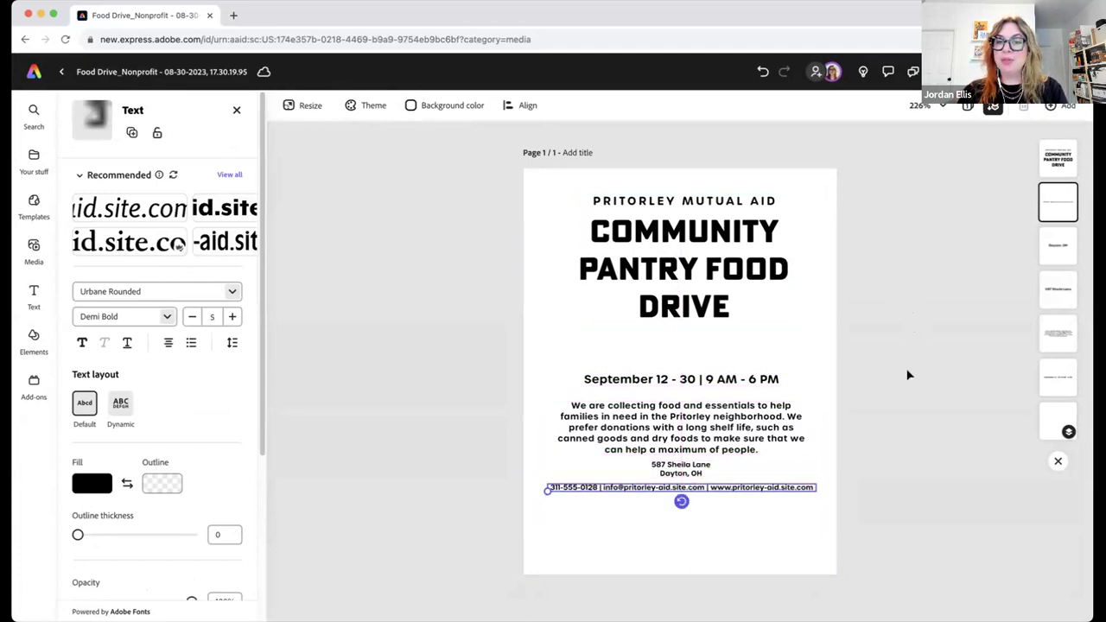
pyautogui.click(903, 374)
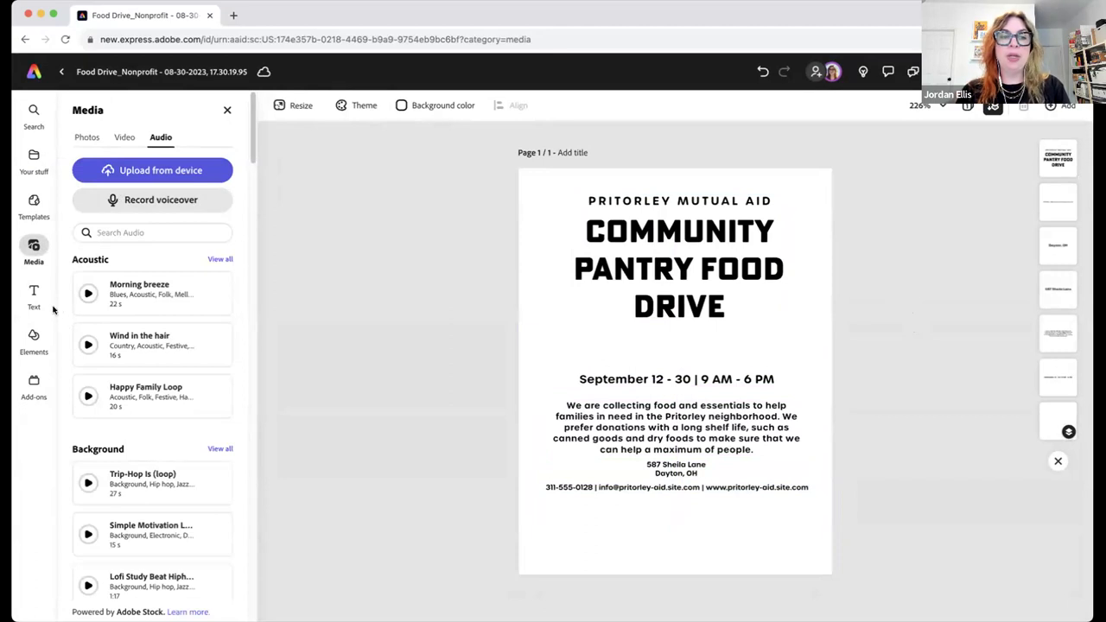
# Search the Backgrounds collection for 'food' and apply the vegetable-pattern background to the page
pyautogui.click(35, 336)
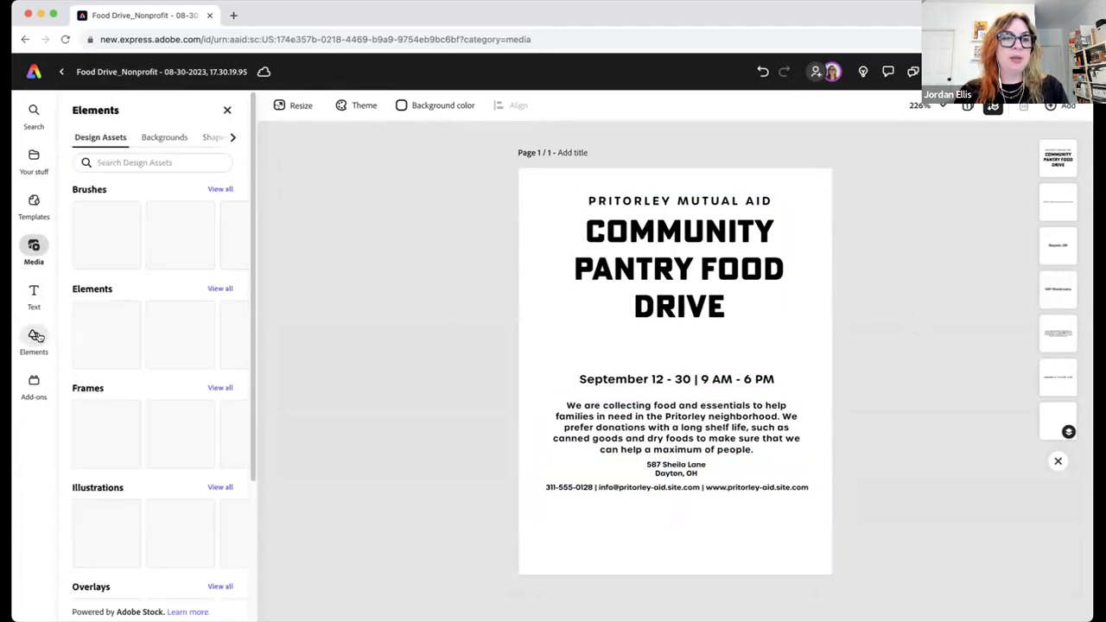
pyautogui.click(163, 138)
pyautogui.click(157, 161)
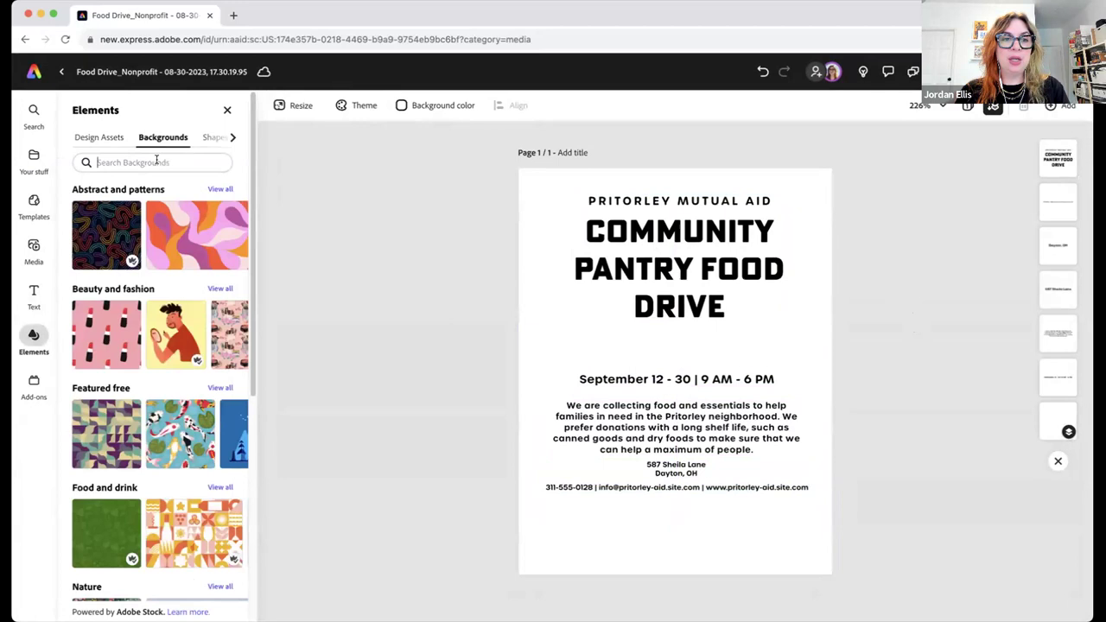
pyautogui.write('food')
pyautogui.press('Return')
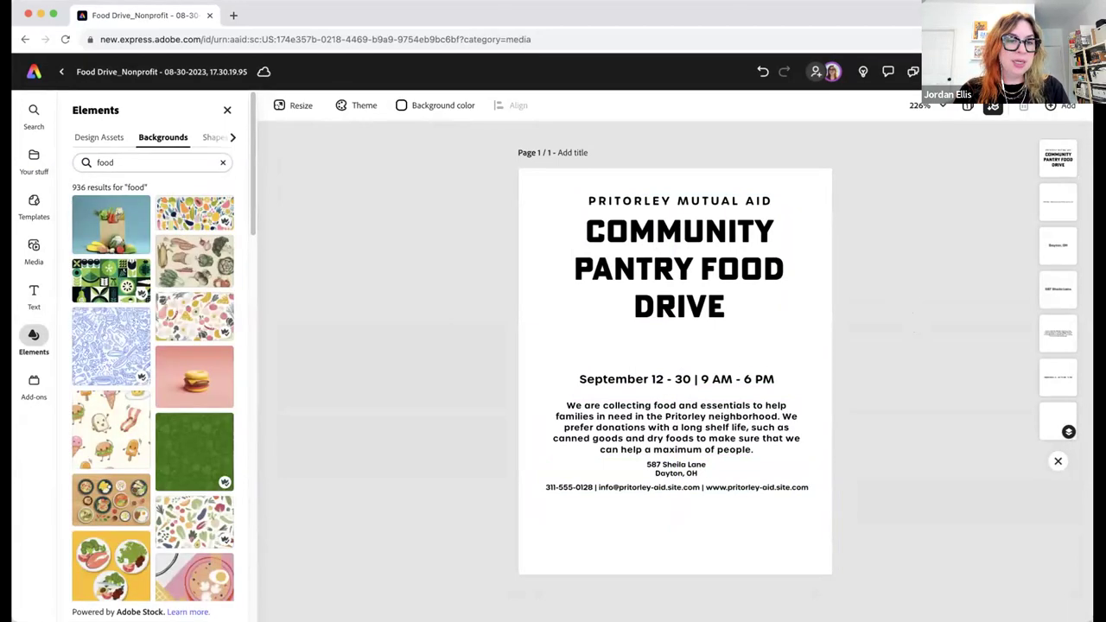
pyautogui.click(188, 525)
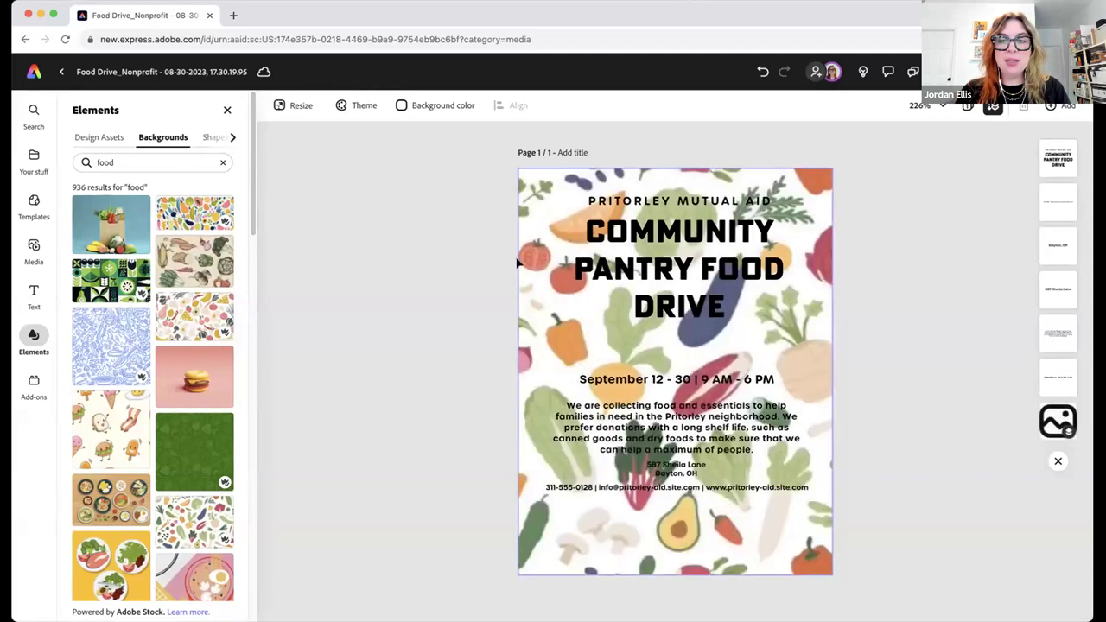
pyautogui.click(910, 343)
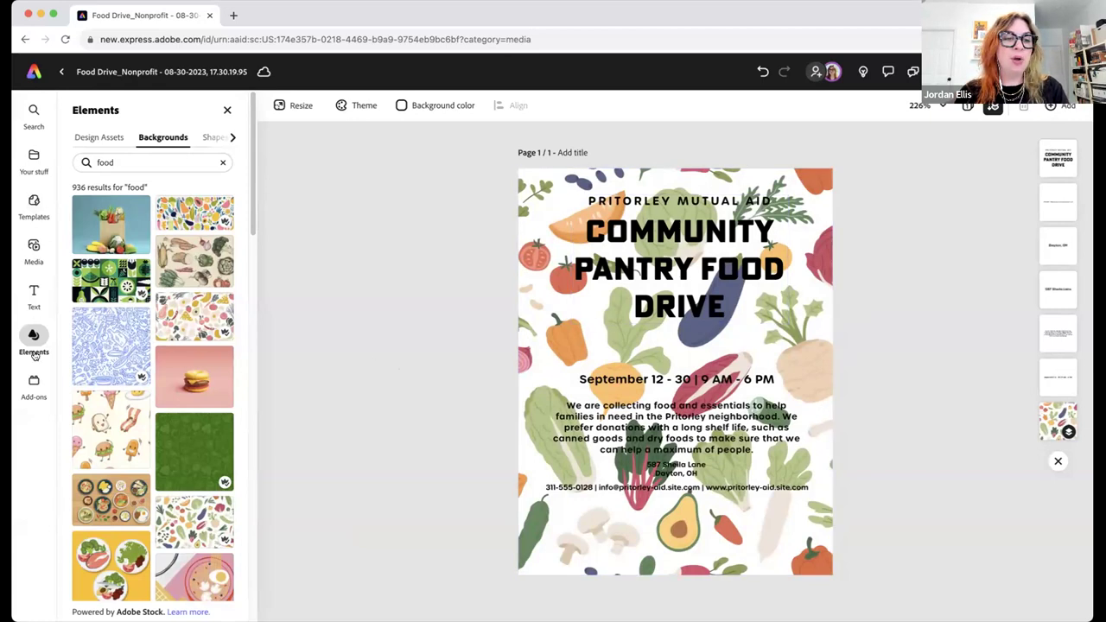
pyautogui.click(213, 137)
# Add a plain rectangle from a 'rectangle' shape search and stretch it to cover the page
pyautogui.click(175, 161)
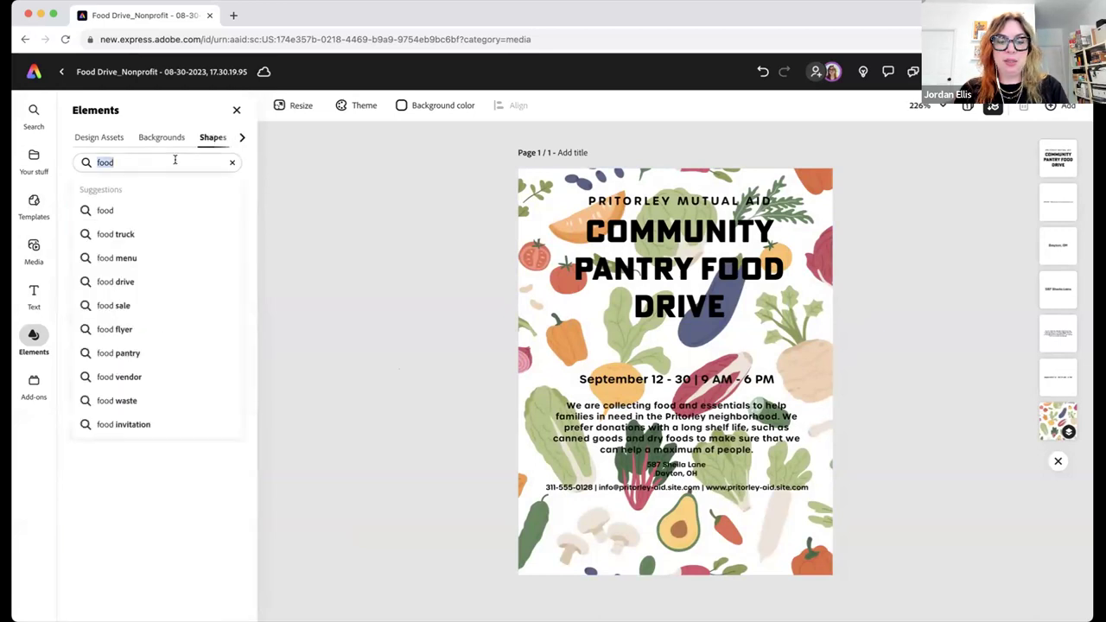
pyautogui.write('rectan')
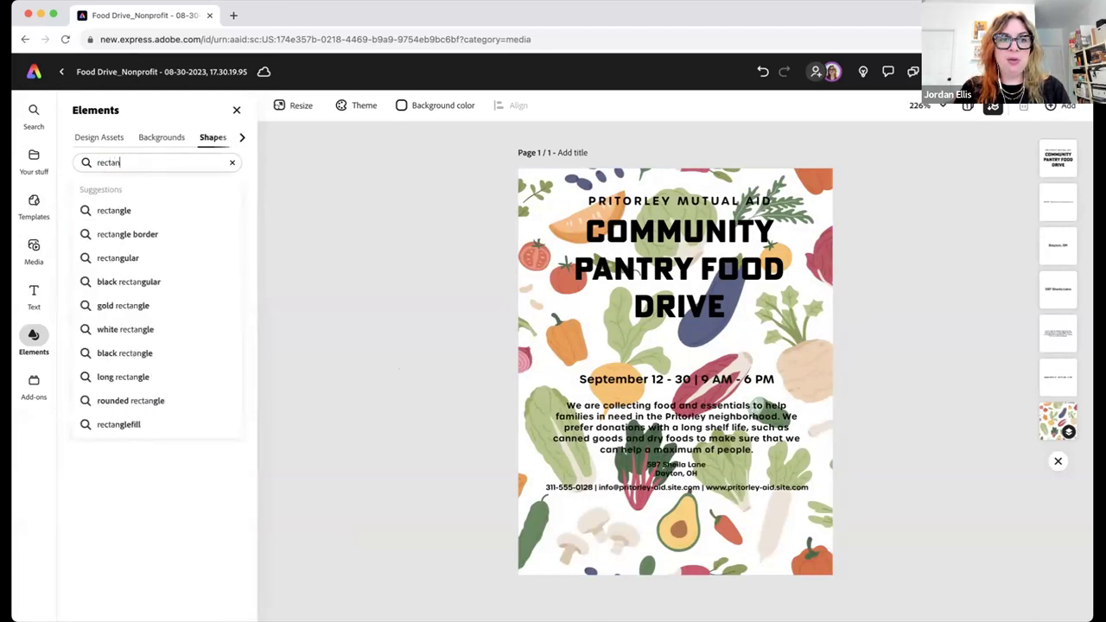
pyautogui.write('gle')
pyautogui.press('Return')
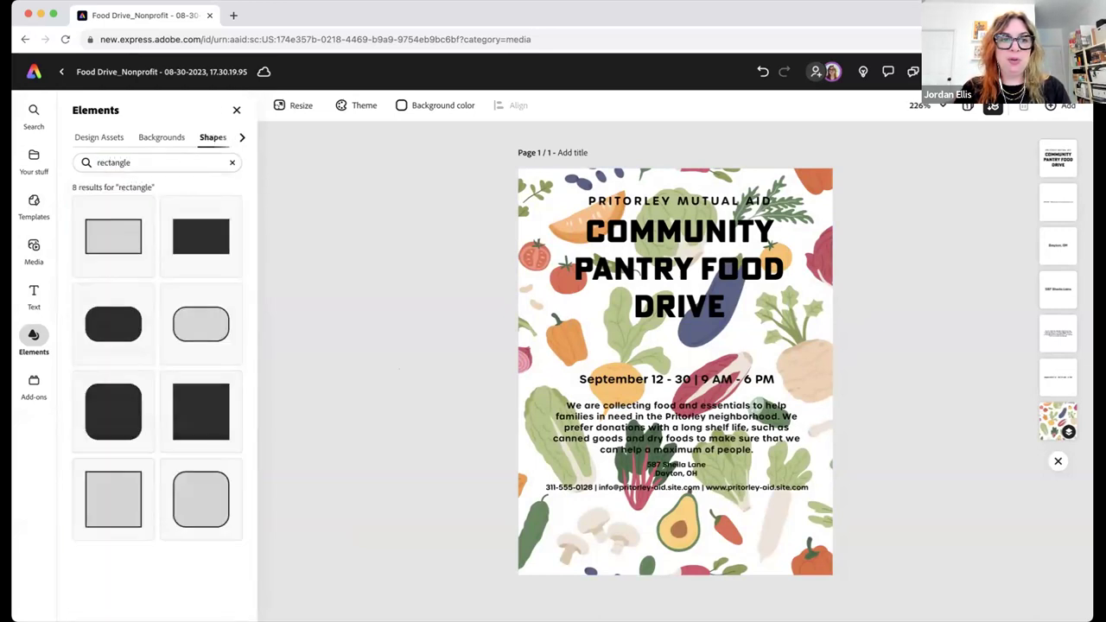
pyautogui.click(112, 239)
pyautogui.moveTo(651, 343); pyautogui.dragTo(652, 184)
pyautogui.moveTo(622, 298); pyautogui.dragTo(533, 300)
pyautogui.moveTo(717, 296); pyautogui.dragTo(818, 294)
pyautogui.moveTo(674, 396); pyautogui.dragTo(674, 559)
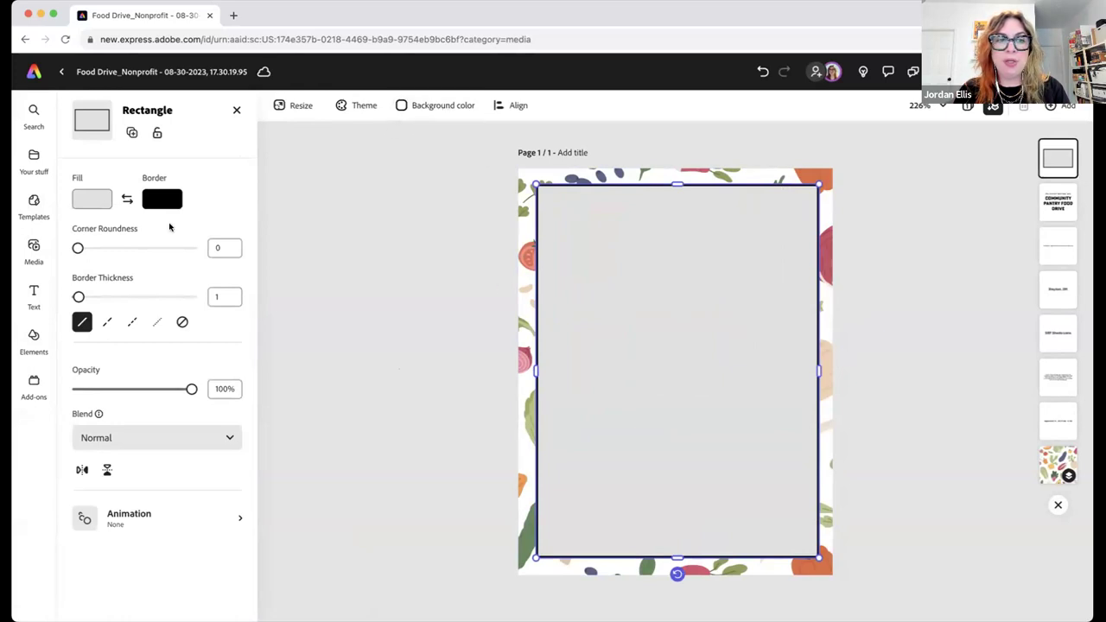
# Lighten the rectangle's fill and give it a dark grey border
pyautogui.click(86, 205)
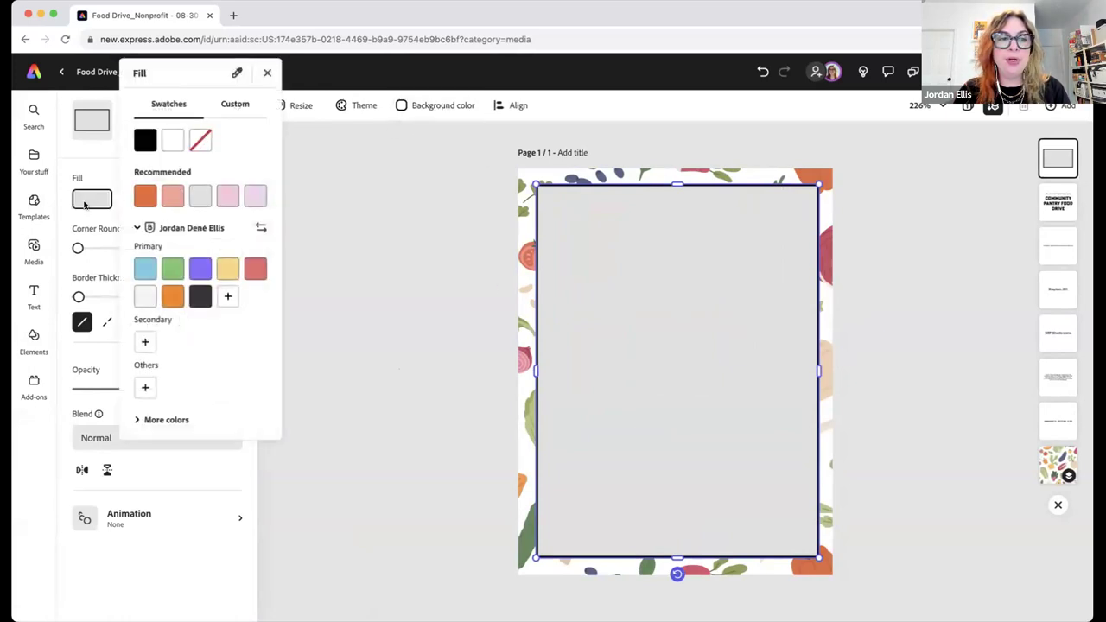
pyautogui.click(145, 297)
pyautogui.click(76, 218)
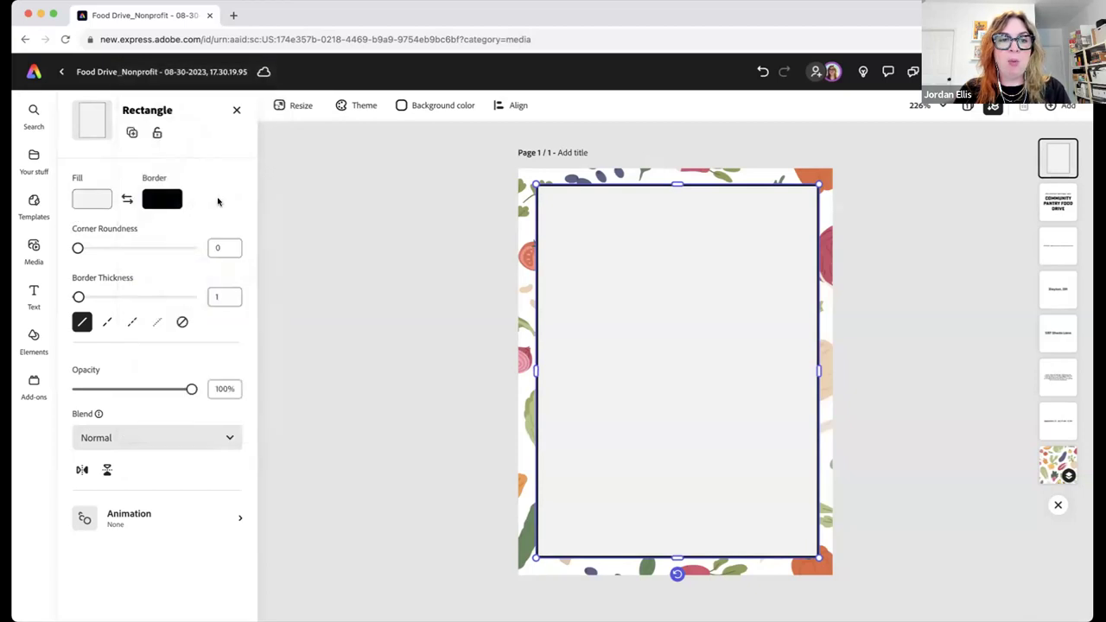
pyautogui.click(171, 202)
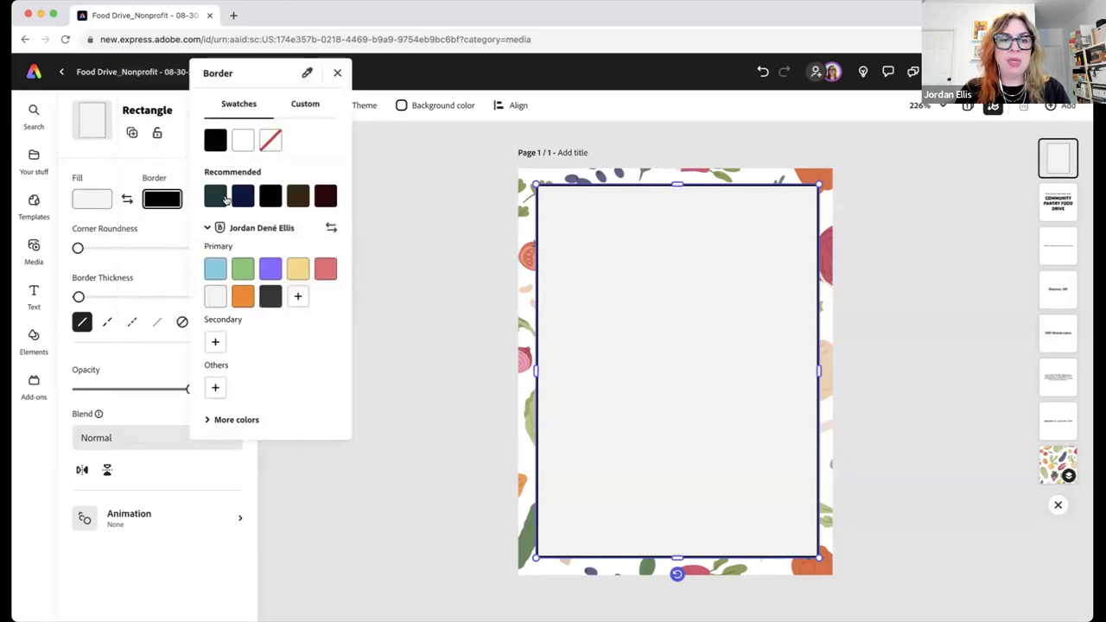
pyautogui.click(272, 296)
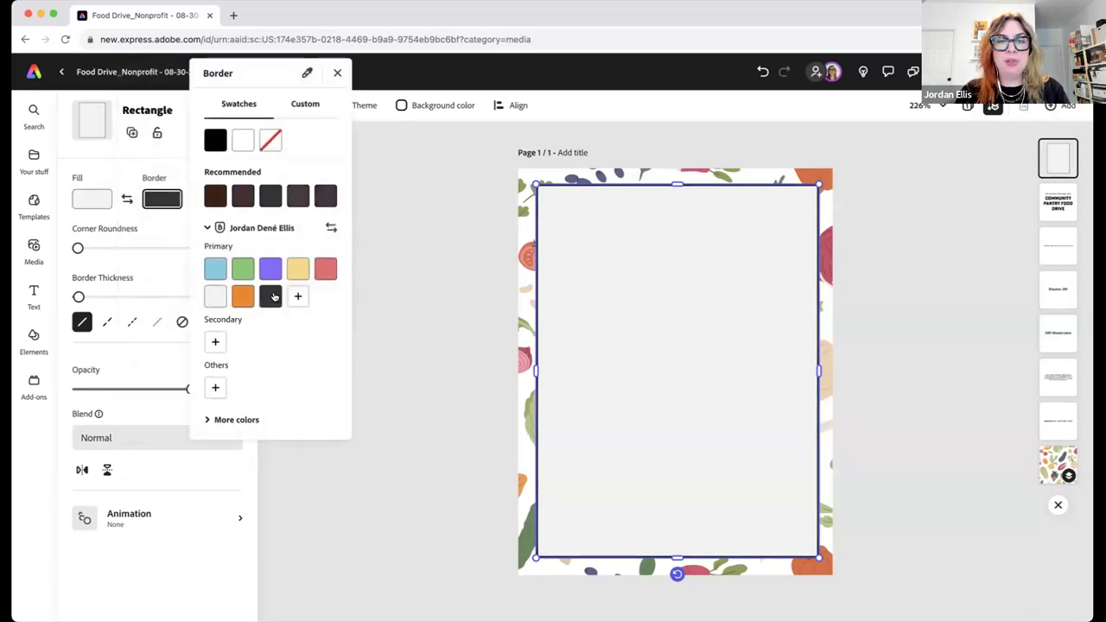
pyautogui.click(760, 295)
pyautogui.click(880, 346)
pyautogui.click(713, 351)
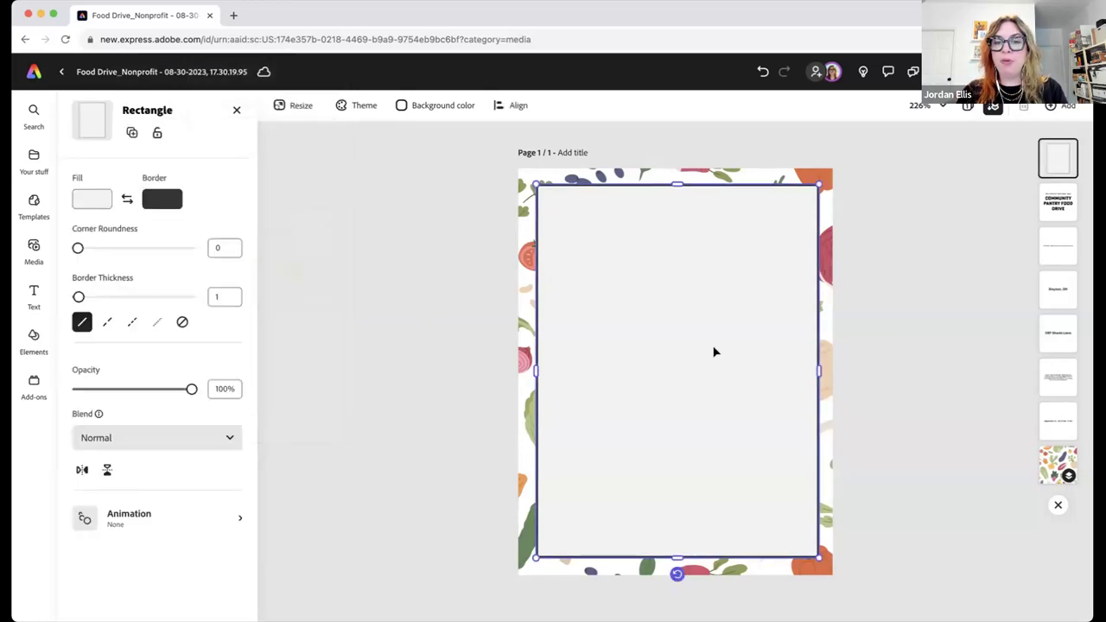
# Send the rectangle behind the text, make its fill white, and centre it on the page
pyautogui.moveTo(1057, 158); pyautogui.dragTo(1054, 415)
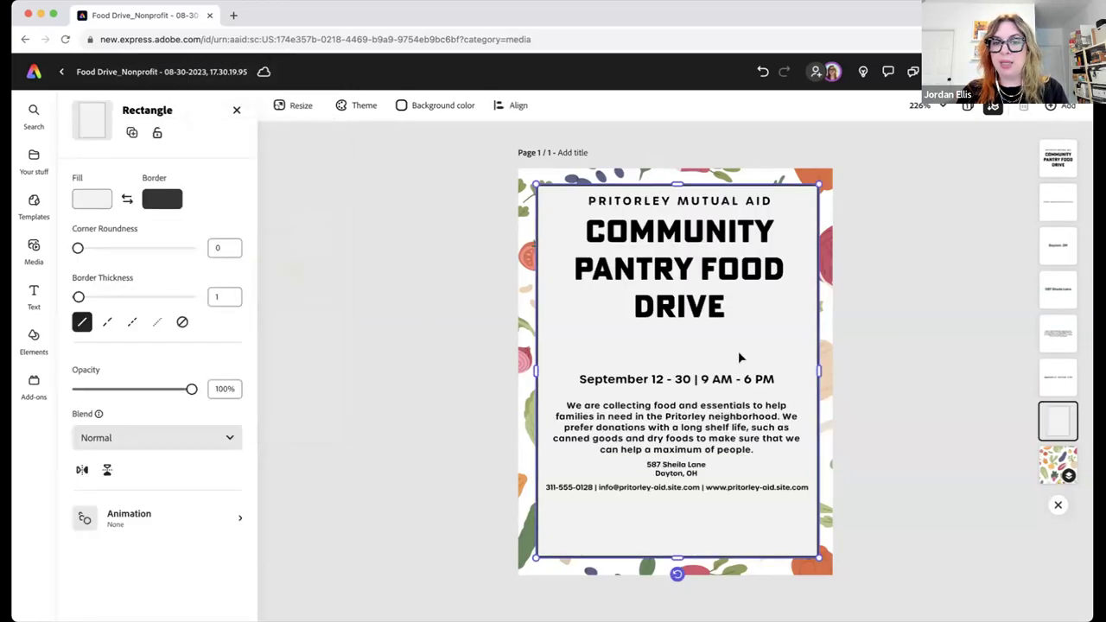
pyautogui.click(92, 199)
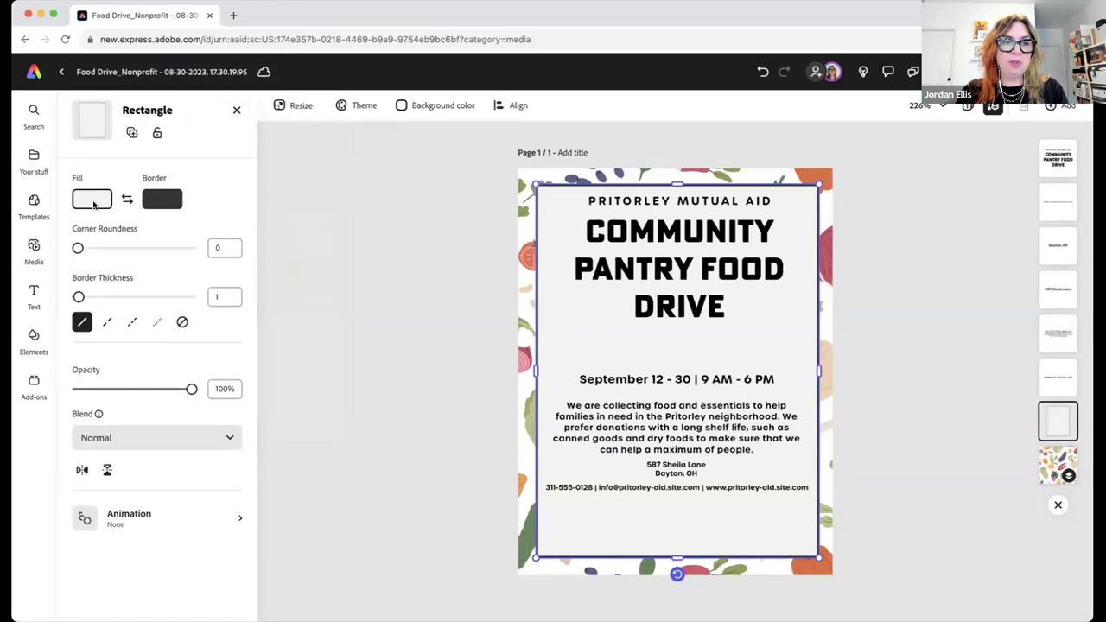
pyautogui.click(196, 194)
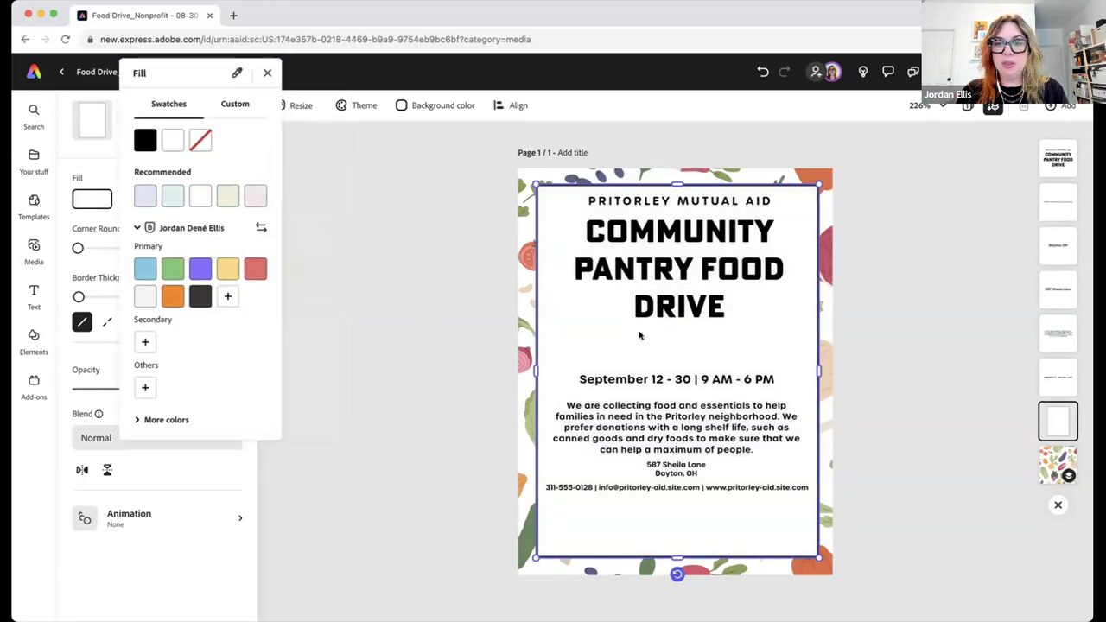
pyautogui.click(756, 353)
pyautogui.click(847, 338)
pyautogui.moveTo(770, 351); pyautogui.dragTo(770, 341)
# Lower the title slightly and re-centre the date, body, address and contact text as one group
pyautogui.moveTo(662, 220); pyautogui.dragTo(665, 236)
pyautogui.click(624, 408)
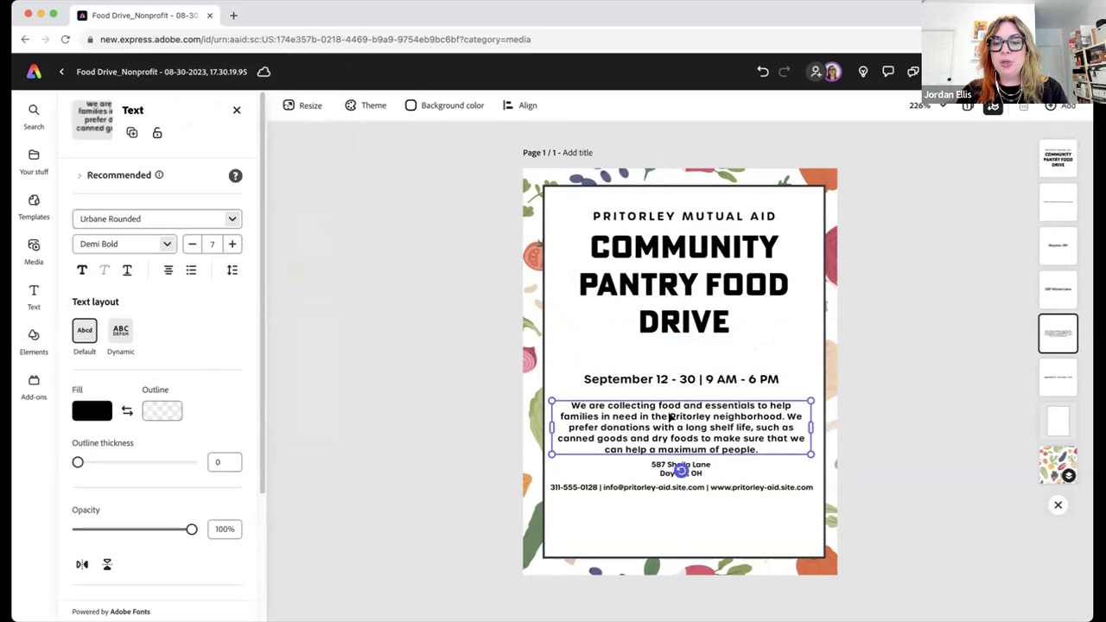
pyautogui.keyDown('shift'); pyautogui.click(624, 377); pyautogui.keyUp('shift')
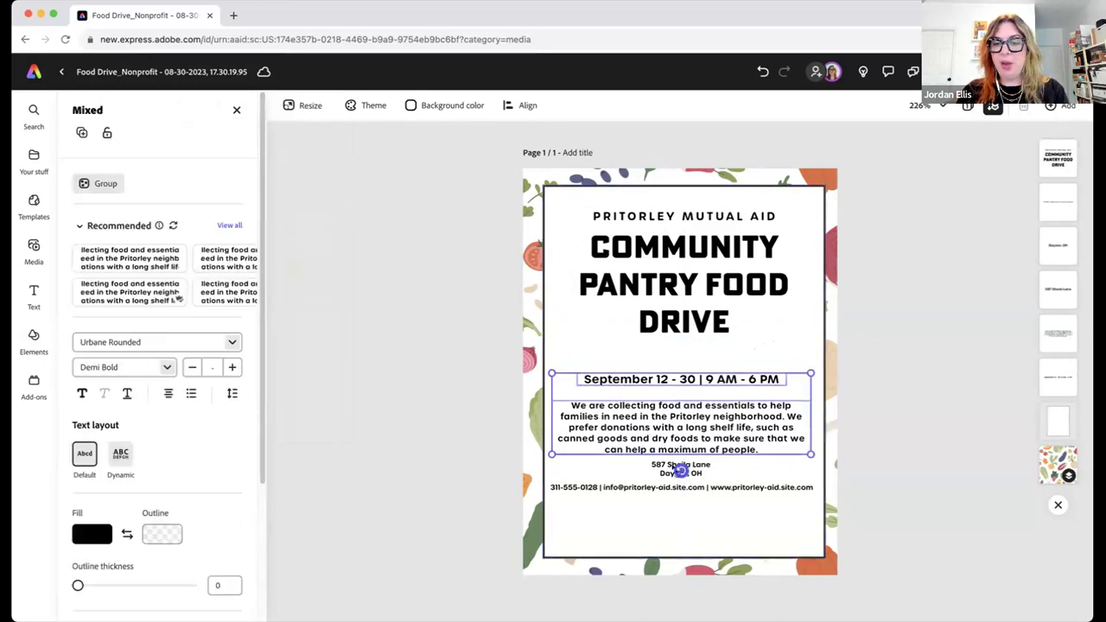
pyautogui.keyDown('shift'); pyautogui.click(681, 487); pyautogui.keyUp('shift')
pyautogui.keyDown('shift'); pyautogui.click(660, 471); pyautogui.keyUp('shift')
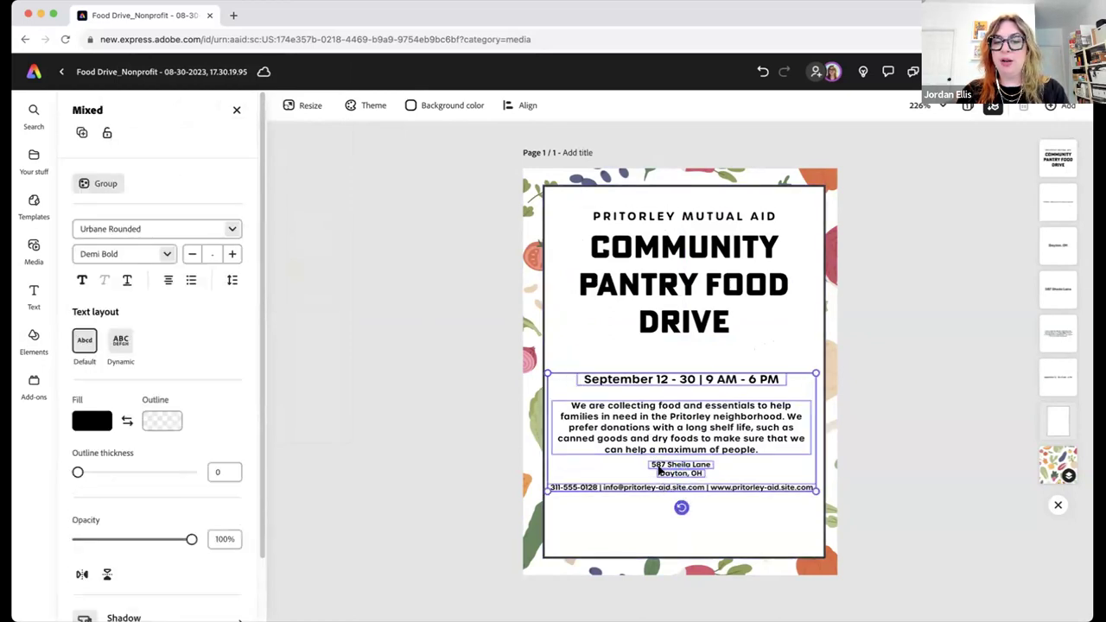
pyautogui.moveTo(680, 429); pyautogui.dragTo(665, 465)
pyautogui.moveTo(550, 512)
pyautogui.mouseDown()
pyautogui.moveTo(596, 489)
pyautogui.moveTo(561, 513)
pyautogui.mouseUp()
pyautogui.moveTo(704, 448); pyautogui.dragTo(698, 425)
pyautogui.click(821, 513)
pyautogui.click(33, 341)
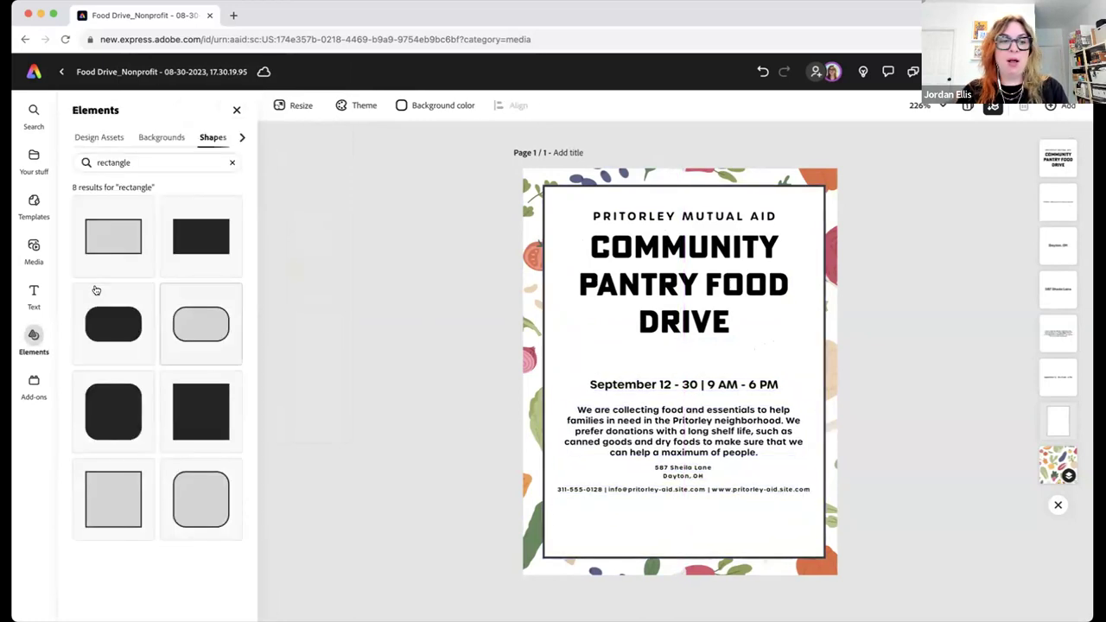
pyautogui.click(100, 138)
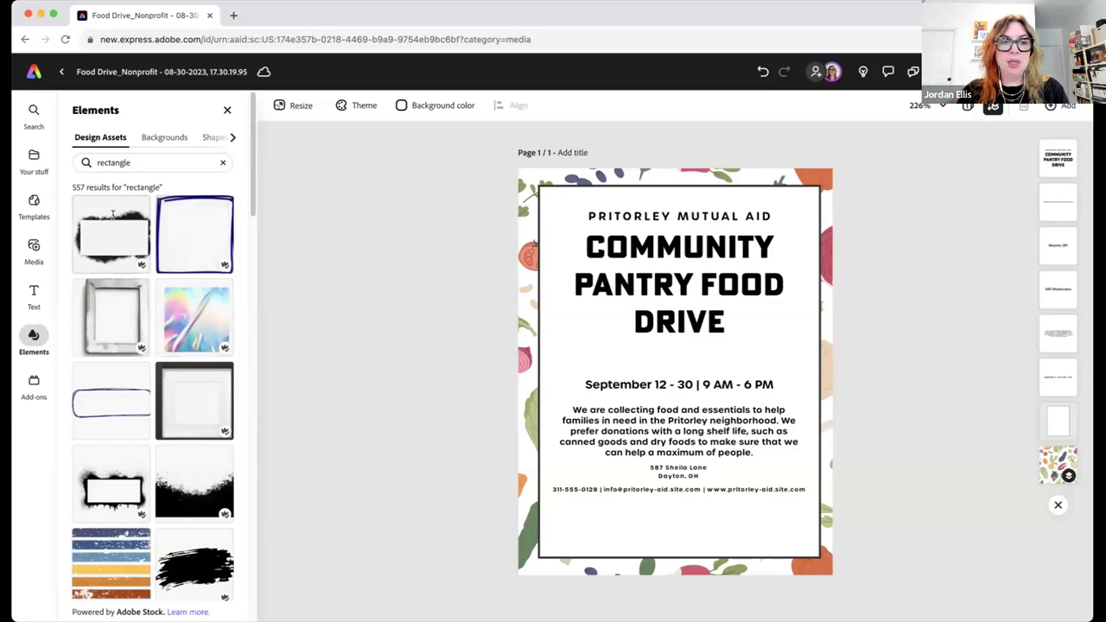
pyautogui.click(147, 162)
pyautogui.write('food')
pyautogui.press('Return')
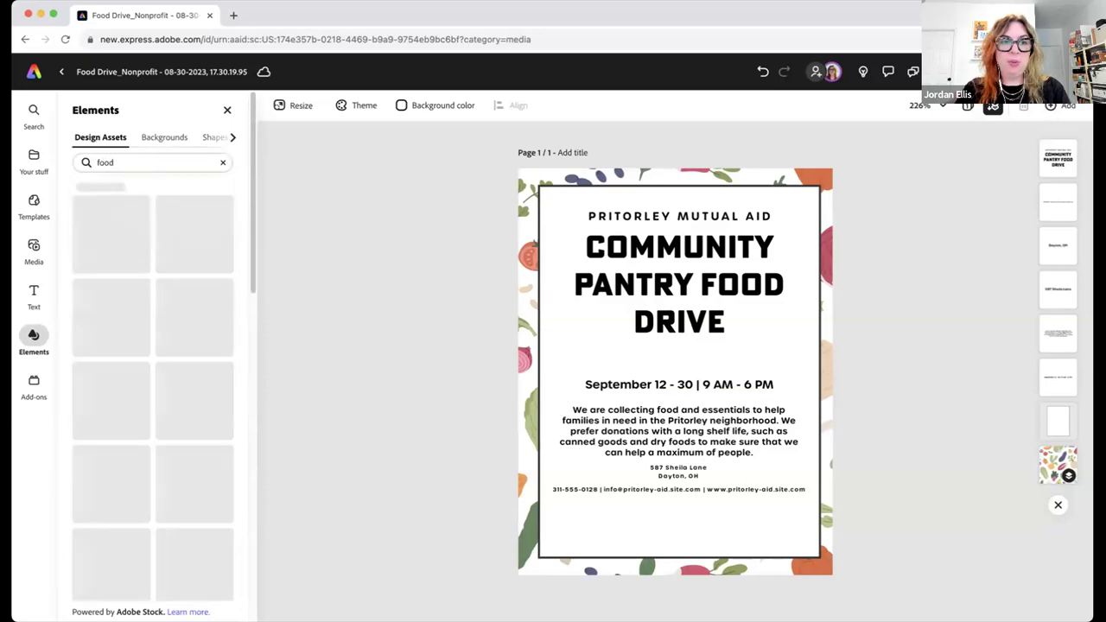
pyautogui.scroll(-5, 171, 336)
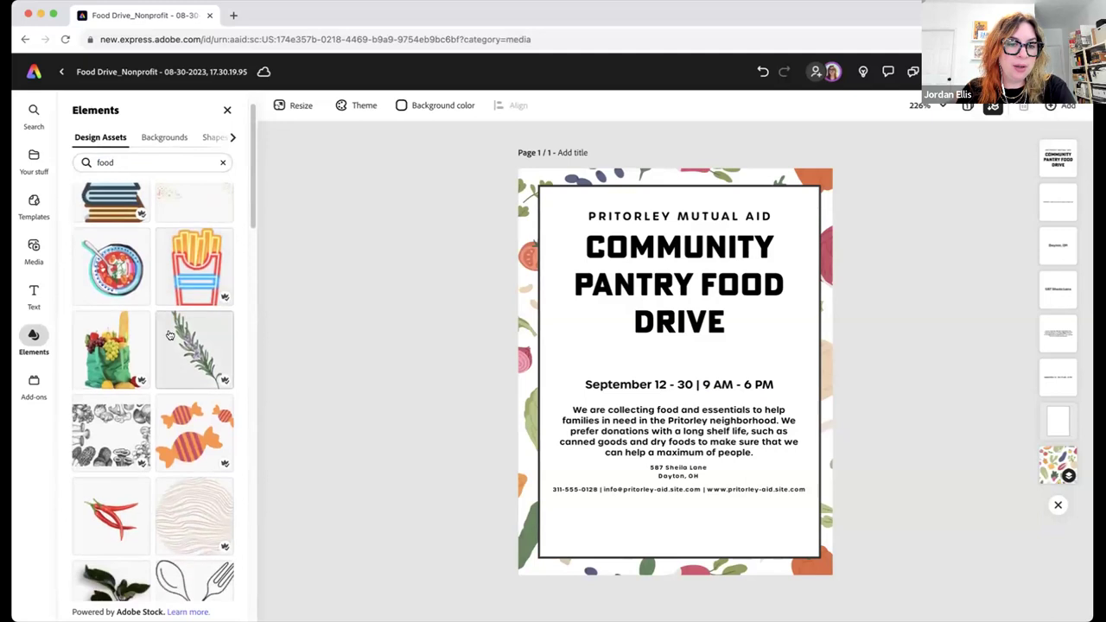
pyautogui.scroll(-3, 171, 336)
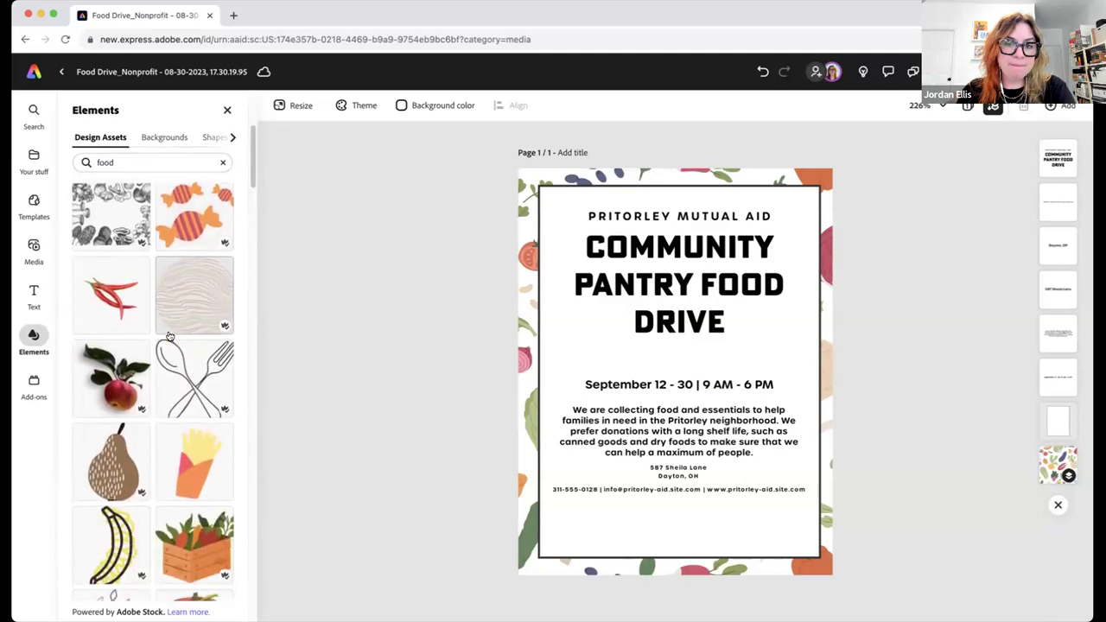
pyautogui.scroll(-1, 181, 372)
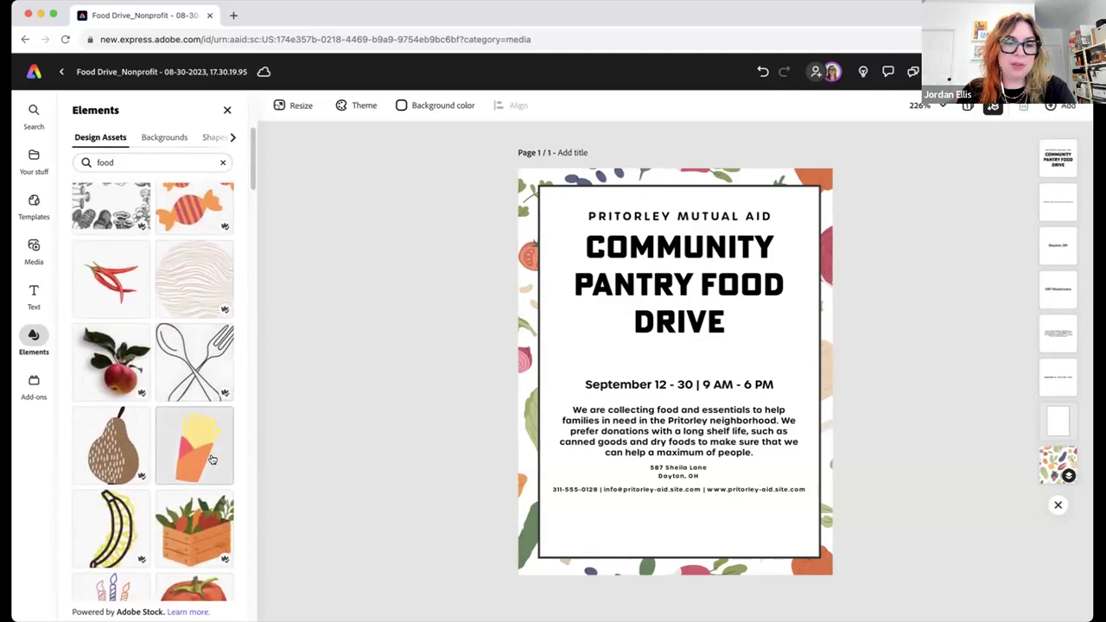
pyautogui.moveTo(197, 494); pyautogui.dragTo(799, 520)
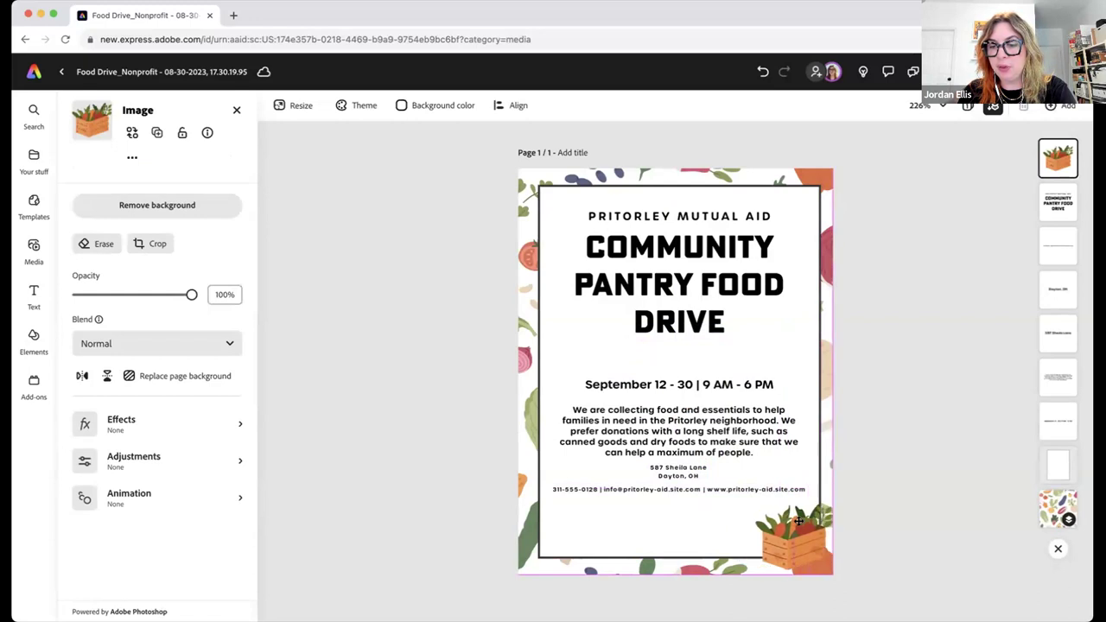
pyautogui.click(842, 501)
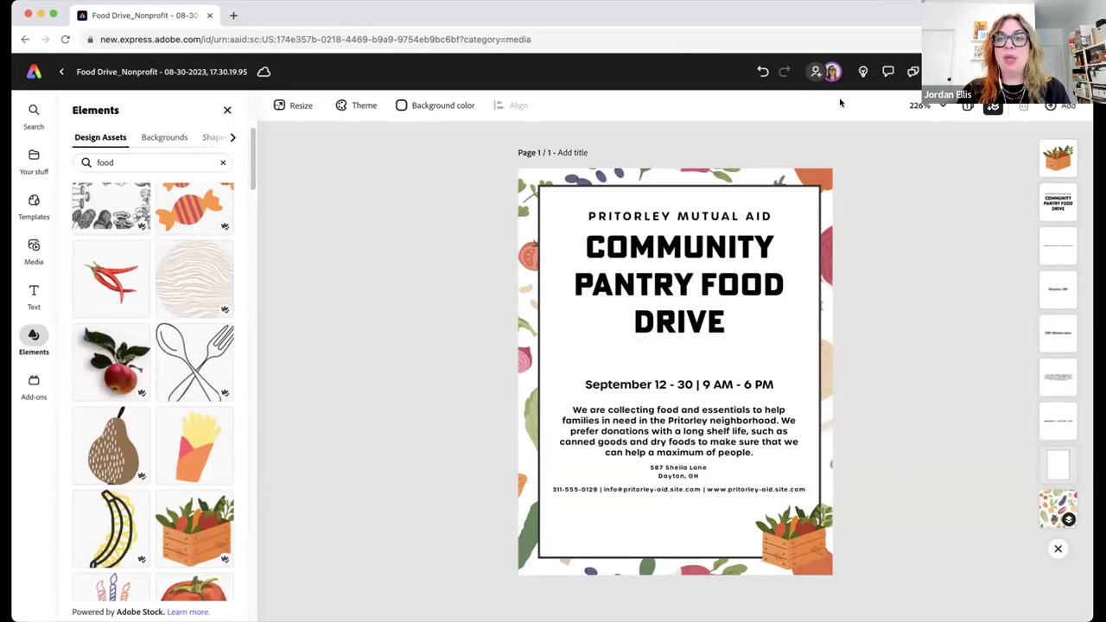
# Enter and pick the collaborator's name, then write a message asking what info is needed
pyautogui.click(816, 72)
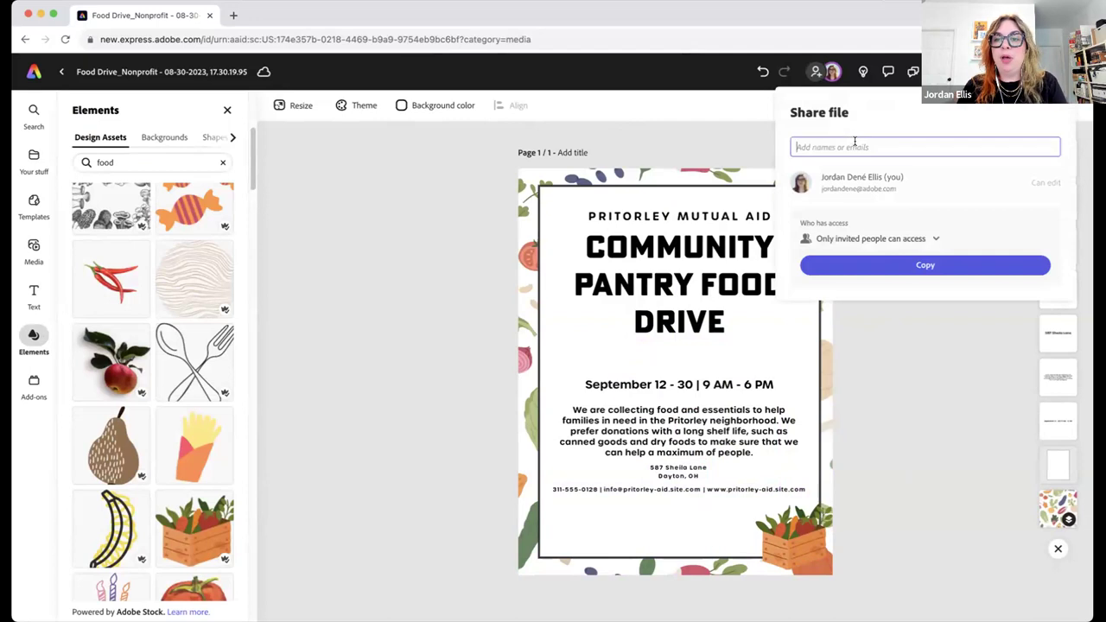
pyautogui.write('jessica wong')
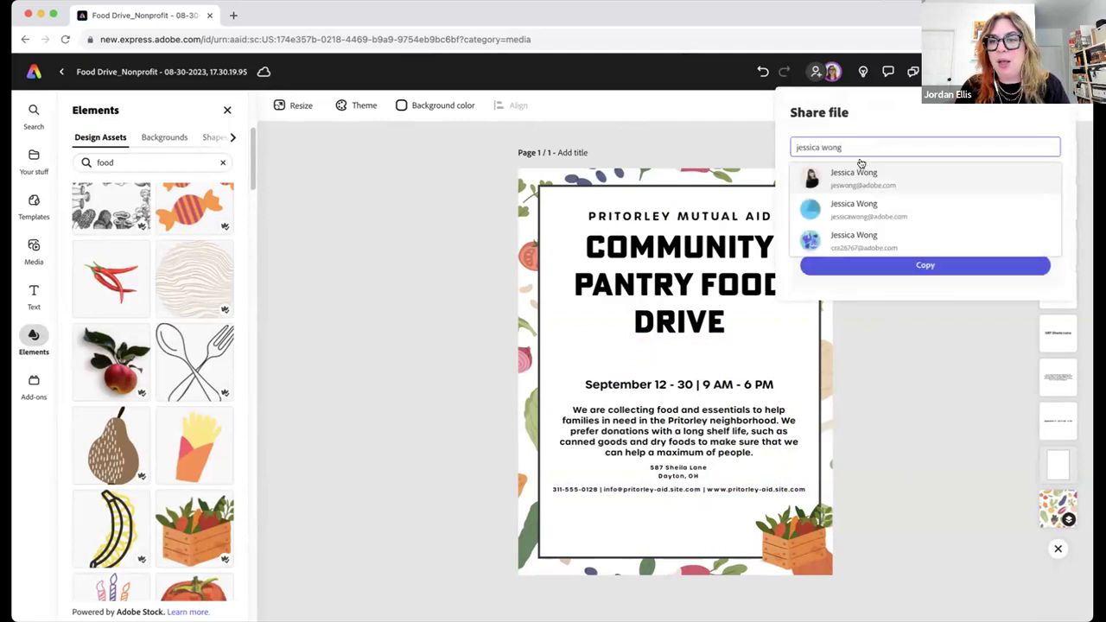
pyautogui.click(853, 241)
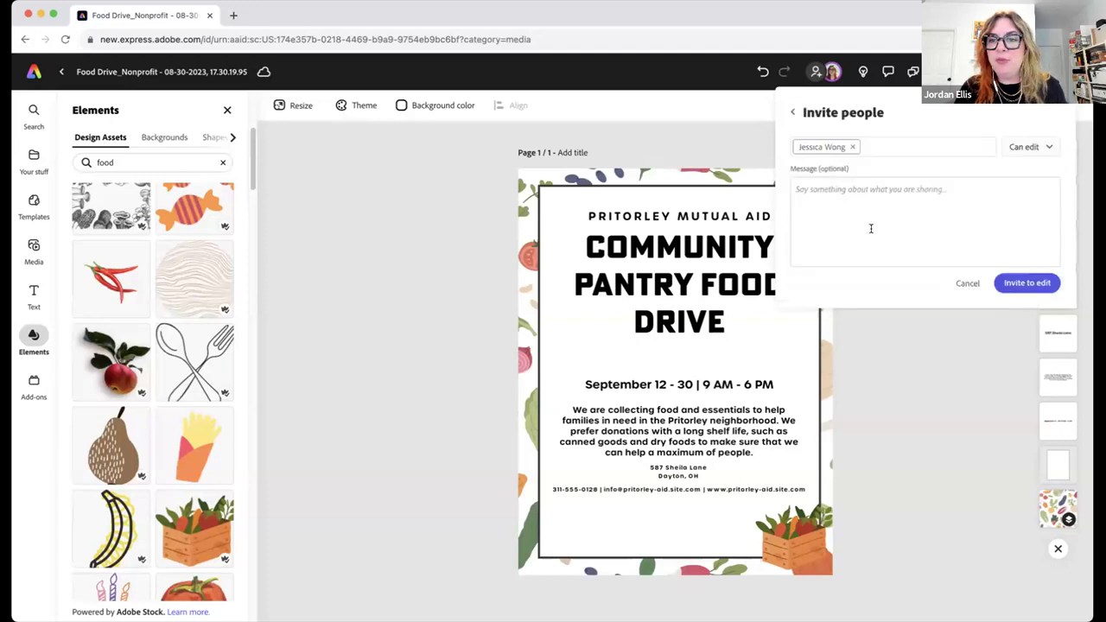
pyautogui.click(903, 208)
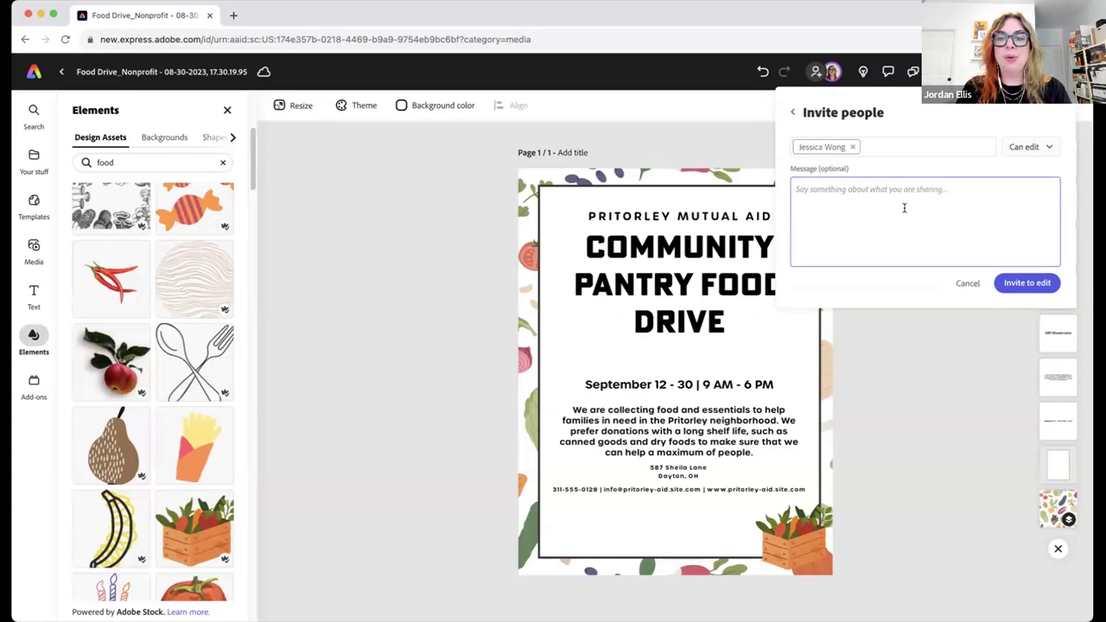
pyautogui.write('W')
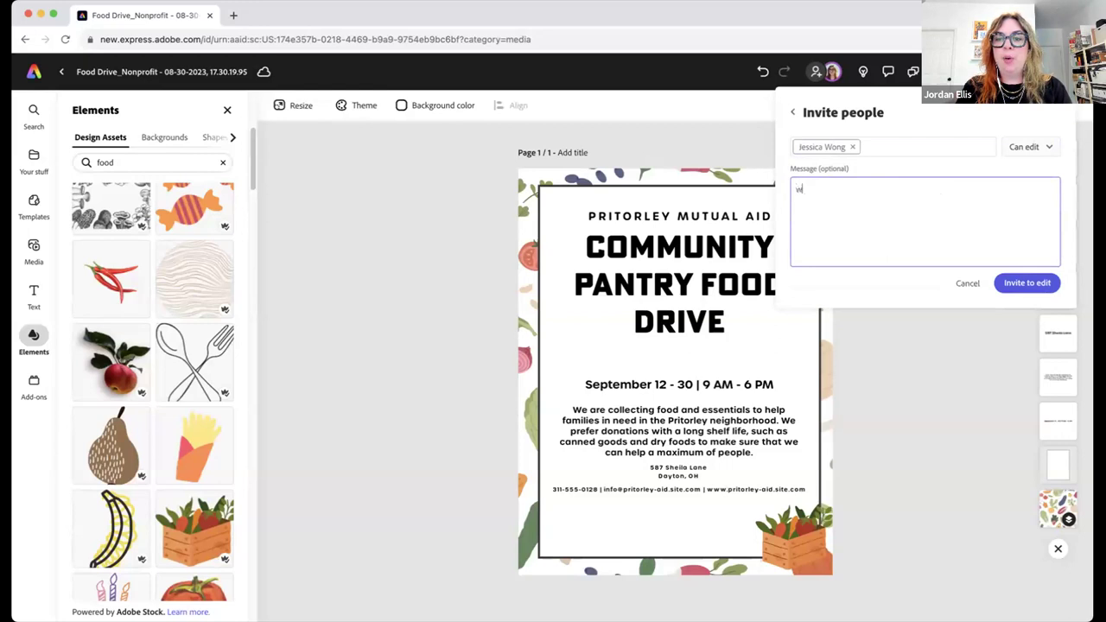
pyautogui.write('hat info do we need to add here to this flyer?')
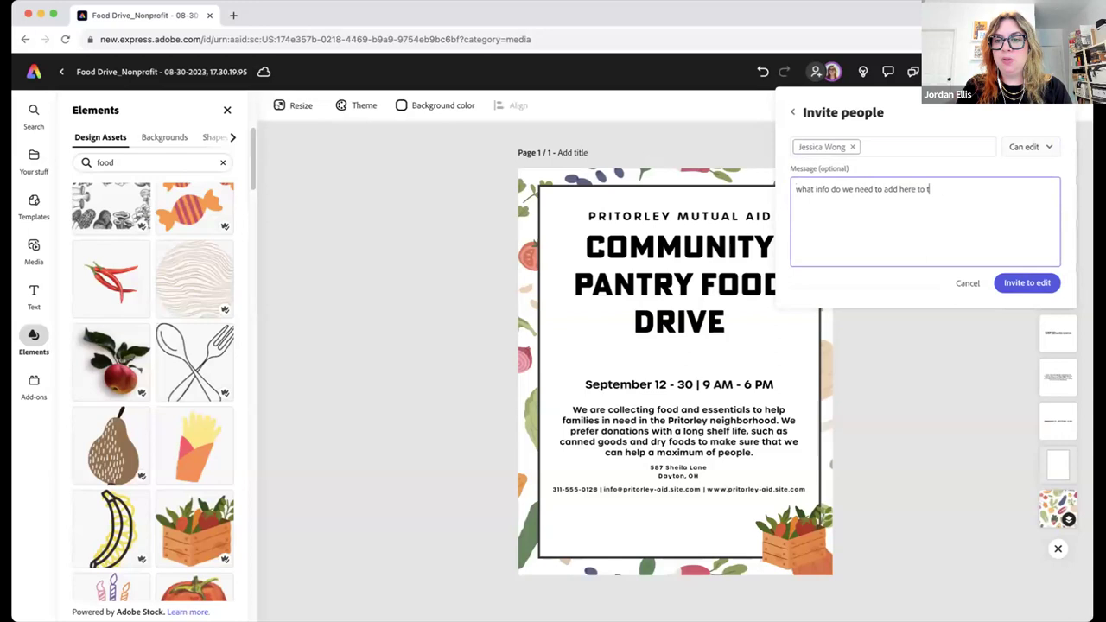
# Keep Can edit access, send the edit invitation, and close the sharing panel
pyautogui.click(1042, 153)
pyautogui.click(1019, 177)
pyautogui.click(1029, 280)
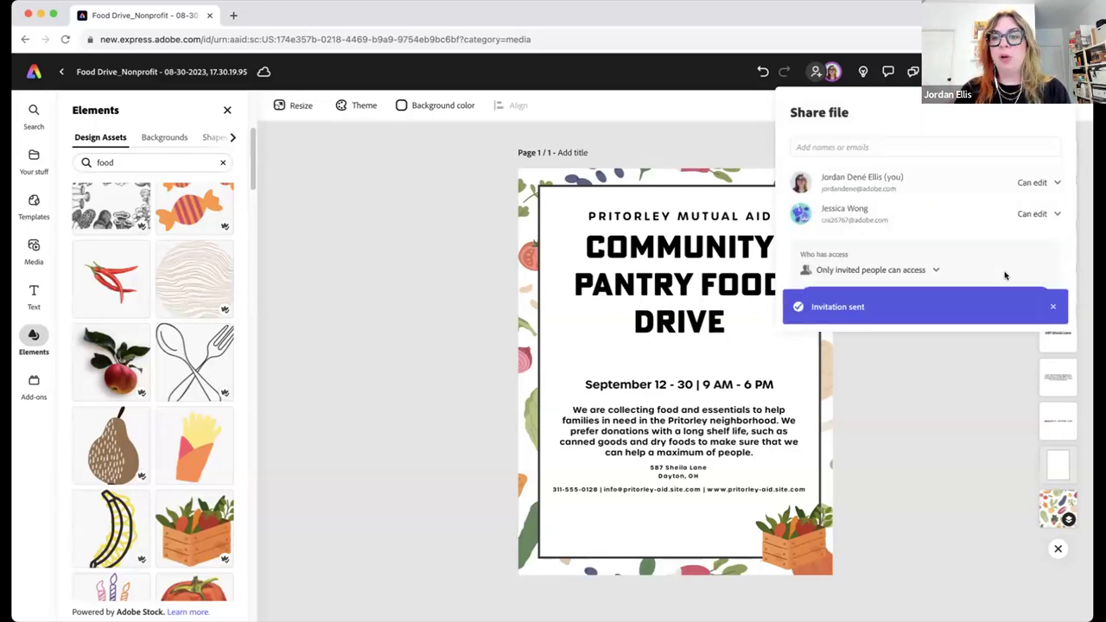
pyautogui.click(891, 416)
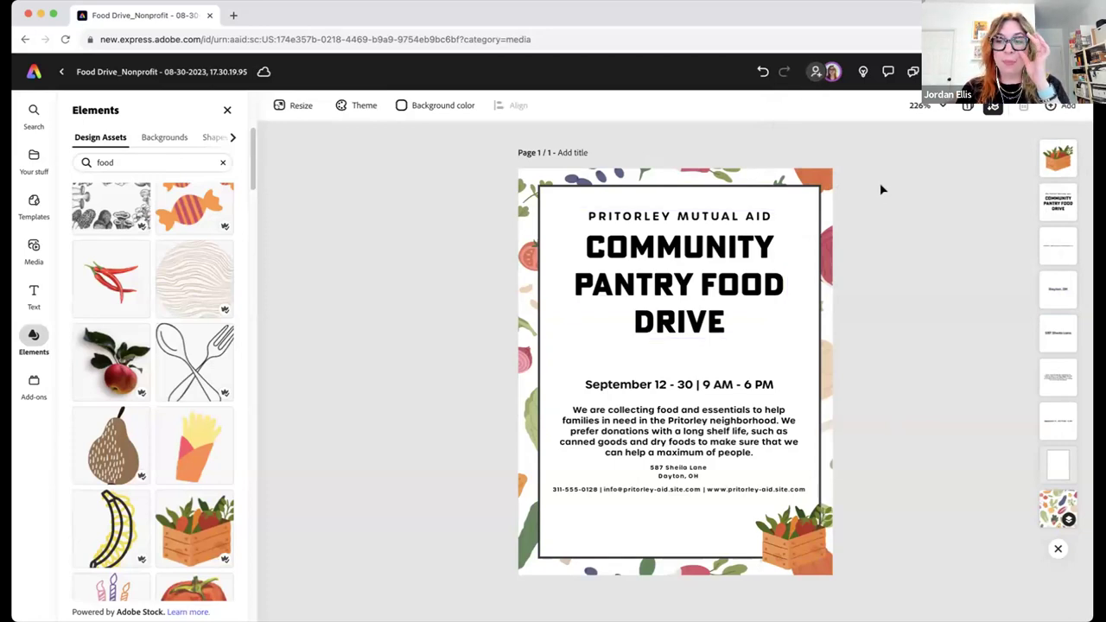
# Pin 'Are these the correct dates?' on the date line, mention the collaborator, and post it
pyautogui.click(887, 71)
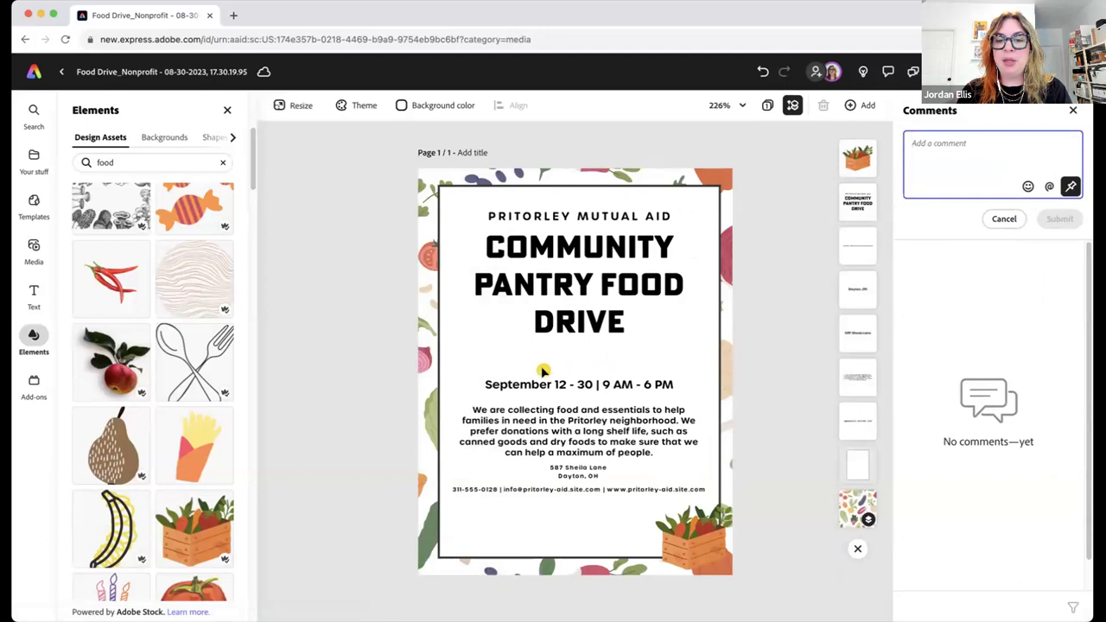
pyautogui.click(476, 385)
pyautogui.write('Are th')
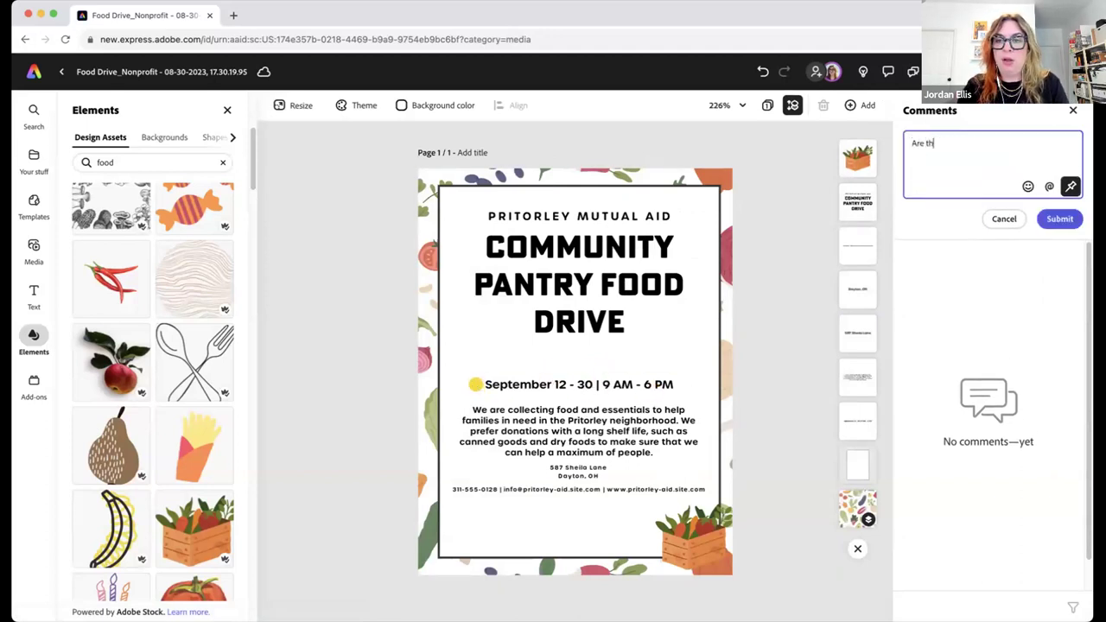
pyautogui.write('ese the correct dates?')
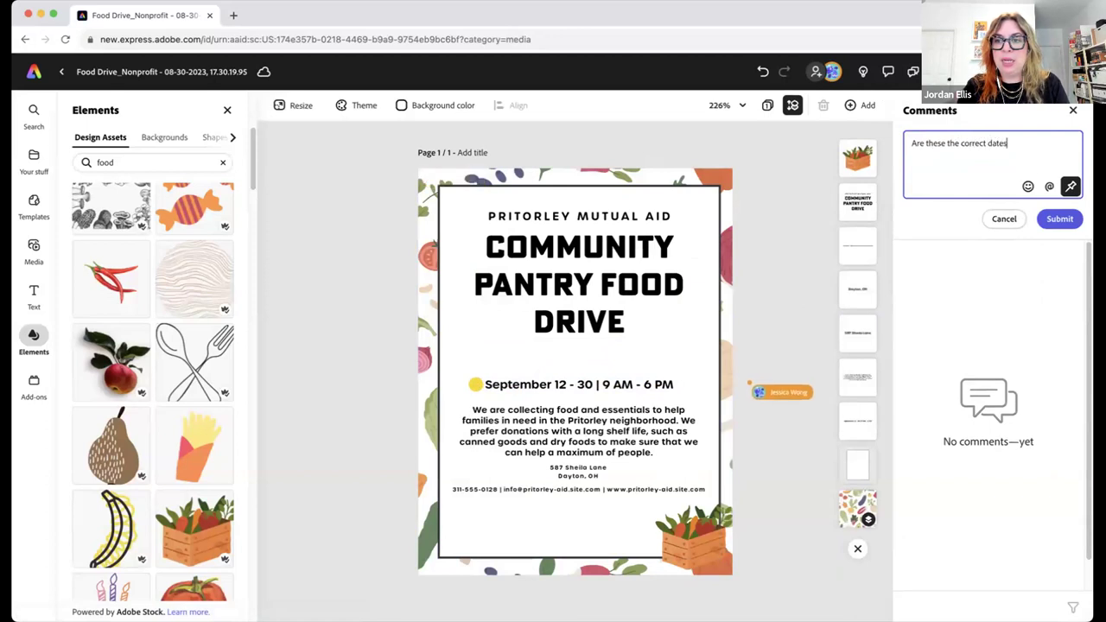
pyautogui.click(1049, 187)
pyautogui.write('jessica')
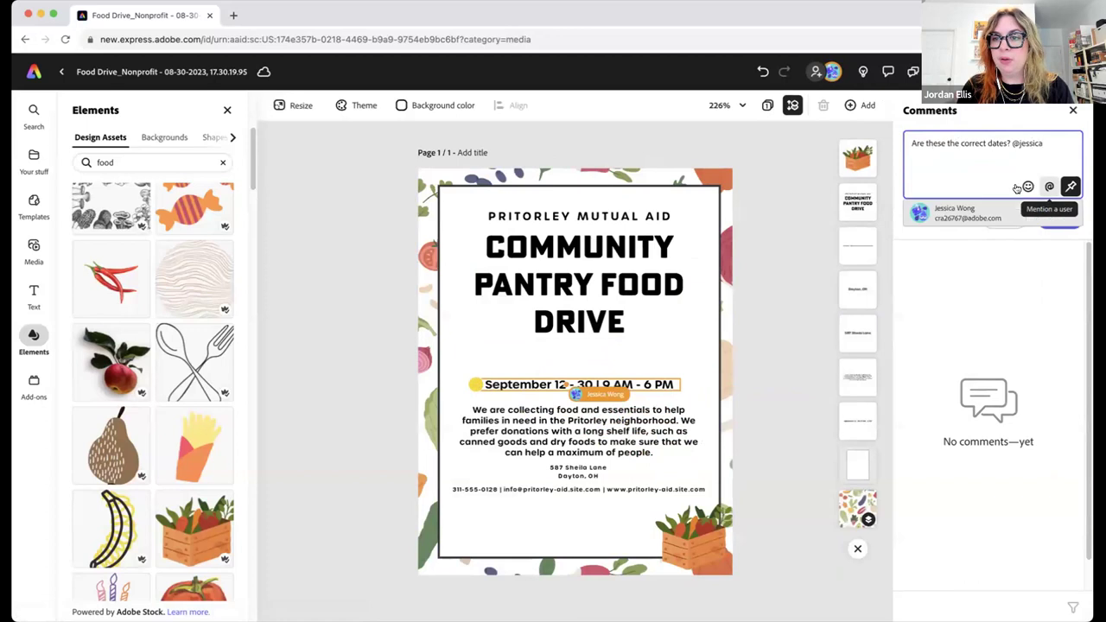
pyautogui.click(1048, 216)
pyautogui.click(1057, 219)
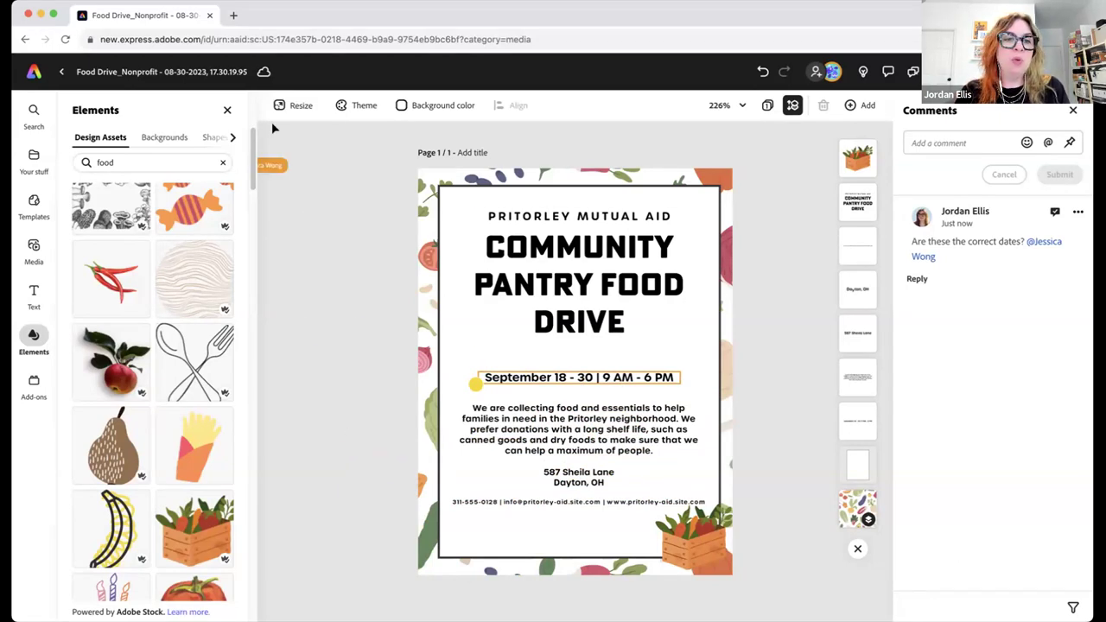
pyautogui.click(228, 109)
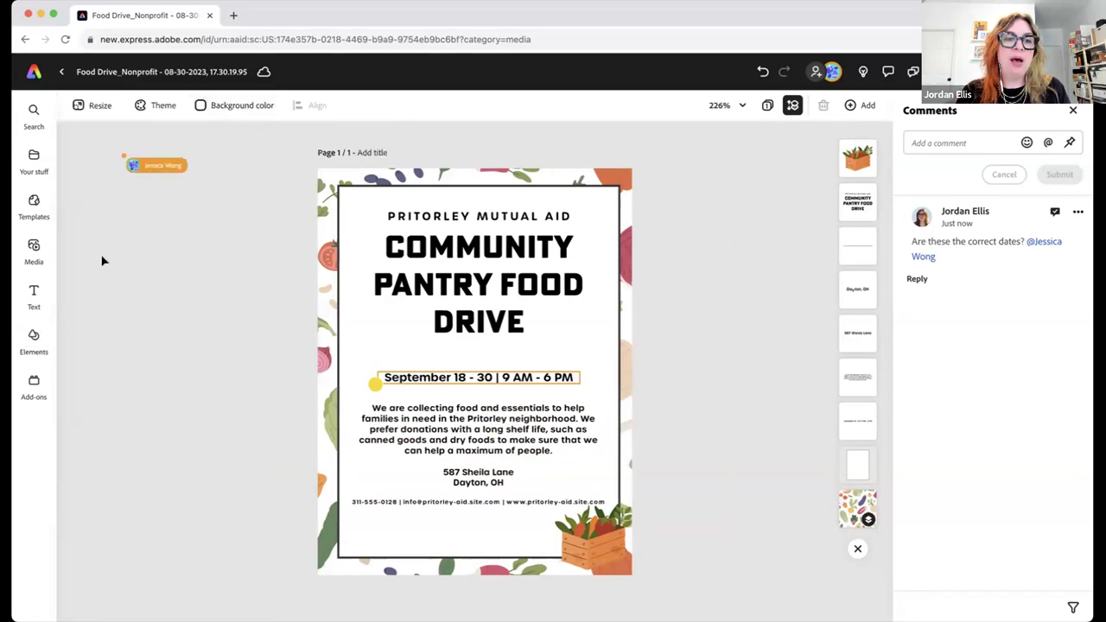
pyautogui.click(34, 384)
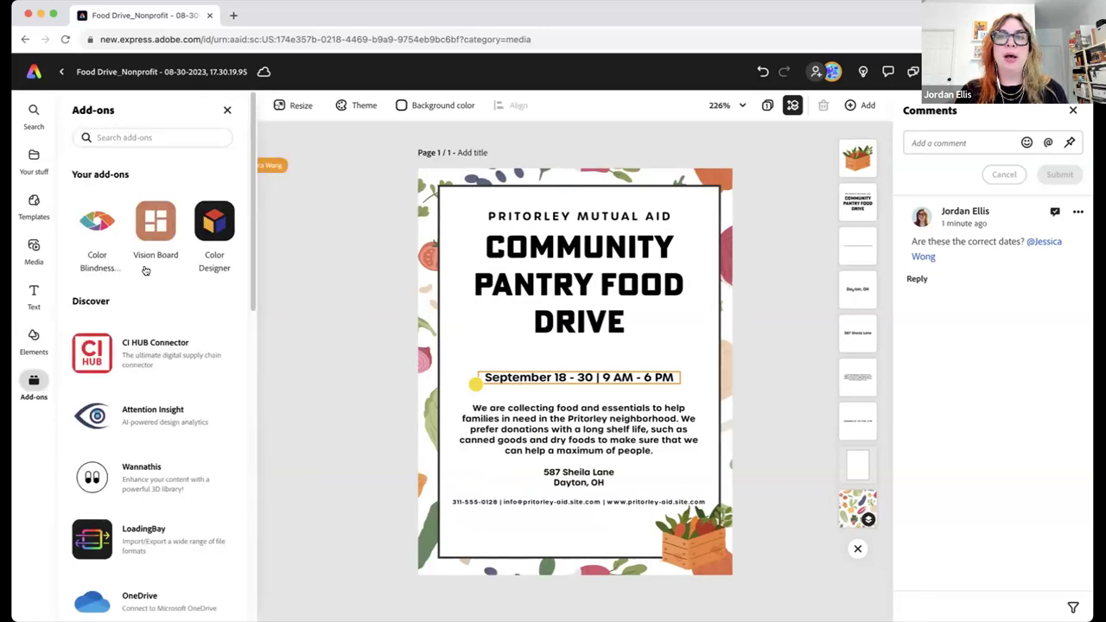
# Browse the Discover add-ons list and open the Attention Insight details page
pyautogui.scroll(-10, 176, 356)
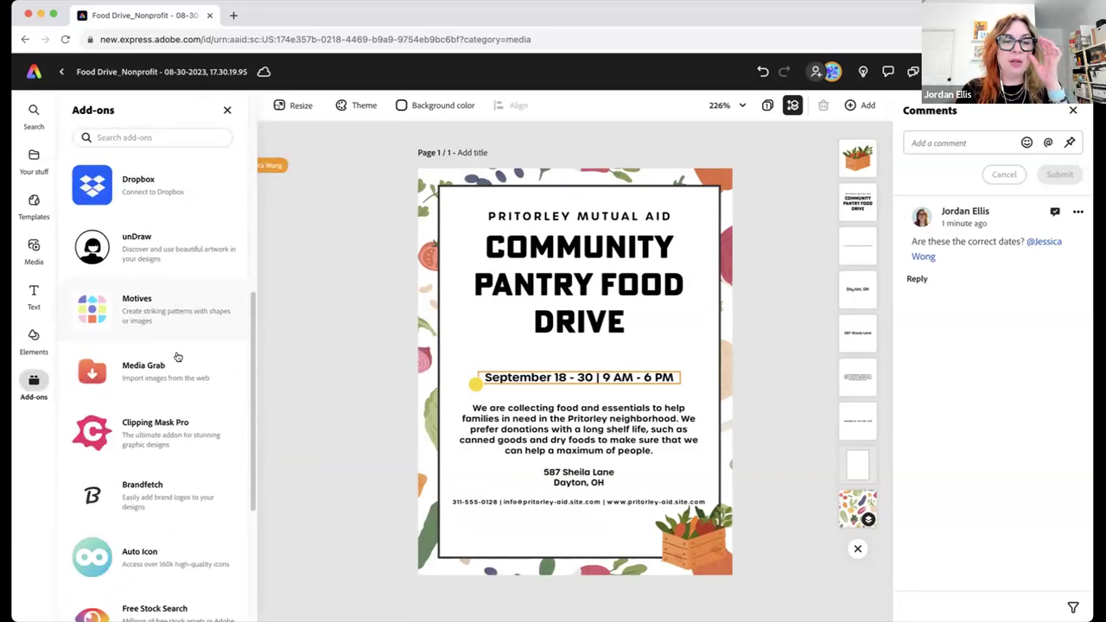
pyautogui.scroll(-1, 179, 423)
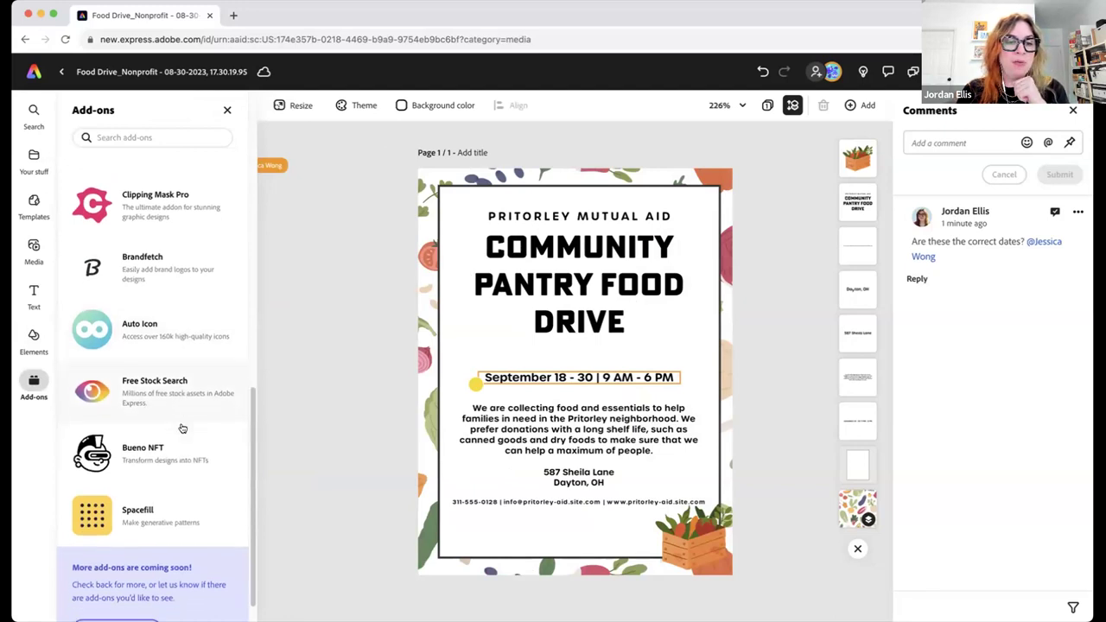
pyautogui.scroll(15, 152, 448)
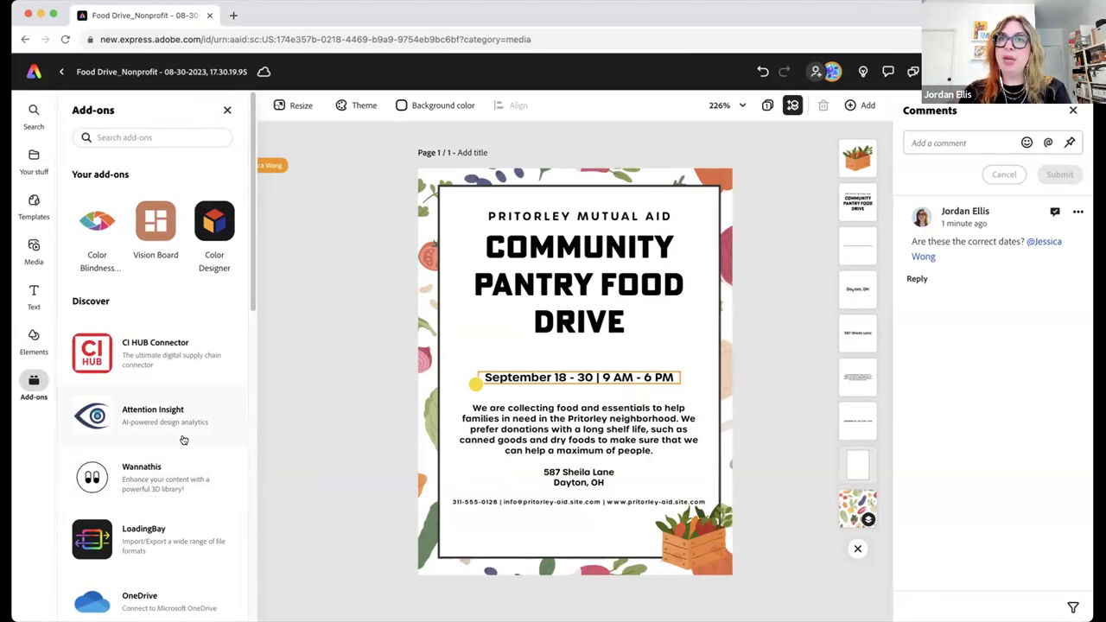
pyautogui.scroll(-5, 172, 414)
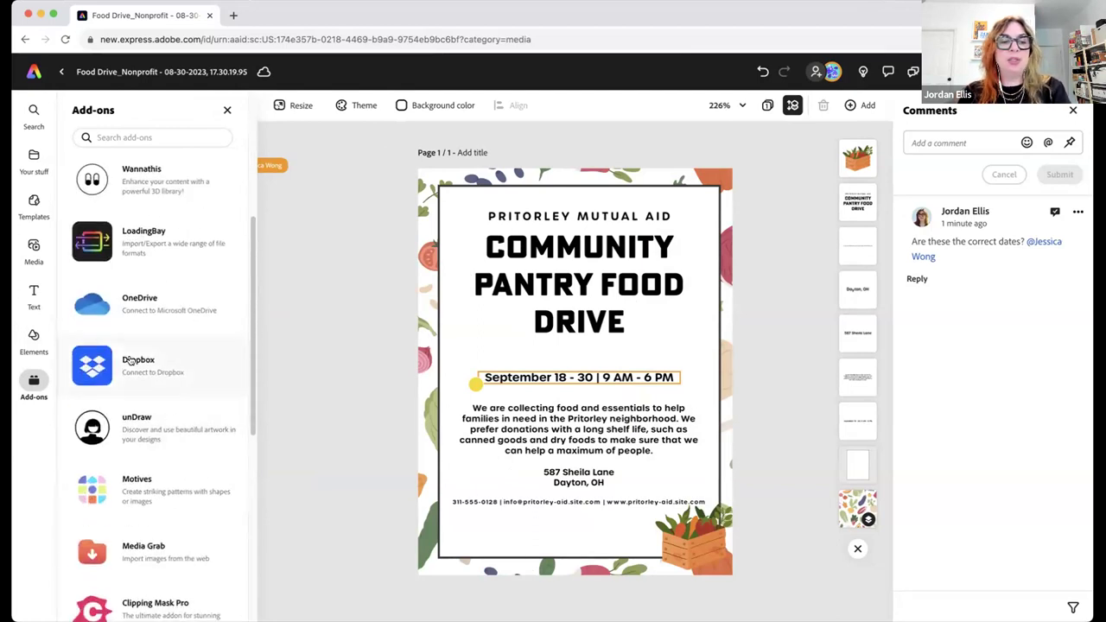
pyautogui.scroll(-3, 227, 436)
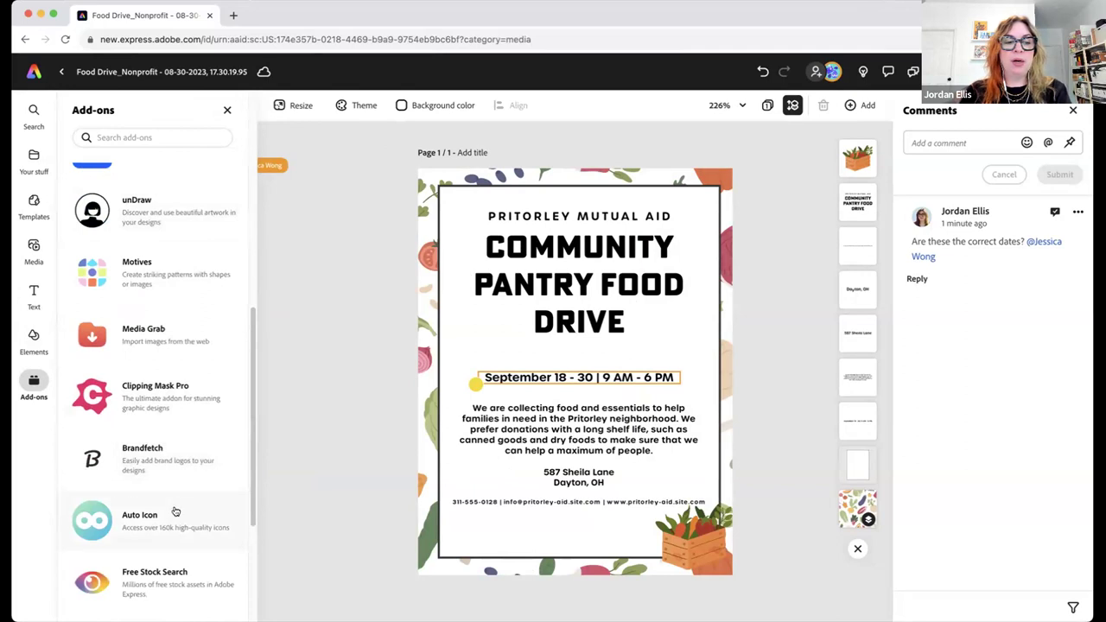
pyautogui.scroll(-3, 172, 505)
pyautogui.scroll(-3, 164, 501)
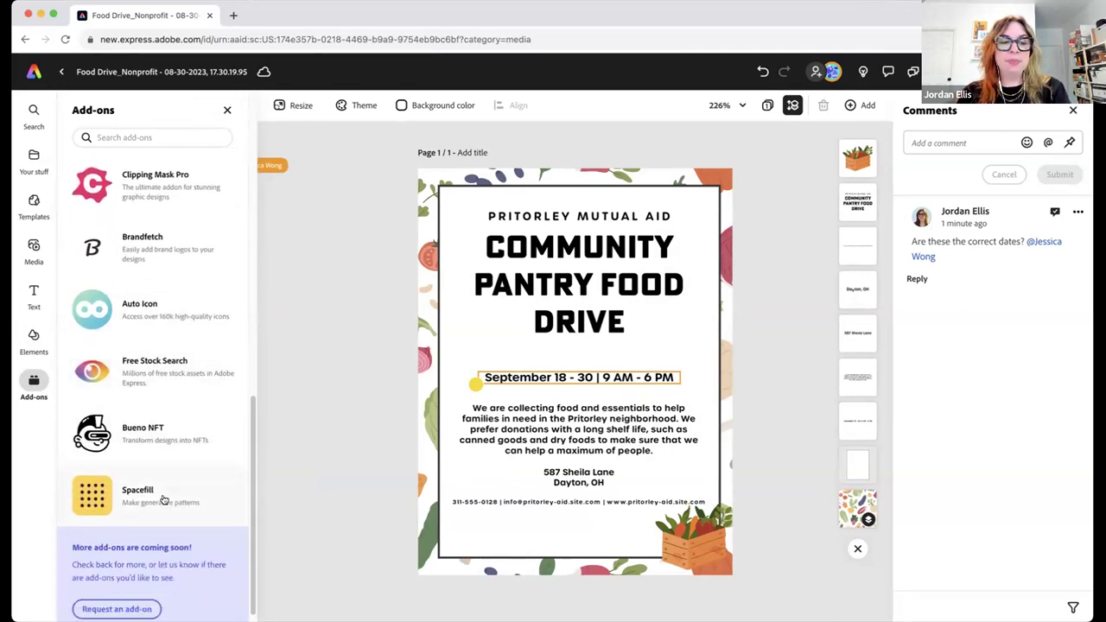
pyautogui.scroll(10, 154, 499)
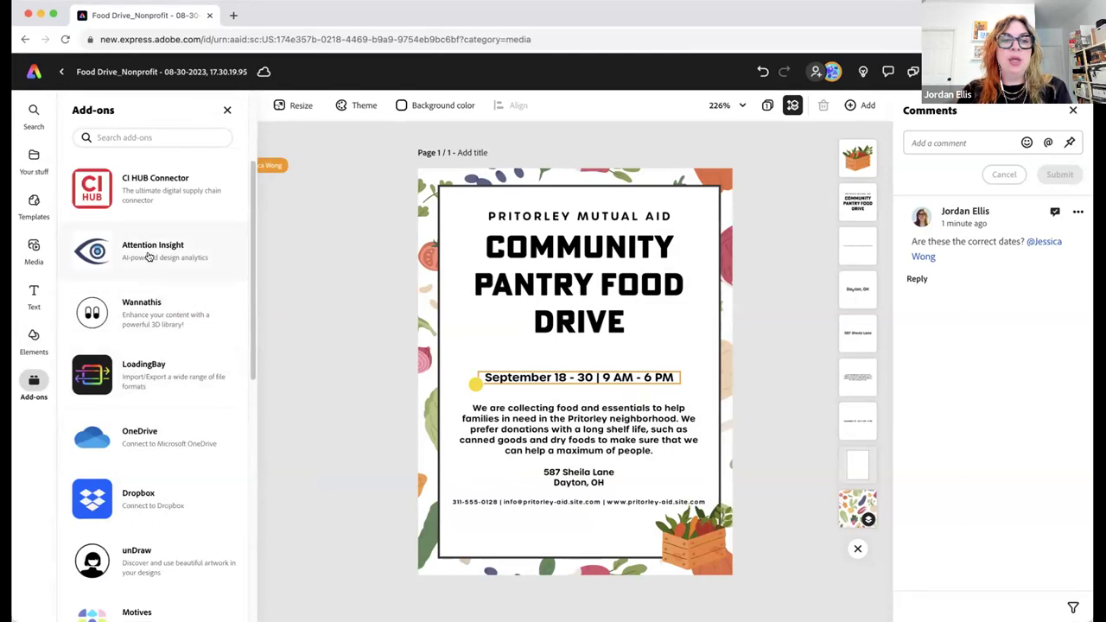
pyautogui.click(147, 257)
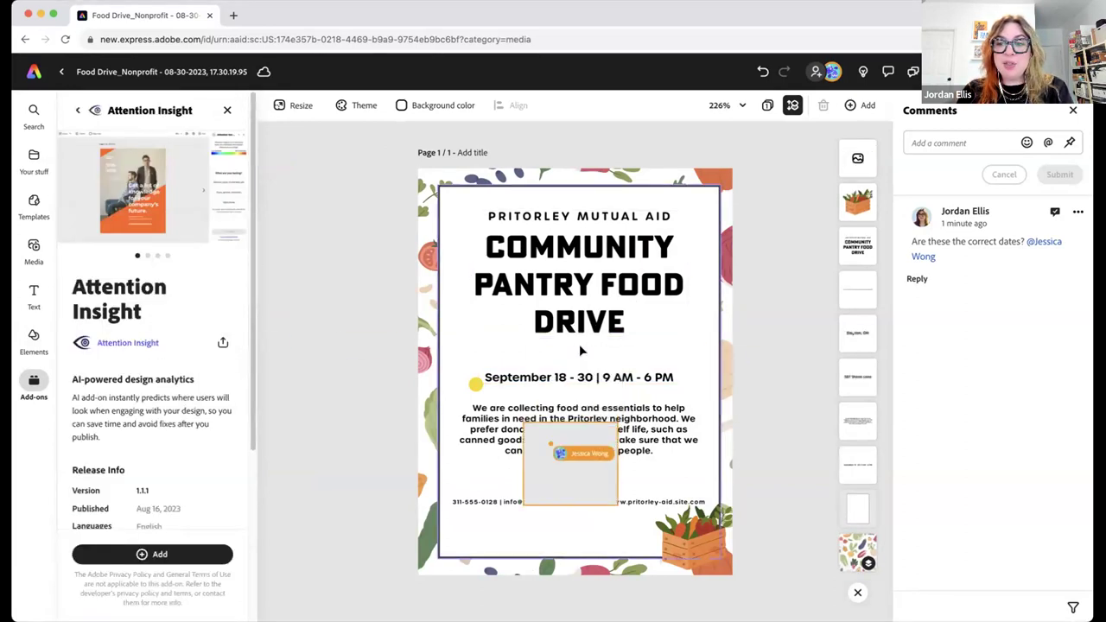
pyautogui.click(148, 554)
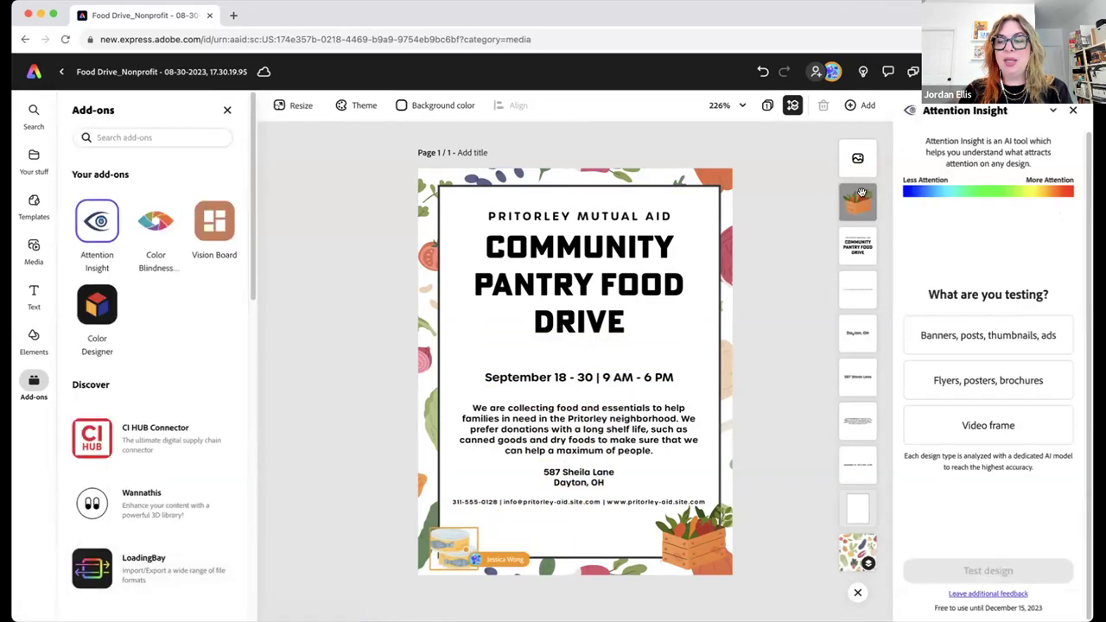
# Test the flyer as 'Flyers, posters, brochures', then as 'Banners, posts, thumbnails, ads'; dismiss both failures and close
pyautogui.click(985, 378)
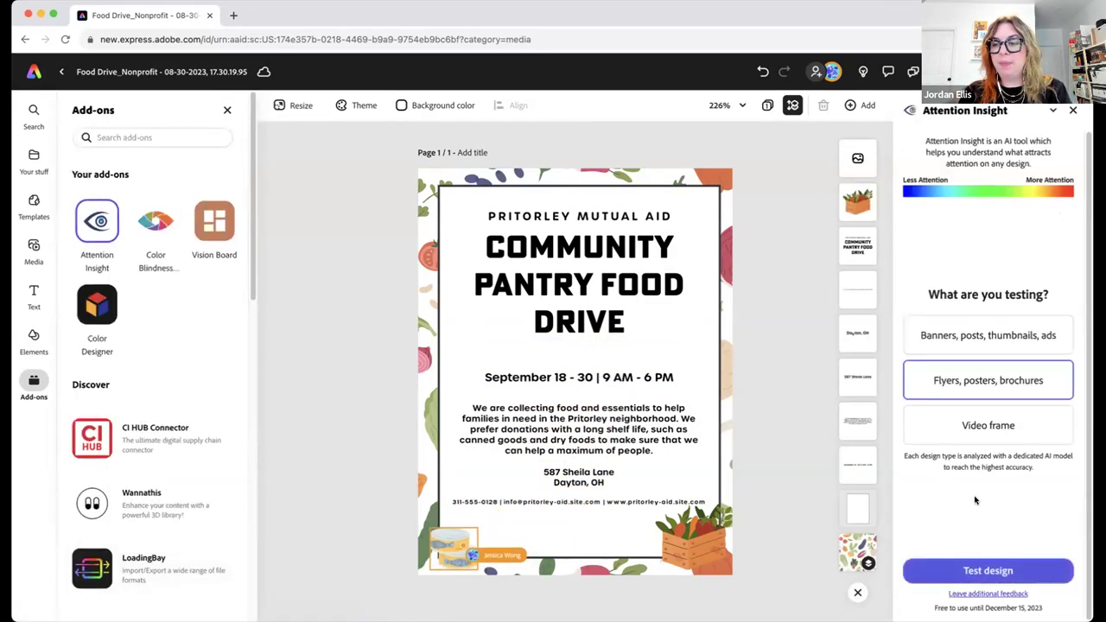
pyautogui.click(990, 569)
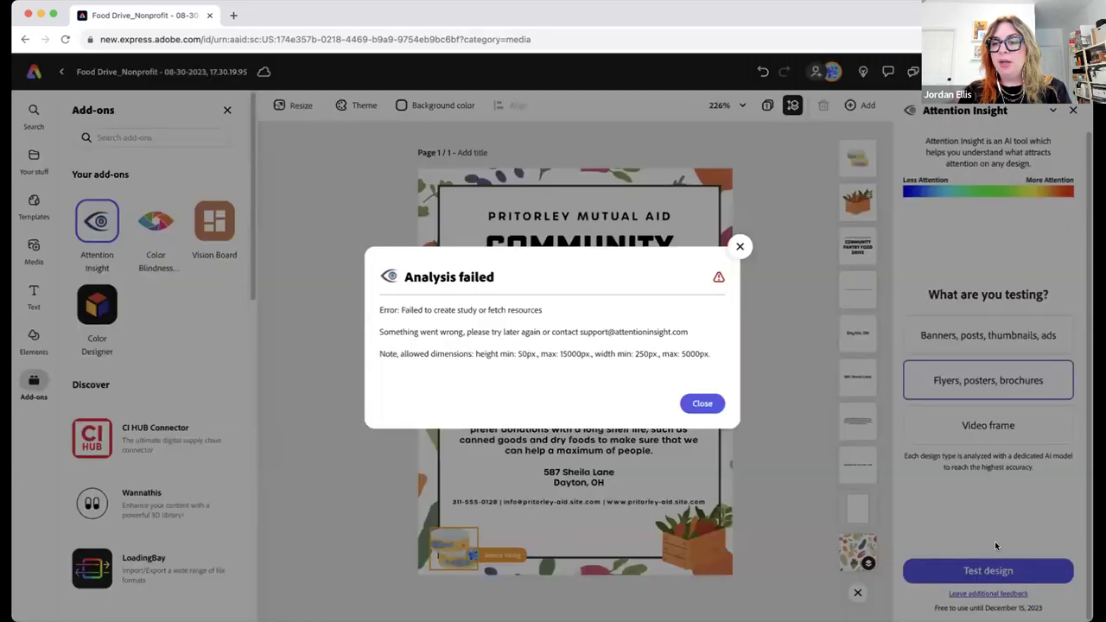
pyautogui.click(683, 403)
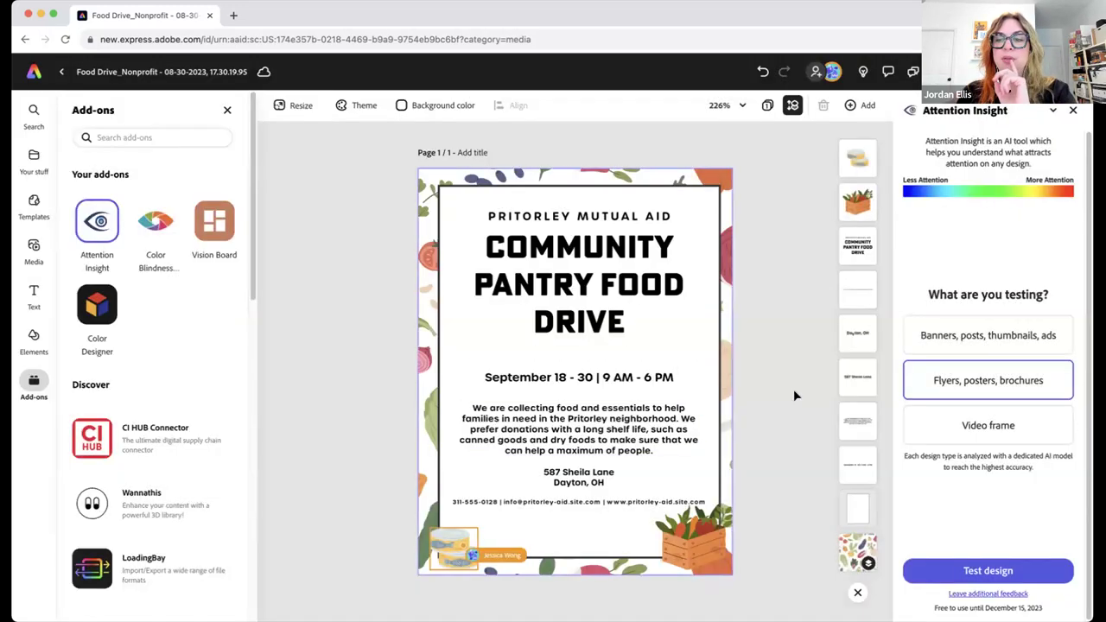
pyautogui.click(981, 336)
pyautogui.click(986, 569)
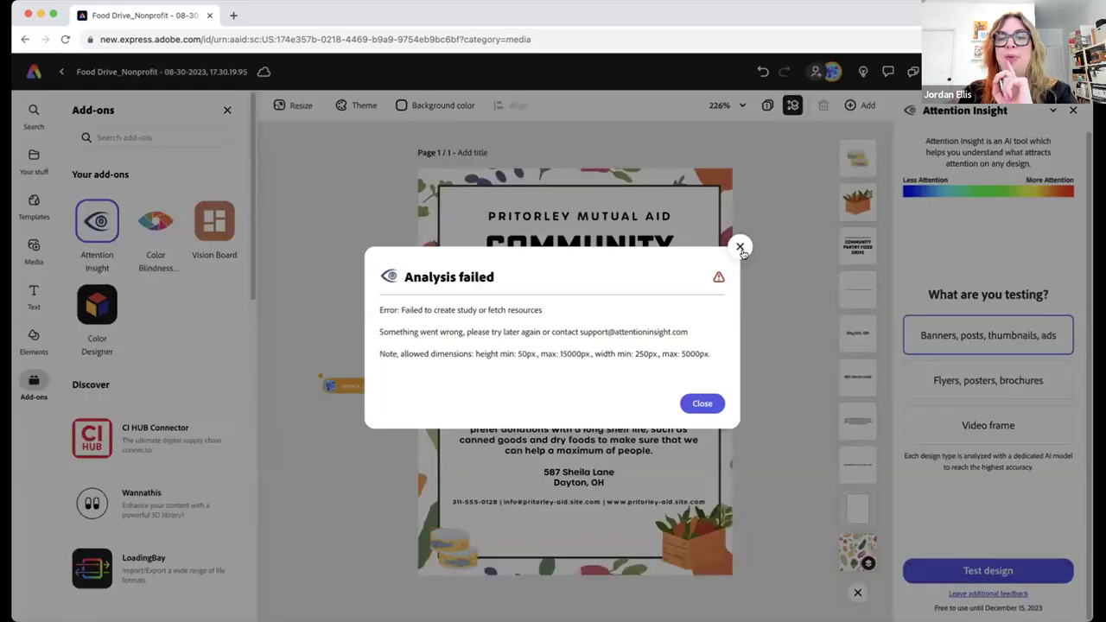
pyautogui.click(738, 249)
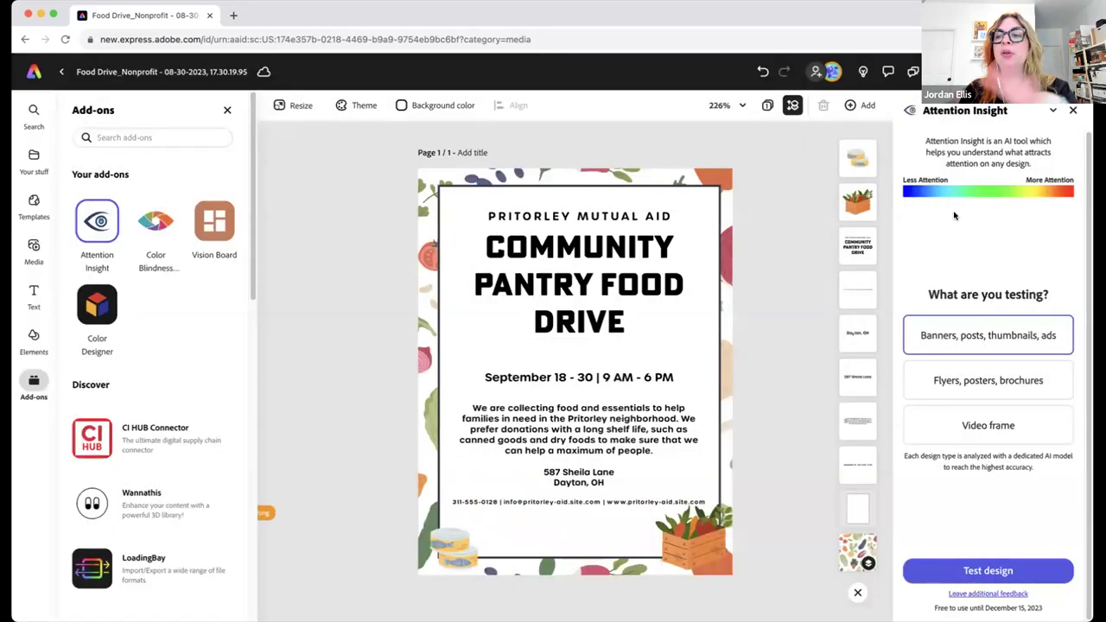
pyautogui.click(1073, 113)
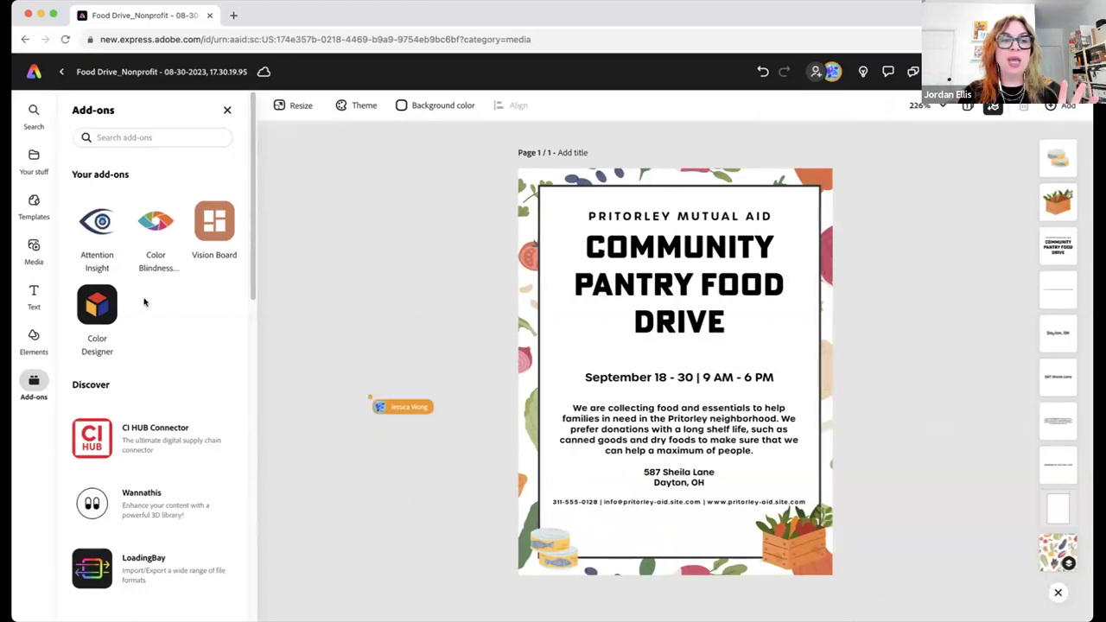
# Compare the flyer under Deuteranopia and Deuteranomaly in the Color Blindness Simulator, then close the add-ons
pyautogui.click(152, 230)
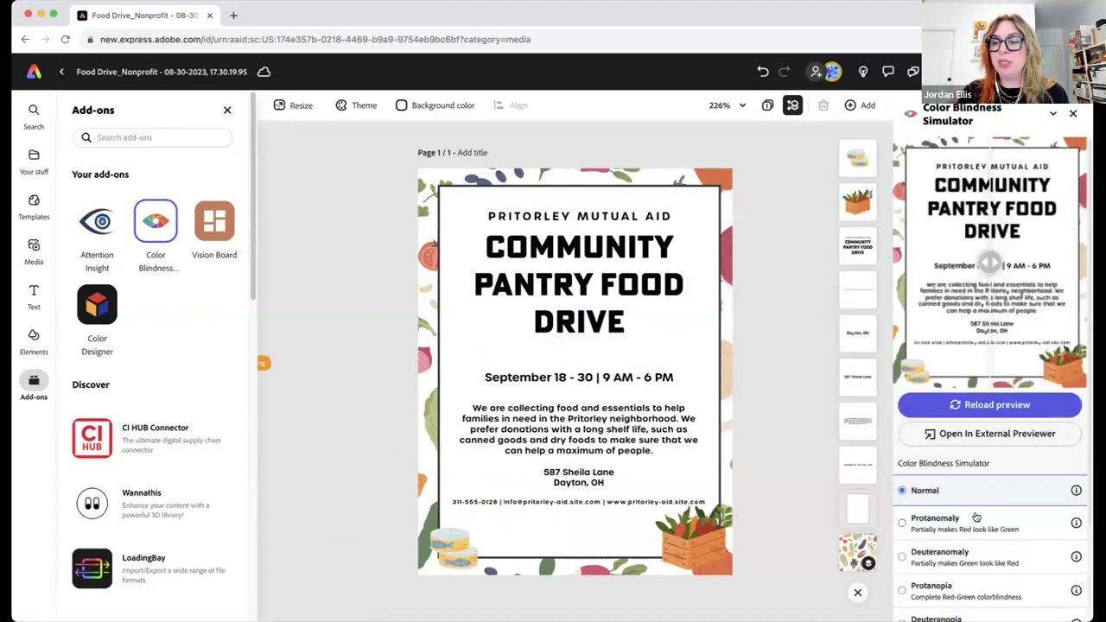
pyautogui.scroll(-3, 977, 517)
pyautogui.click(952, 511)
pyautogui.scroll(3, 959, 185)
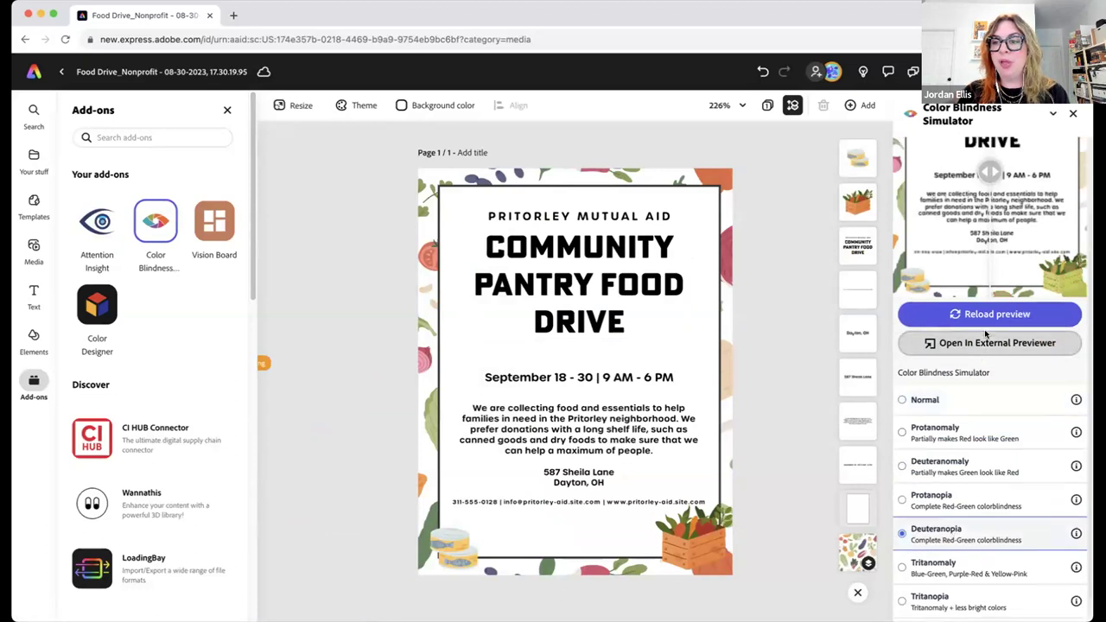
pyautogui.moveTo(899, 263); pyautogui.dragTo(995, 264)
pyautogui.click(933, 553)
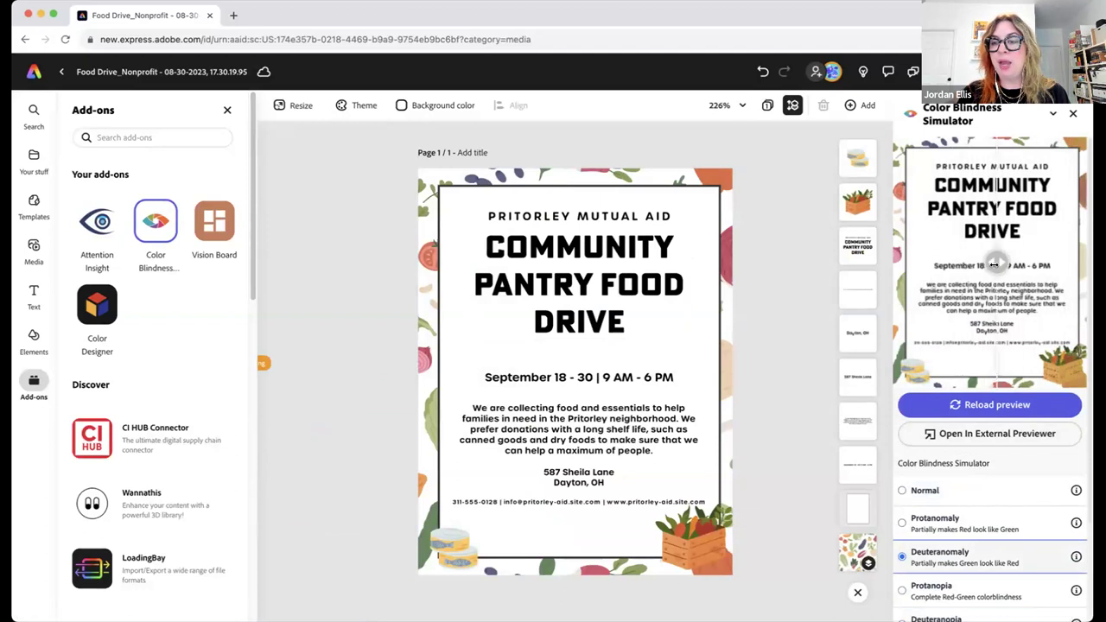
pyautogui.click(1071, 114)
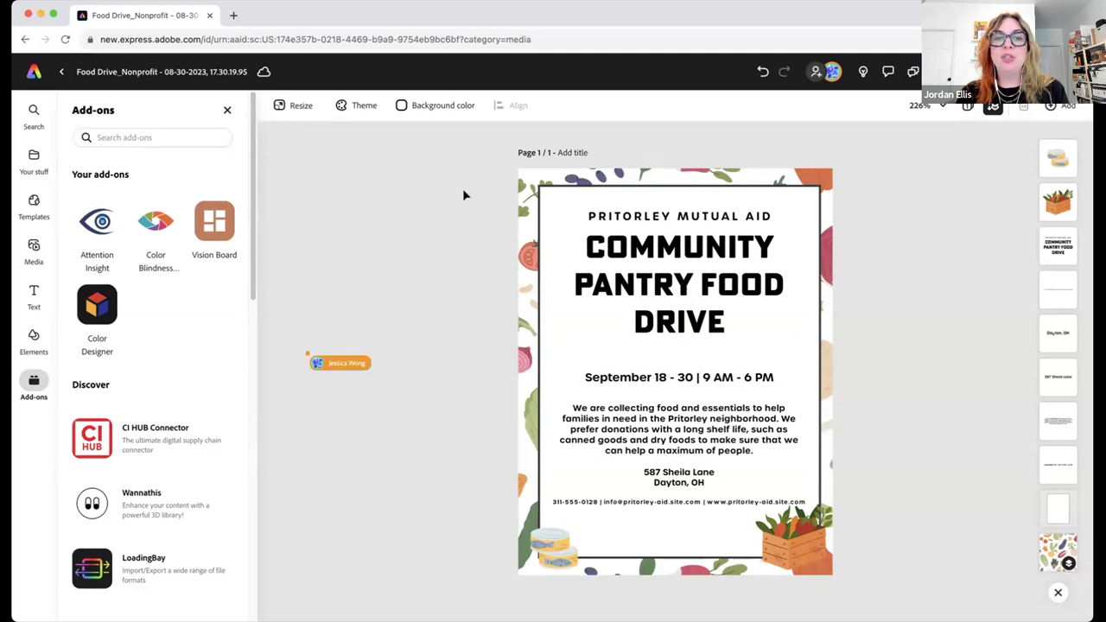
pyautogui.click(227, 110)
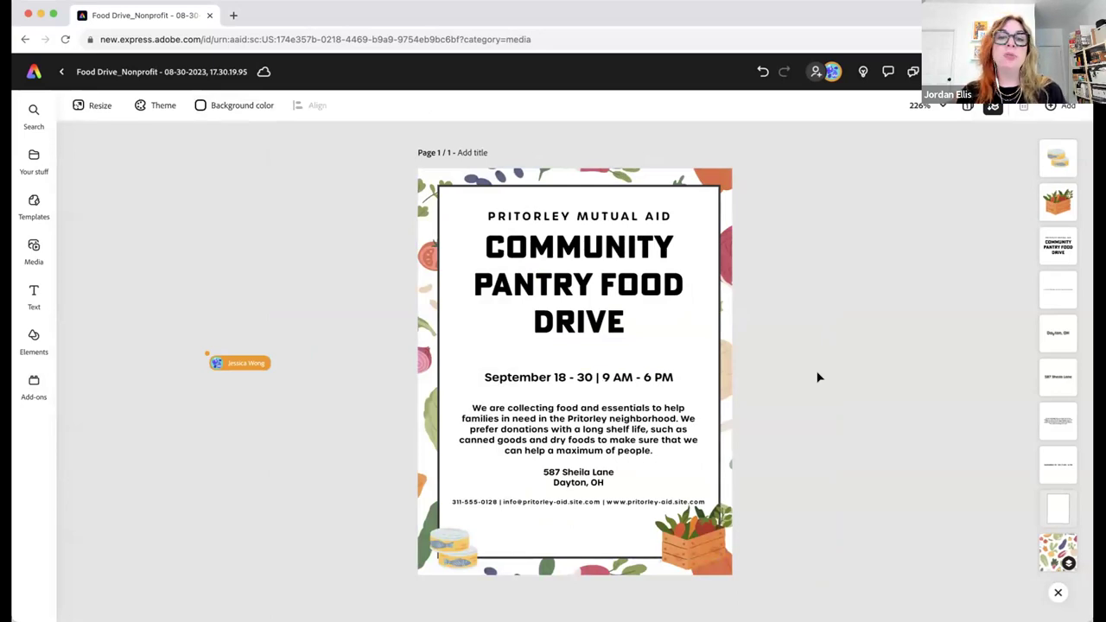
pyautogui.click(97, 105)
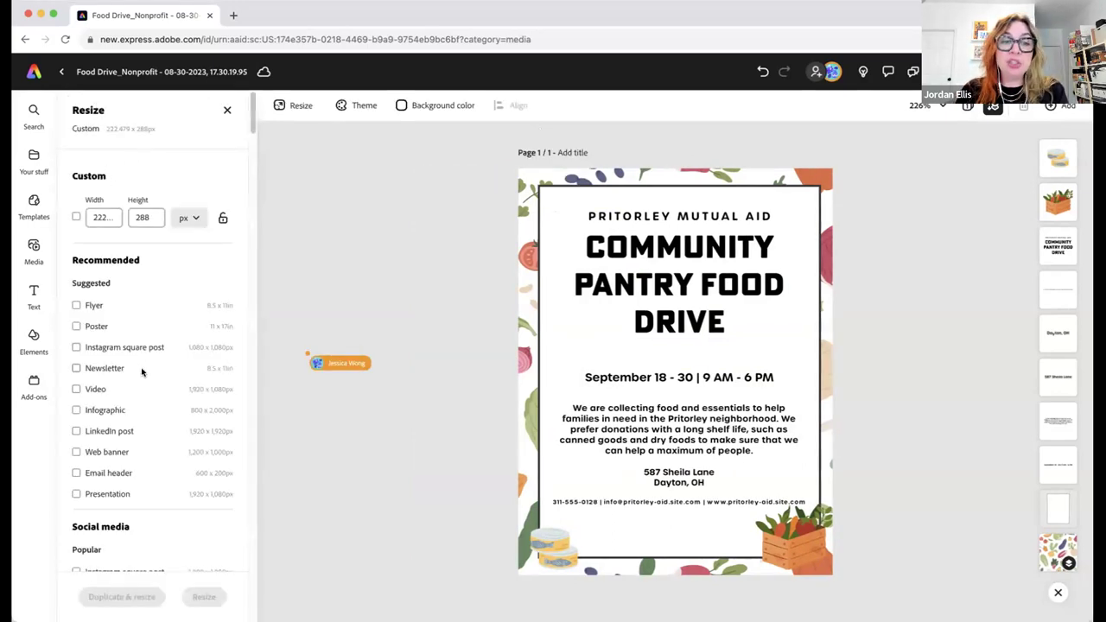
# Duplicate the flyer as Poster, Instagram square, Newsletter, LinkedIn post and Presentation sizes
pyautogui.scroll(-20, 142, 371)
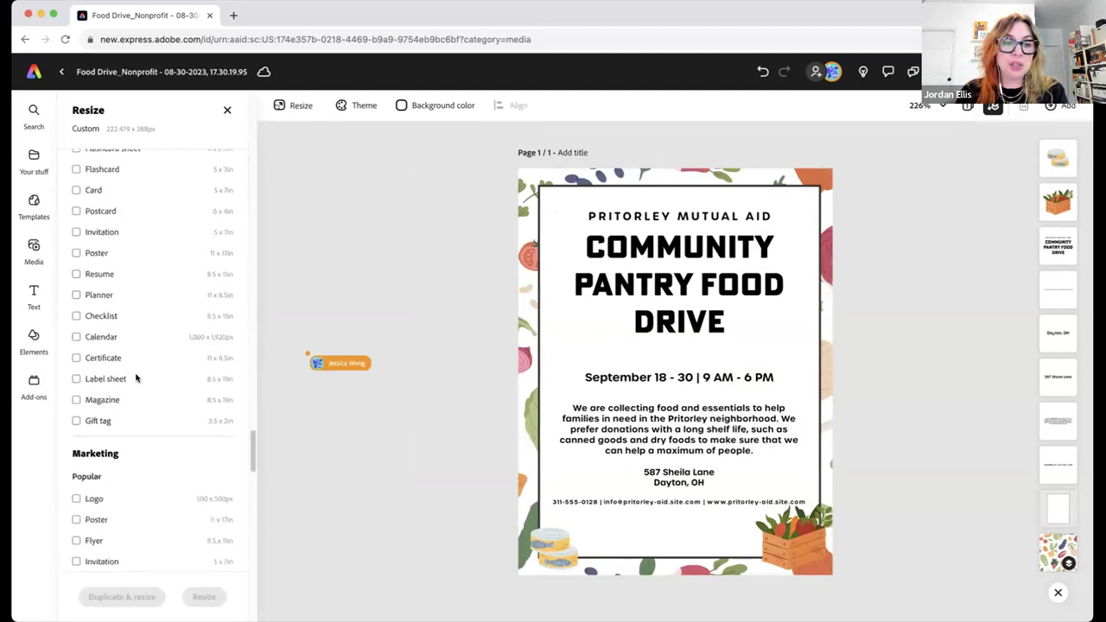
pyautogui.scroll(-5, 136, 377)
pyautogui.moveTo(251, 393); pyautogui.dragTo(246, 99)
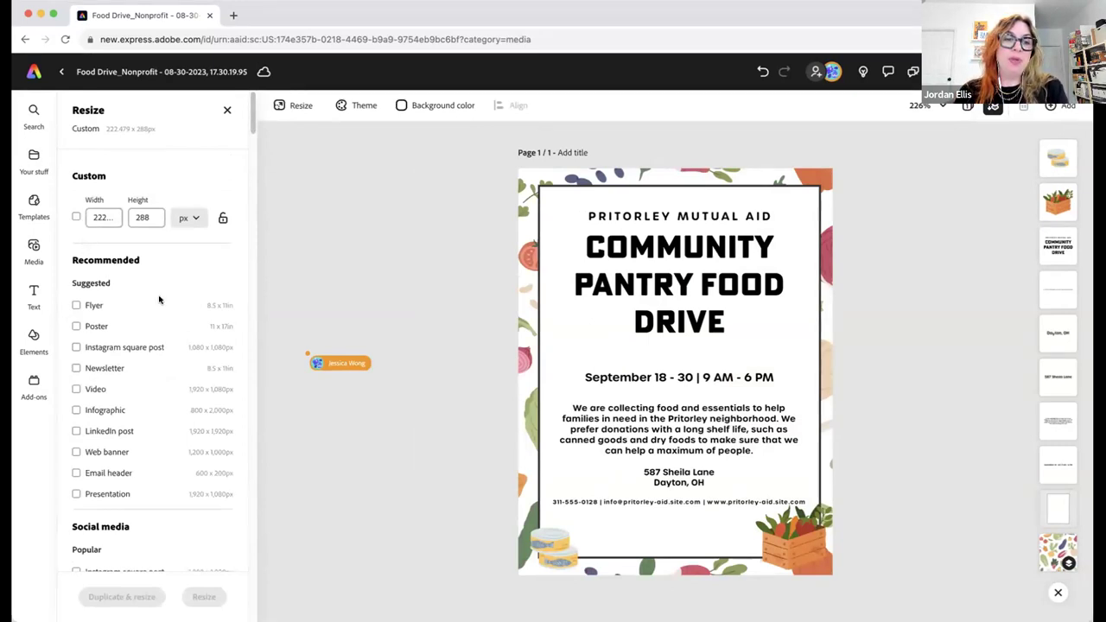
pyautogui.click(76, 326)
pyautogui.click(76, 347)
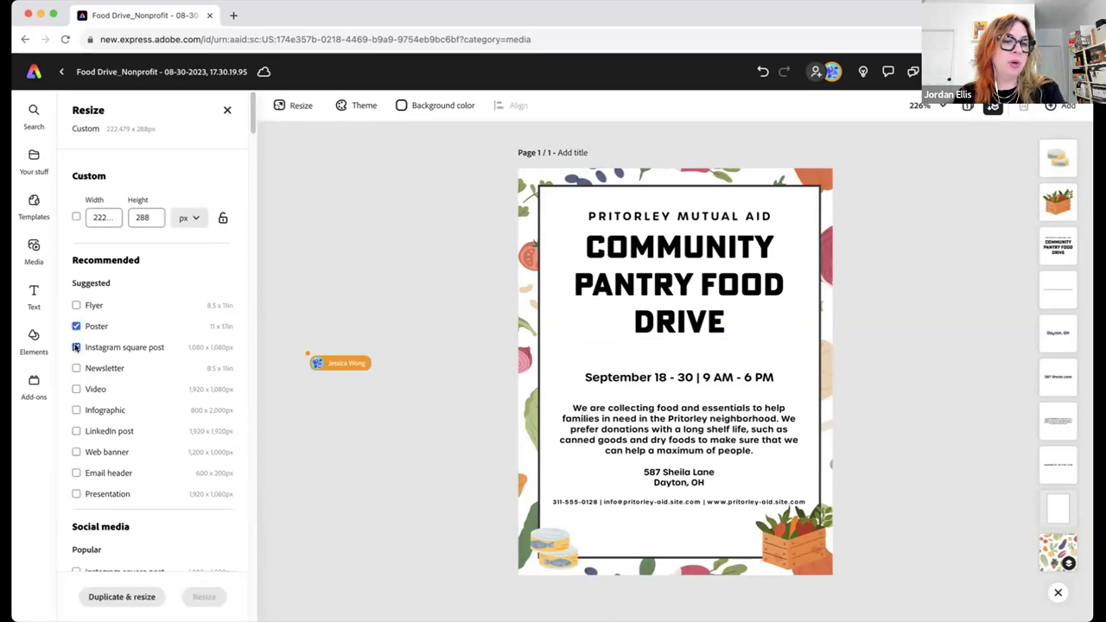
pyautogui.click(75, 431)
pyautogui.scroll(-1, 80, 487)
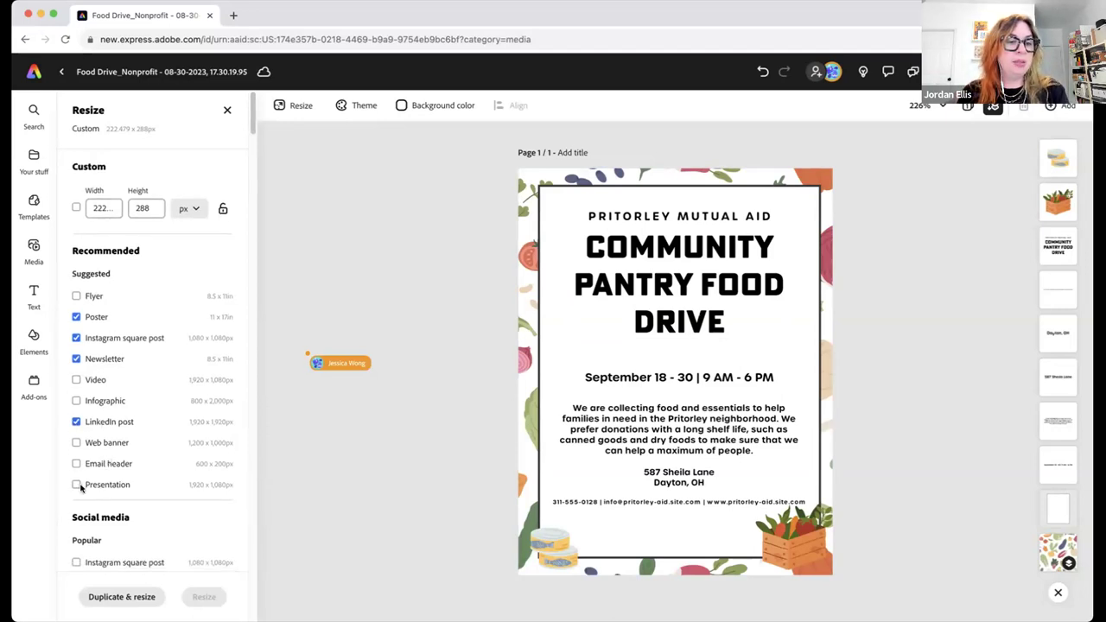
pyautogui.click(76, 485)
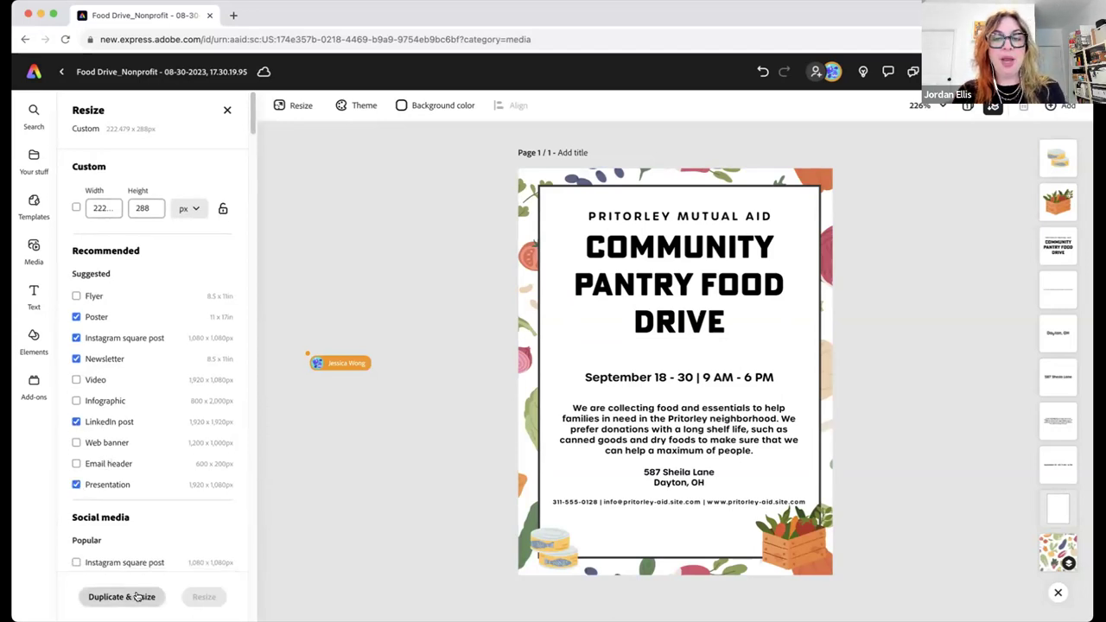
pyautogui.click(139, 597)
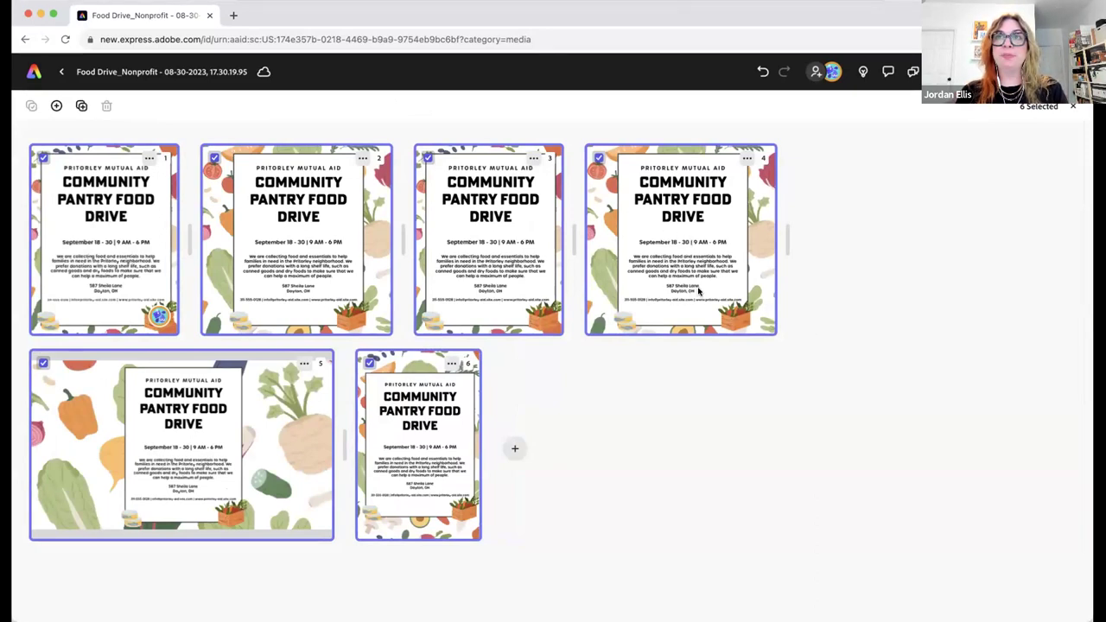
# Open the presentation page, shift the flyer content right, and stretch the white rectangle leftward
pyautogui.click(239, 451)
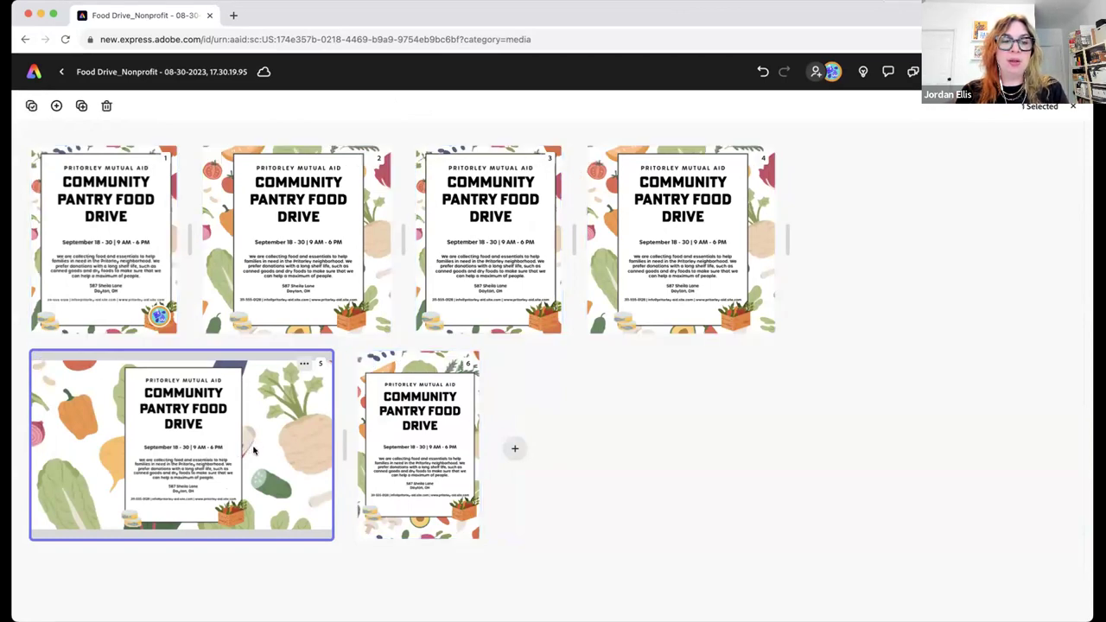
pyautogui.doubleClick(251, 448)
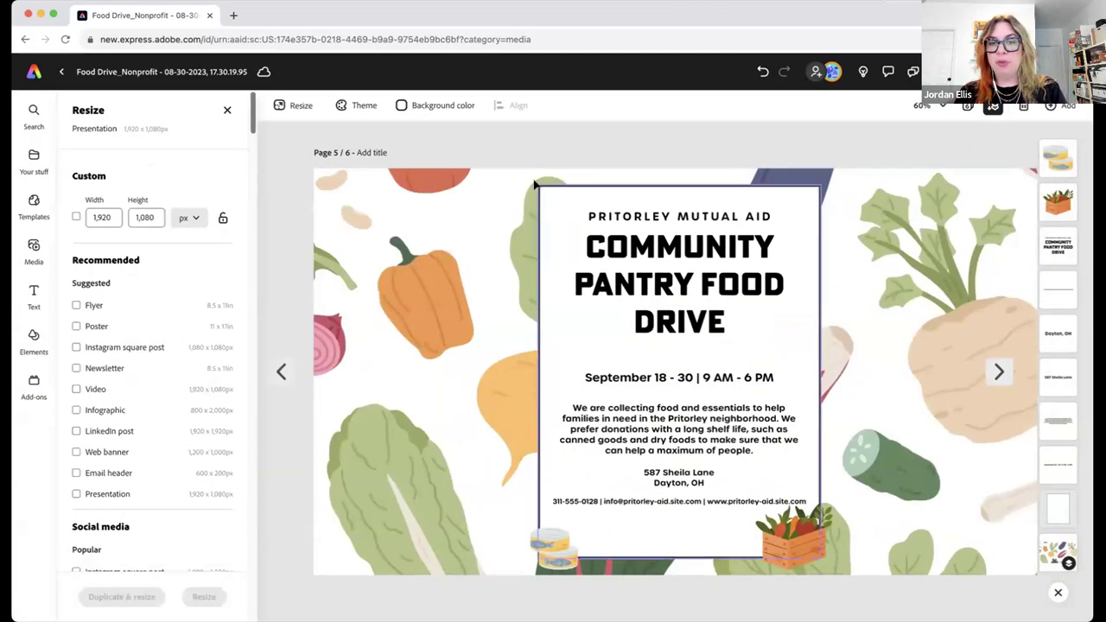
pyautogui.moveTo(524, 152); pyautogui.dragTo(825, 544)
pyautogui.moveTo(734, 372); pyautogui.dragTo(901, 368)
pyautogui.click(562, 343)
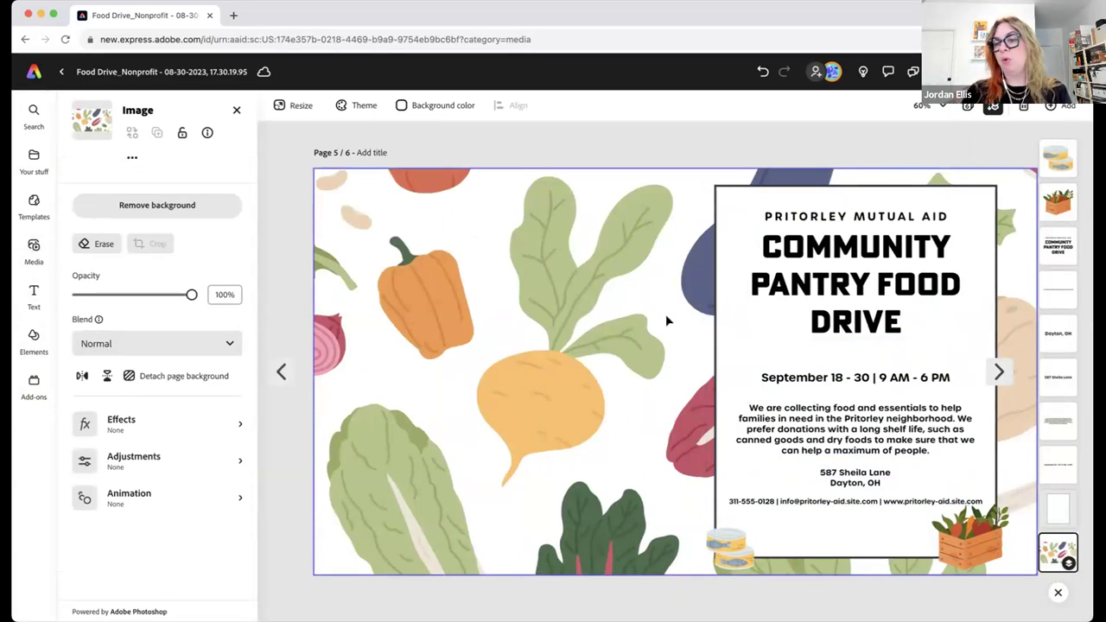
pyautogui.click(715, 354)
pyautogui.moveTo(715, 370); pyautogui.dragTo(338, 369)
# Move the title to the left half, then reposition and lock the white rectangle
pyautogui.moveTo(809, 252); pyautogui.dragTo(461, 345)
pyautogui.click(856, 380)
pyautogui.click(778, 450)
pyautogui.moveTo(778, 450); pyautogui.dragTo(700, 307)
pyautogui.moveTo(623, 295)
pyautogui.mouseDown()
pyautogui.moveTo(614, 303)
pyautogui.moveTo(617, 289)
pyautogui.mouseUp()
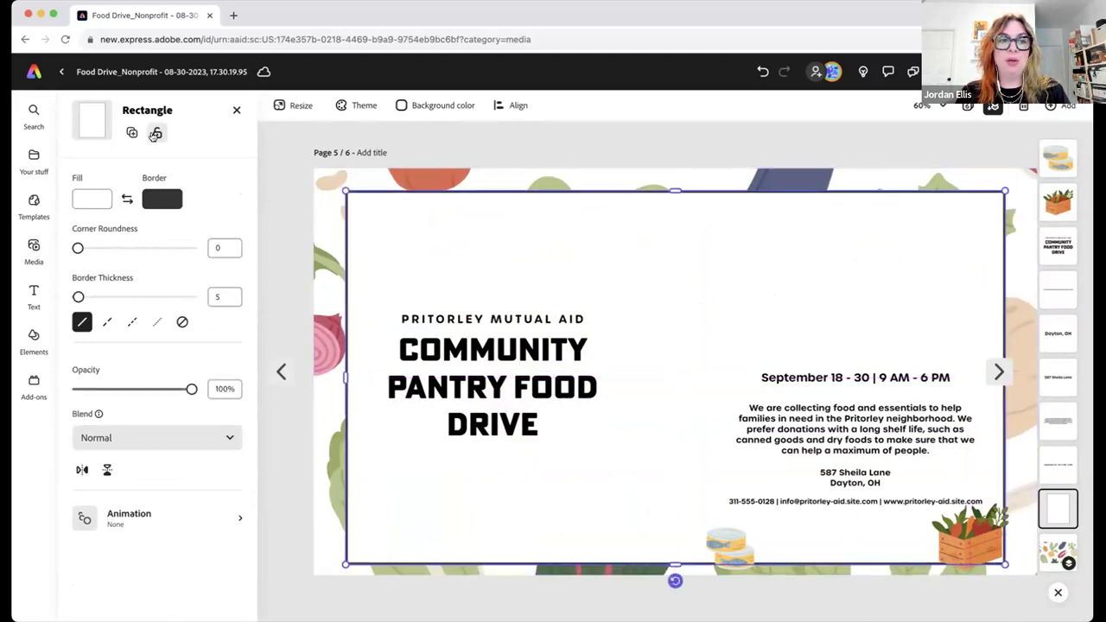
pyautogui.click(156, 132)
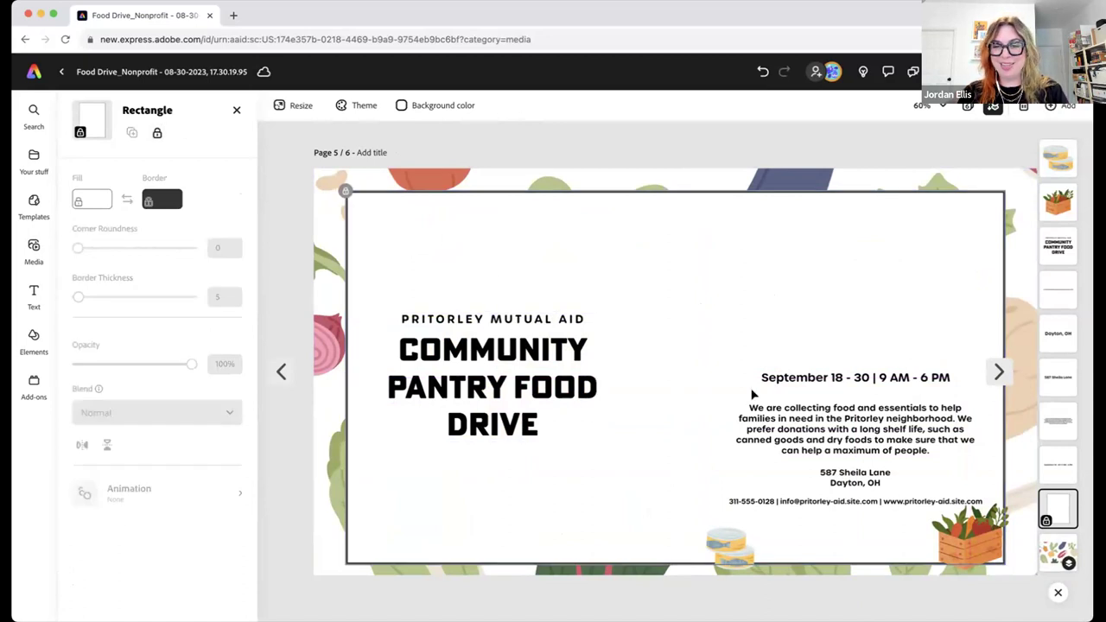
# Raise the details text on the right, move the cans lower left, and enlarge the crate
pyautogui.moveTo(724, 340); pyautogui.dragTo(908, 529)
pyautogui.moveTo(885, 446); pyautogui.dragTo(858, 379)
pyautogui.moveTo(718, 535); pyautogui.dragTo(394, 505)
pyautogui.click(930, 498)
pyautogui.moveTo(930, 499); pyautogui.dragTo(869, 469)
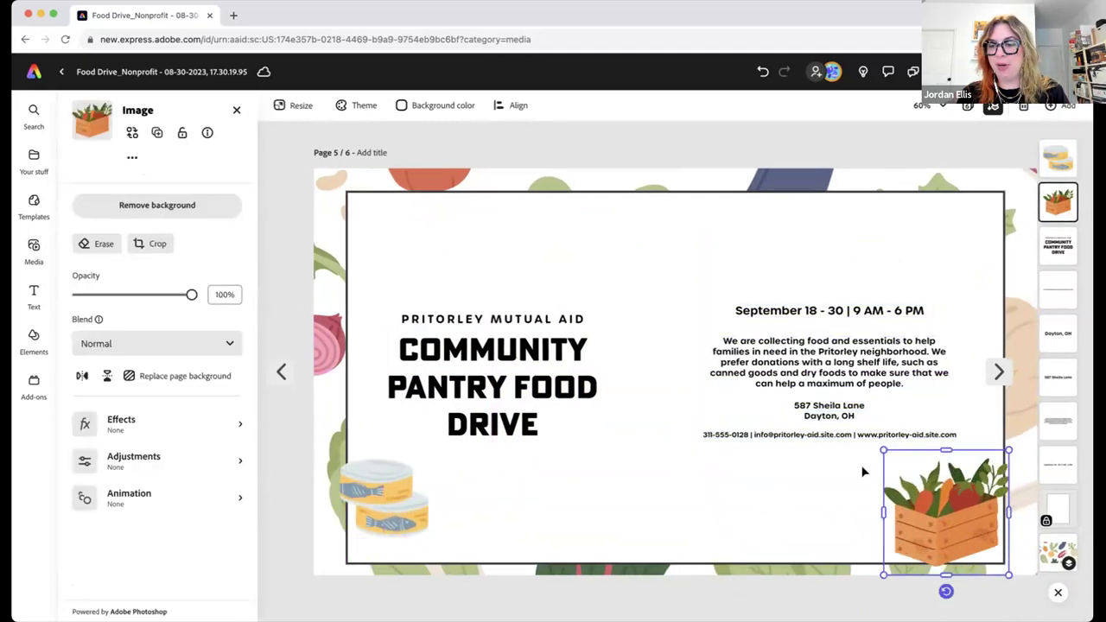
pyautogui.scroll(-3, 896, 142)
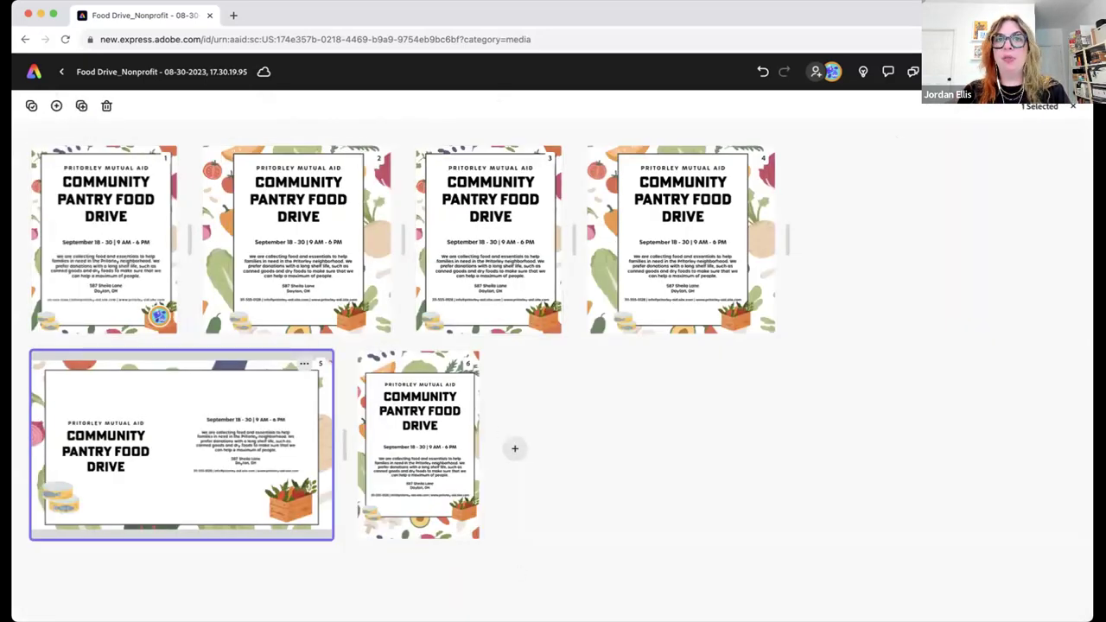
# Check the all-pages download options, return to page 1, then view all six pages side by side
pyautogui.click(957, 156)
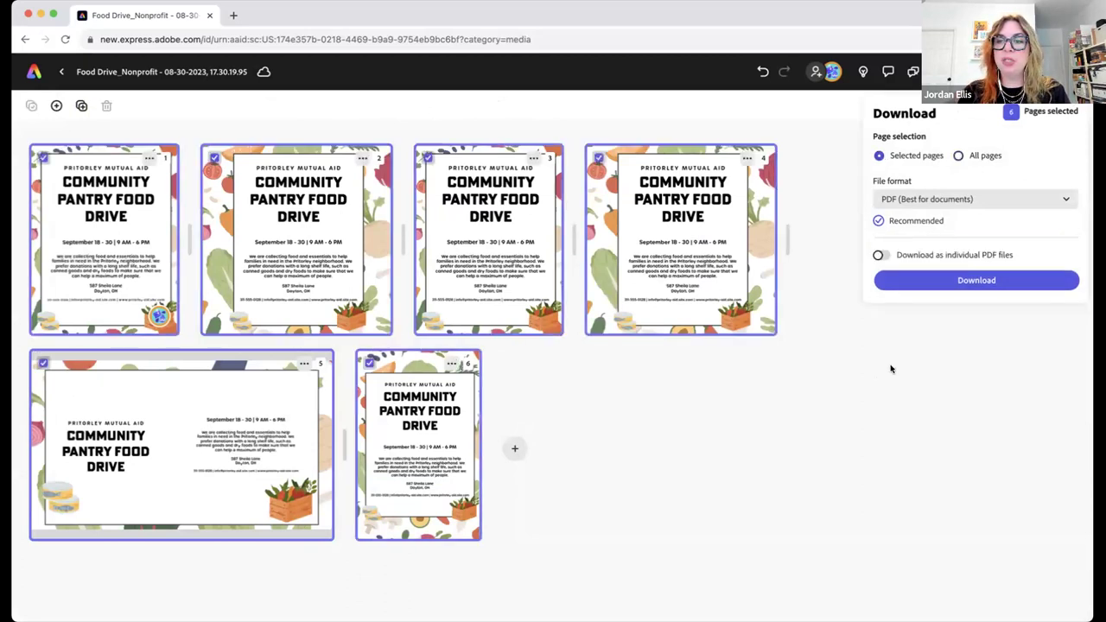
pyautogui.click(1007, 365)
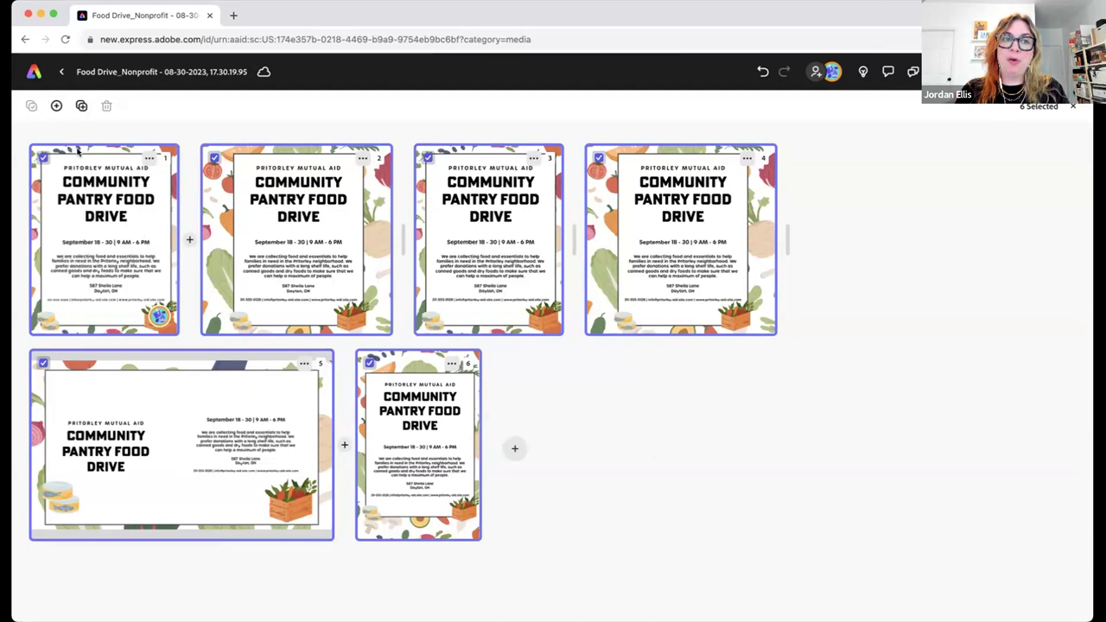
pyautogui.click(61, 72)
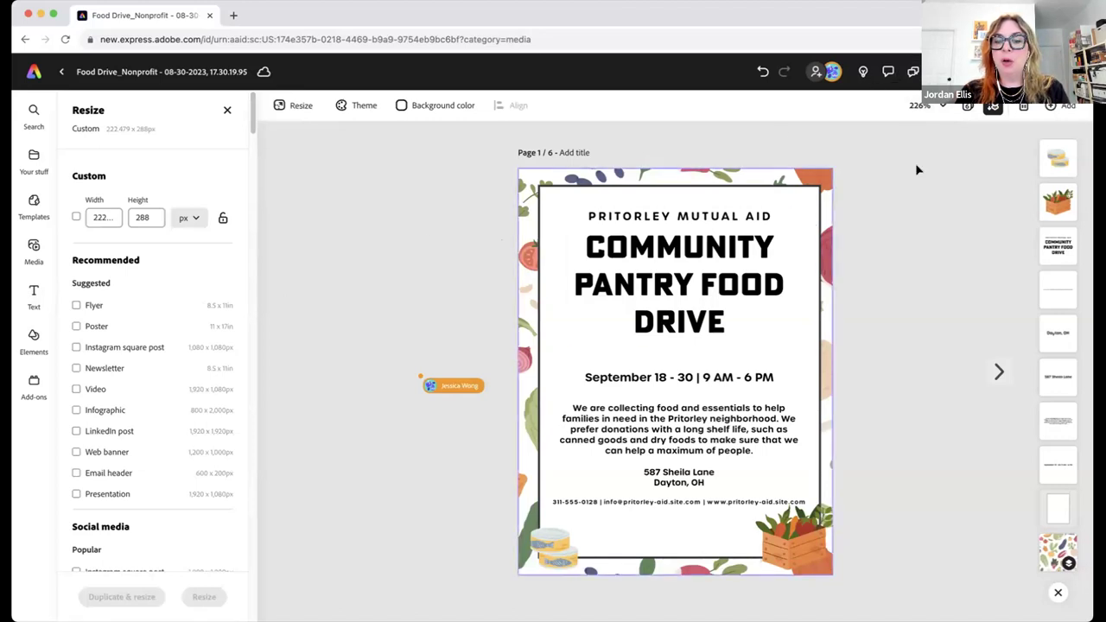
pyautogui.click(993, 107)
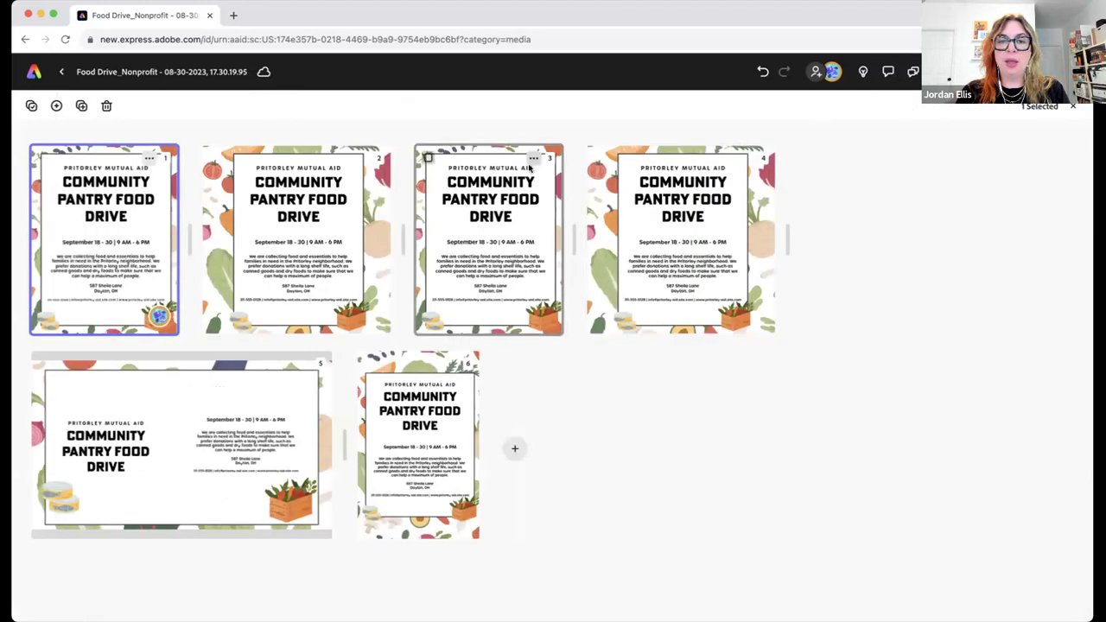
# Open the LinkedIn page 4 and delete its footer contact line and descriptive paragraph
pyautogui.doubleClick(650, 188)
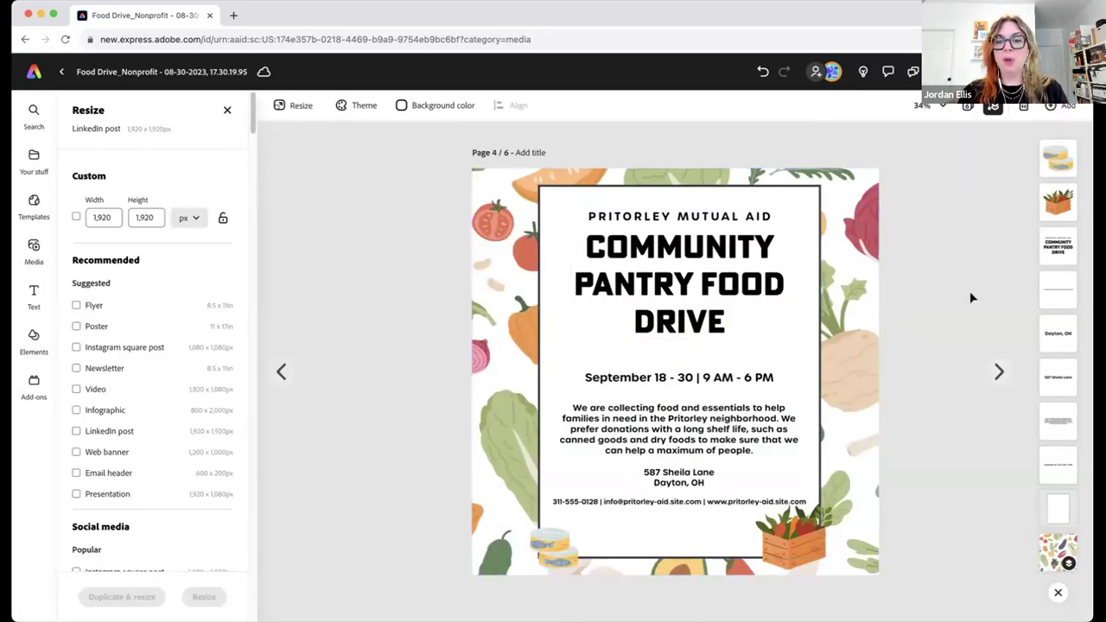
pyautogui.click(679, 436)
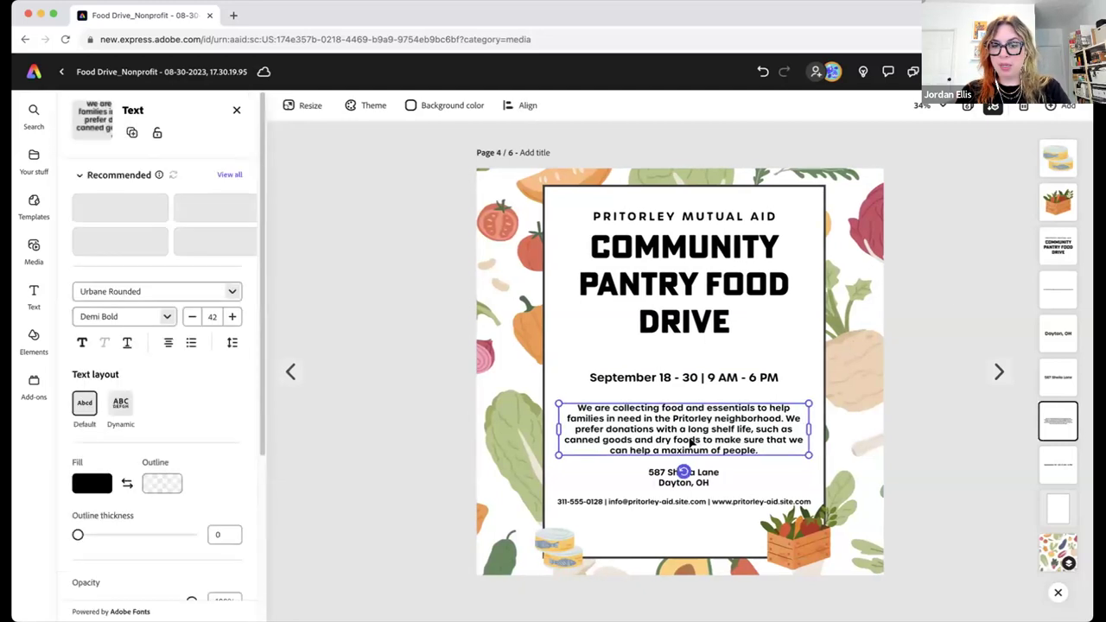
pyautogui.click(683, 501)
pyautogui.press('Delete')
pyautogui.click(672, 435)
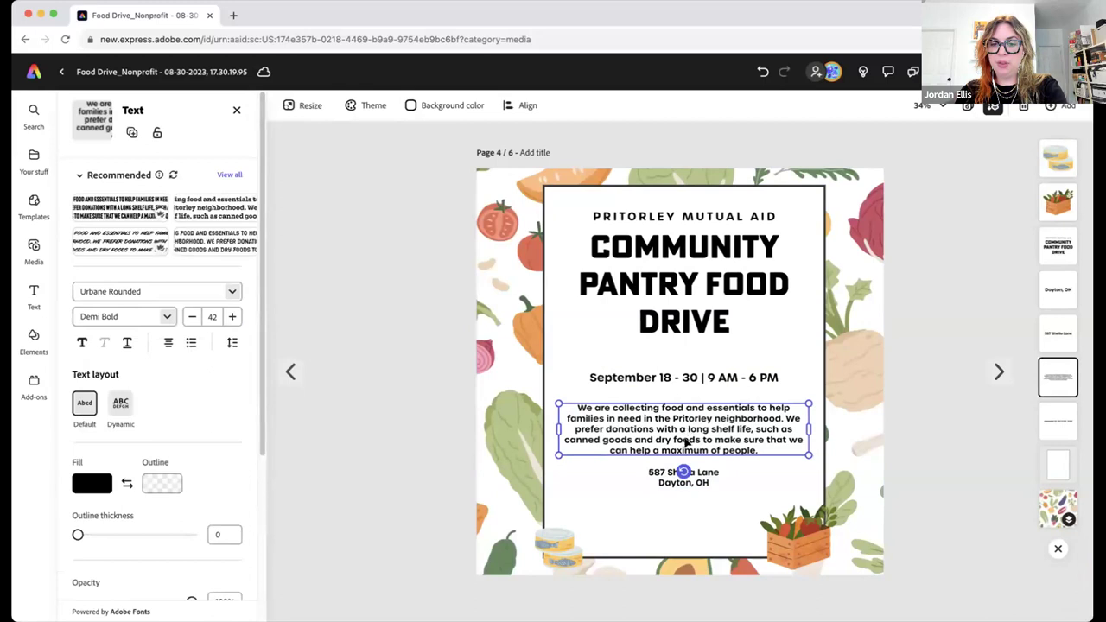
pyautogui.press('Delete')
# Enlarge the September date line and the address text, moving the address slightly lower
pyautogui.click(655, 374)
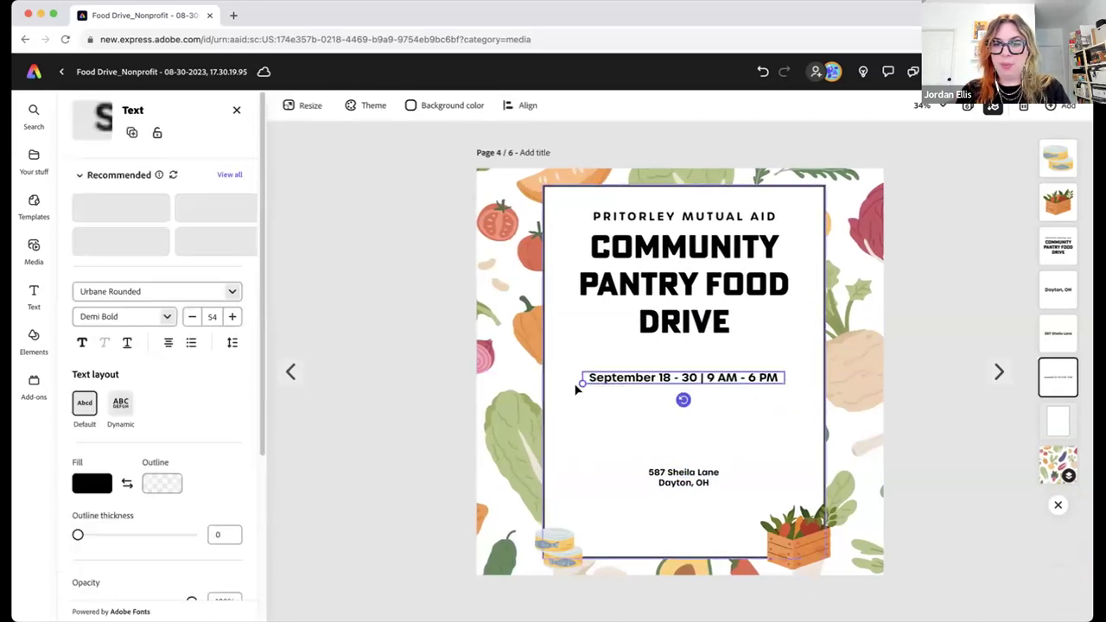
pyautogui.moveTo(546, 390); pyautogui.dragTo(575, 449)
pyautogui.click(659, 466)
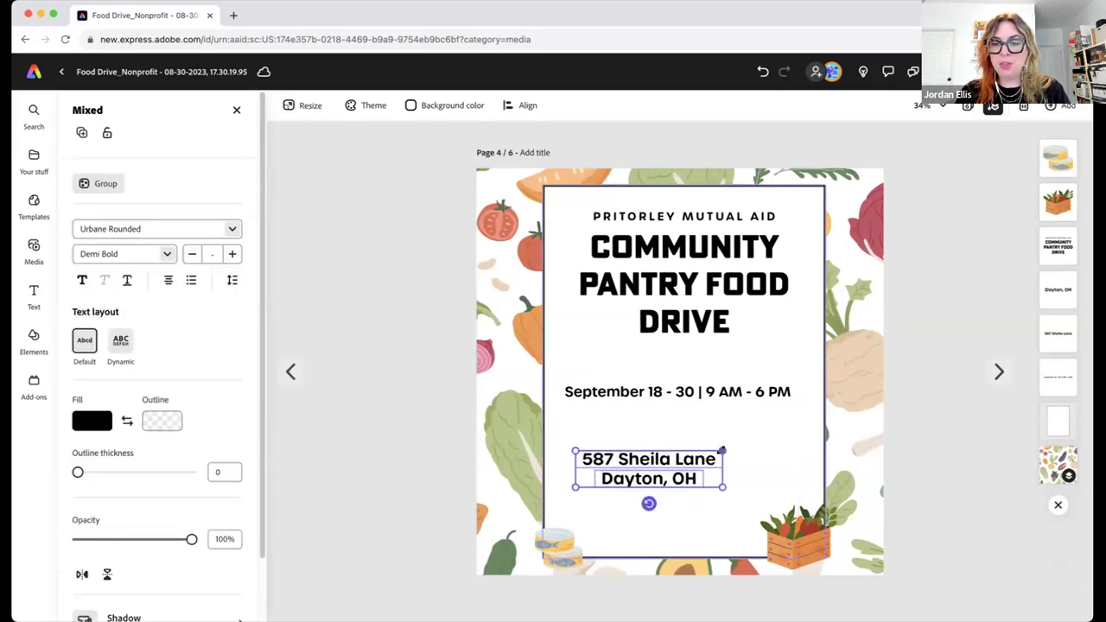
pyautogui.moveTo(726, 448); pyautogui.dragTo(771, 439)
pyautogui.moveTo(681, 458); pyautogui.dragTo(686, 482)
# Replace the '|' separator with a line break so the hours sit under the date, centred
pyautogui.click(688, 394)
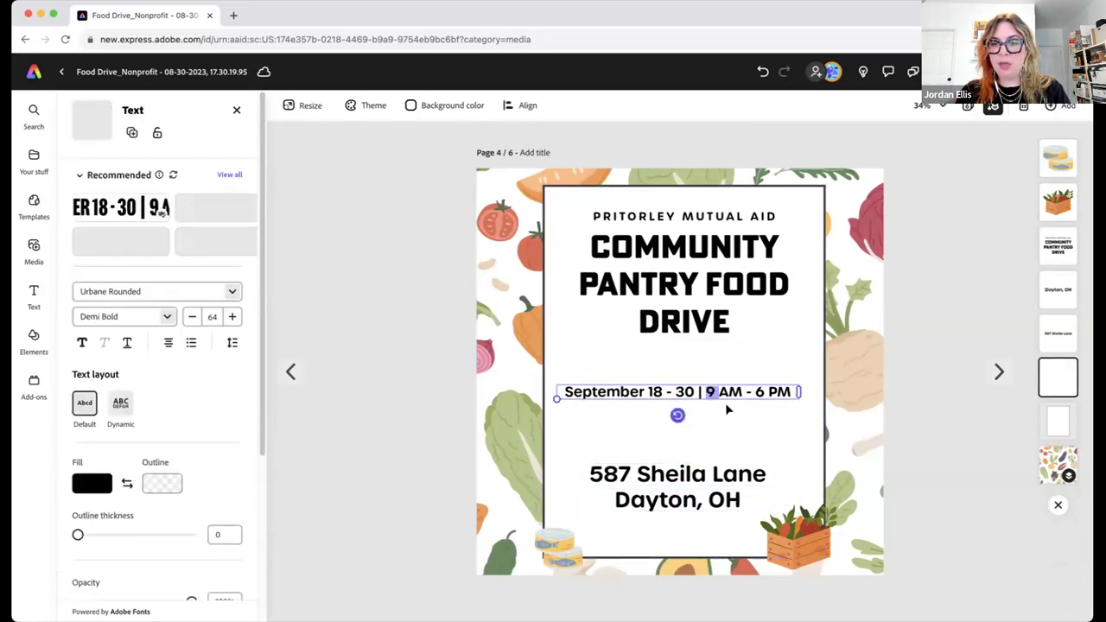
pyautogui.press('BackSpace')
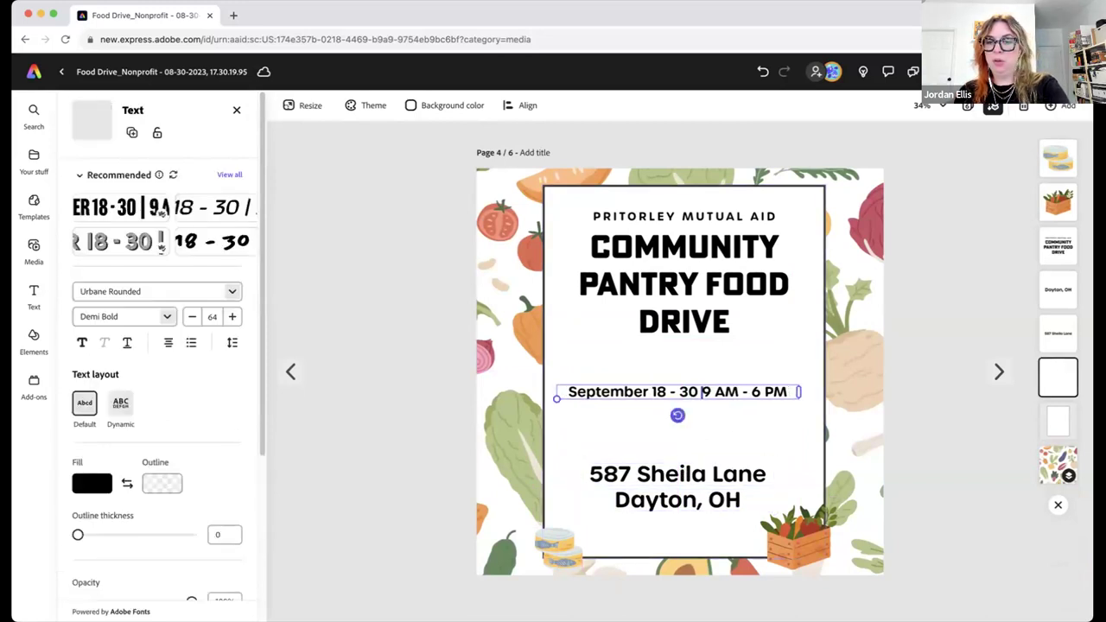
pyautogui.press('Return')
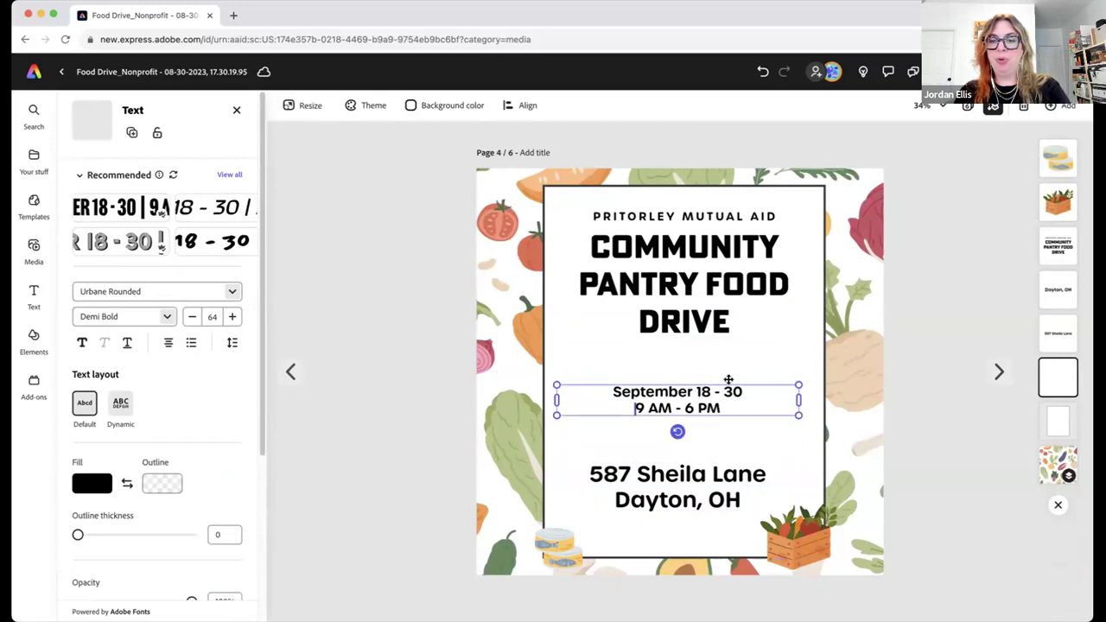
pyautogui.moveTo(694, 383); pyautogui.dragTo(697, 381)
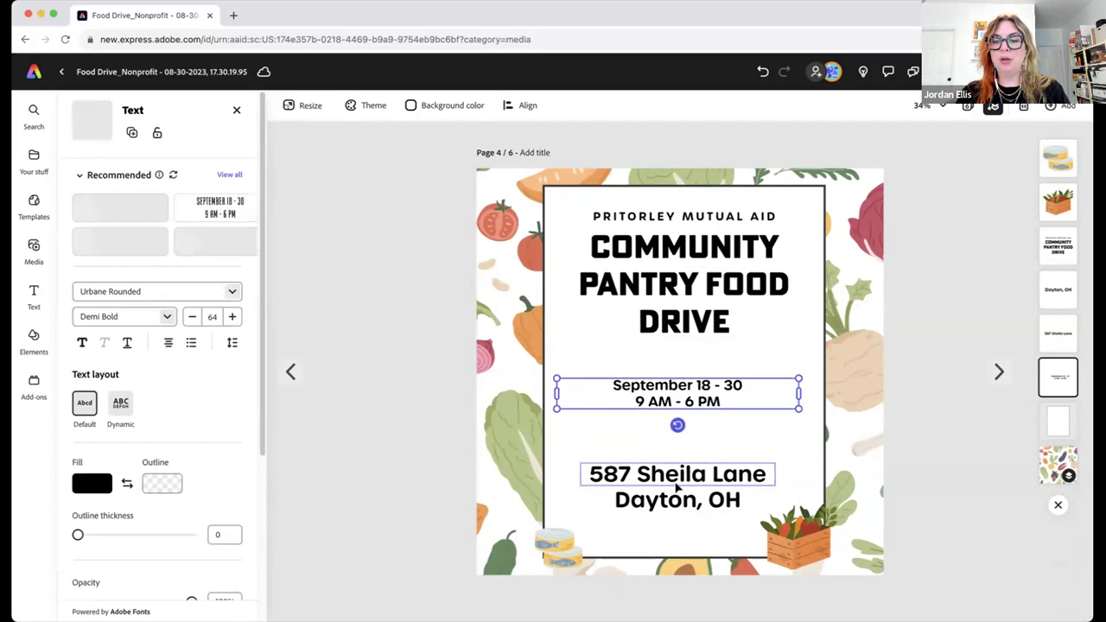
pyautogui.click(940, 375)
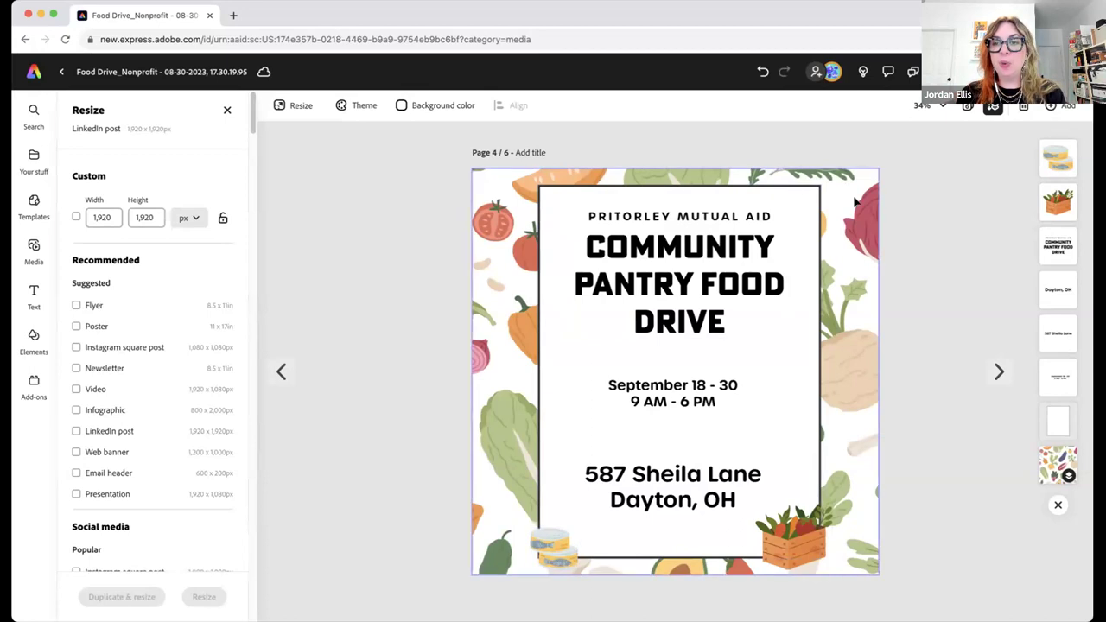
# Keep PDF as the download file format, then bring up the Share options
pyautogui.click(942, 72)
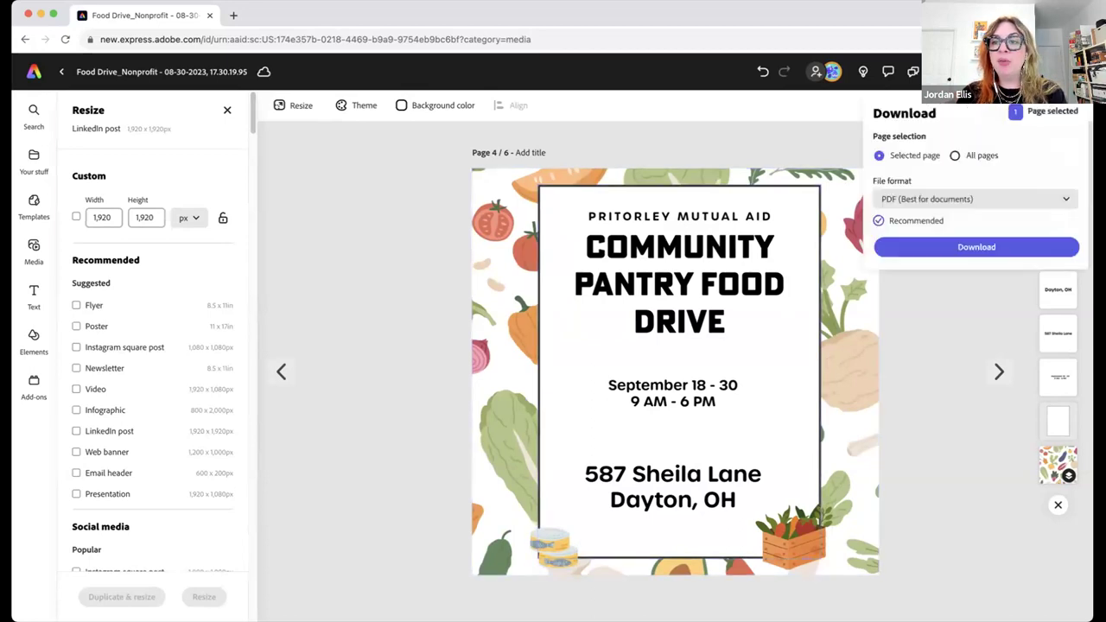
pyautogui.click(930, 198)
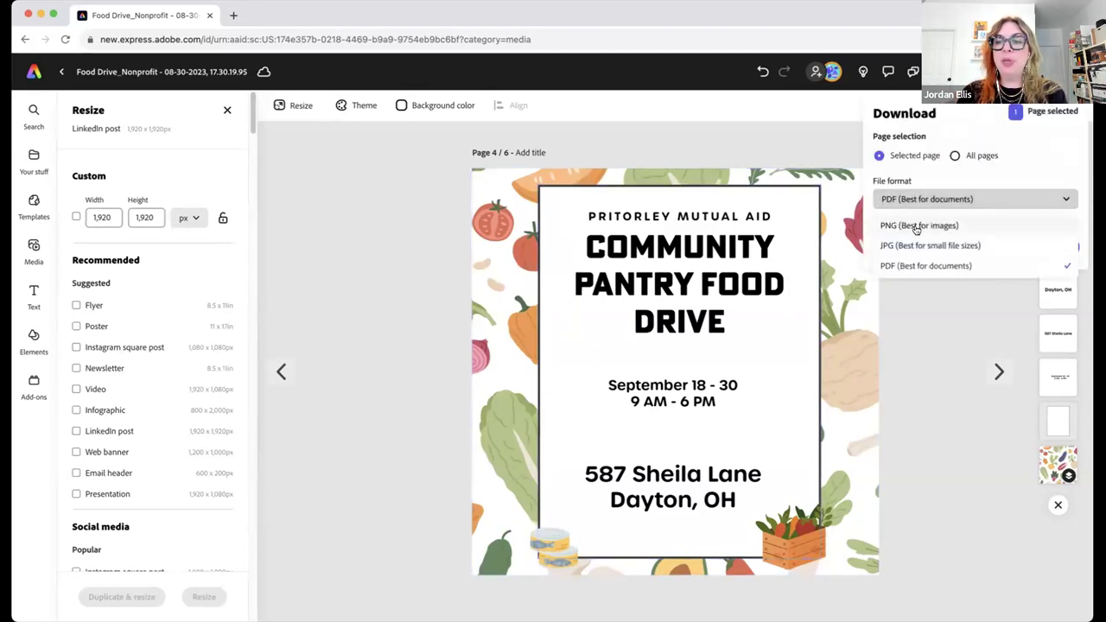
pyautogui.click(917, 316)
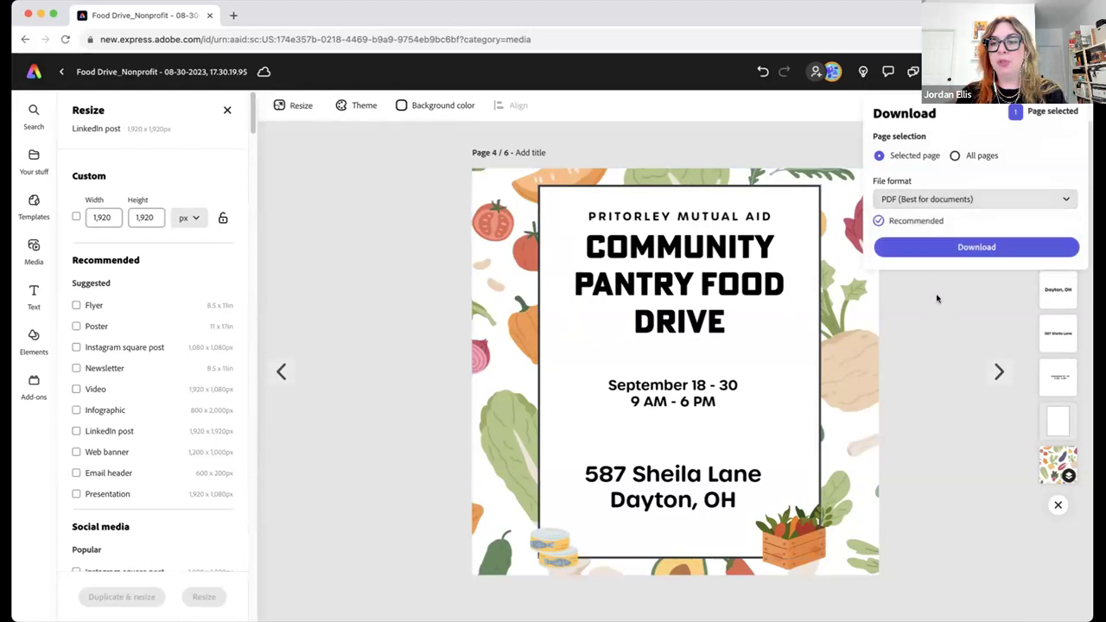
pyautogui.click(937, 299)
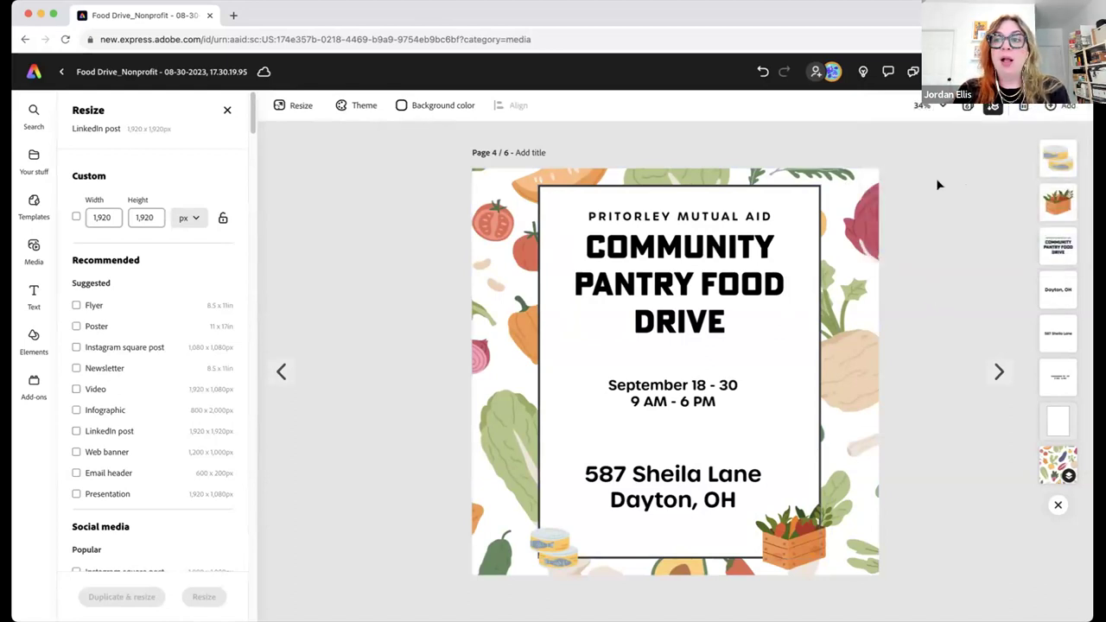
pyautogui.click(992, 104)
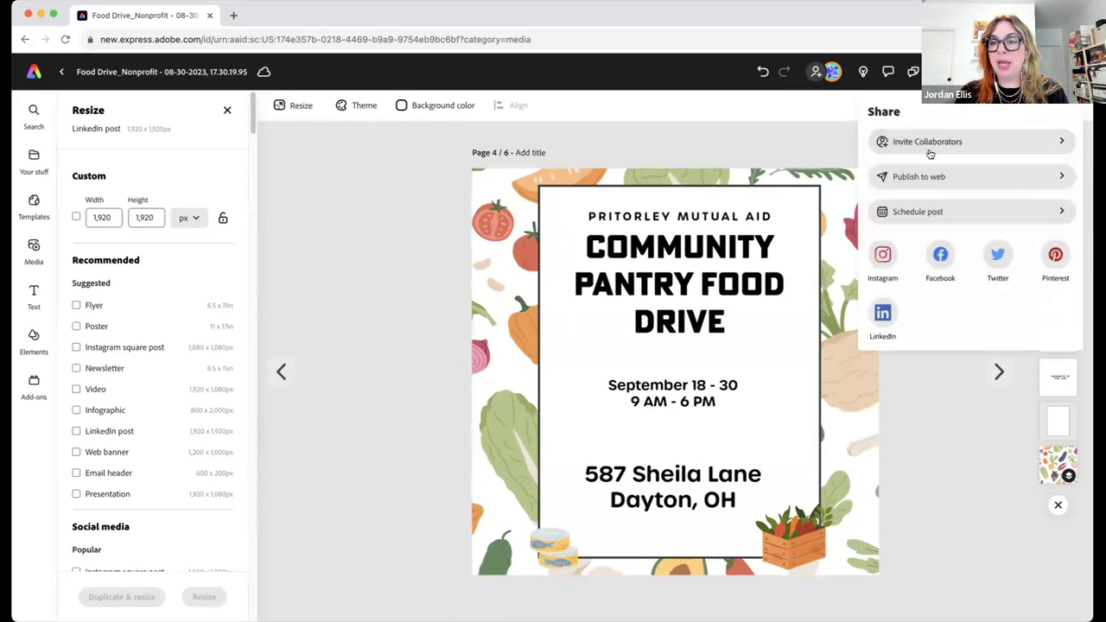
# Schedule a social post with Facebook, Instagram, Twitter and LinkedIn as channels
pyautogui.click(921, 212)
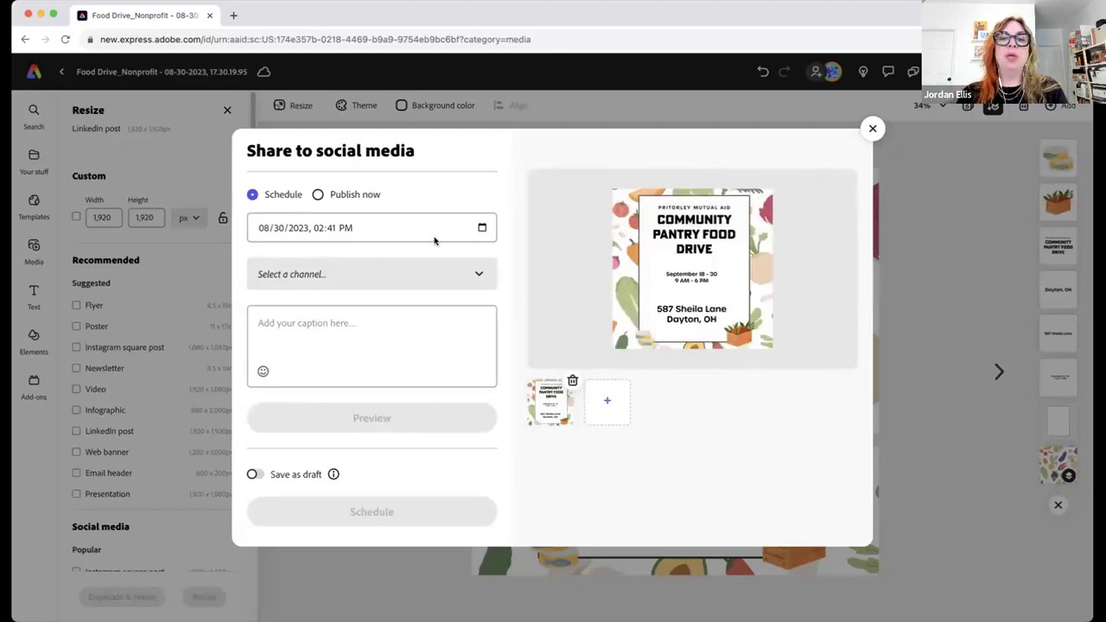
pyautogui.click(466, 274)
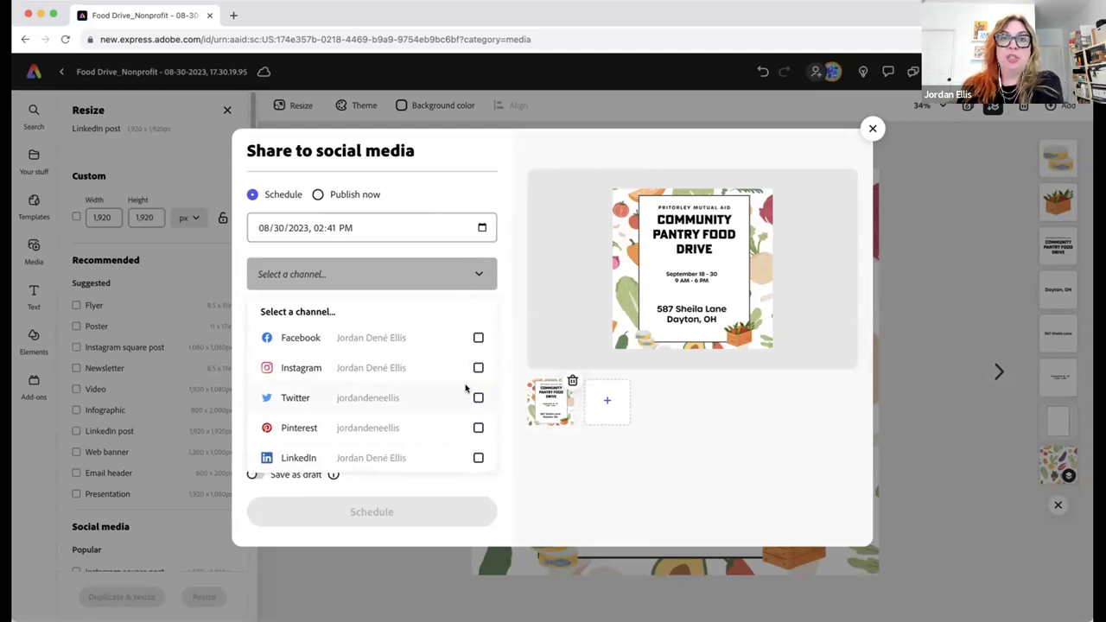
pyautogui.click(478, 337)
pyautogui.click(478, 367)
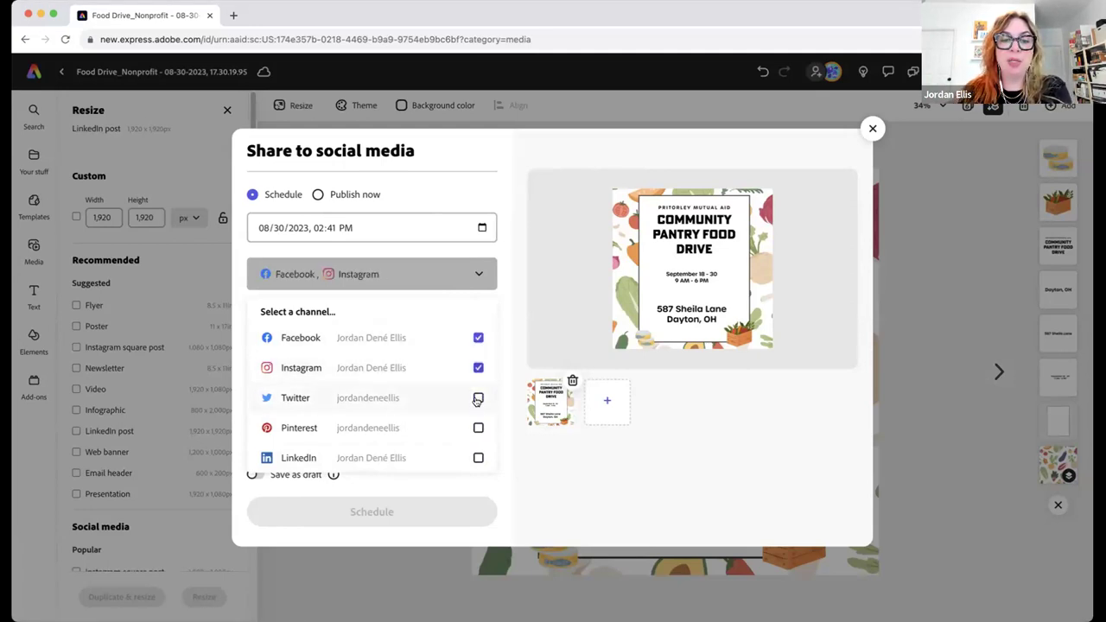
pyautogui.click(478, 398)
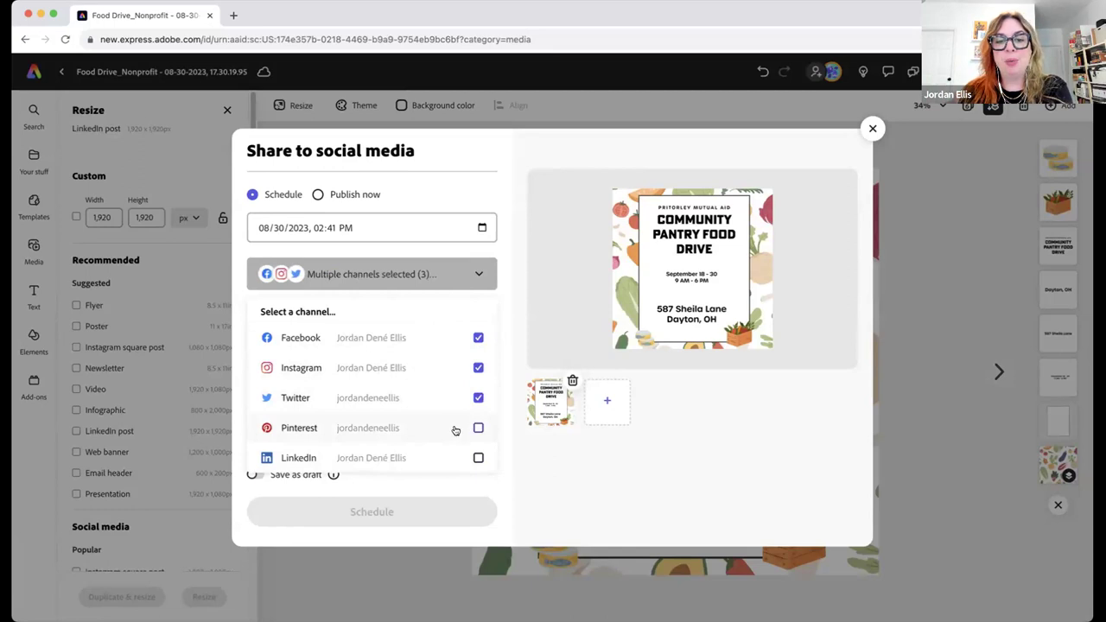
pyautogui.click(478, 458)
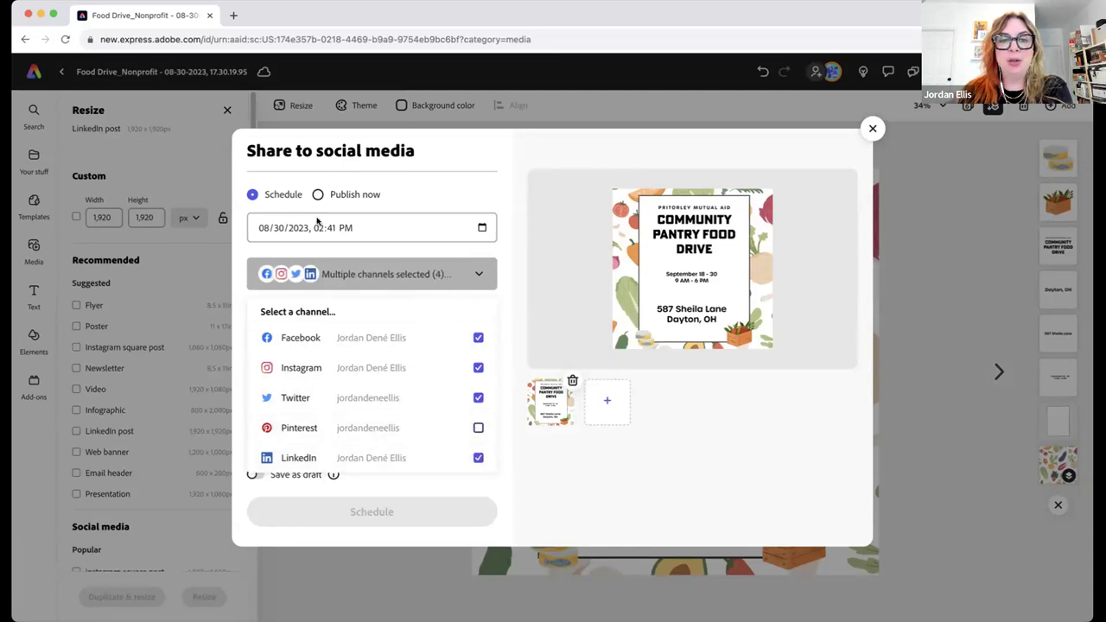
pyautogui.click(289, 229)
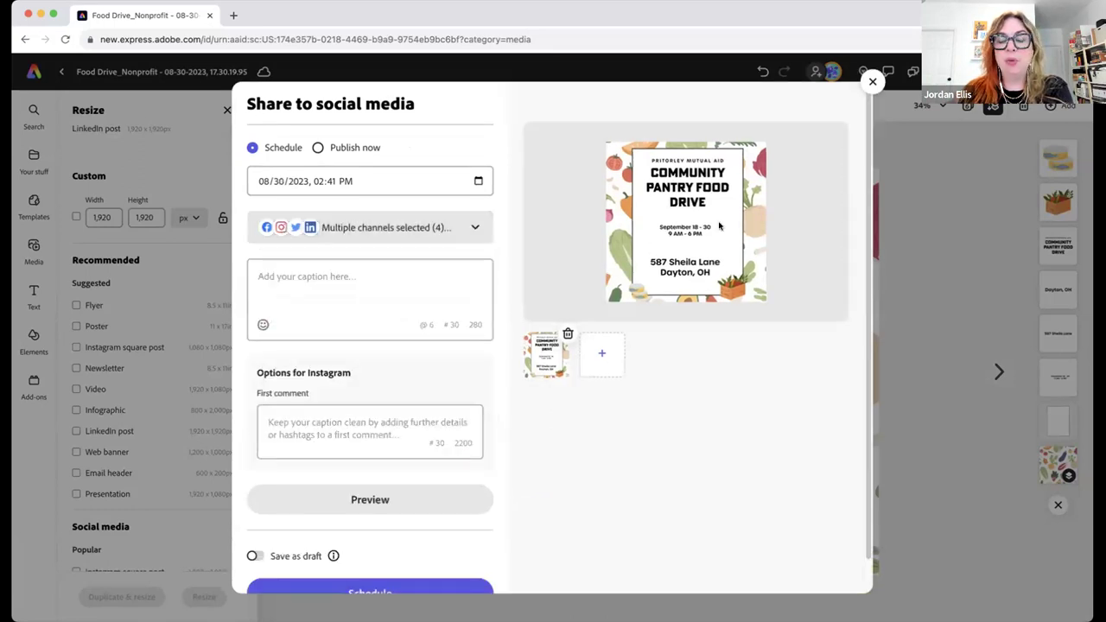
# Set the post's schedule to September 1, 2023 at 09:41 AM
pyautogui.click(266, 182)
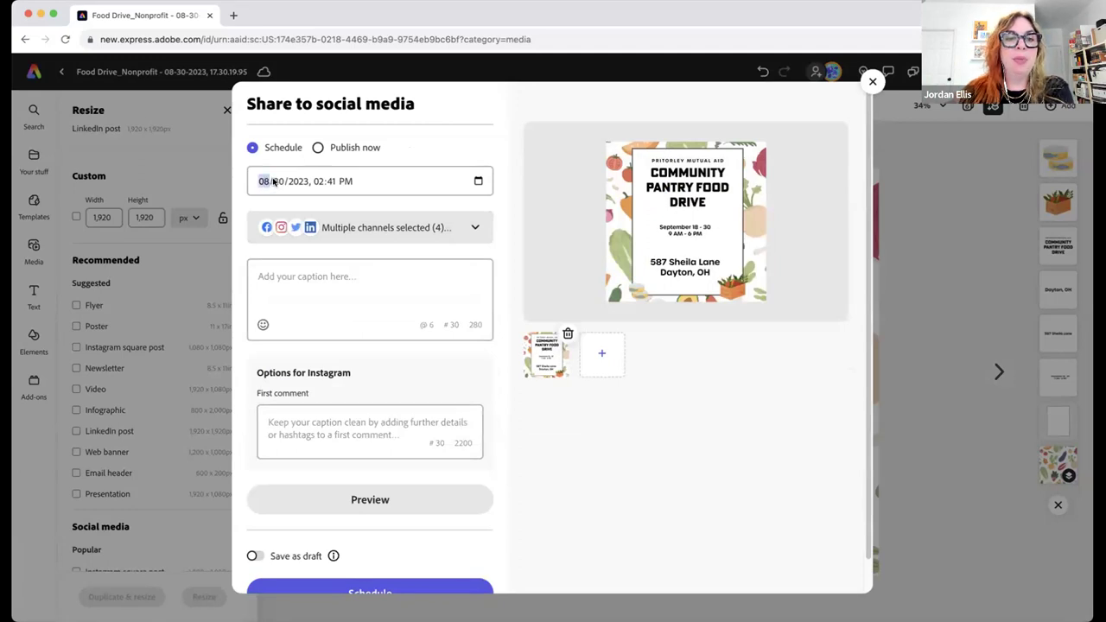
pyautogui.click(478, 183)
pyautogui.click(349, 321)
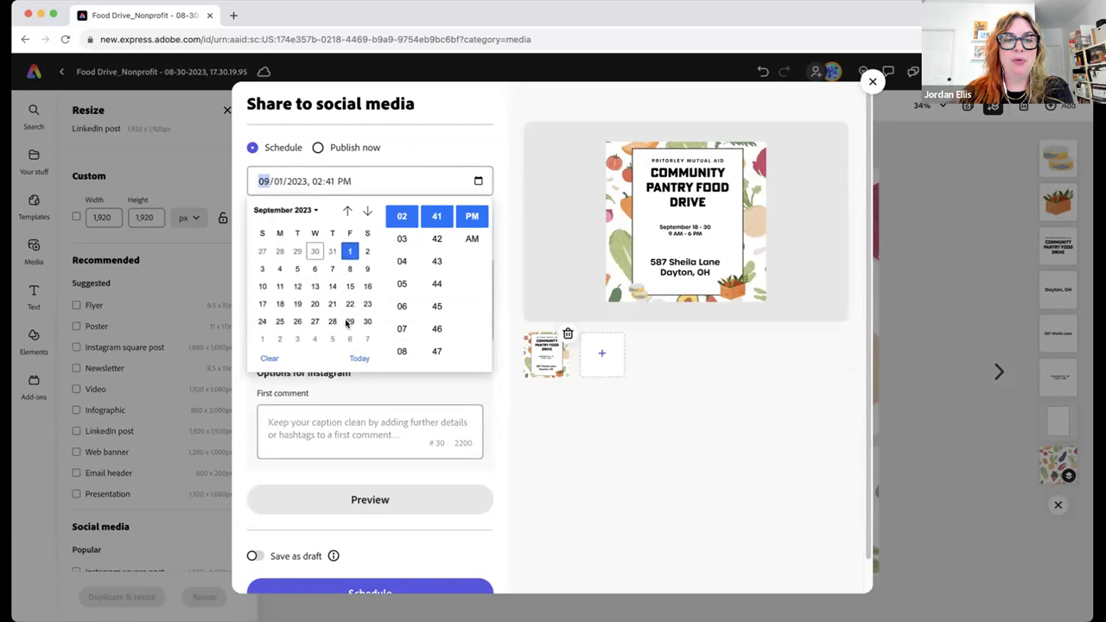
pyautogui.click(316, 181)
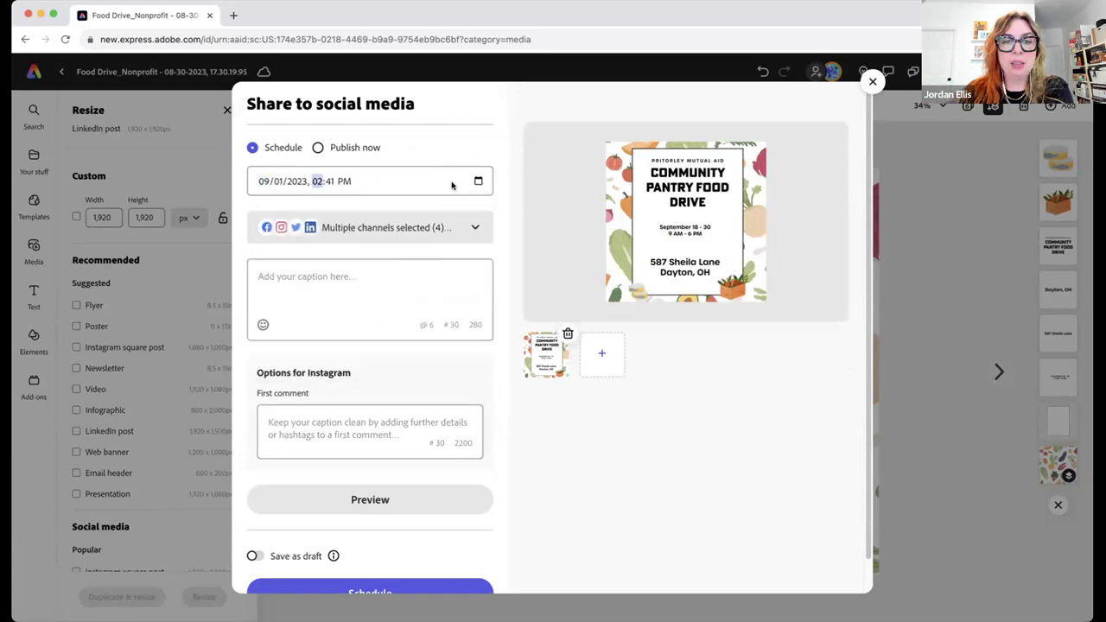
pyautogui.click(478, 181)
pyautogui.scroll(-2, 403, 285)
pyautogui.click(402, 329)
pyautogui.click(471, 237)
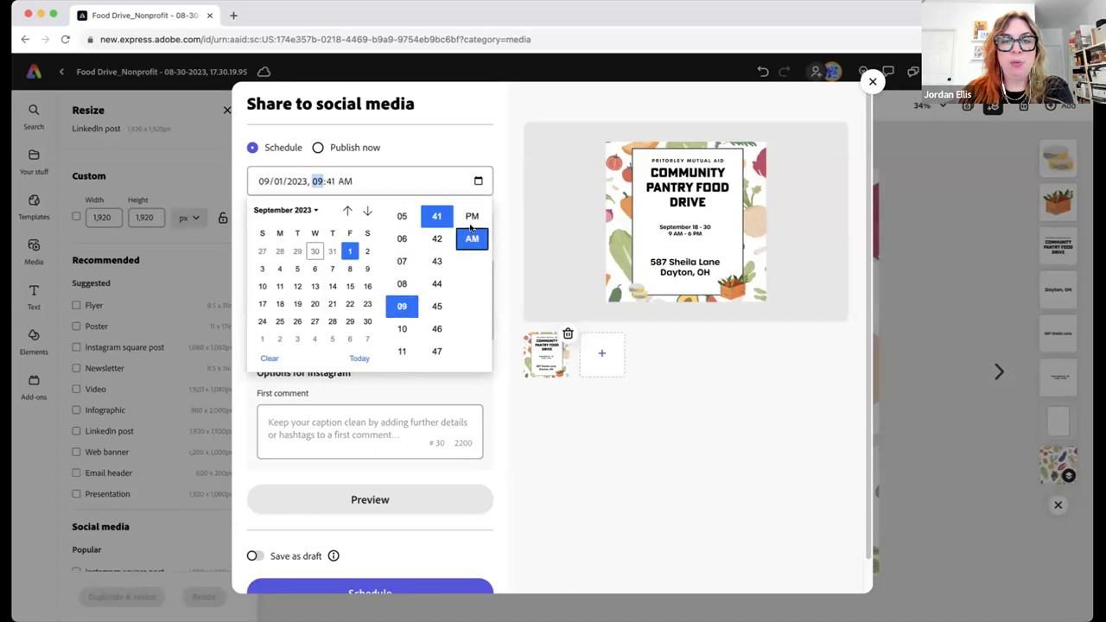
pyautogui.click(501, 158)
# Add caption 'don't miss our community food drive!' with tomato emoji, and Instagram first comment '#fooddrive #dayton #ohio'
pyautogui.click(388, 280)
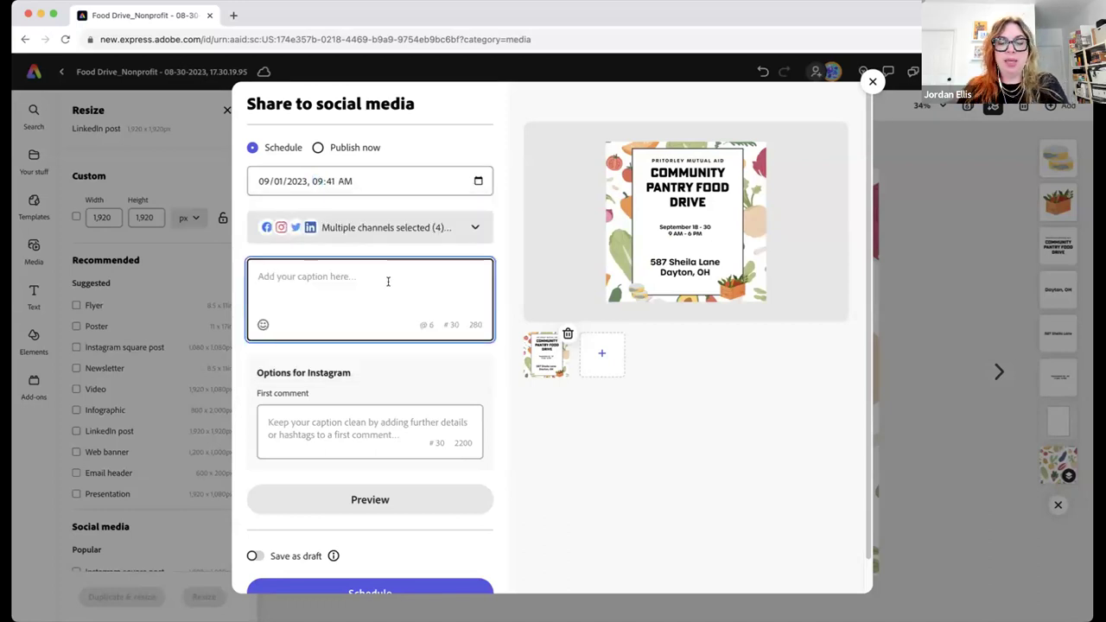
pyautogui.write('d')
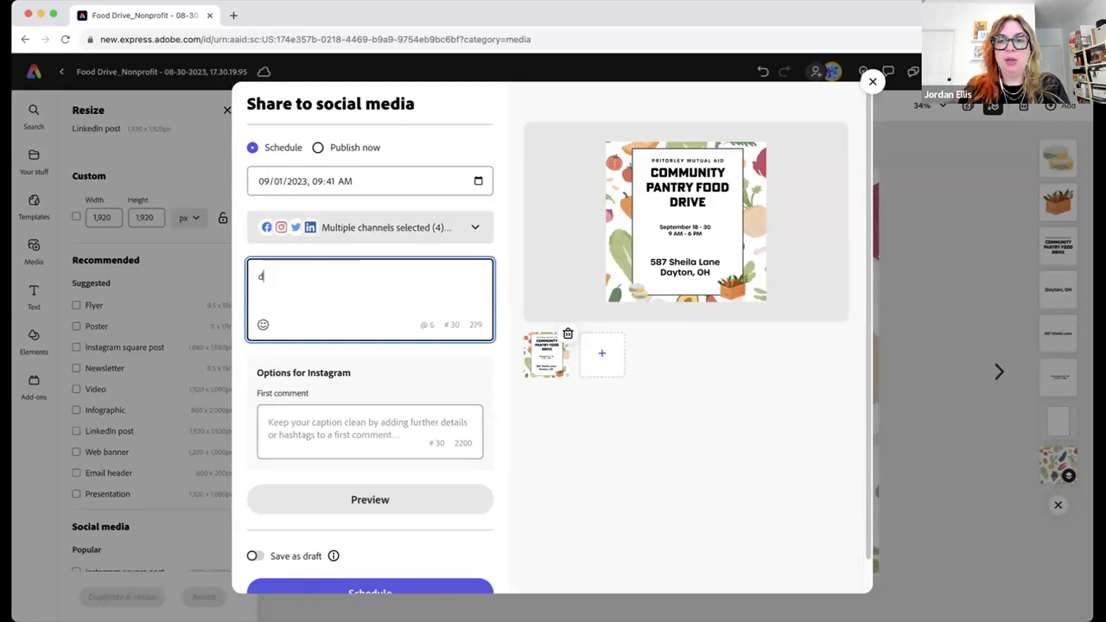
pyautogui.write("o'ntn't miss ")
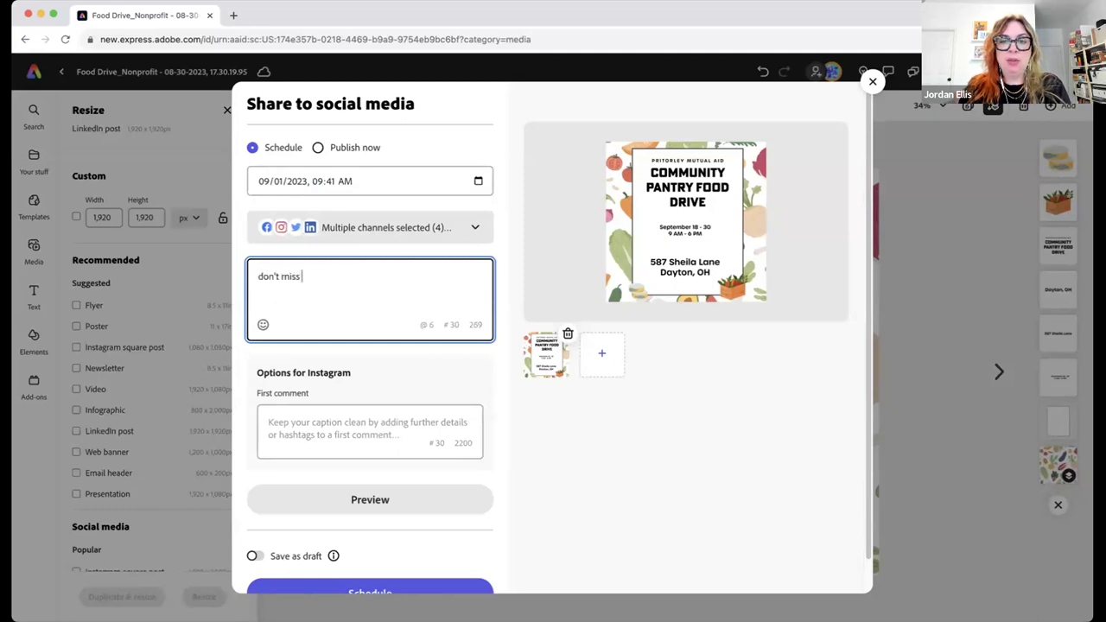
pyautogui.write('our community food drive!')
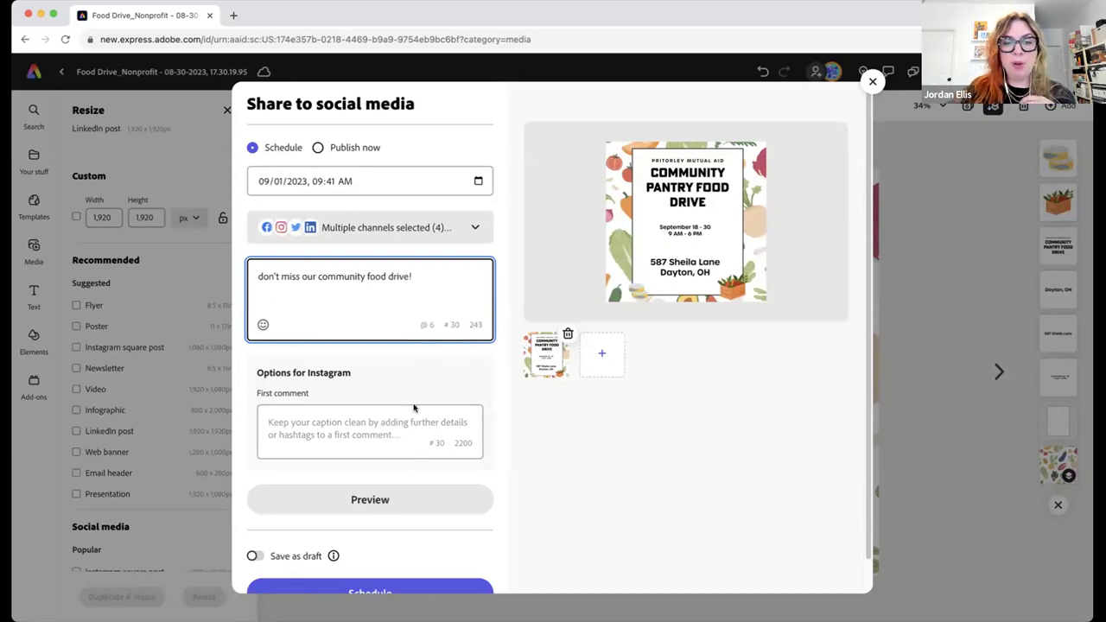
pyautogui.write('🍅')
pyautogui.scroll(-1, 363, 393)
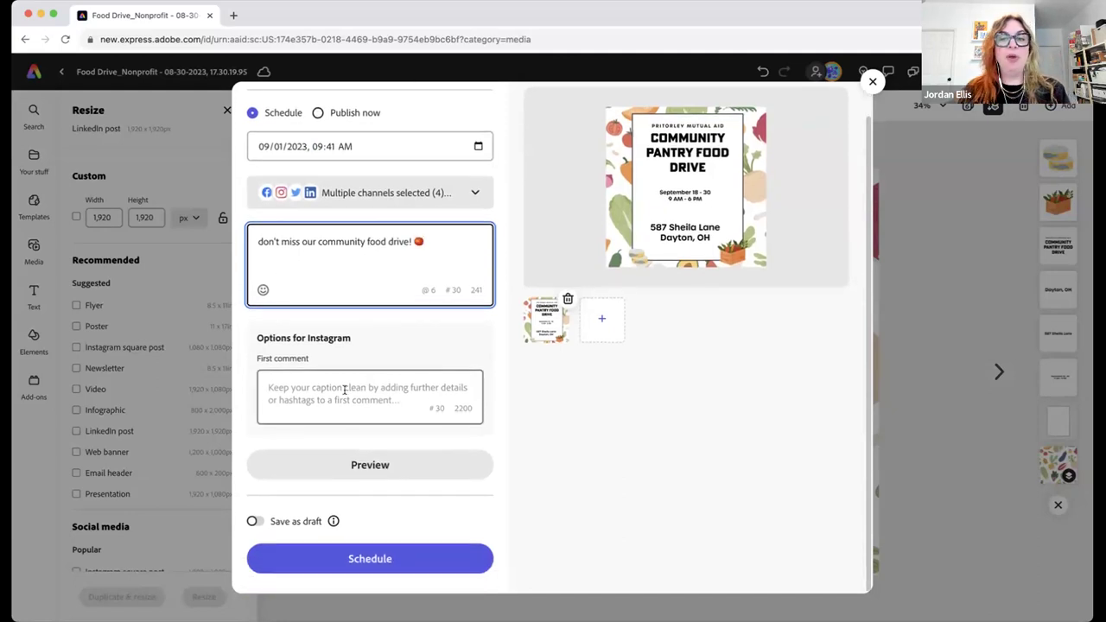
pyautogui.click(329, 390)
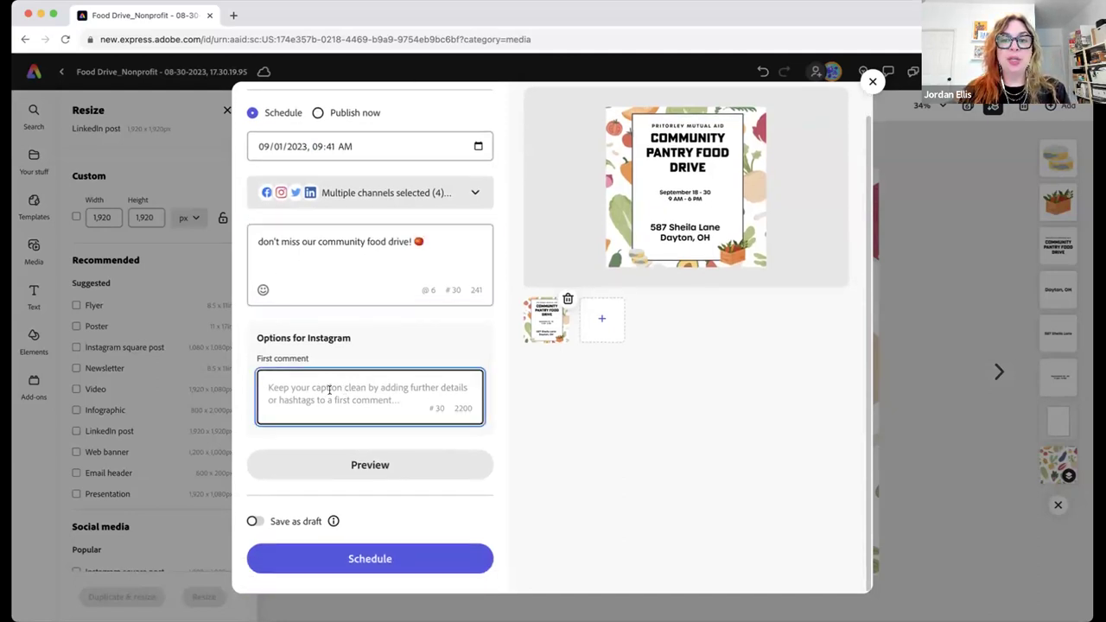
pyautogui.write('#fooddrive #day')
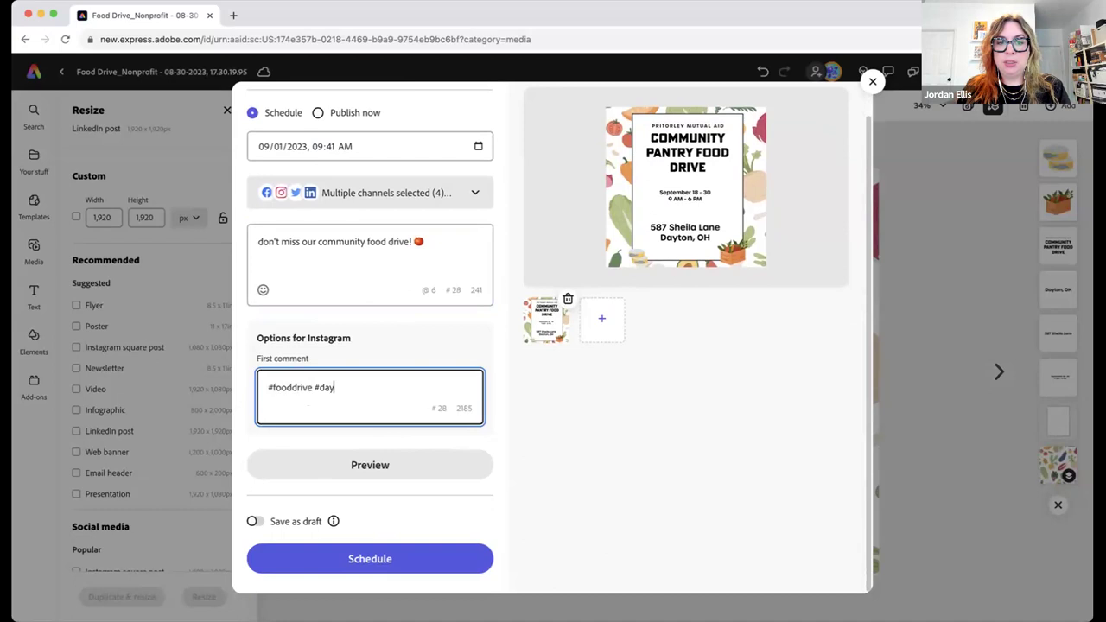
pyautogui.write('ton #ohio')
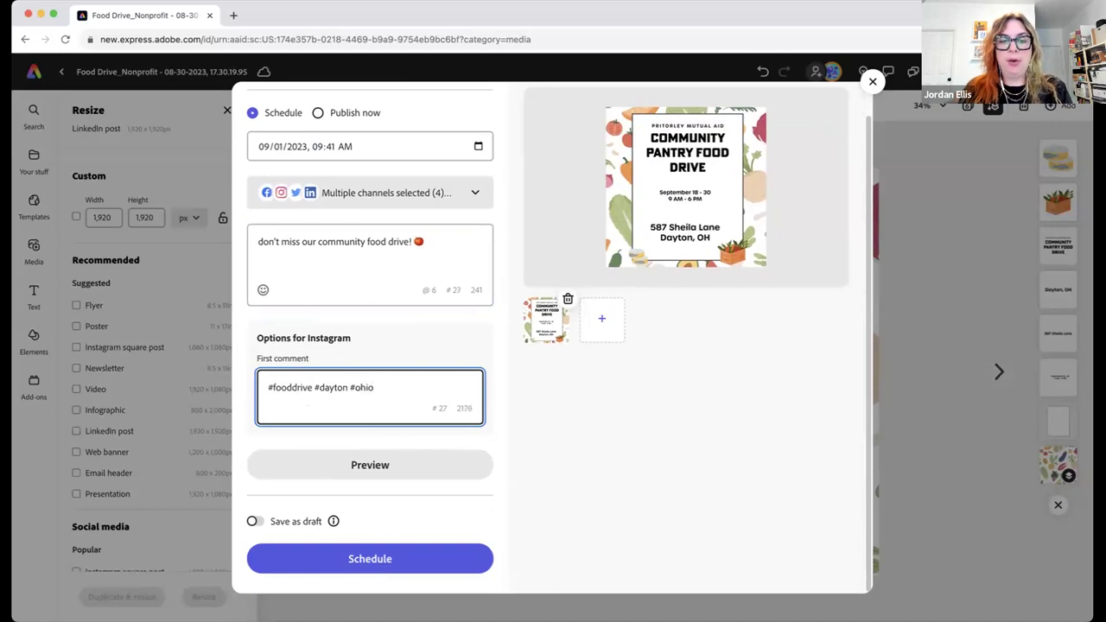
pyautogui.click(370, 465)
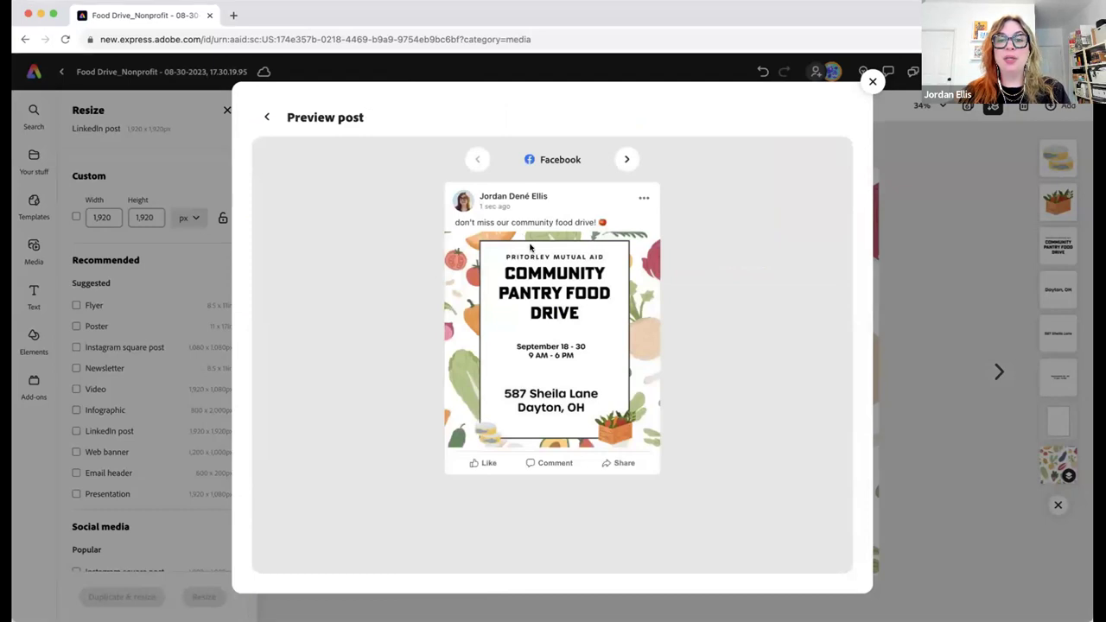
pyautogui.click(622, 162)
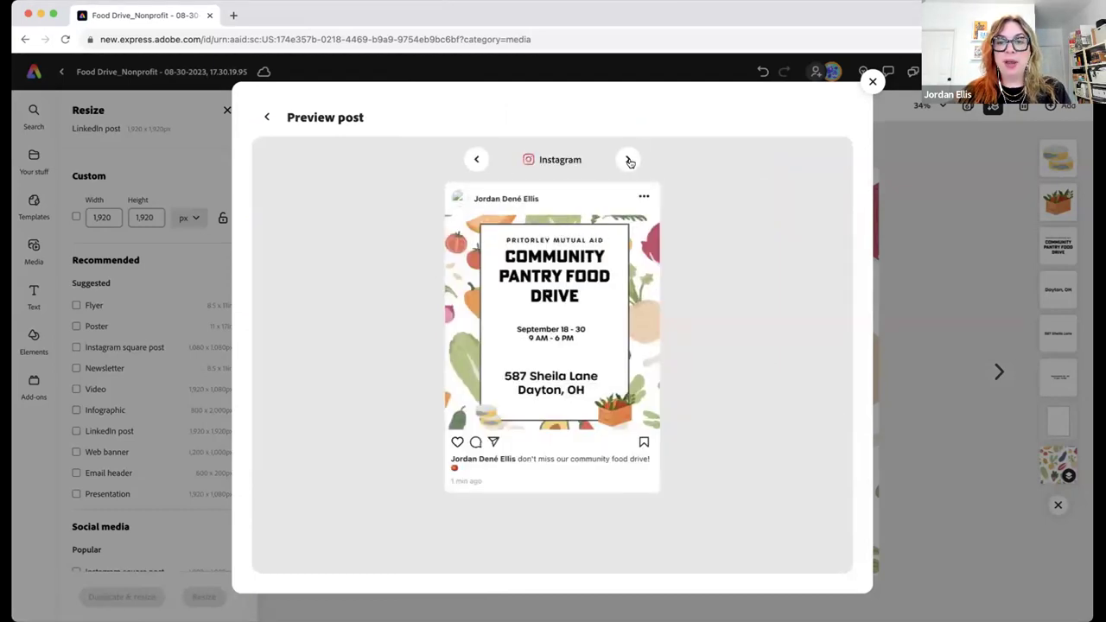
pyautogui.click(629, 161)
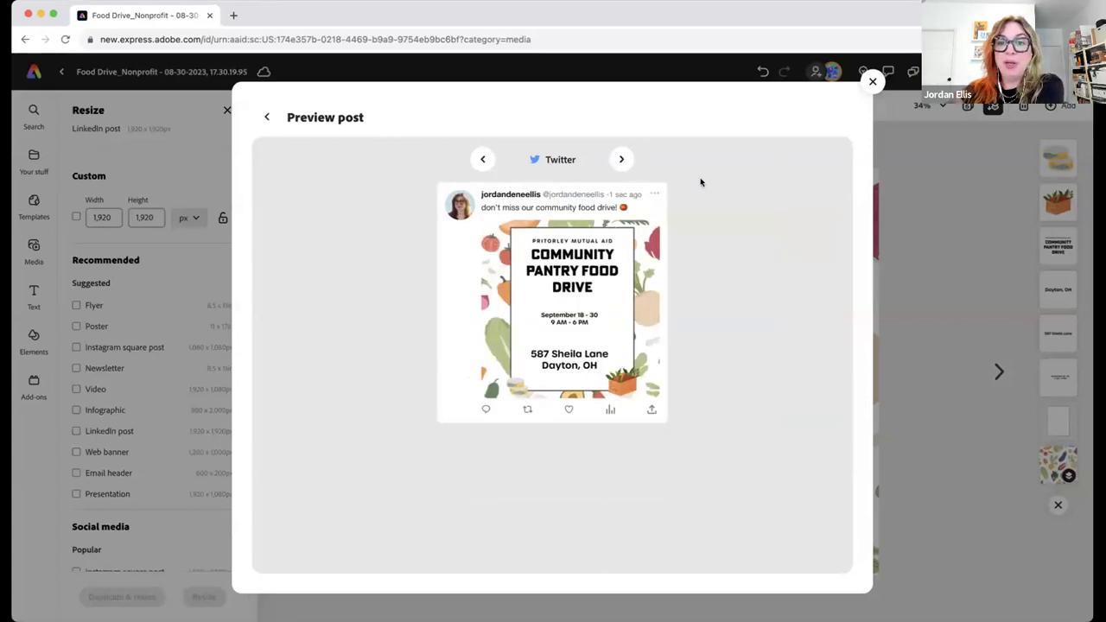
pyautogui.click(618, 161)
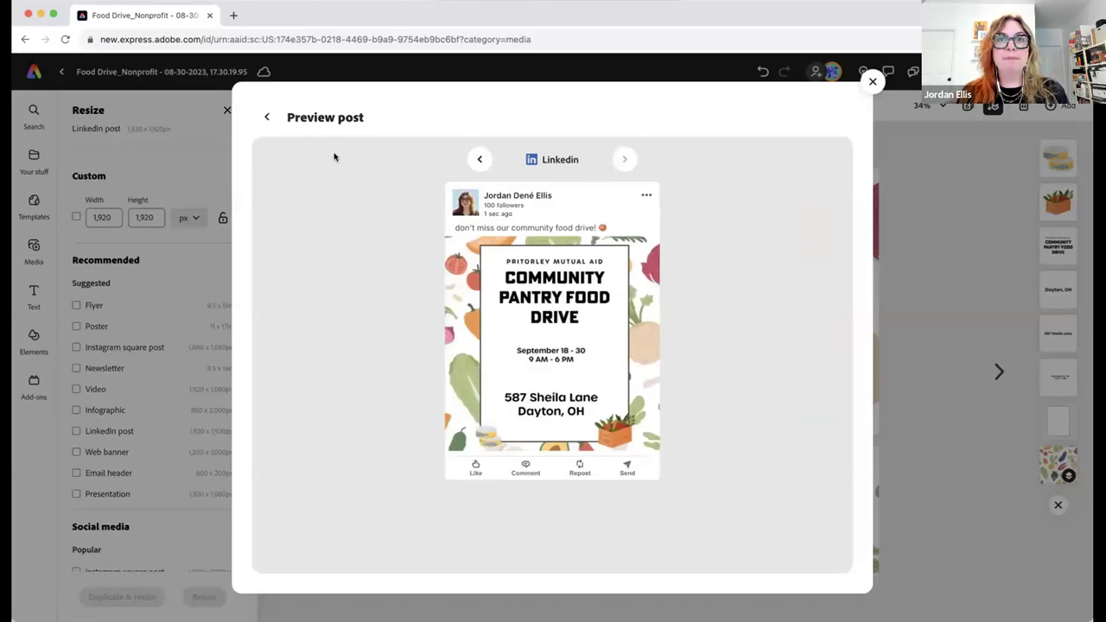
pyautogui.click(266, 116)
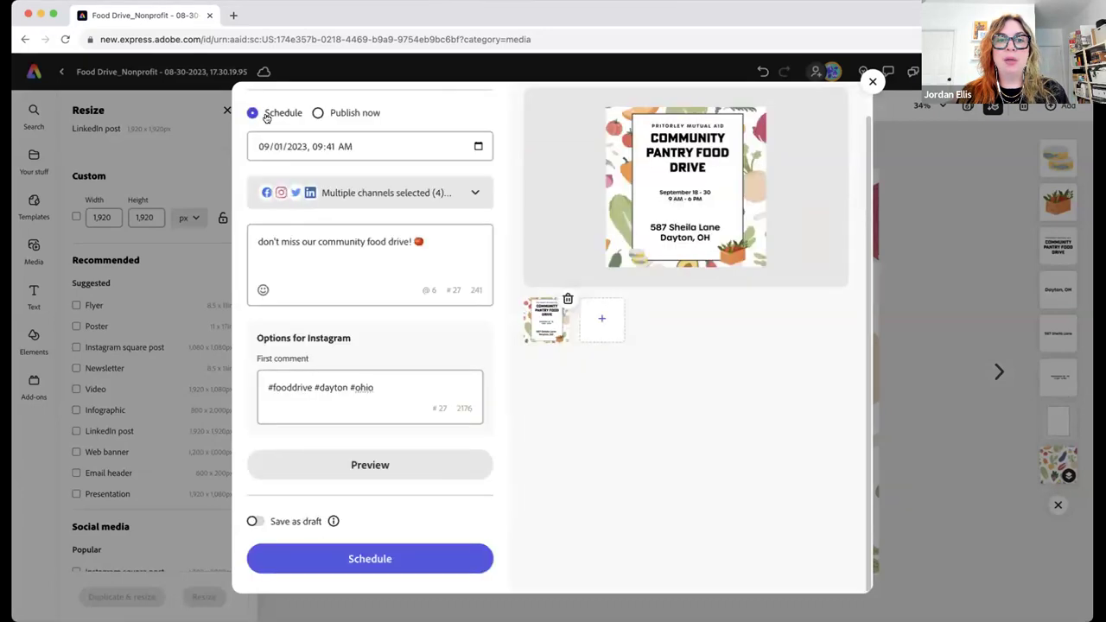
# Add the scheduled social post as a draft and return to the editor
pyautogui.click(260, 523)
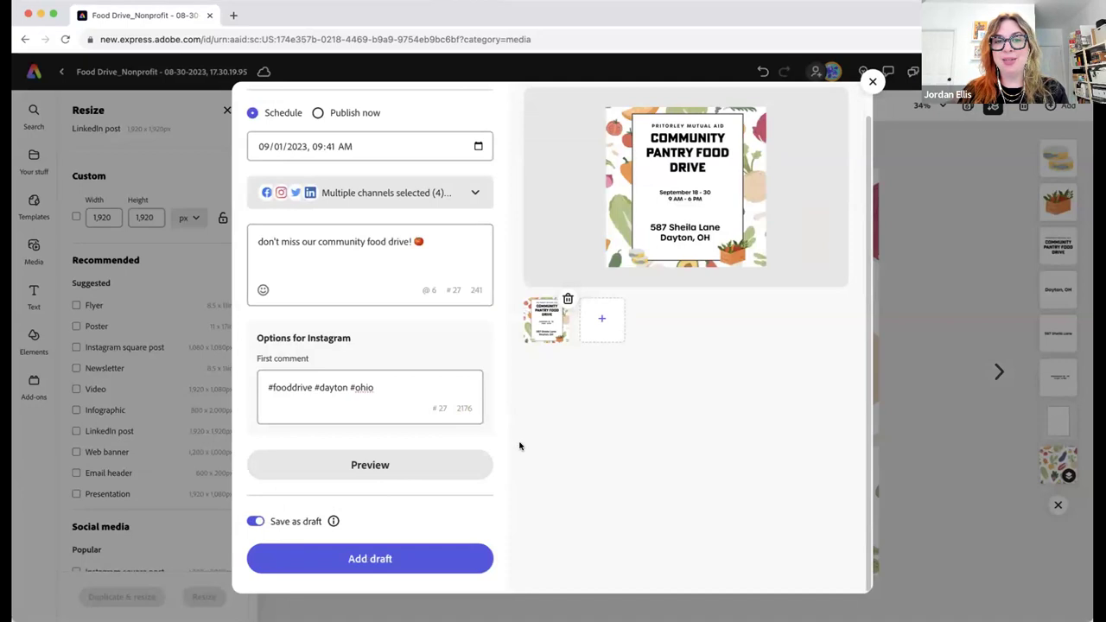
pyautogui.scroll(2, 519, 444)
pyautogui.scroll(-2, 519, 446)
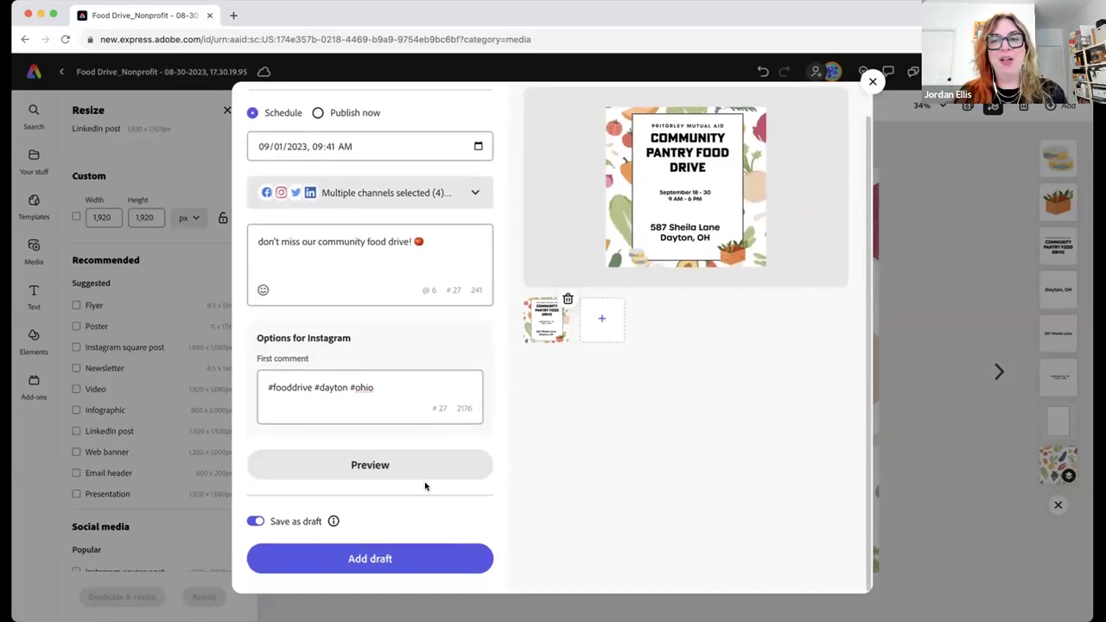
pyautogui.click(391, 559)
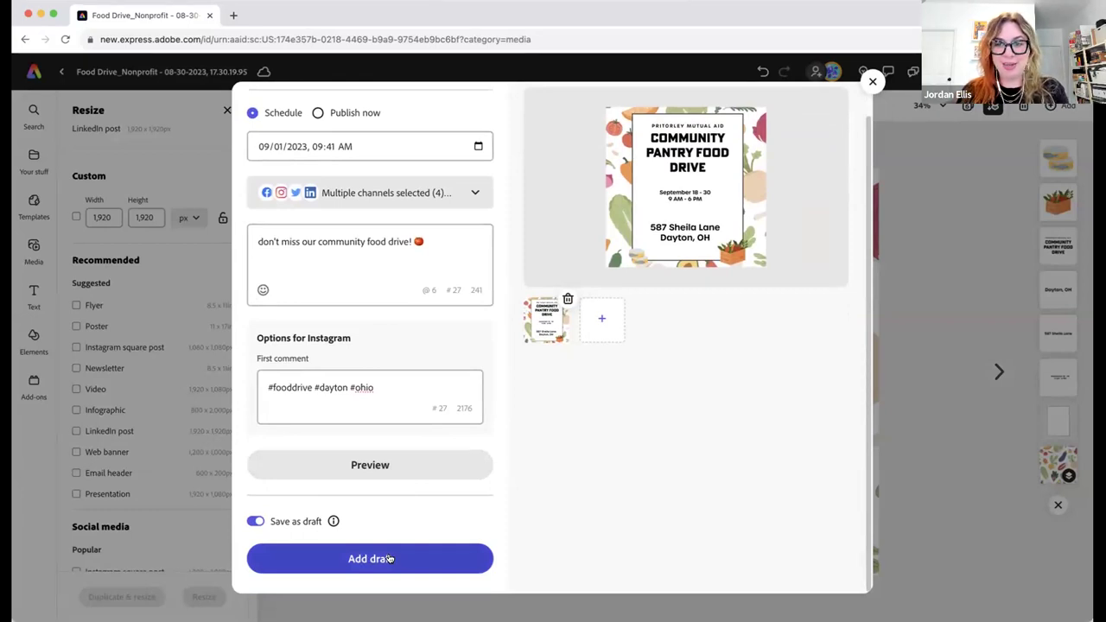
pyautogui.click(254, 522)
pyautogui.click(255, 522)
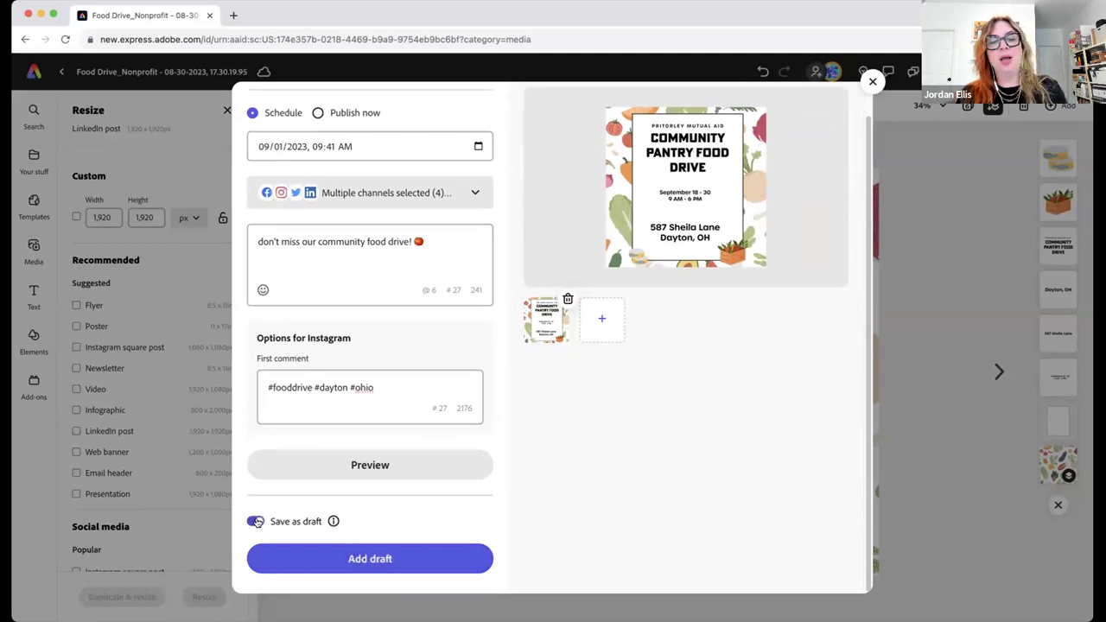
pyautogui.click(365, 559)
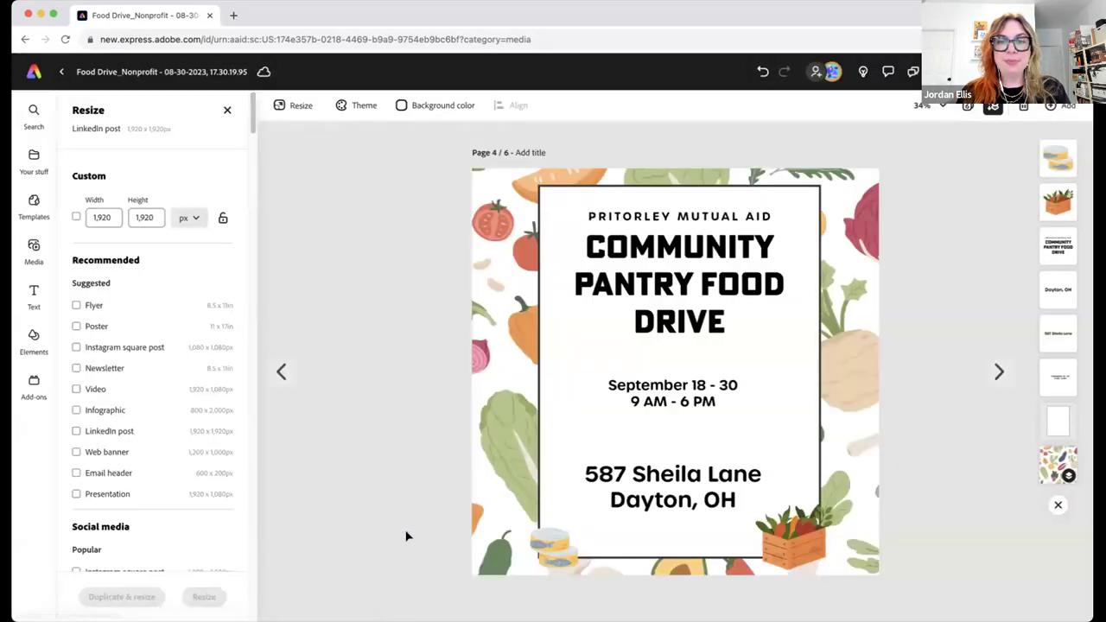
# Leave the design and open the Schedule calendar of social posts
pyautogui.click(33, 75)
pyautogui.click(34, 294)
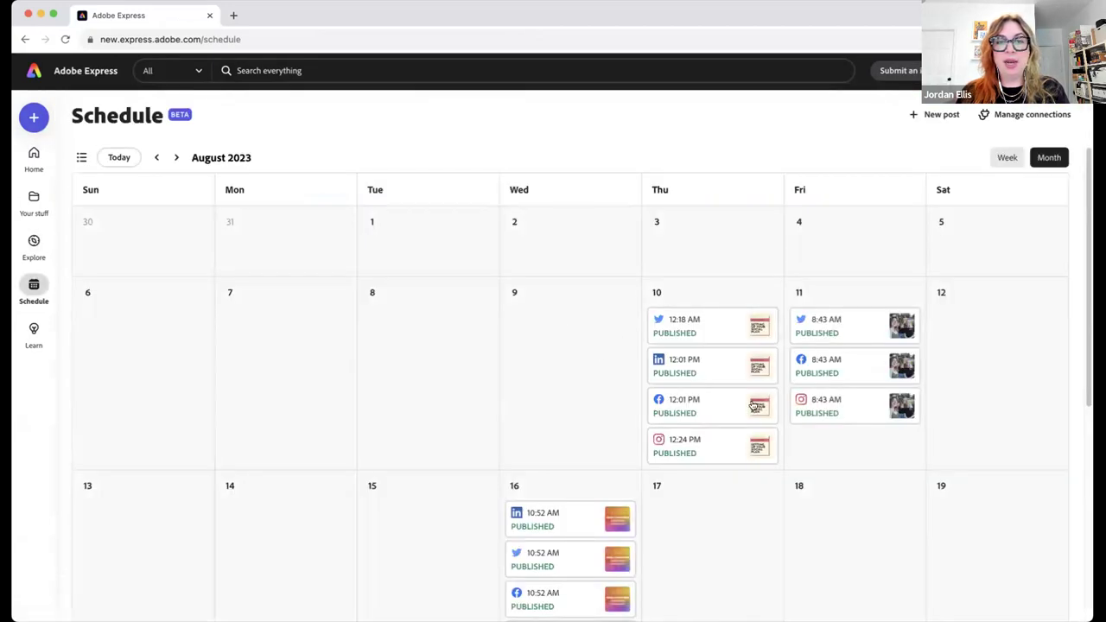
pyautogui.moveTo(862, 350)
pyautogui.scroll(-5, 862, 350)
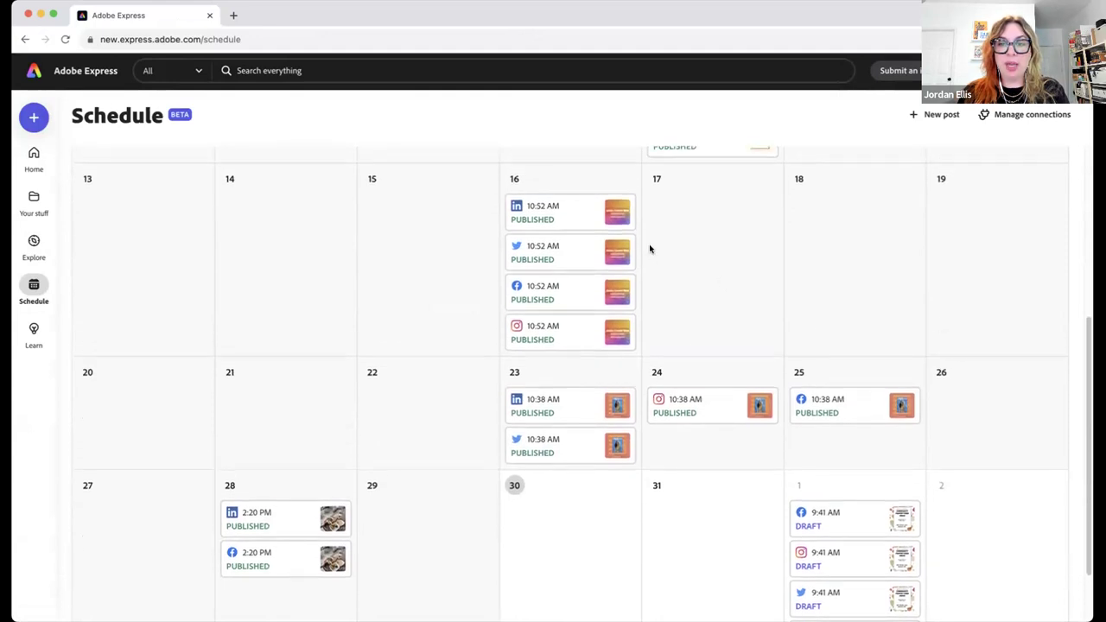
# Review the Aug 16 and Aug 28 LinkedIn posts and the September 1 Facebook draft
pyautogui.click(563, 221)
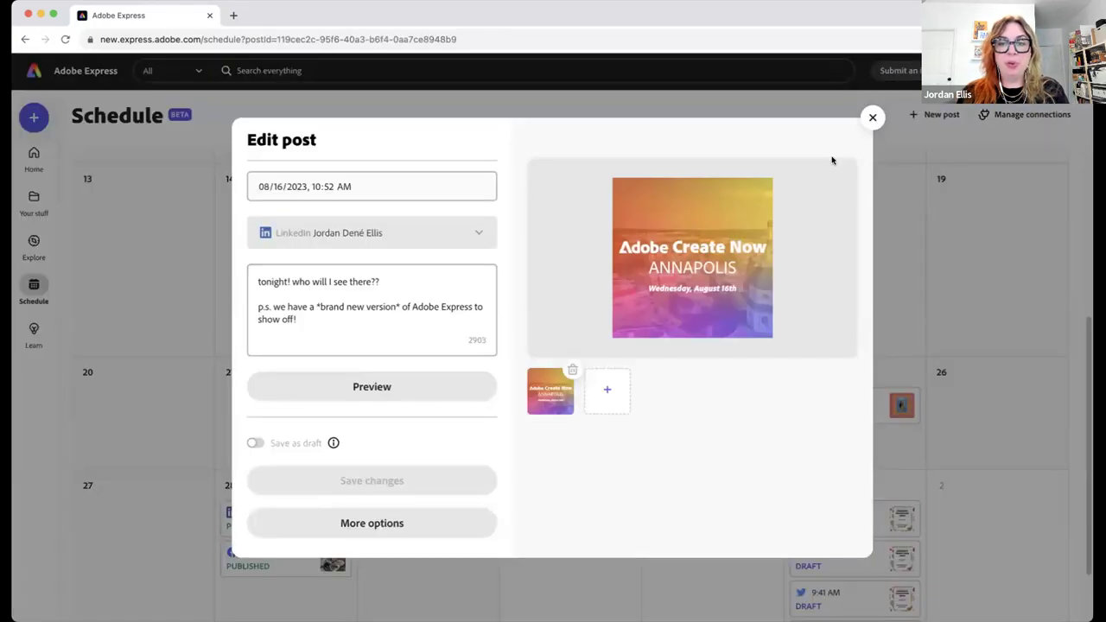
pyautogui.click(873, 119)
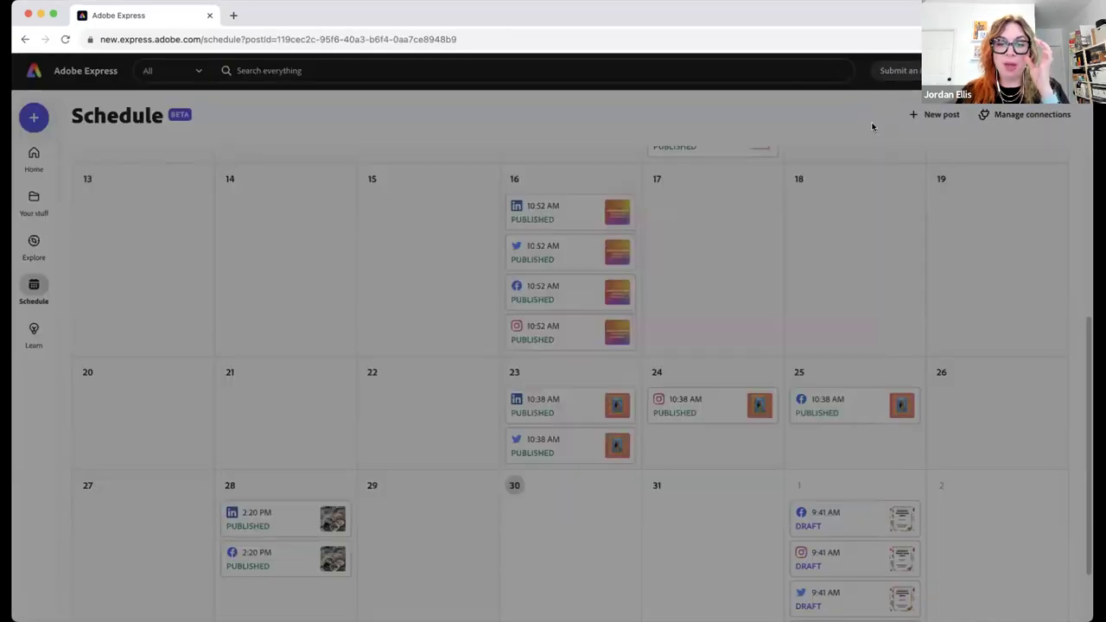
pyautogui.scroll(-2, 773, 288)
pyautogui.click(296, 434)
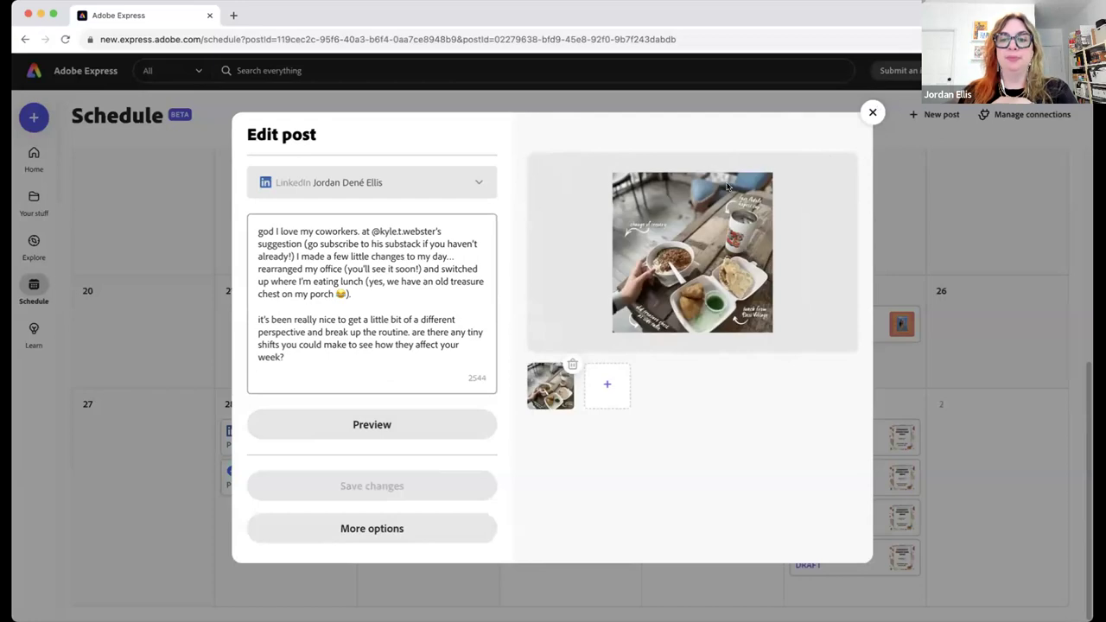
pyautogui.click(872, 112)
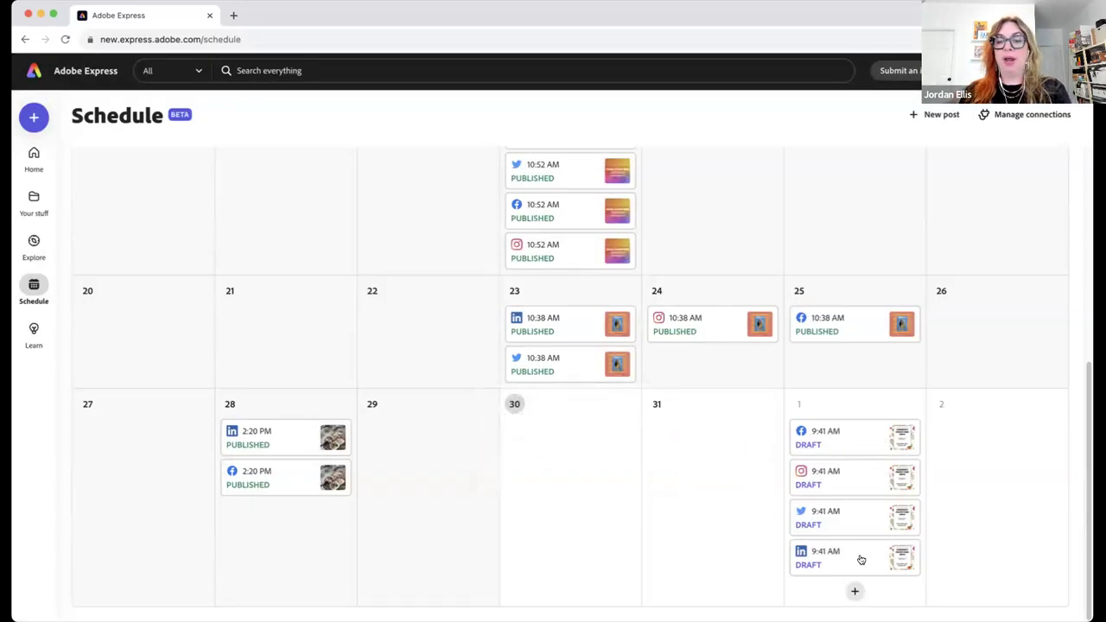
pyautogui.click(847, 447)
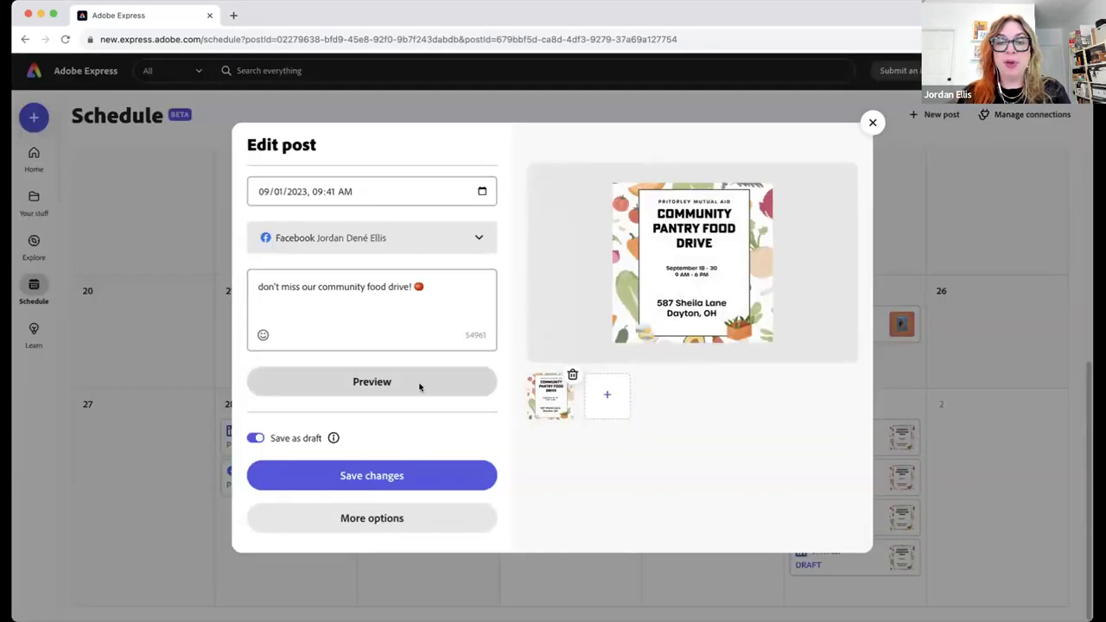
pyautogui.click(872, 121)
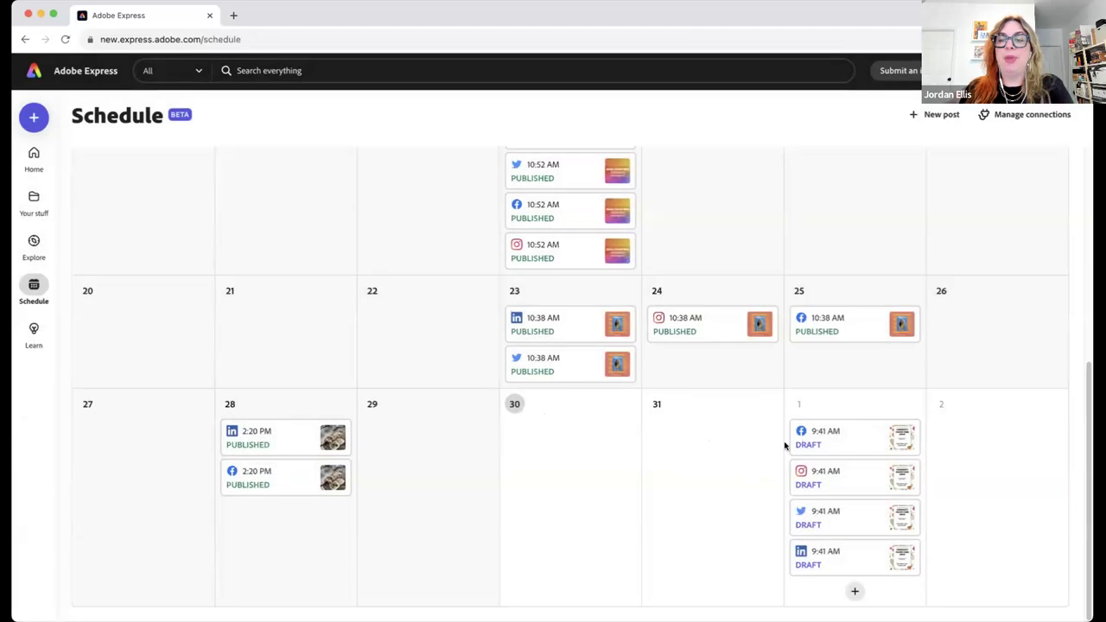
# Move the Facebook and Instagram drafts to September 2 and check the week view with unscheduled posts
pyautogui.moveTo(835, 432); pyautogui.dragTo(929, 445)
pyautogui.moveTo(835, 479); pyautogui.dragTo(961, 515)
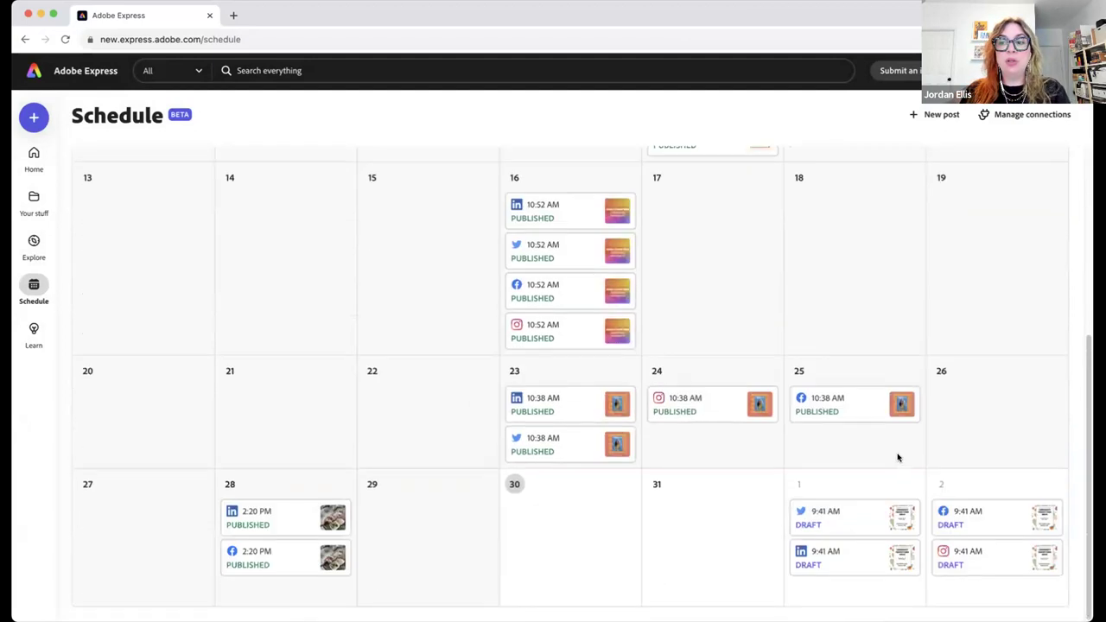
pyautogui.scroll(5, 924, 333)
pyautogui.click(1006, 157)
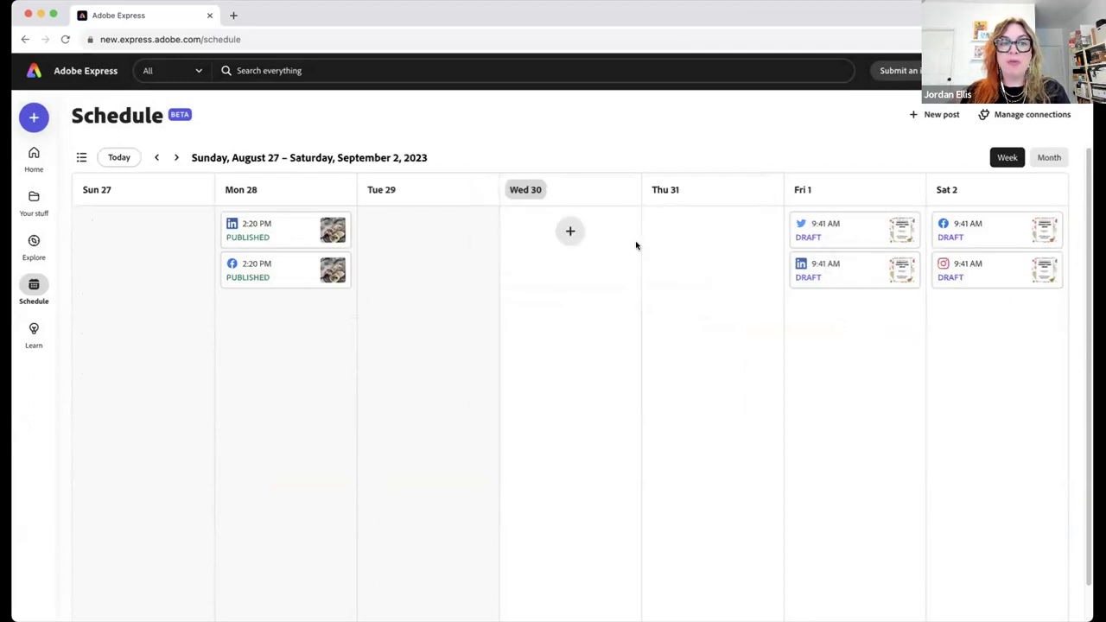
pyautogui.click(82, 157)
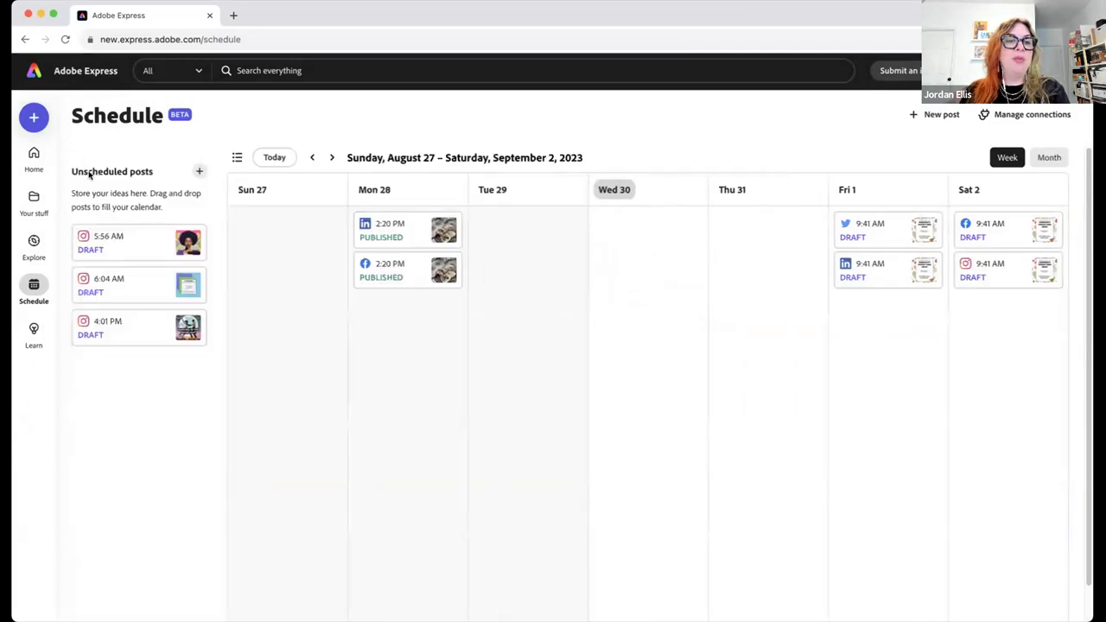
pyautogui.moveTo(185, 294)
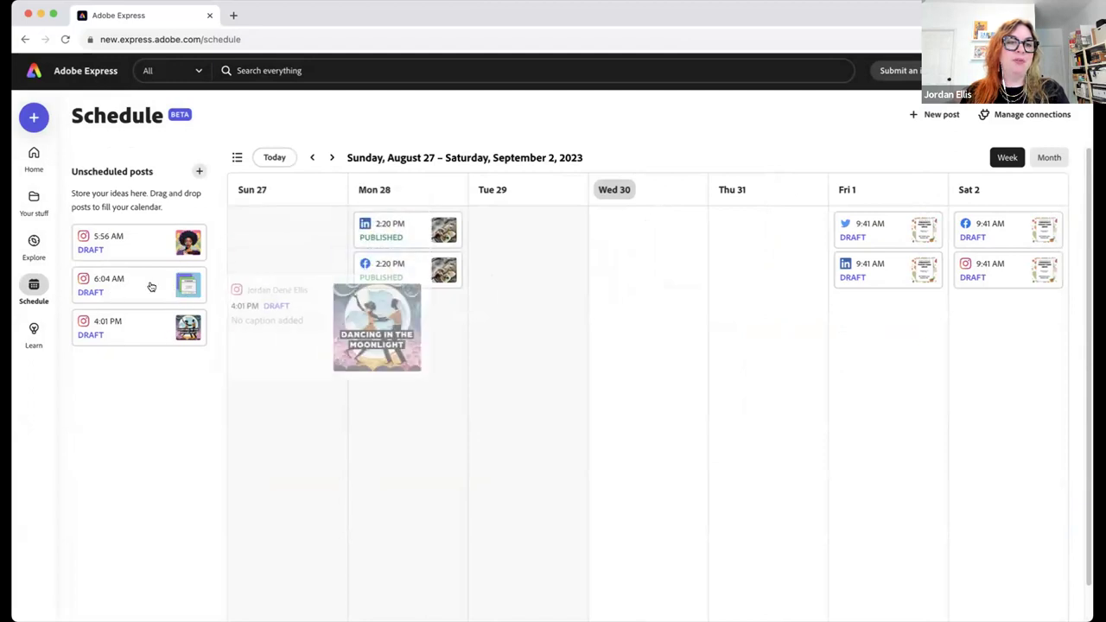
pyautogui.click(237, 157)
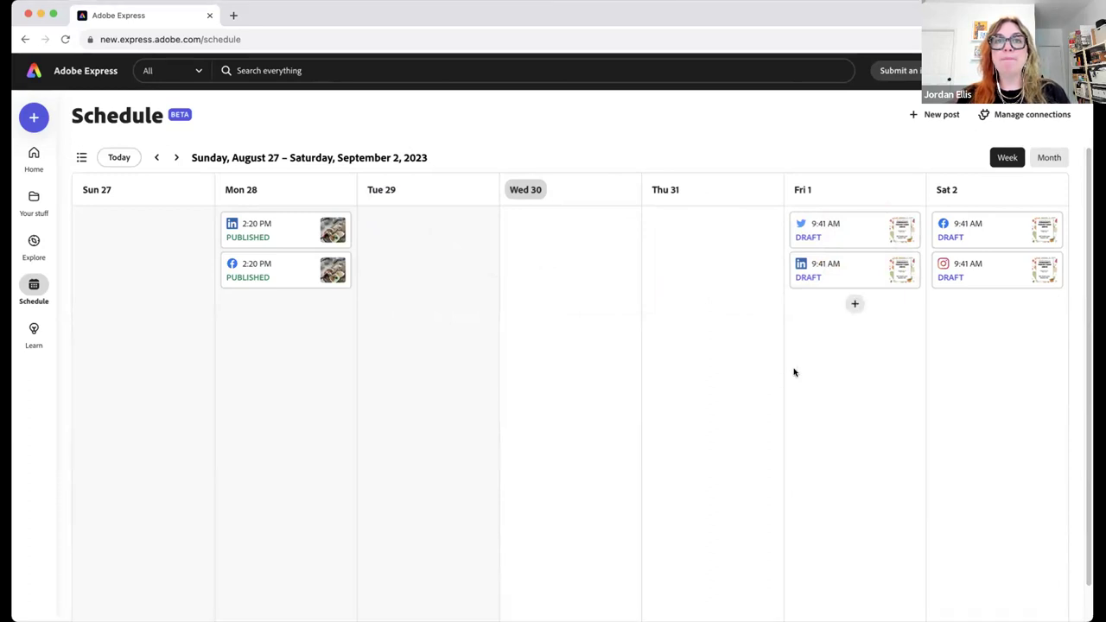
# Look over the Aug 27 – Sep 2 week with drafts on Friday and Saturday
pyautogui.moveTo(825, 237)
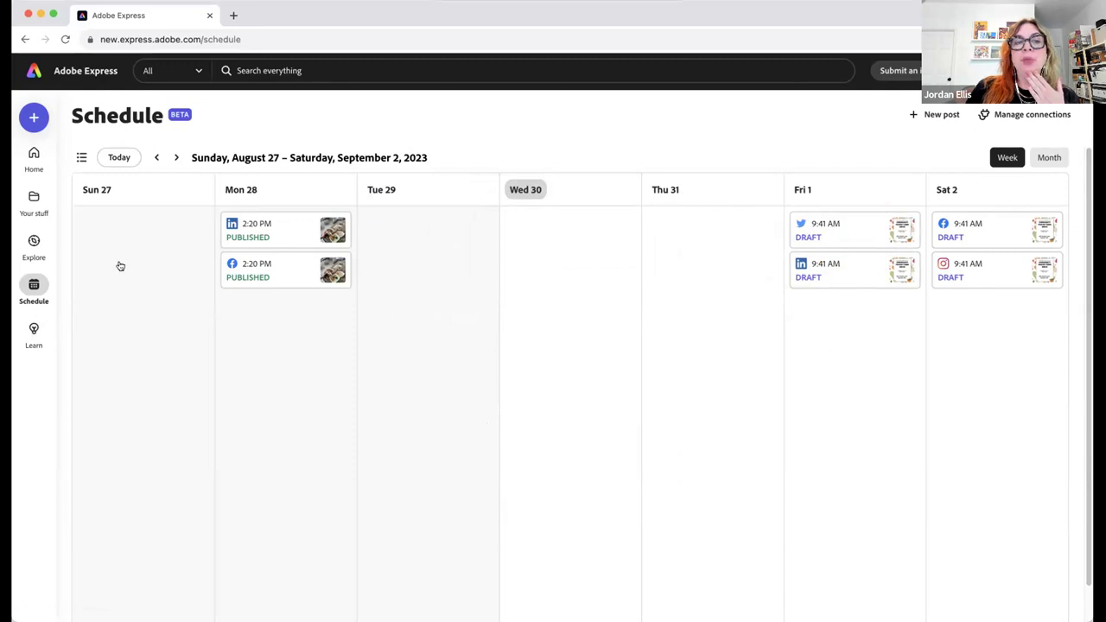
# Go Home, open 4th-July-Flyer.psd in the editor, and select the OF JULY text
pyautogui.click(33, 73)
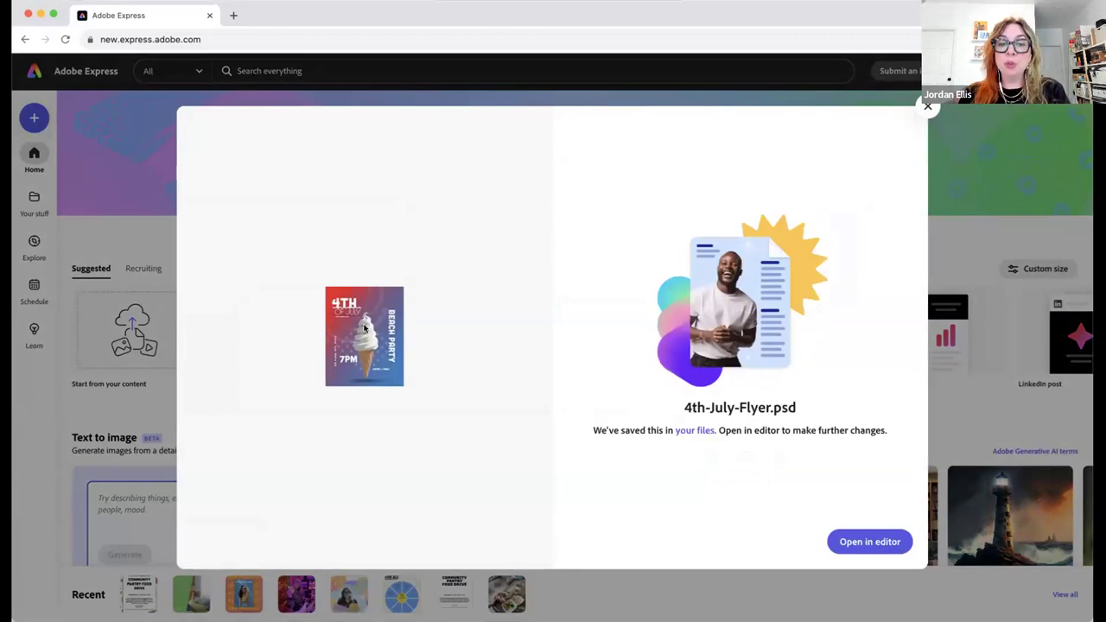
pyautogui.click(871, 541)
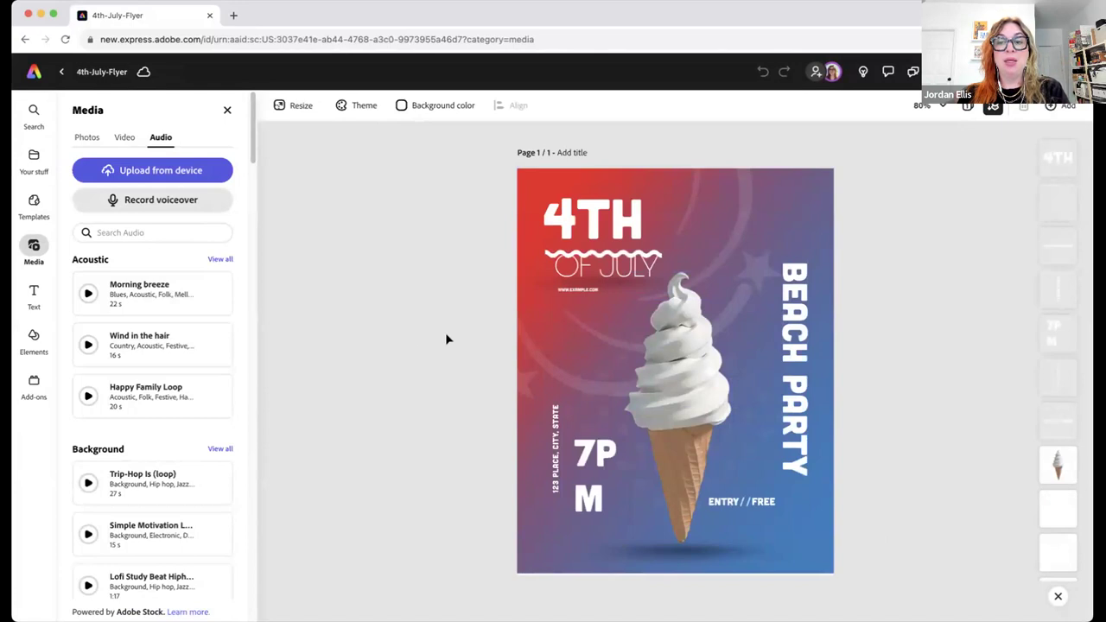
pyautogui.click(608, 270)
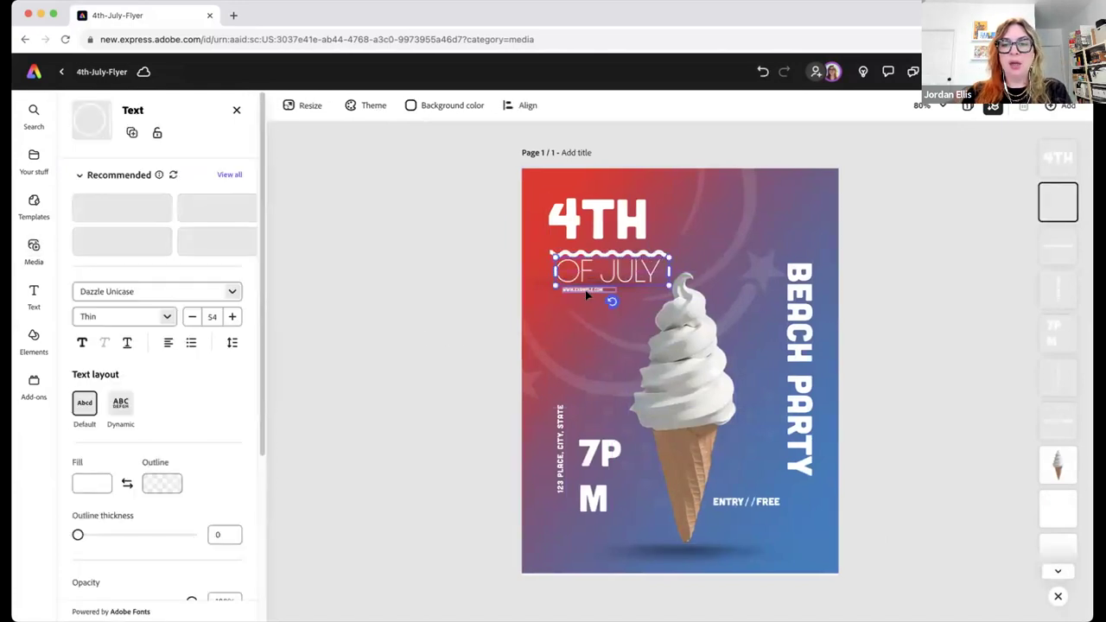
pyautogui.click(585, 292)
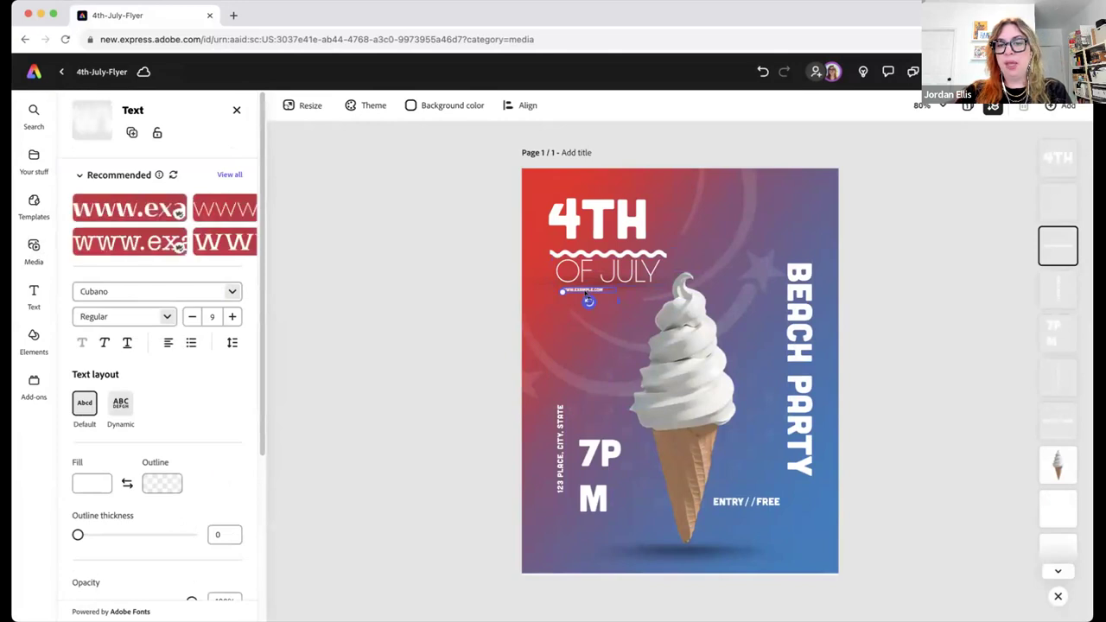
pyautogui.press('Delete')
pyautogui.click(591, 277)
pyautogui.moveTo(579, 280); pyautogui.dragTo(589, 280)
pyautogui.moveTo(582, 204); pyautogui.dragTo(585, 205)
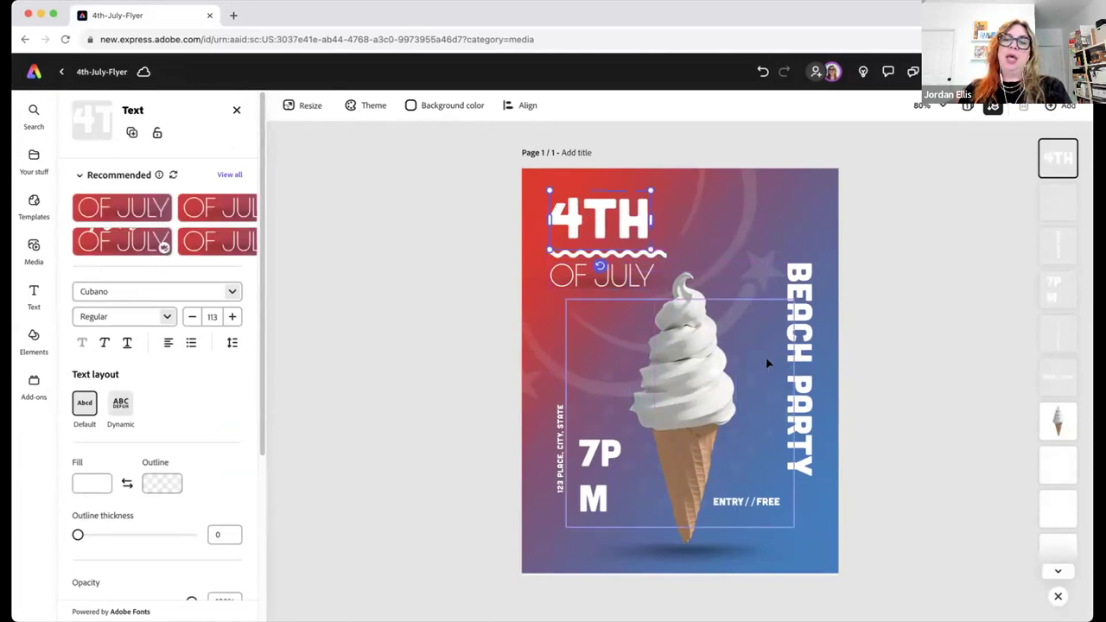
# Change BEACH to COMMUNITY and stretch the COMMUNITY PARTY box into a single column
pyautogui.click(806, 353)
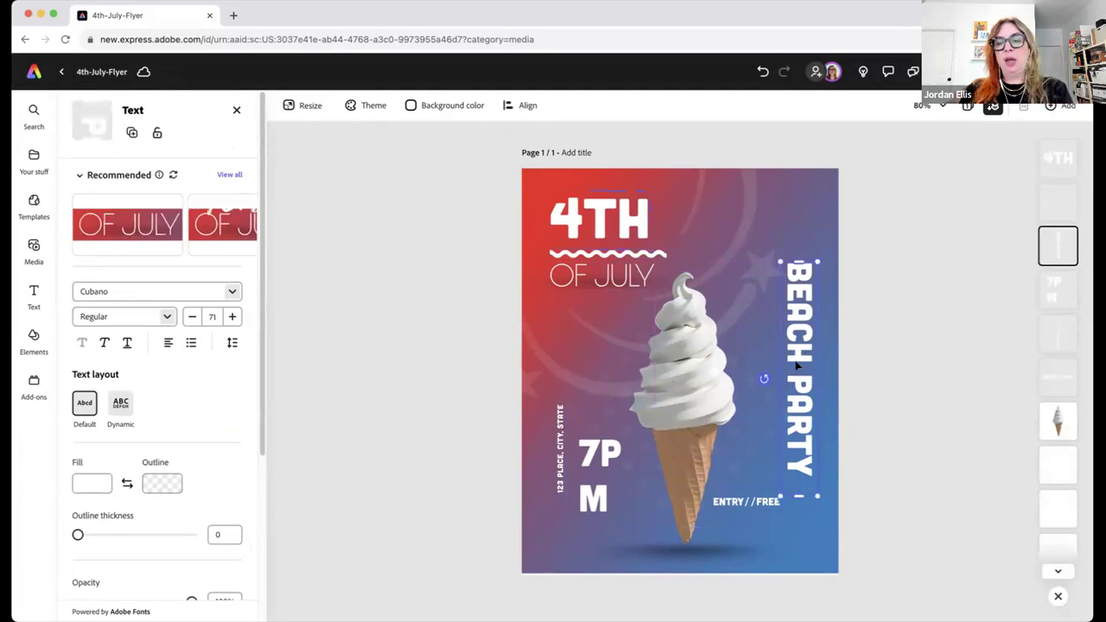
pyautogui.doubleClick(797, 354)
pyautogui.write('COMMUNITY')
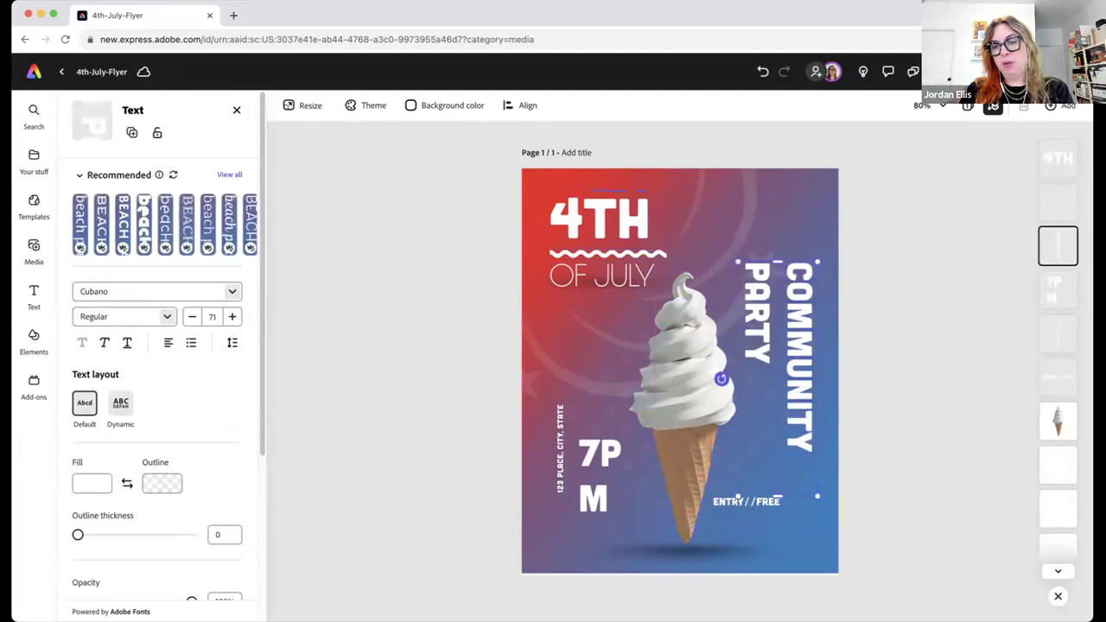
pyautogui.moveTo(781, 259); pyautogui.dragTo(764, 203)
pyautogui.moveTo(768, 495); pyautogui.dragTo(778, 552)
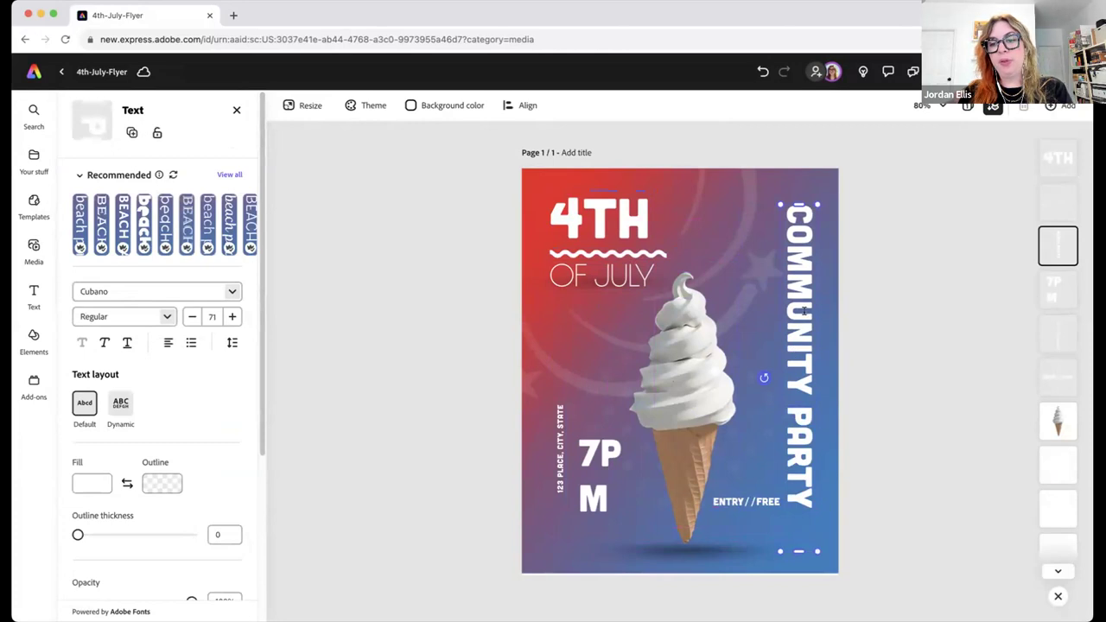
pyautogui.moveTo(811, 294); pyautogui.dragTo(819, 297)
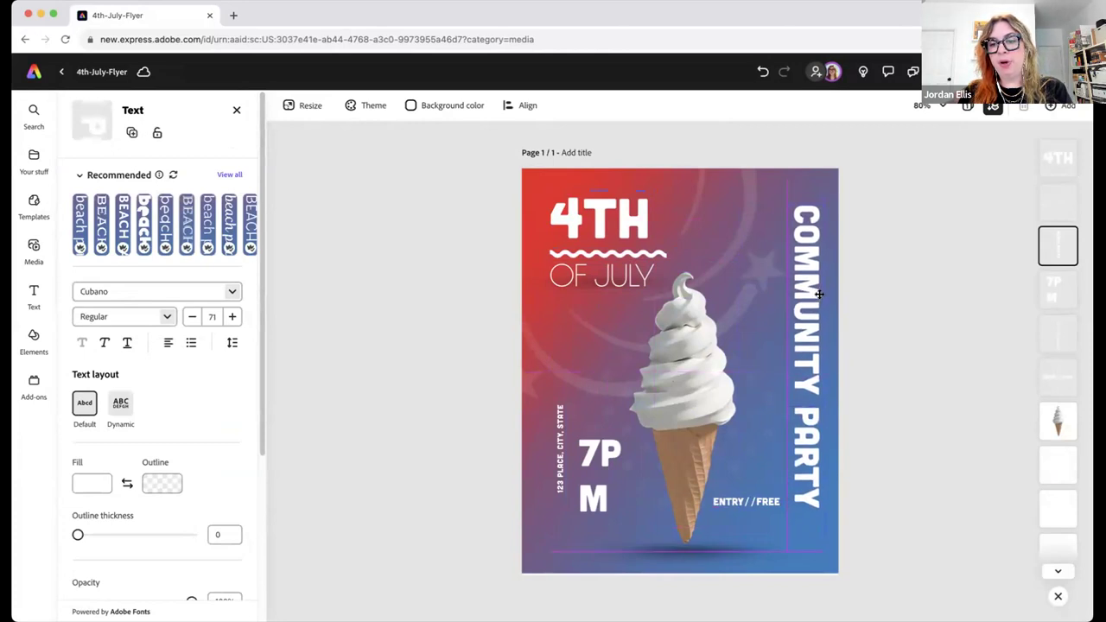
# Change the time from 7PM to 8PM and widen its box to fit one line
pyautogui.click(591, 458)
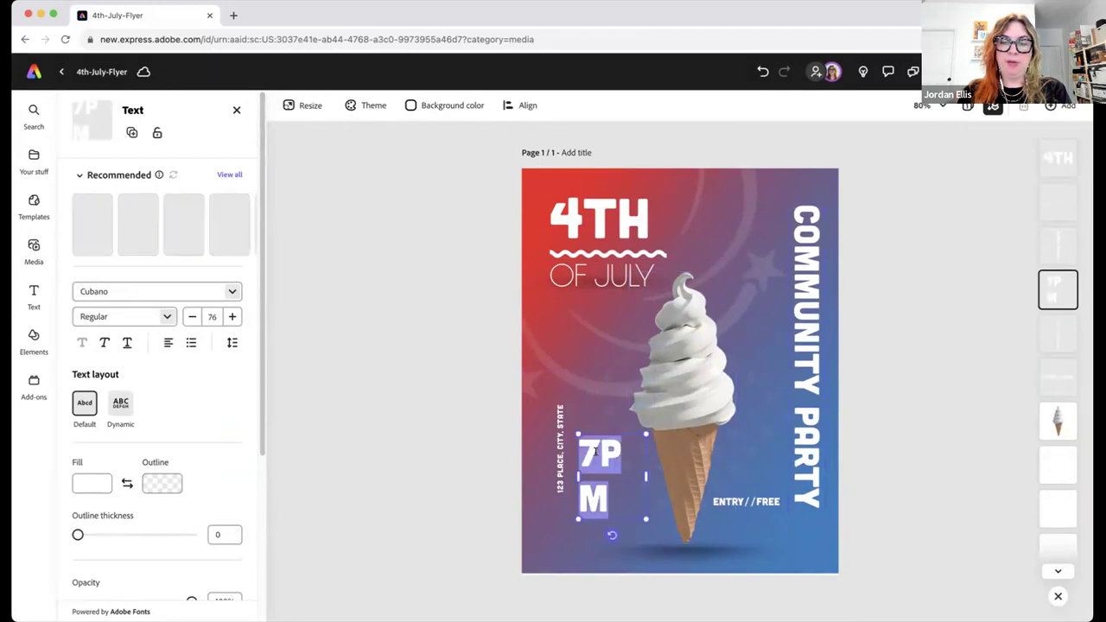
pyautogui.press('BackSpace')
pyautogui.write('8')
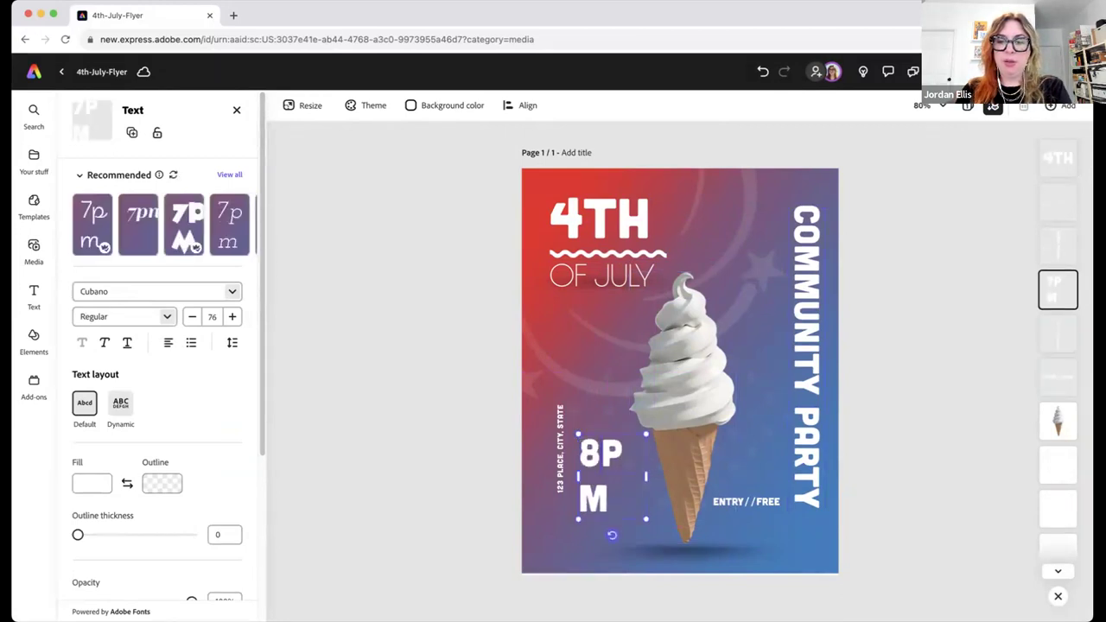
pyautogui.moveTo(646, 476); pyautogui.dragTo(666, 467)
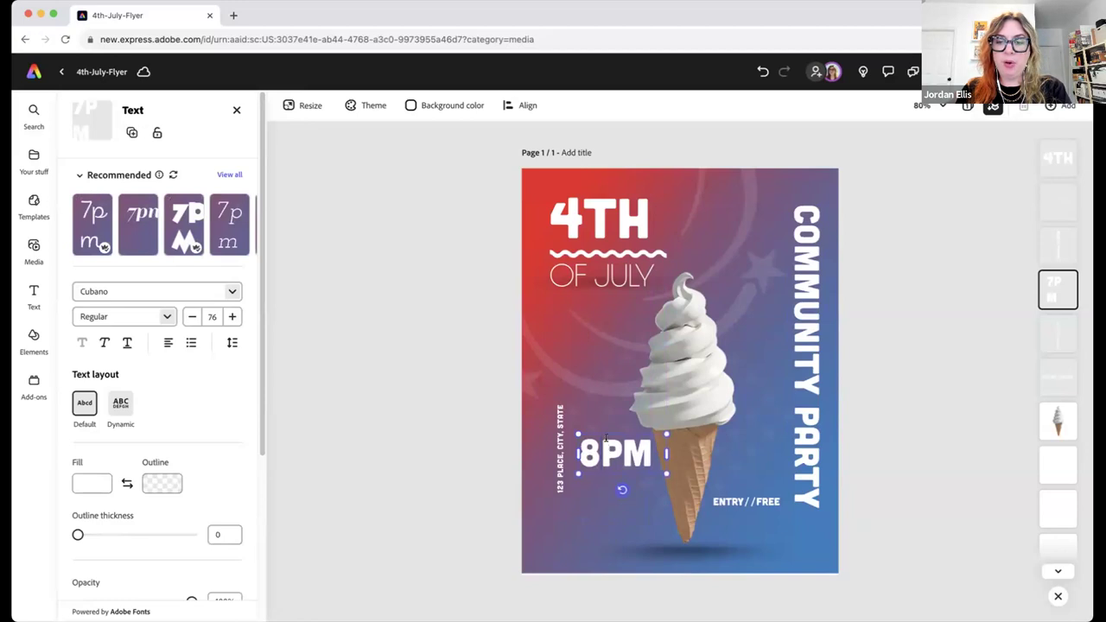
pyautogui.moveTo(605, 436); pyautogui.dragTo(601, 437)
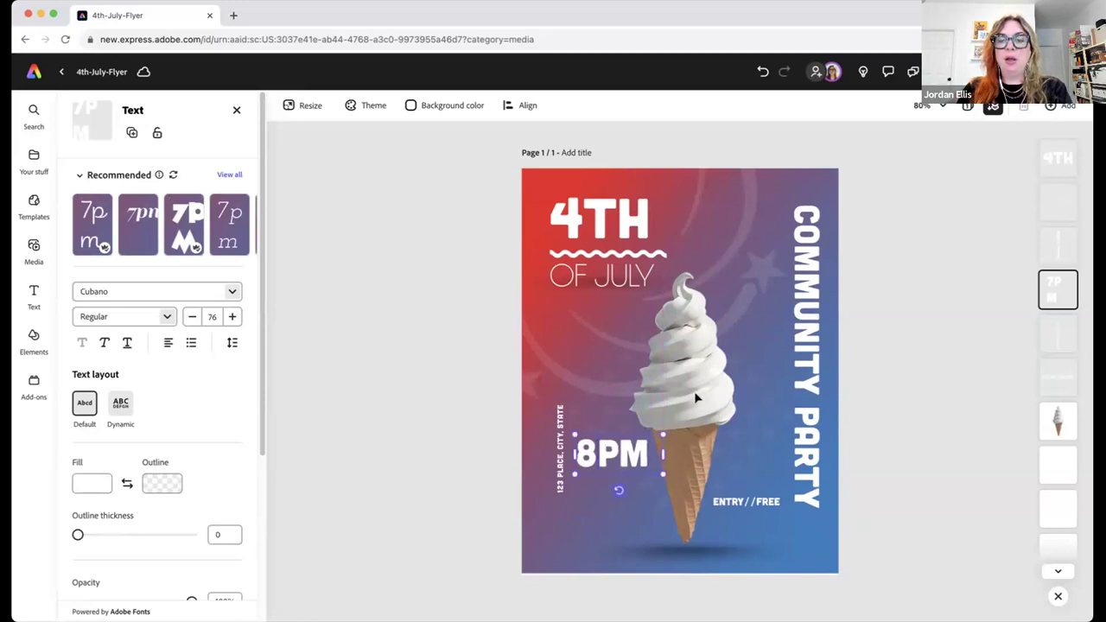
pyautogui.click(688, 363)
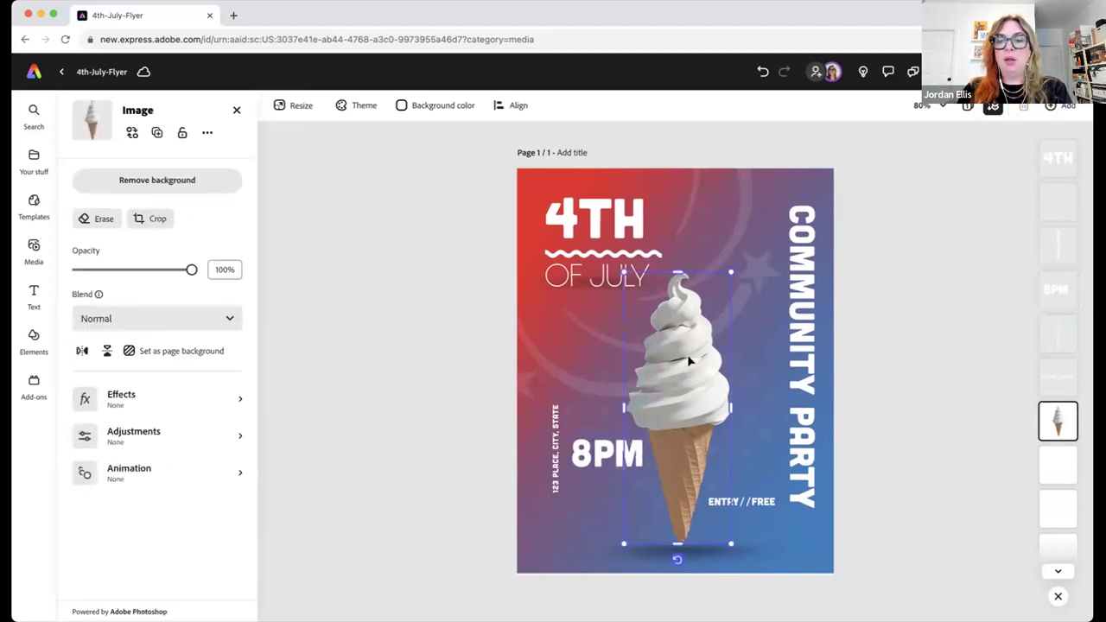
pyautogui.click(922, 292)
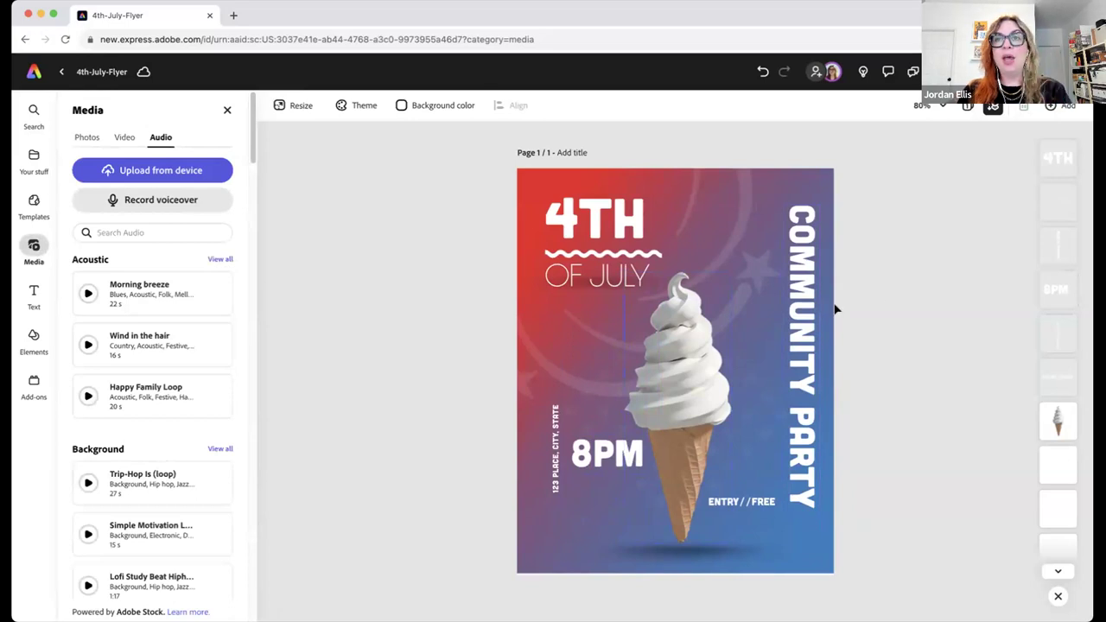
# Delete the red-to-blue gradient background image and bring up the Media photo library
pyautogui.click(227, 110)
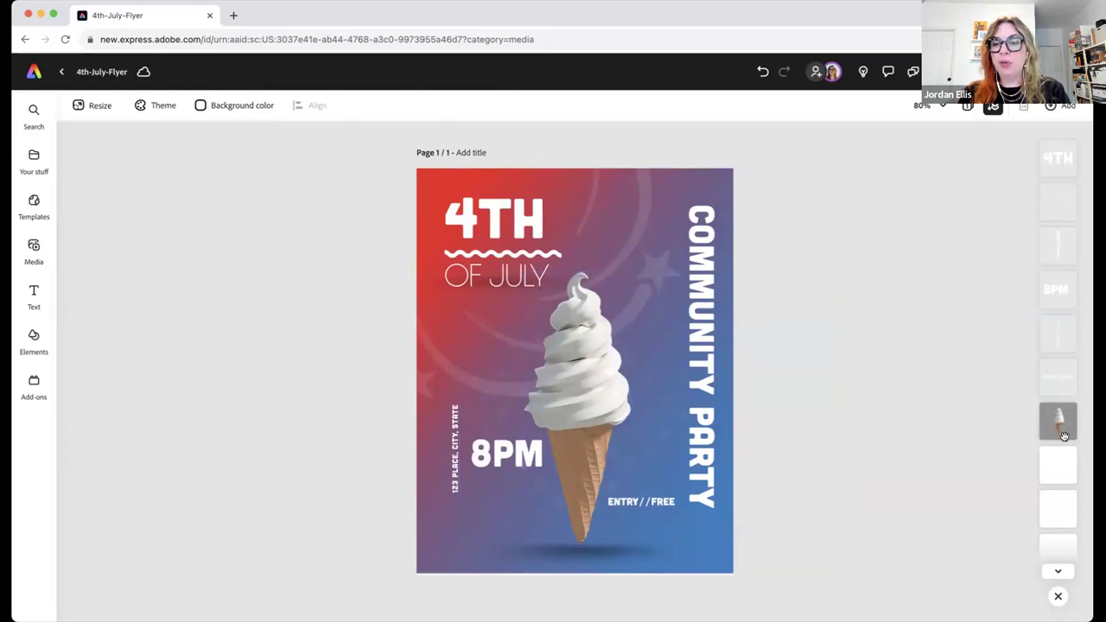
pyautogui.scroll(-3, 1057, 421)
pyautogui.click(1057, 555)
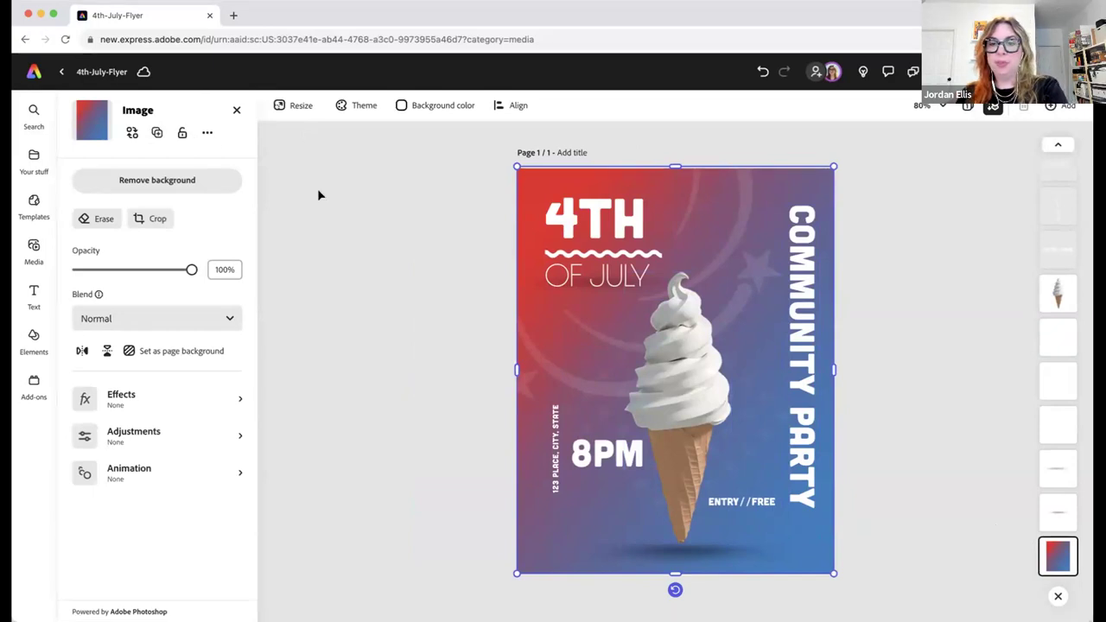
pyautogui.press('Delete')
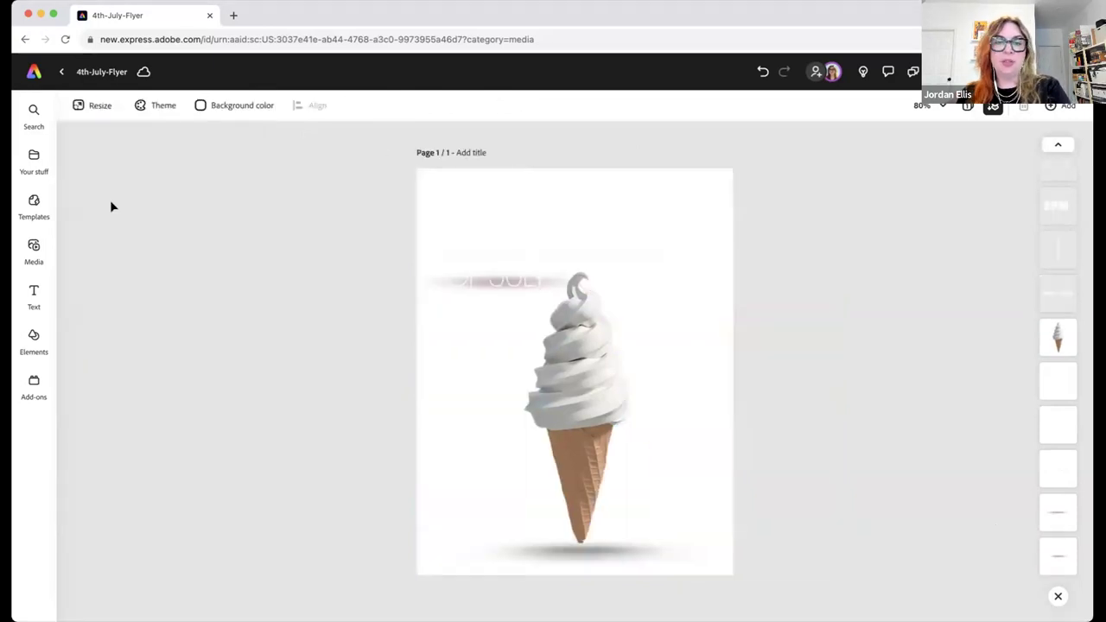
pyautogui.click(32, 248)
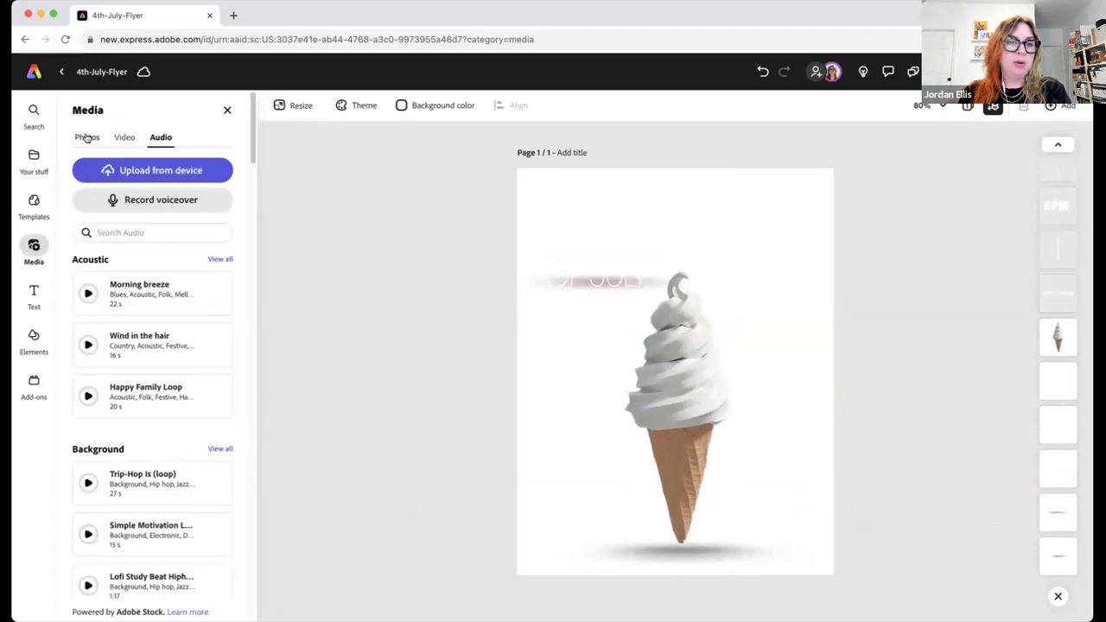
pyautogui.click(87, 138)
# Generate Portrait (3:4) text-to-image results from a blue fireworks prompt
pyautogui.click(142, 201)
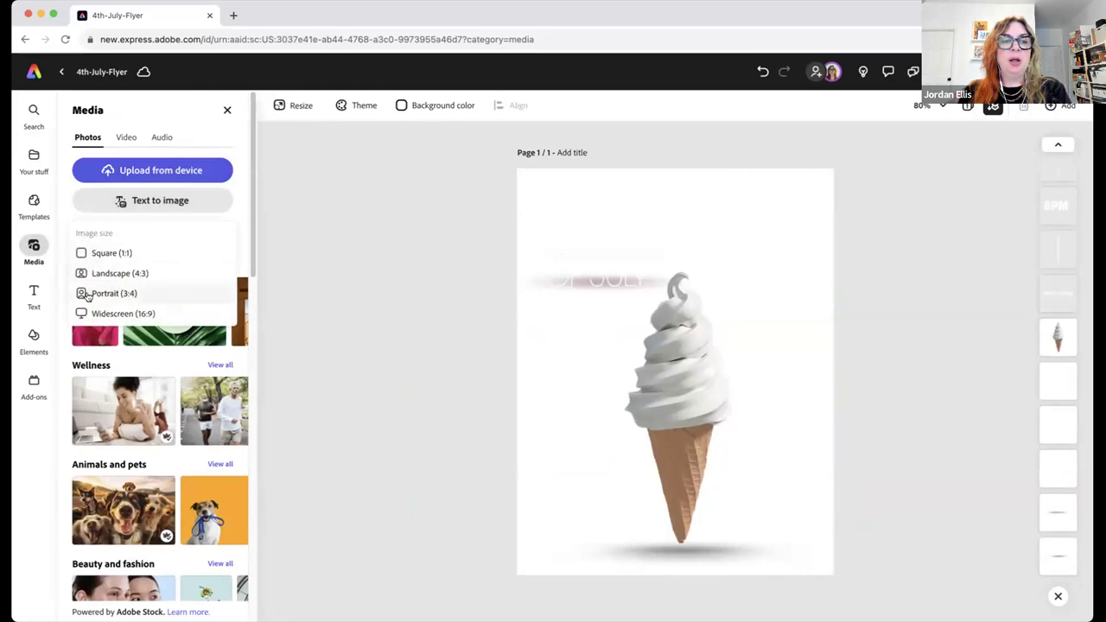
pyautogui.click(89, 293)
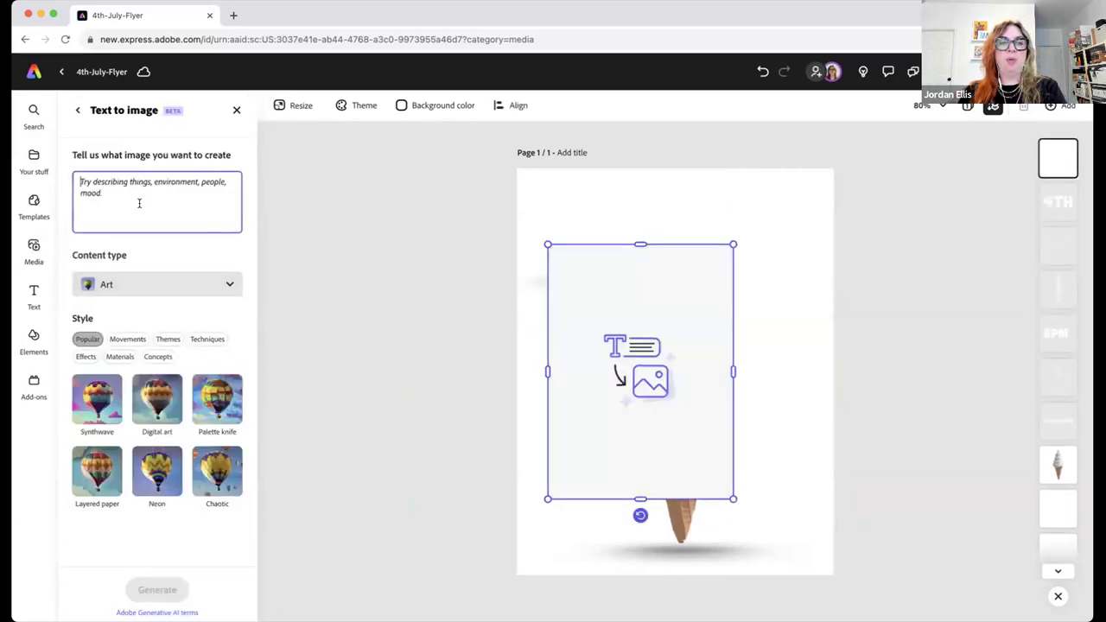
pyautogui.write('blue fireworks on a dark sky')
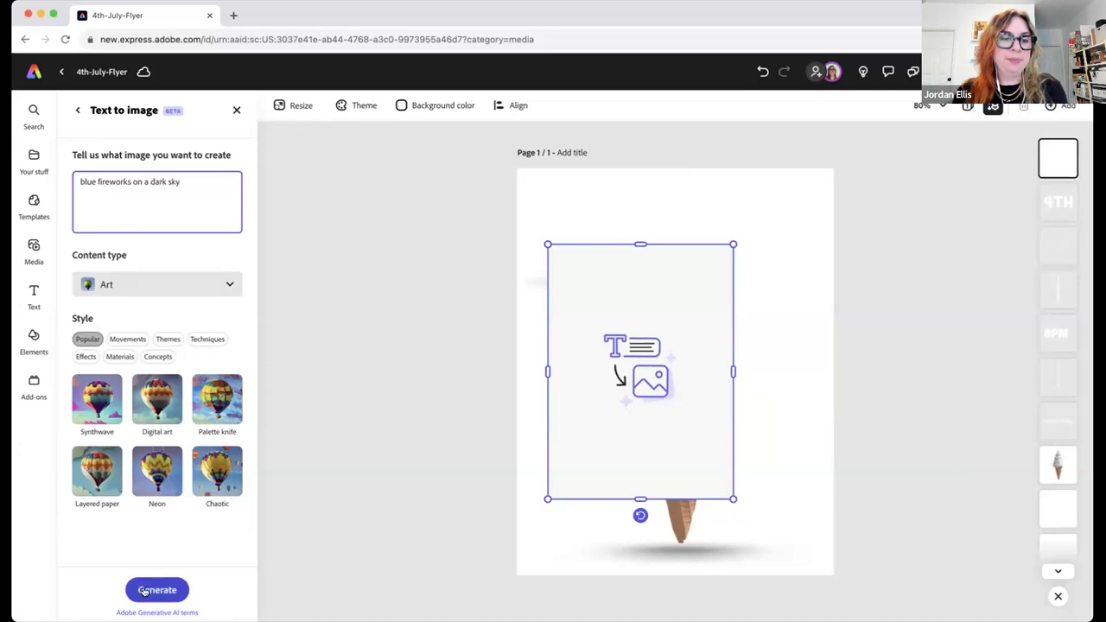
pyautogui.click(157, 590)
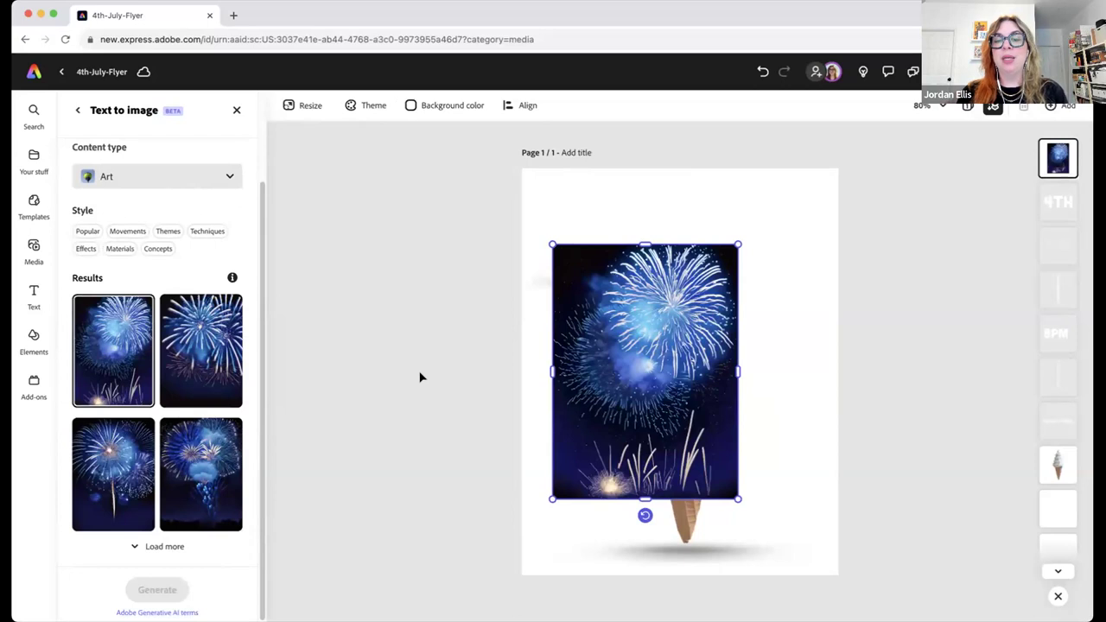
# Place the second fireworks result on the flyer and switch the content type to Graphic
pyautogui.click(211, 355)
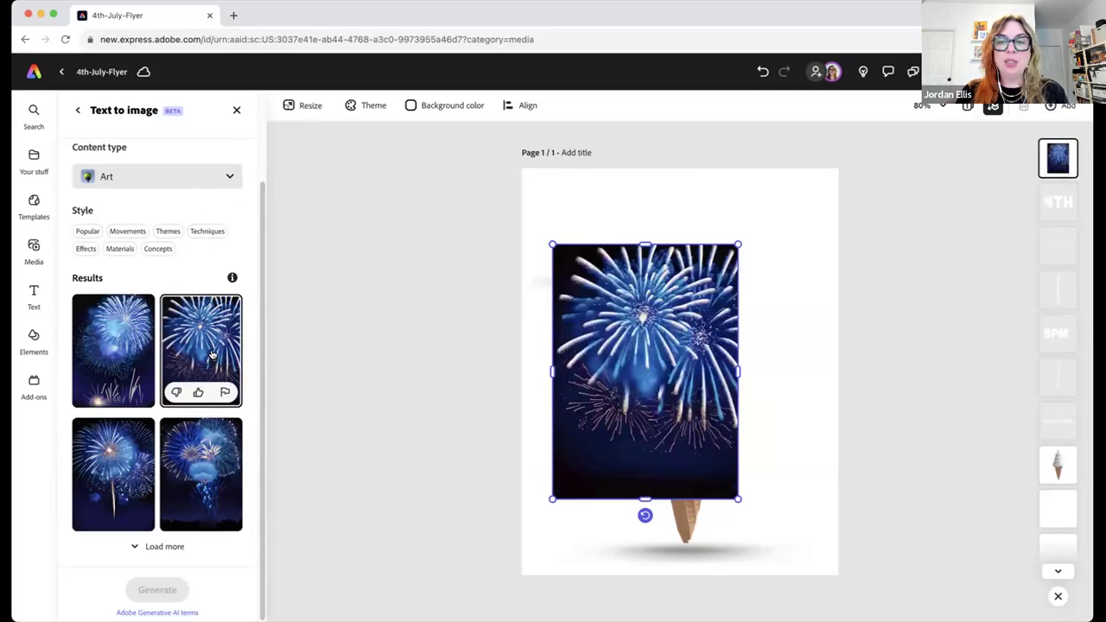
pyautogui.click(195, 469)
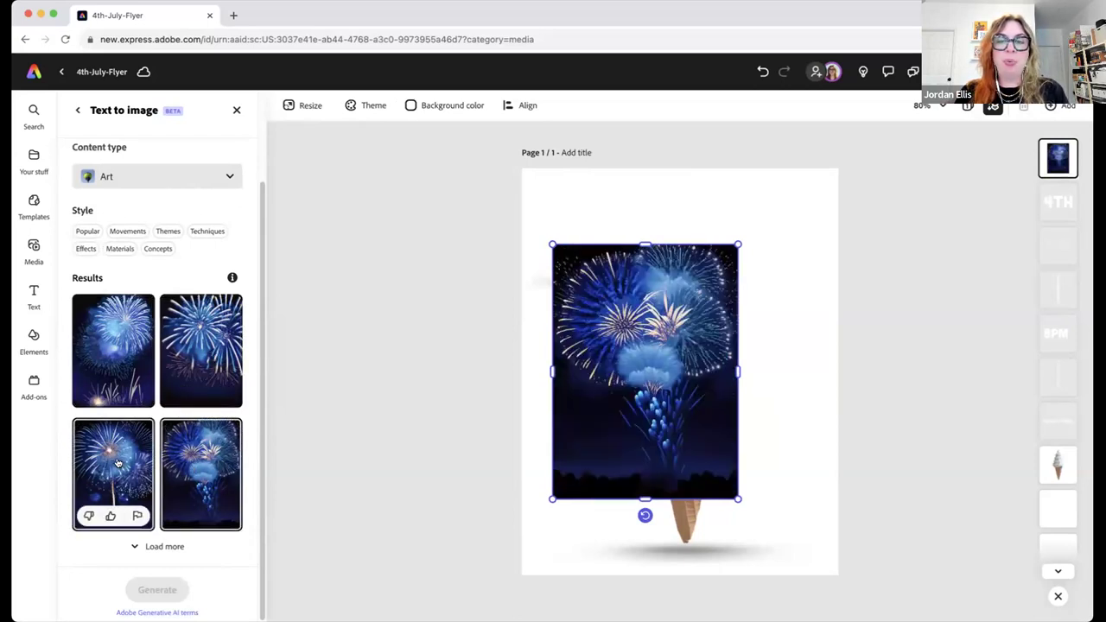
pyautogui.click(119, 464)
pyautogui.click(205, 342)
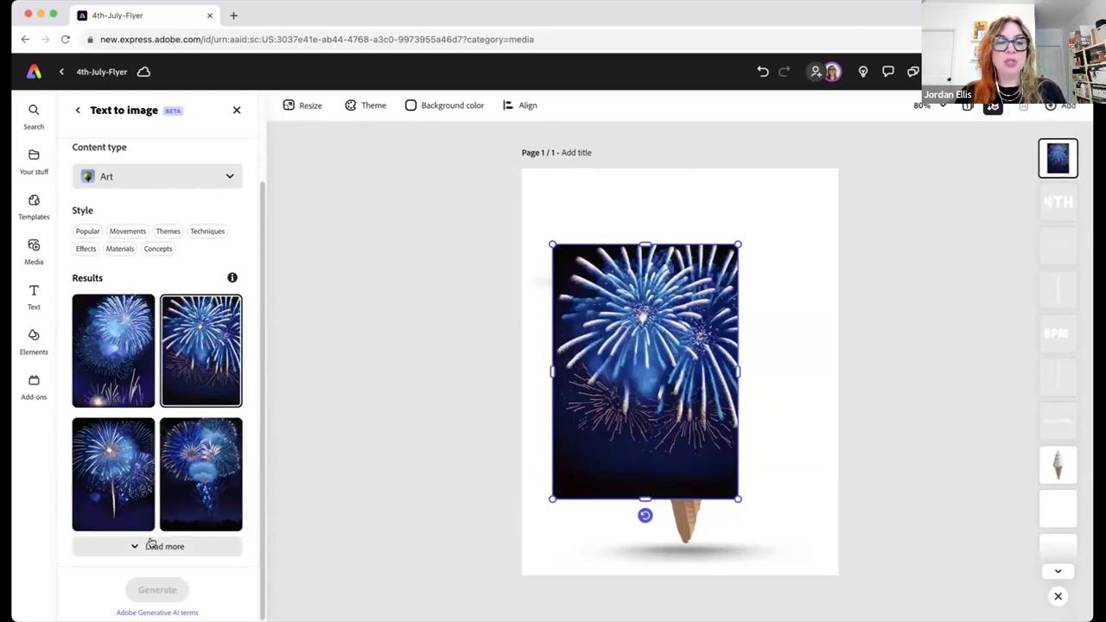
pyautogui.click(188, 179)
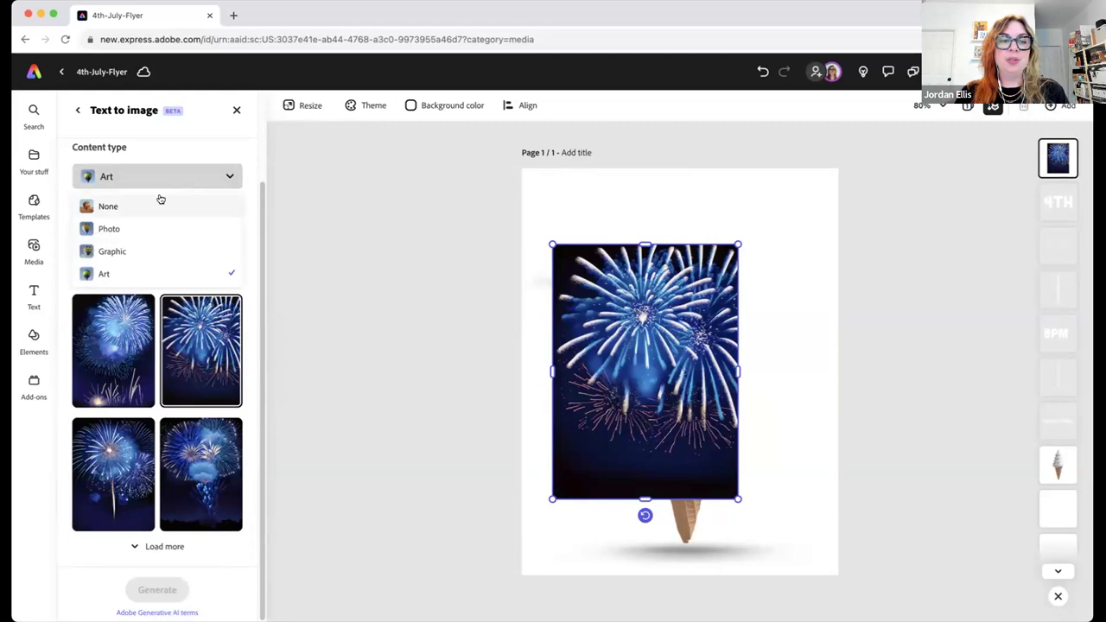
pyautogui.click(111, 252)
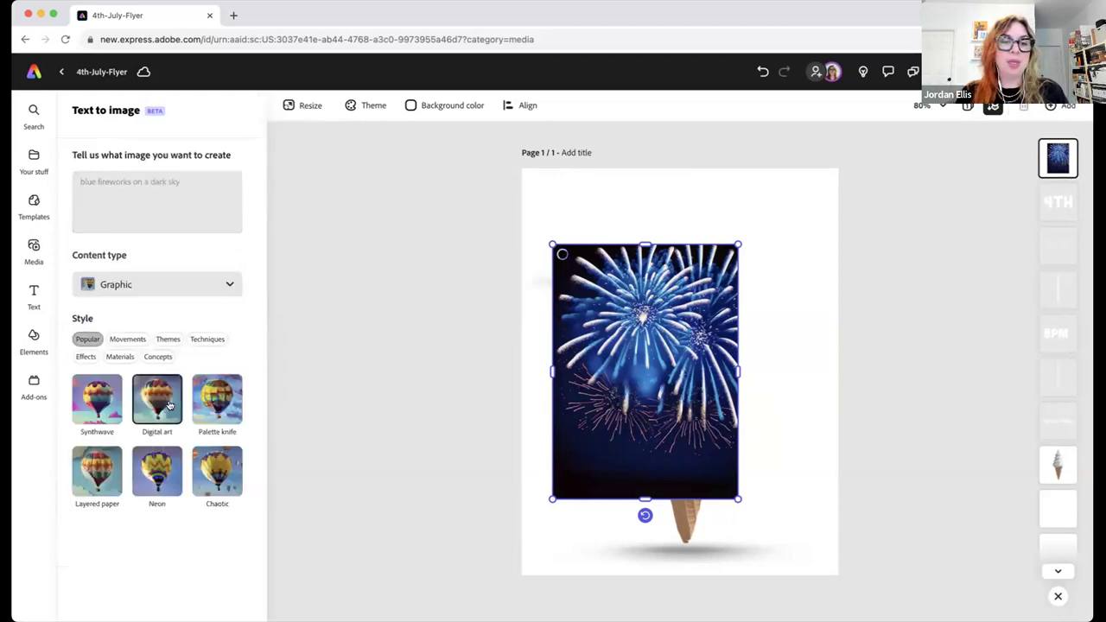
# Regenerate in Palette knife style and place the fourth fireworks result on the flyer
pyautogui.click(216, 408)
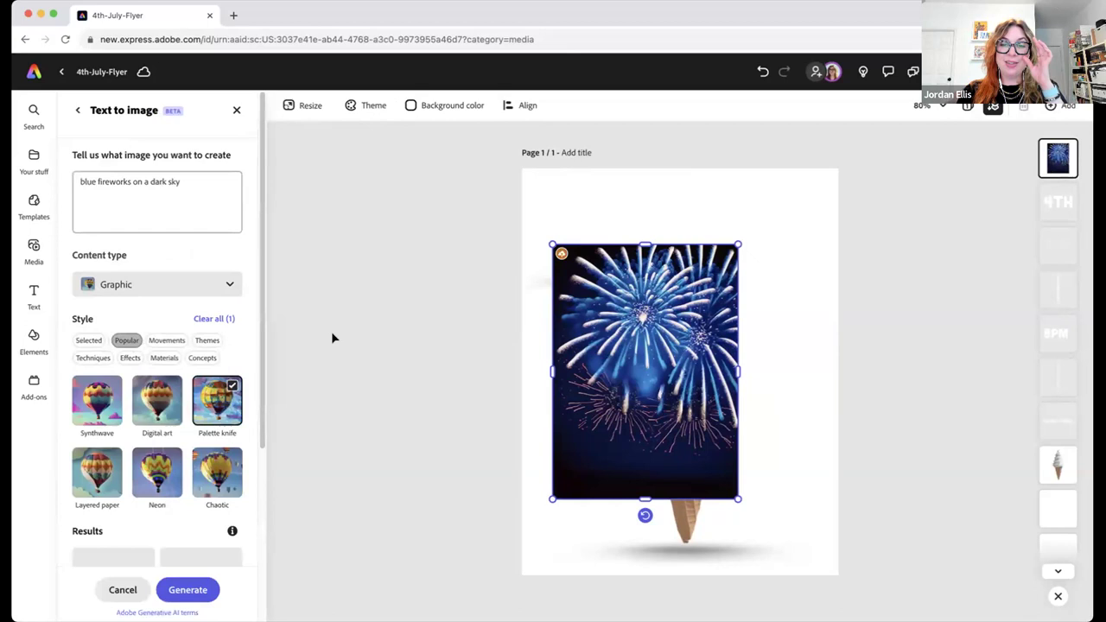
pyautogui.scroll(-3, 144, 450)
pyautogui.scroll(-1, 145, 450)
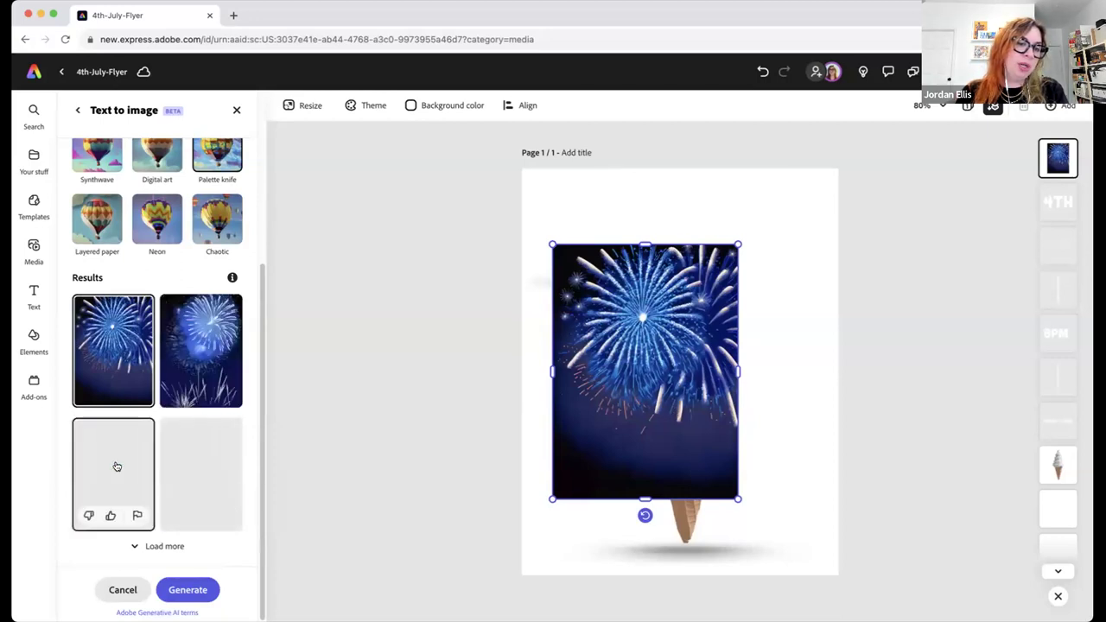
pyautogui.click(190, 385)
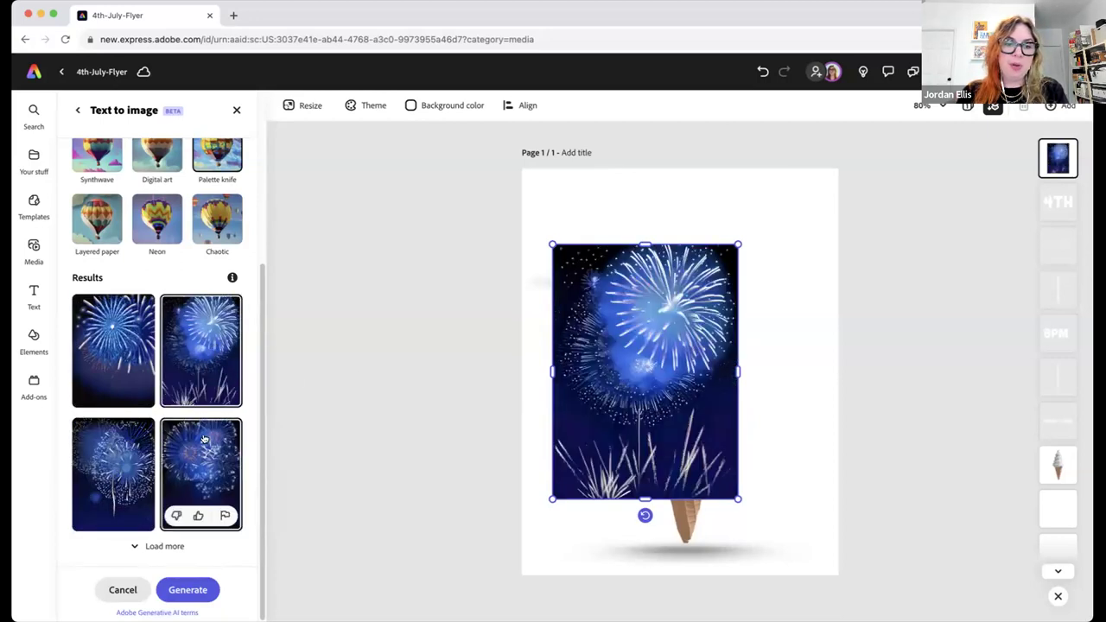
pyautogui.click(182, 482)
pyautogui.click(112, 471)
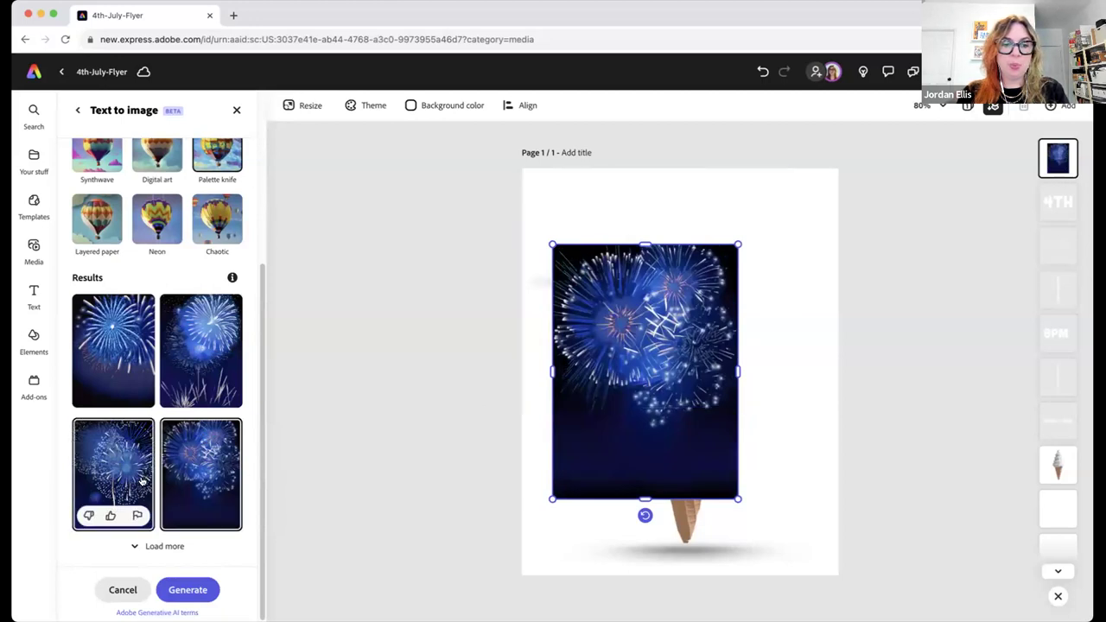
pyautogui.click(212, 471)
# Enlarge the fireworks graphic to cover the page, send it back, and set it as page background
pyautogui.moveTo(644, 333); pyautogui.dragTo(612, 251)
pyautogui.moveTo(706, 422); pyautogui.dragTo(863, 586)
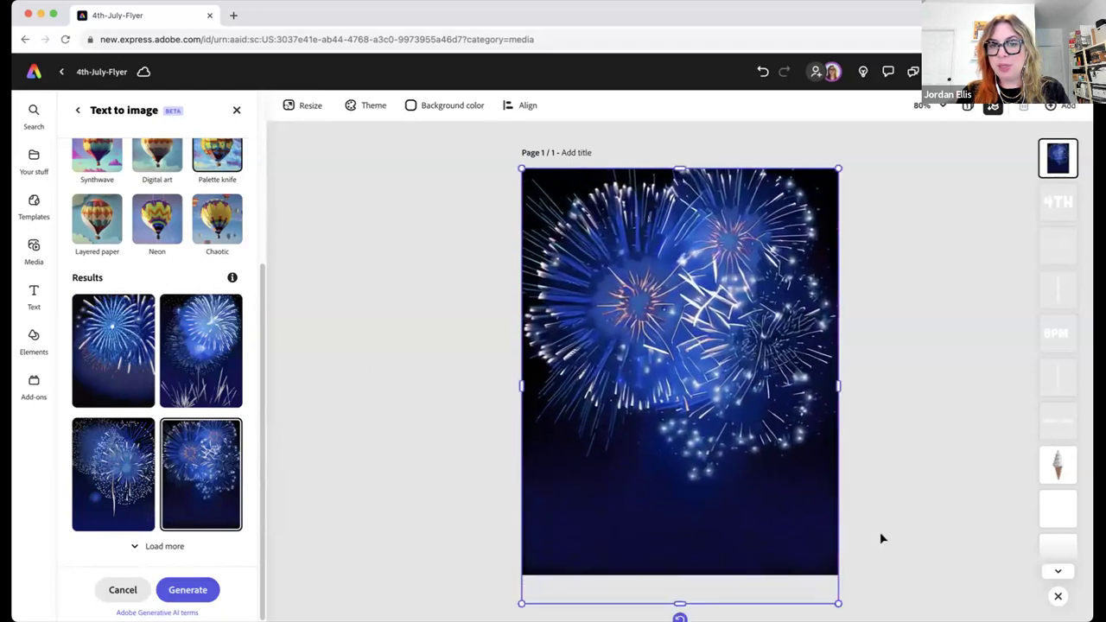
pyautogui.moveTo(1055, 154); pyautogui.dragTo(1056, 566)
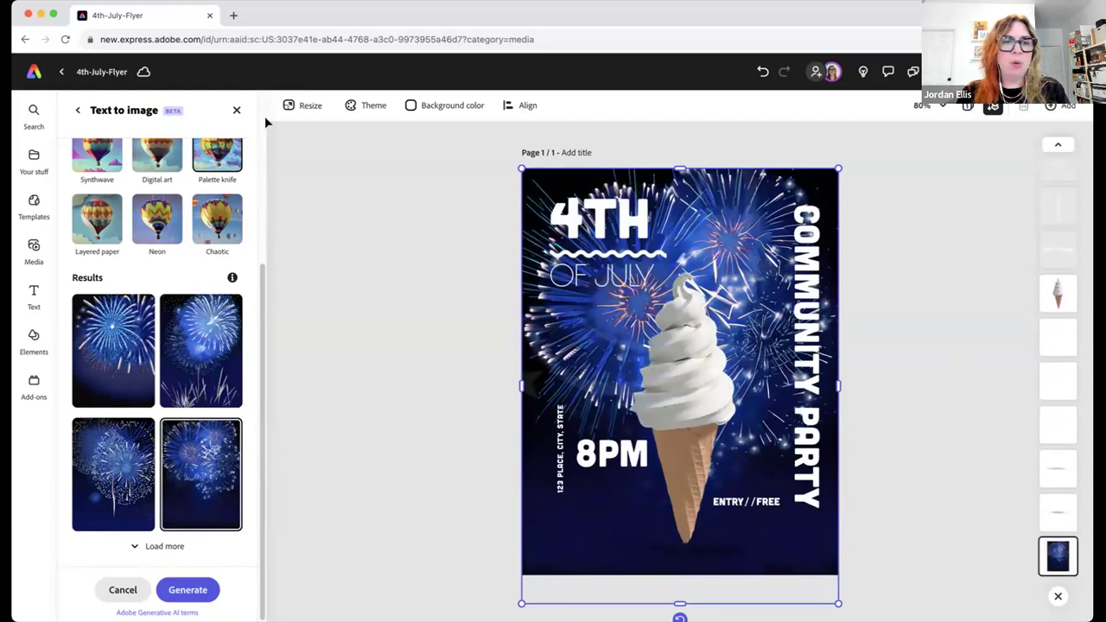
pyautogui.click(77, 111)
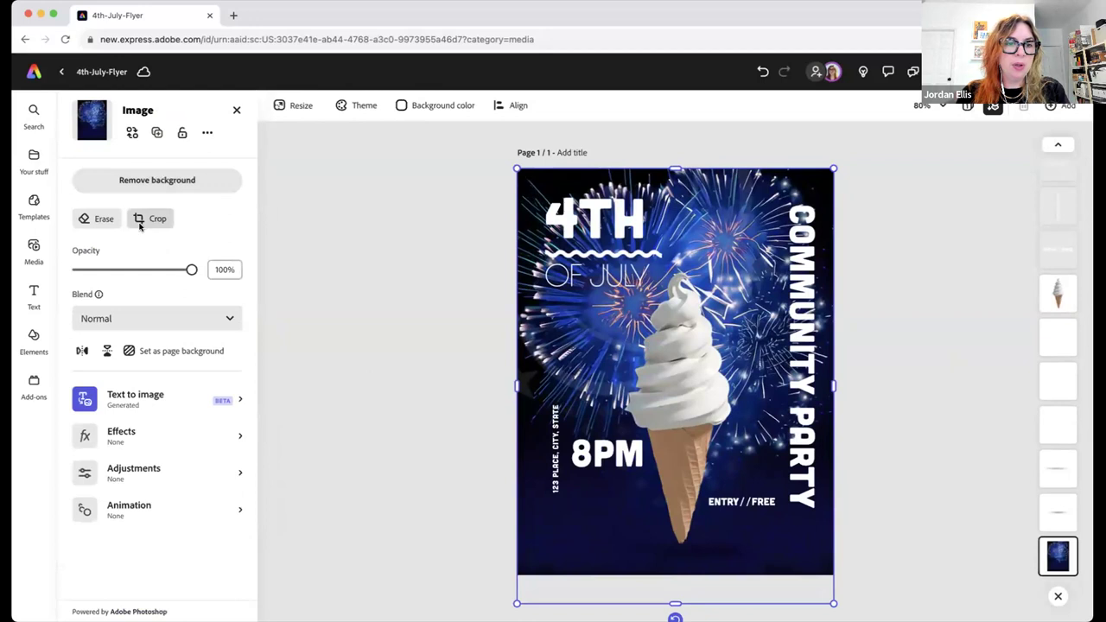
pyautogui.click(149, 352)
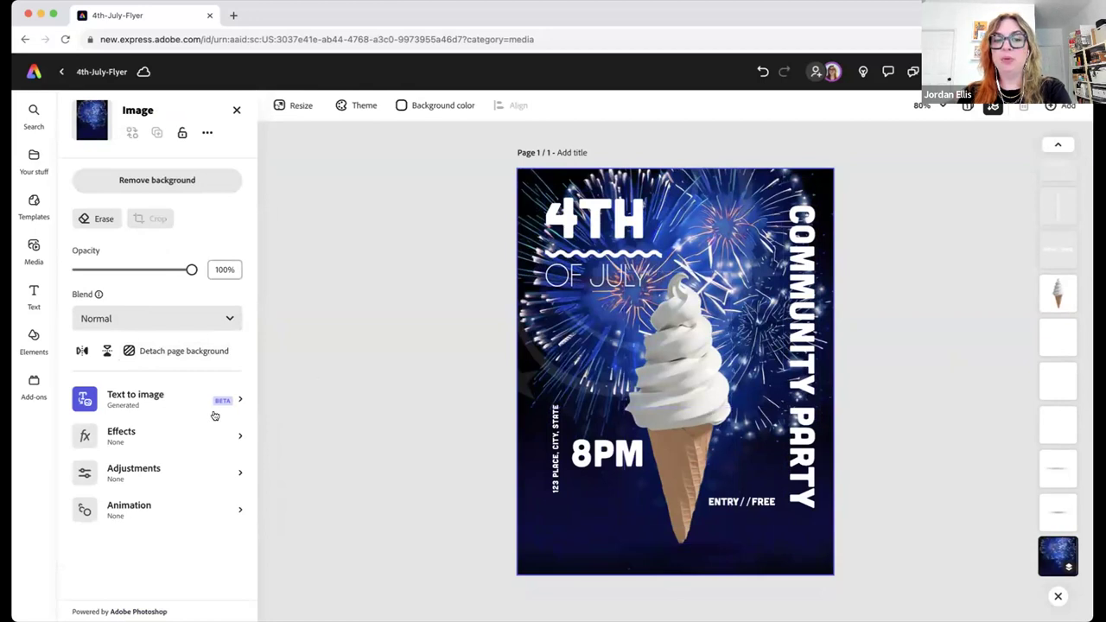
# Adjust the fireworks background to brightness -8, highlights -51, shadows 11, and blur 5
pyautogui.click(123, 473)
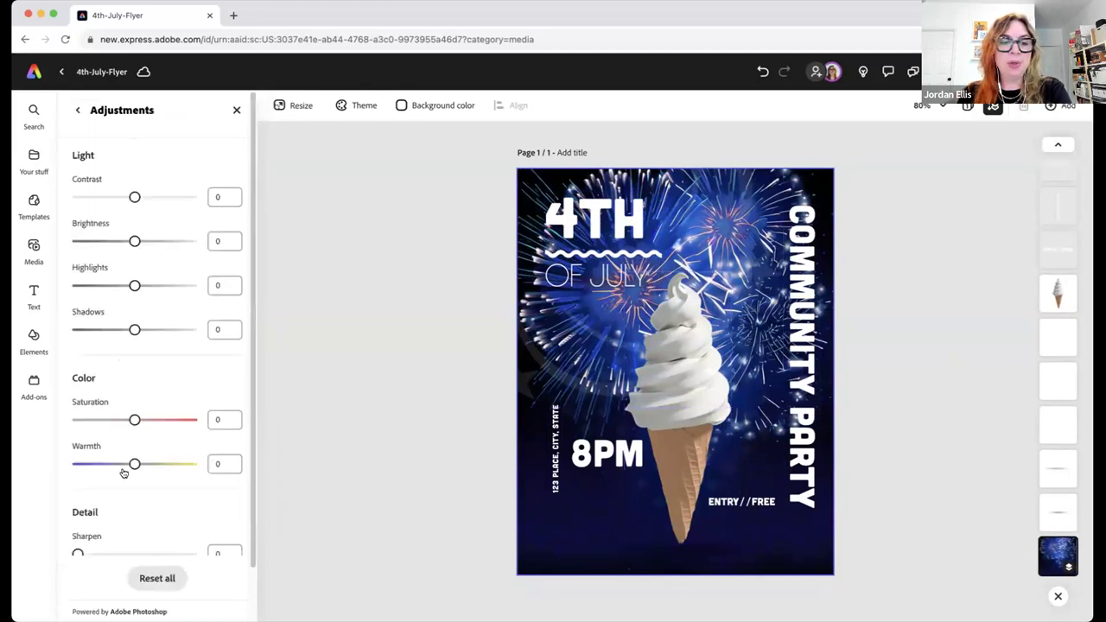
pyautogui.scroll(-1, 183, 458)
pyautogui.scroll(1, 184, 461)
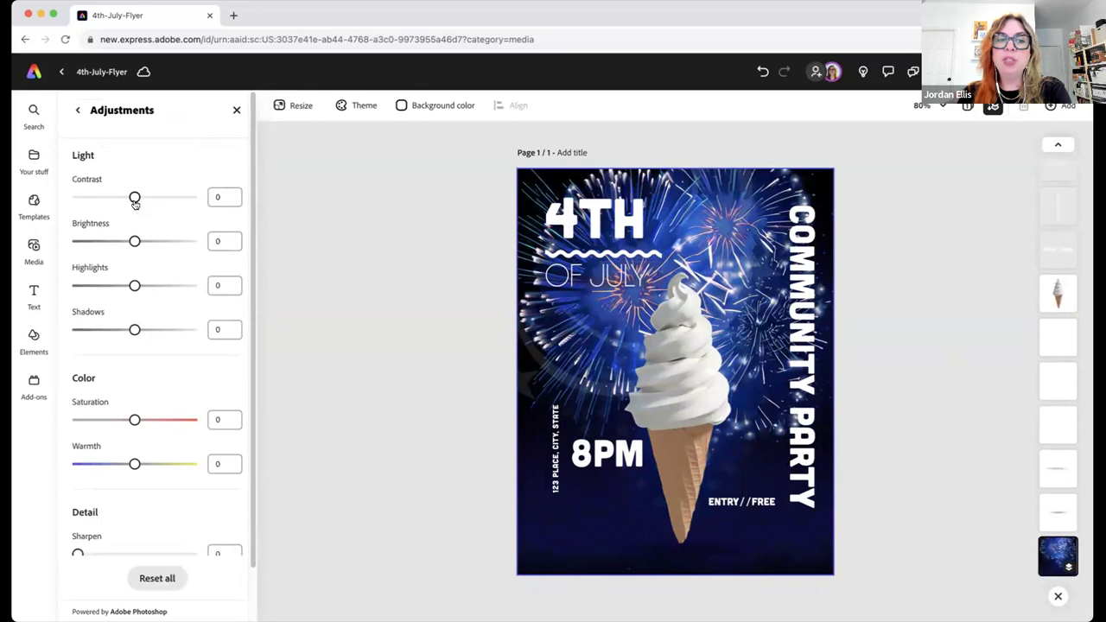
pyautogui.moveTo(131, 243)
pyautogui.mouseDown()
pyautogui.moveTo(99, 241)
pyautogui.moveTo(148, 241)
pyautogui.moveTo(129, 241)
pyautogui.mouseUp()
pyautogui.moveTo(135, 287); pyautogui.dragTo(106, 286)
pyautogui.moveTo(134, 329); pyautogui.dragTo(141, 330)
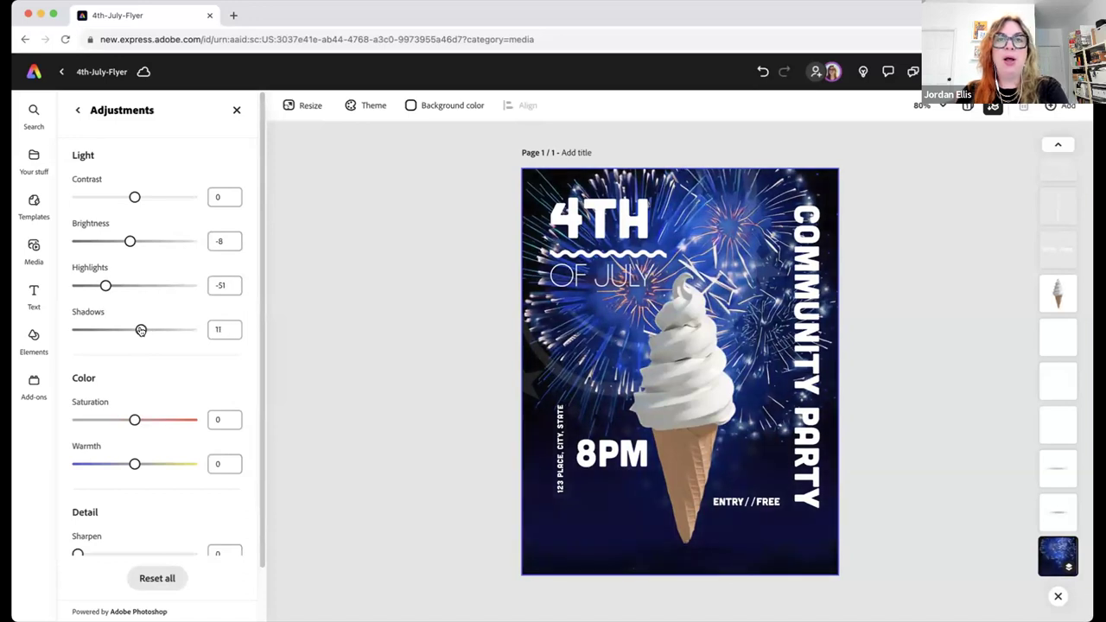
pyautogui.scroll(-2, 177, 397)
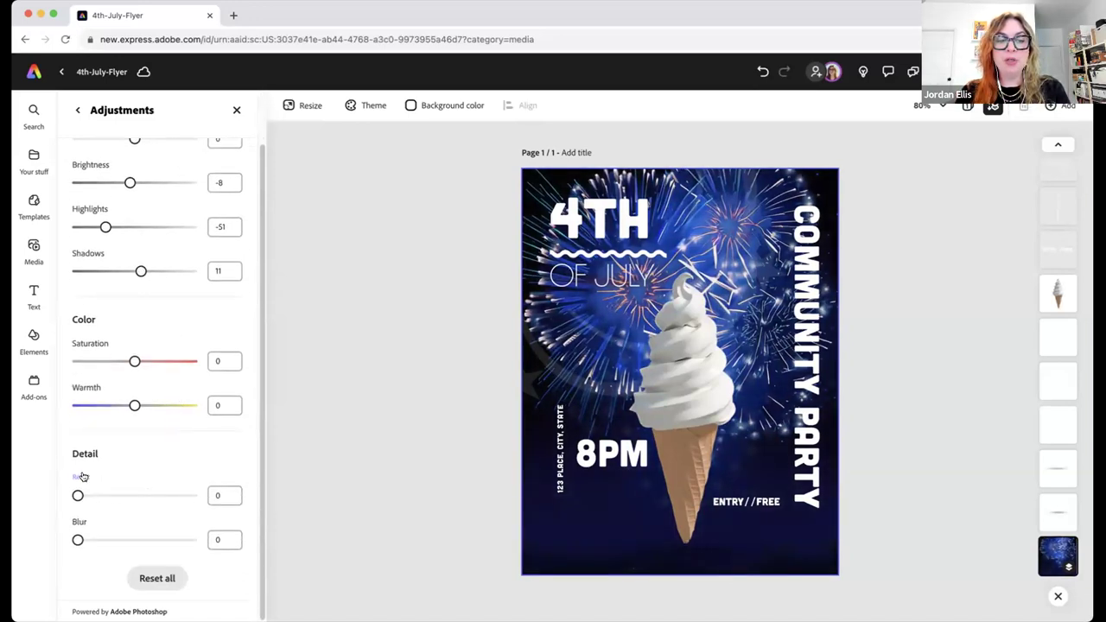
pyautogui.moveTo(77, 541); pyautogui.dragTo(83, 541)
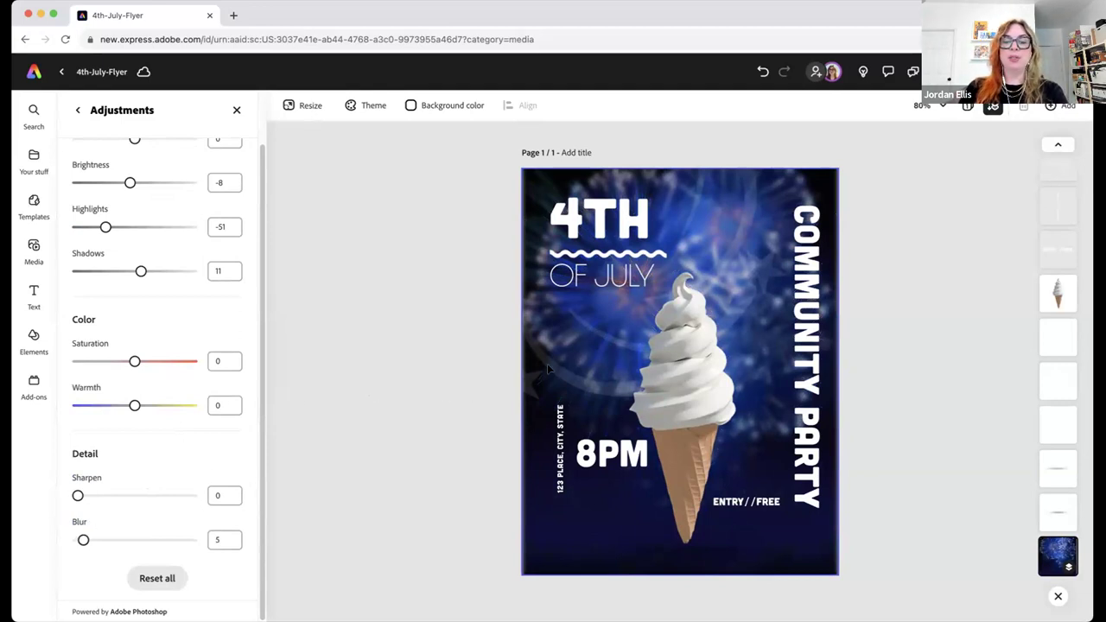
pyautogui.click(912, 331)
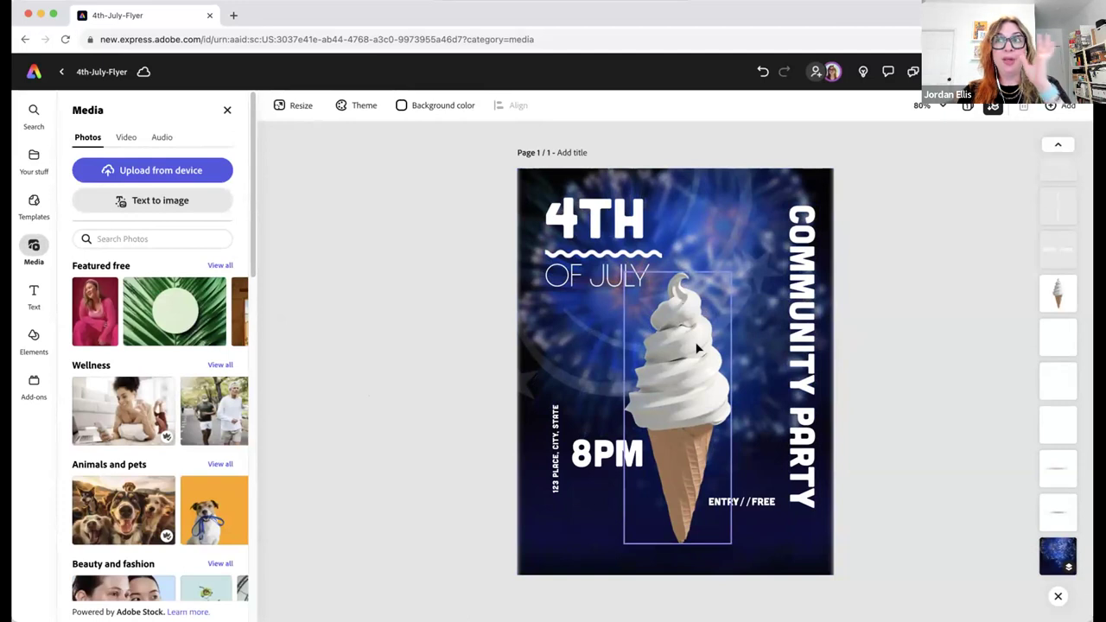
# Delete the ice cream cone and generate portrait images from an ice cream prompt
pyautogui.click(674, 382)
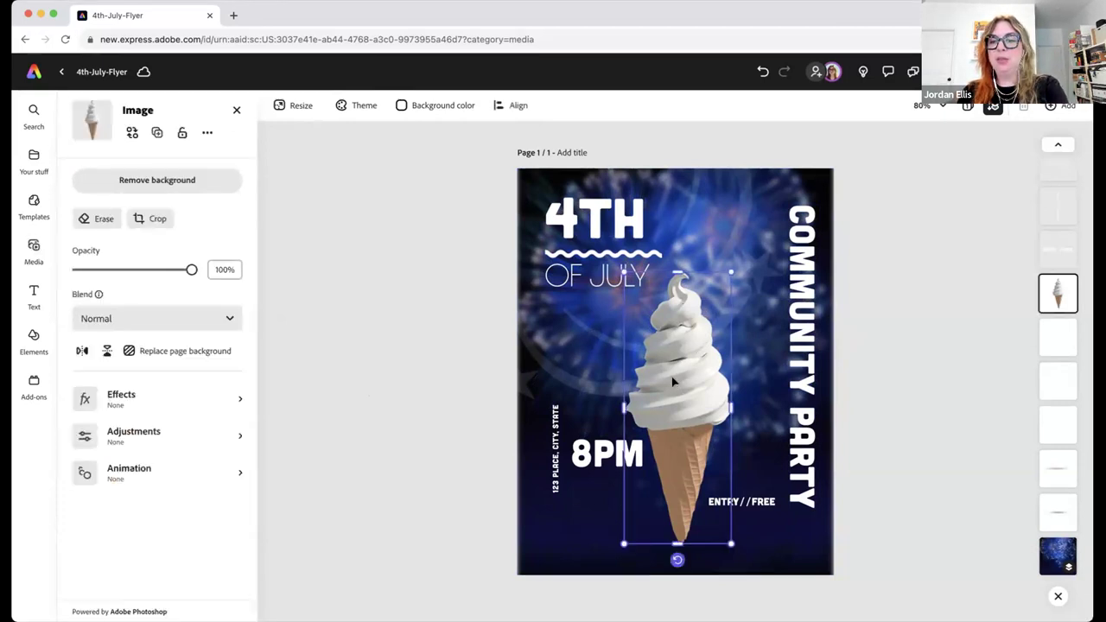
pyautogui.press('Delete')
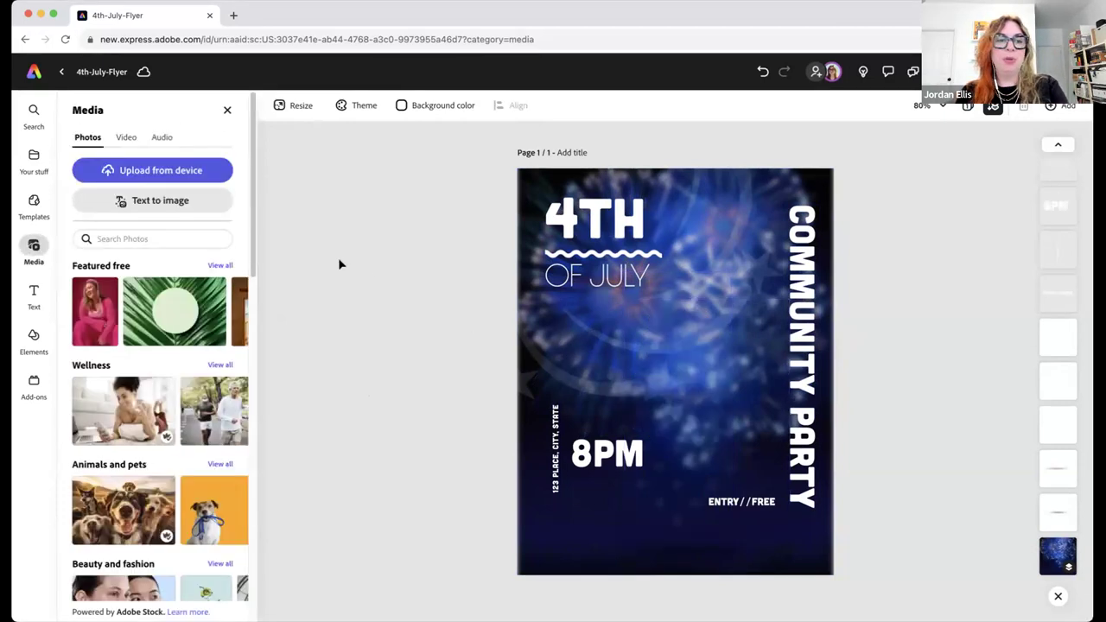
pyautogui.click(149, 200)
pyautogui.click(108, 293)
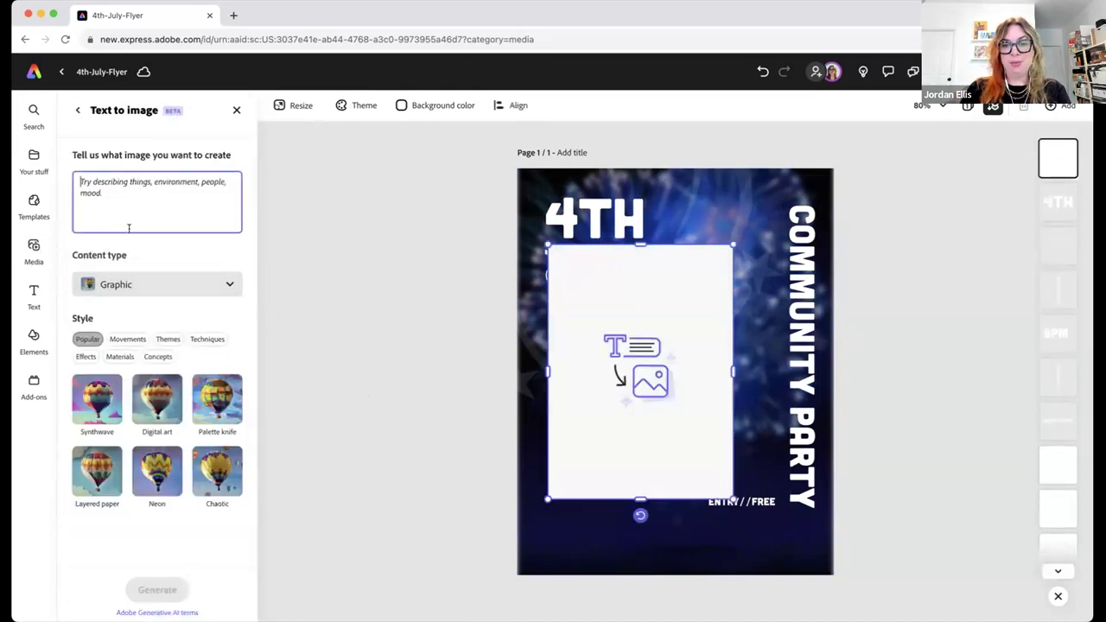
pyautogui.write('ice cream')
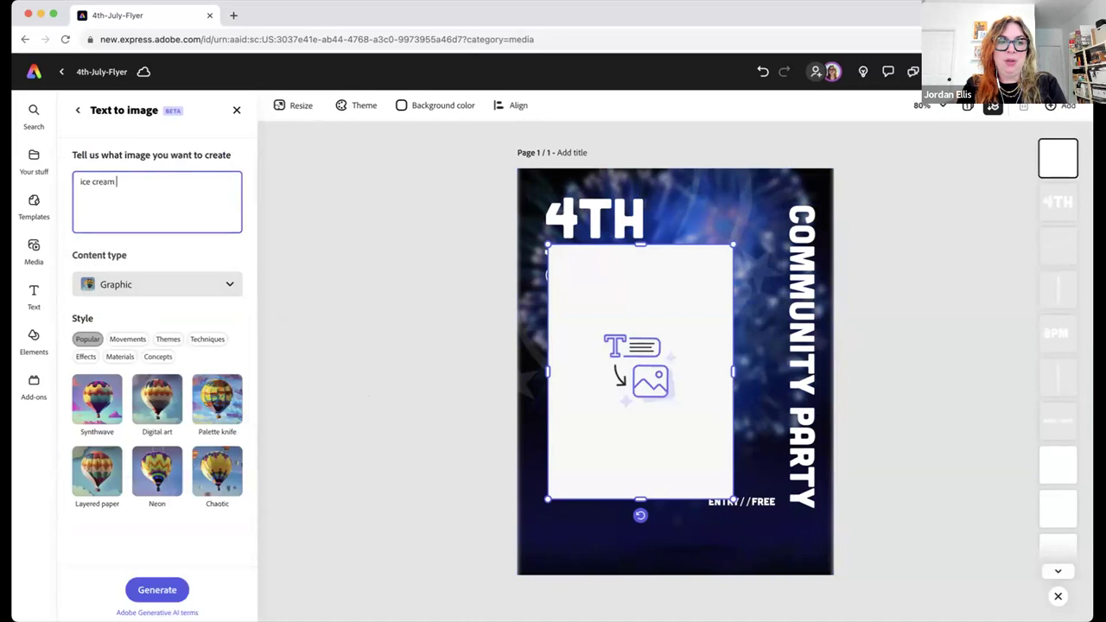
pyautogui.click(157, 590)
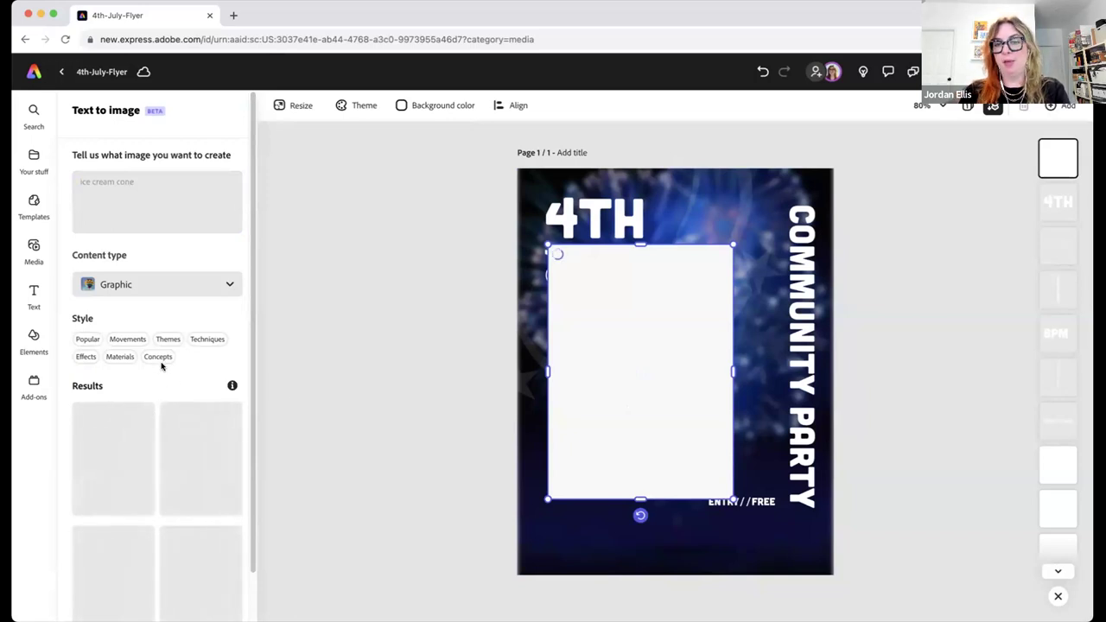
# Place the yellow cone on pink result, remove its background, and reposition it
pyautogui.scroll(-2, 161, 366)
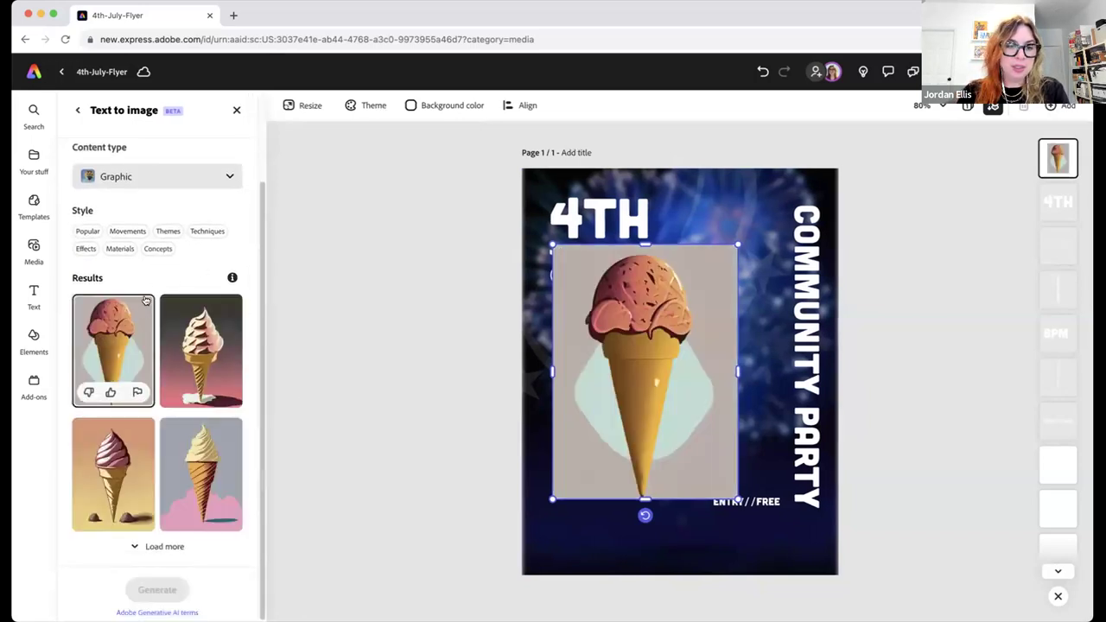
pyautogui.click(204, 461)
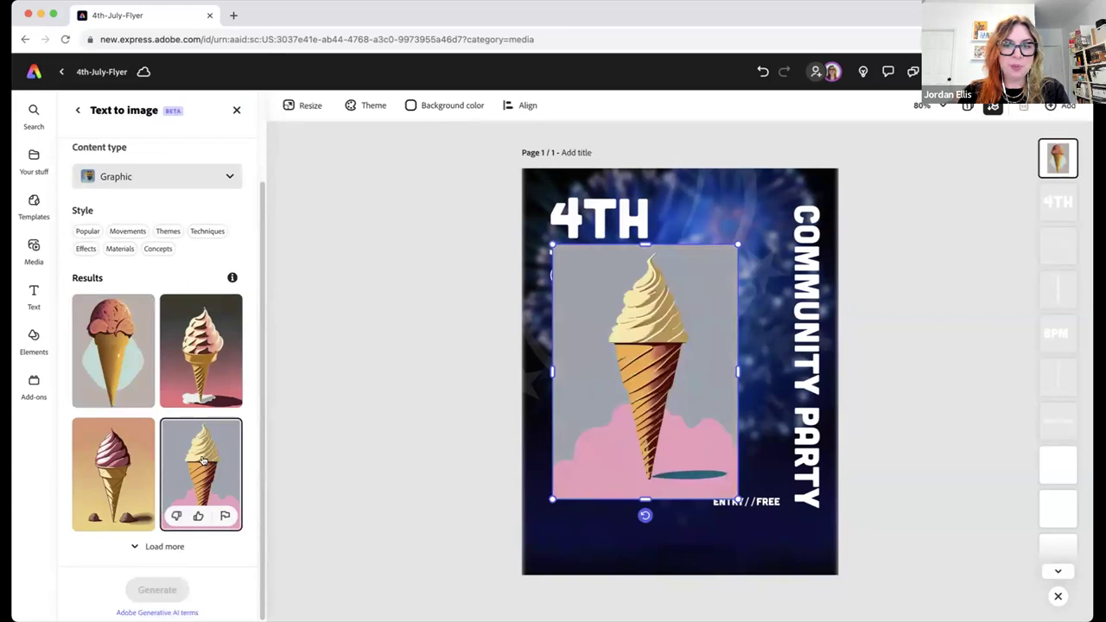
pyautogui.click(77, 110)
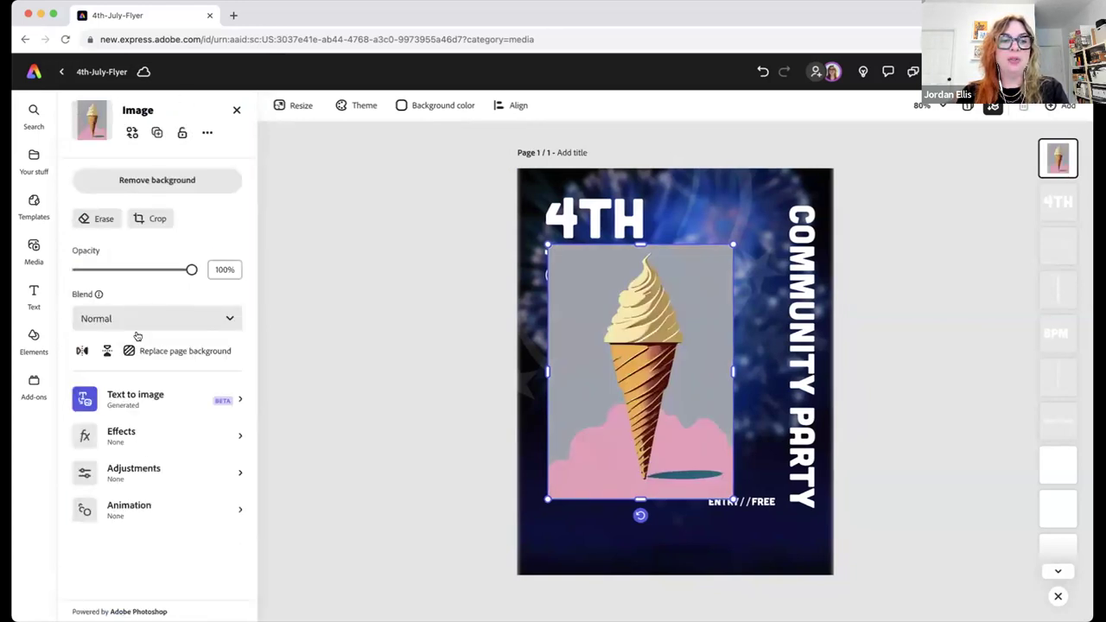
pyautogui.click(143, 179)
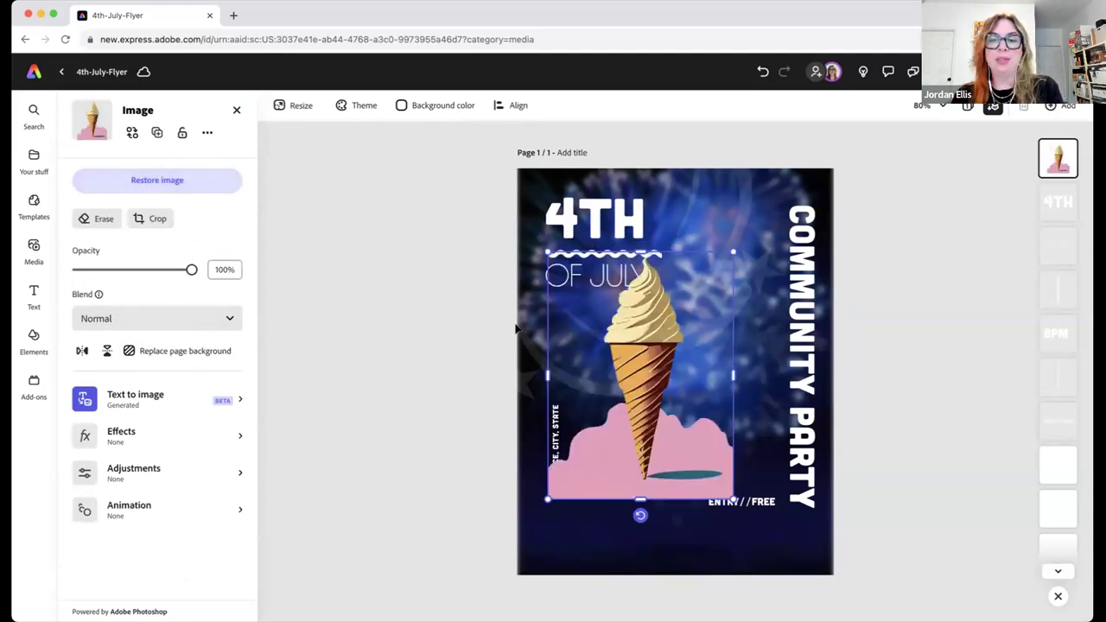
pyautogui.moveTo(640, 353); pyautogui.dragTo(684, 355)
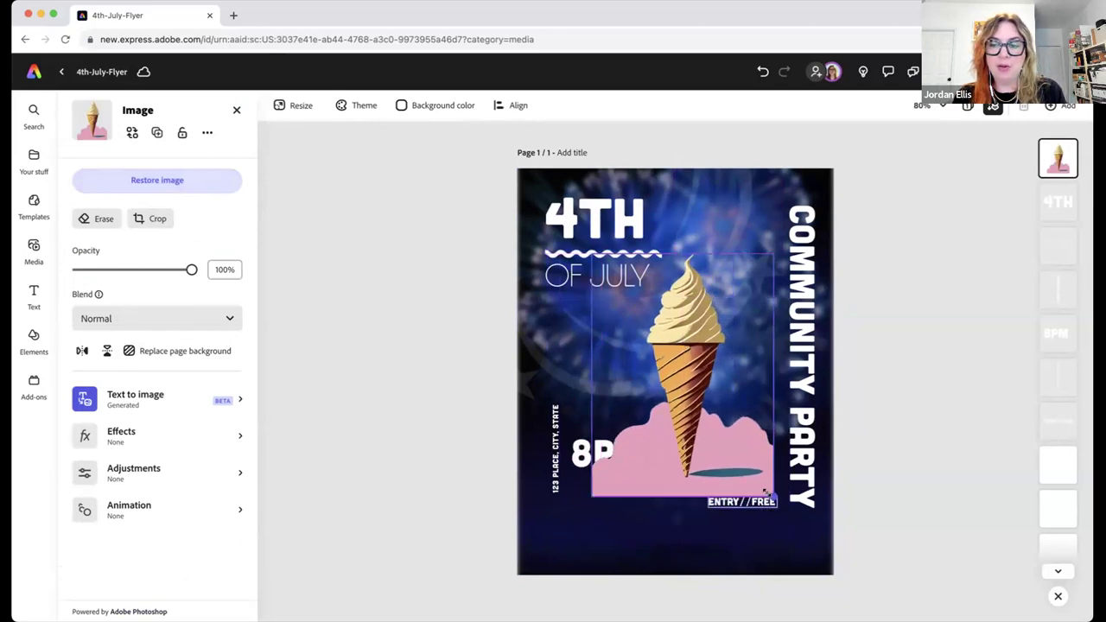
pyautogui.moveTo(691, 428); pyautogui.dragTo(688, 421)
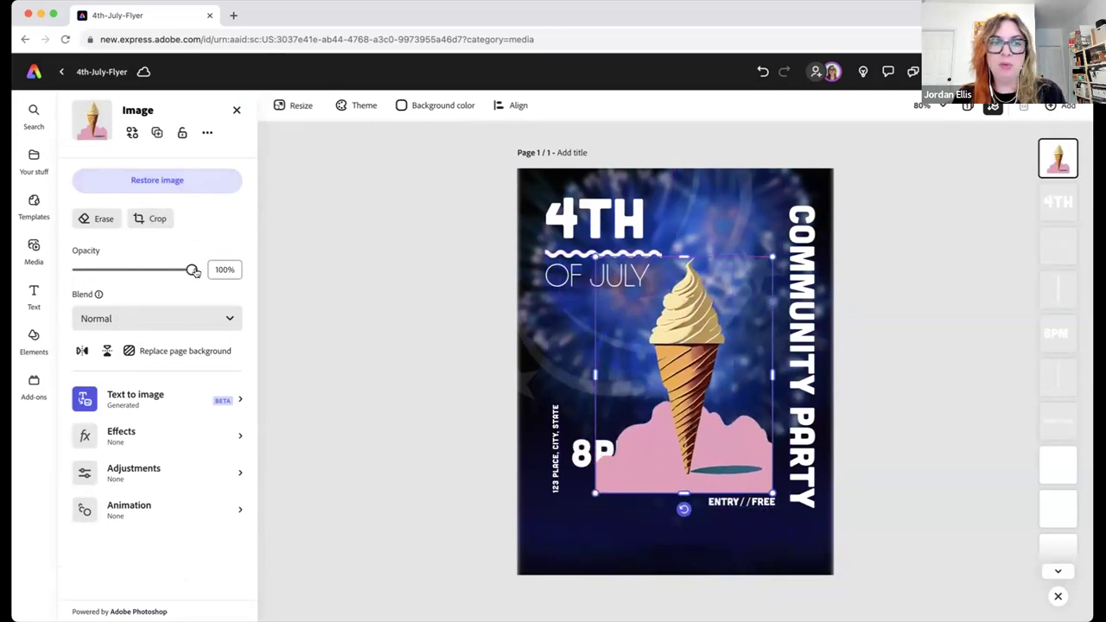
# Cancel replacing the cone photo, then delete the cone image from the flyer
pyautogui.click(132, 134)
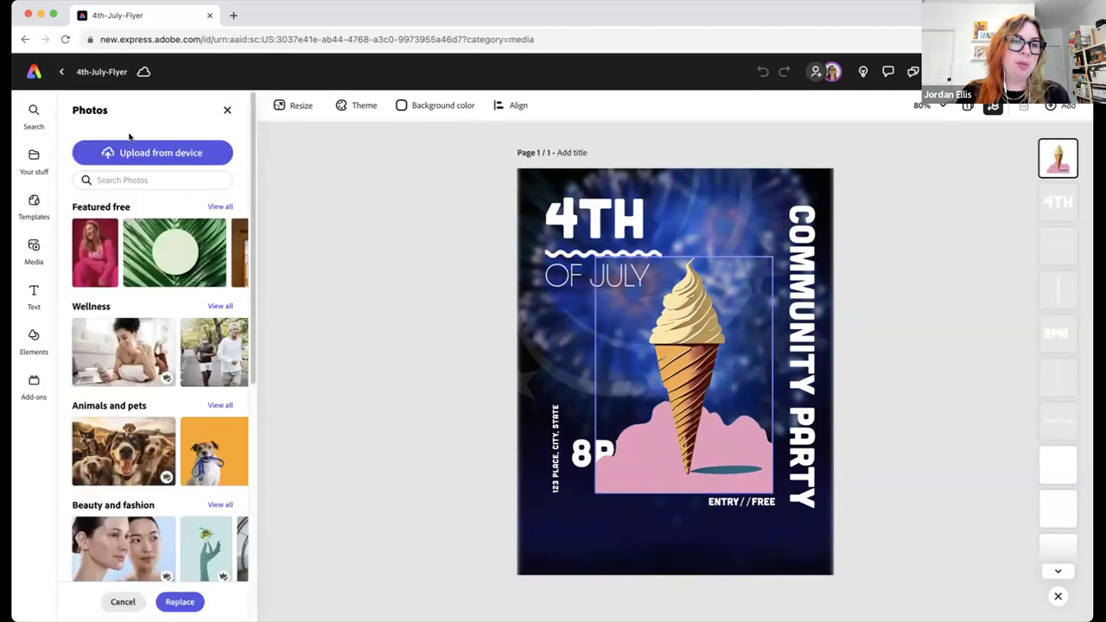
pyautogui.click(131, 180)
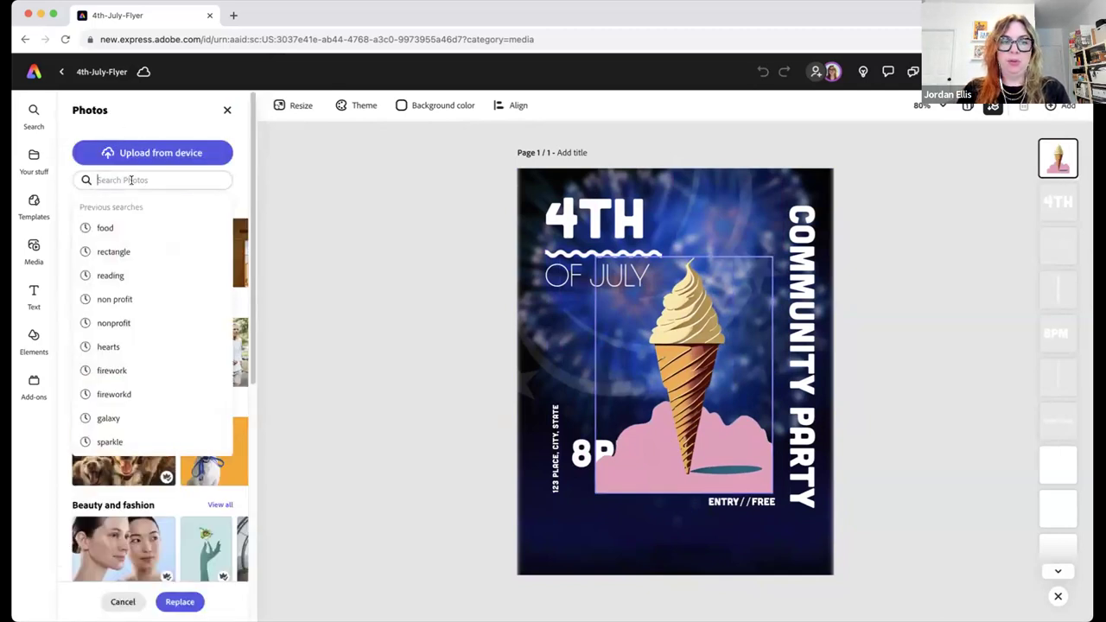
pyautogui.click(476, 351)
pyautogui.click(666, 349)
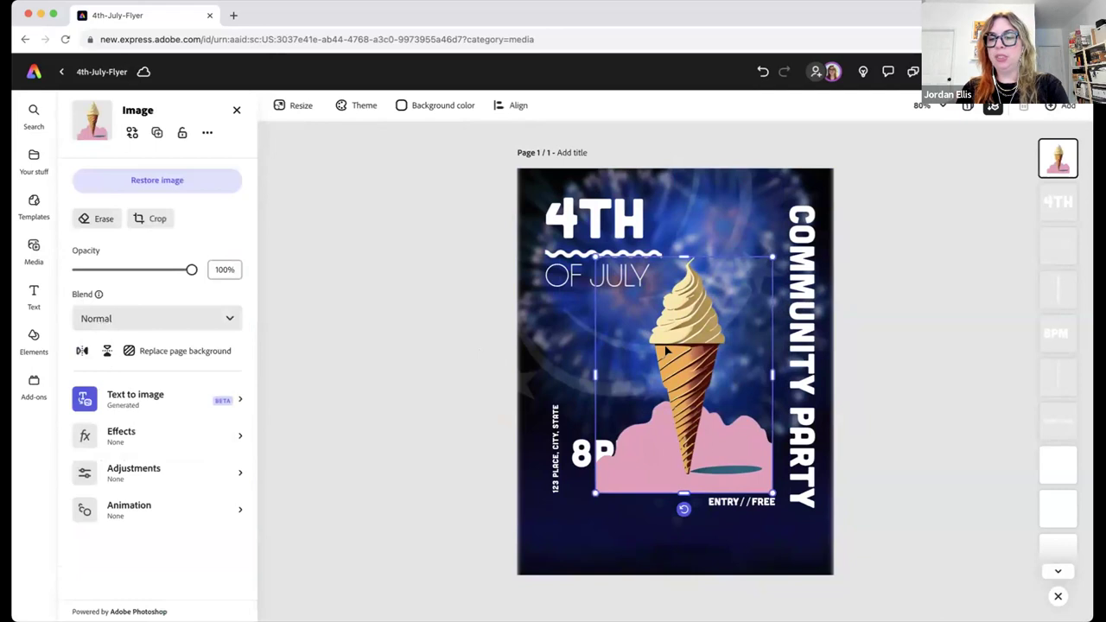
pyautogui.press('BackSpace')
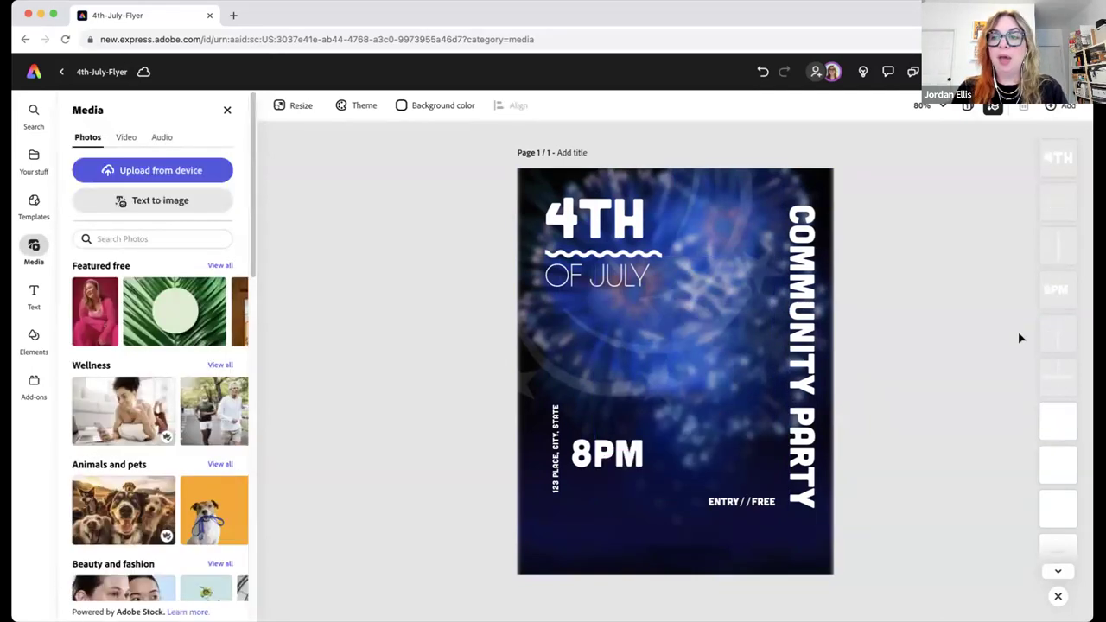
pyautogui.scroll(-2, 1058, 380)
# Give the fireworks background a Breathe looping animation at speed 7
pyautogui.click(1057, 556)
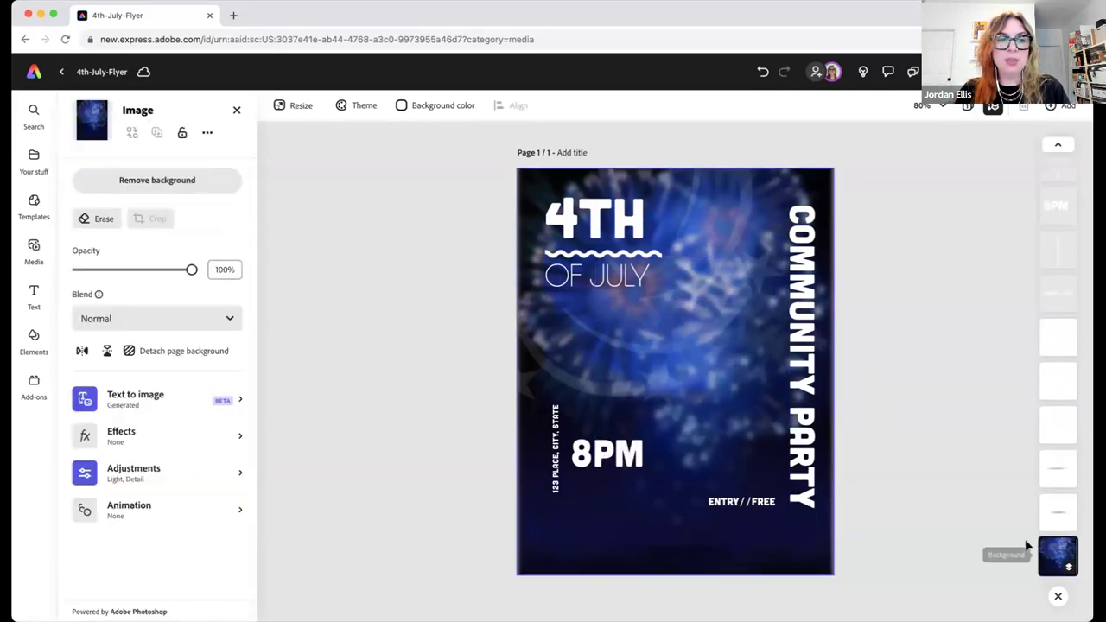
pyautogui.click(123, 510)
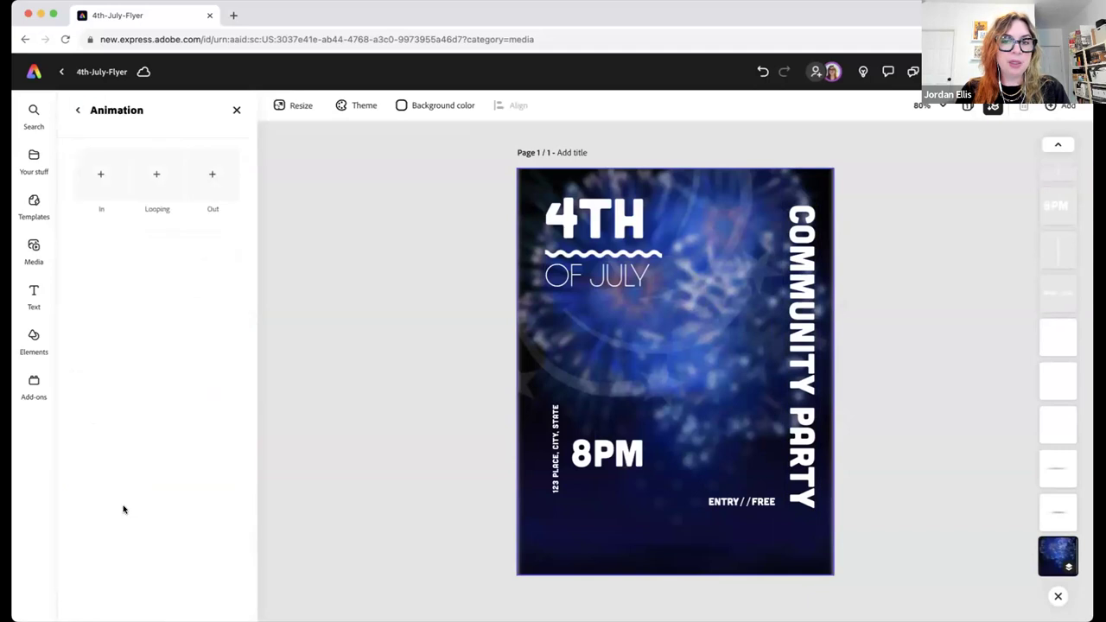
pyautogui.click(153, 176)
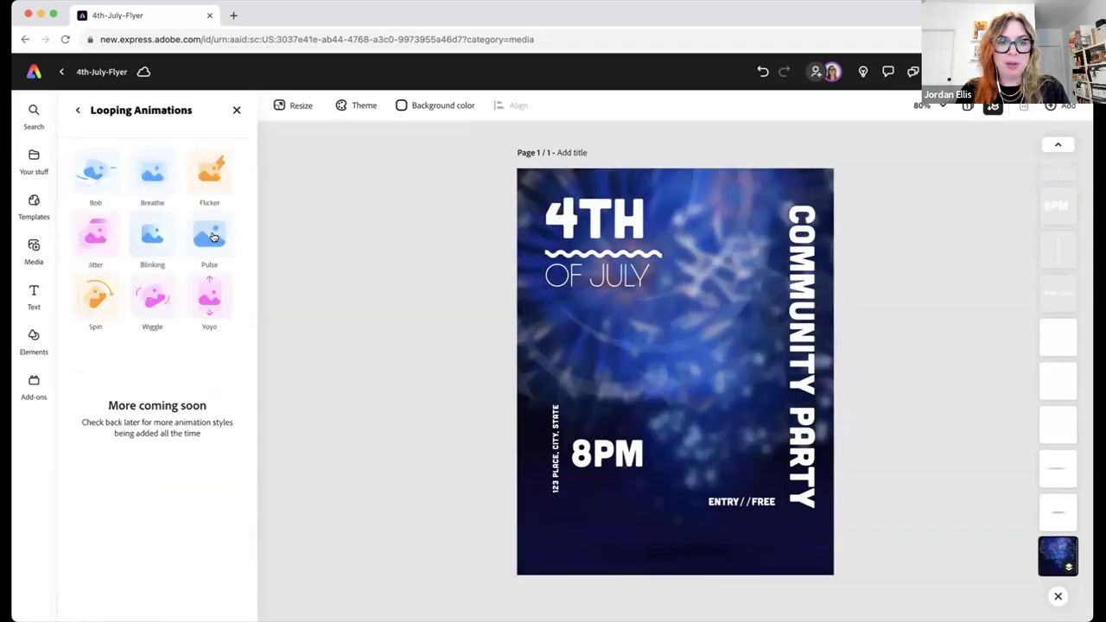
pyautogui.click(209, 235)
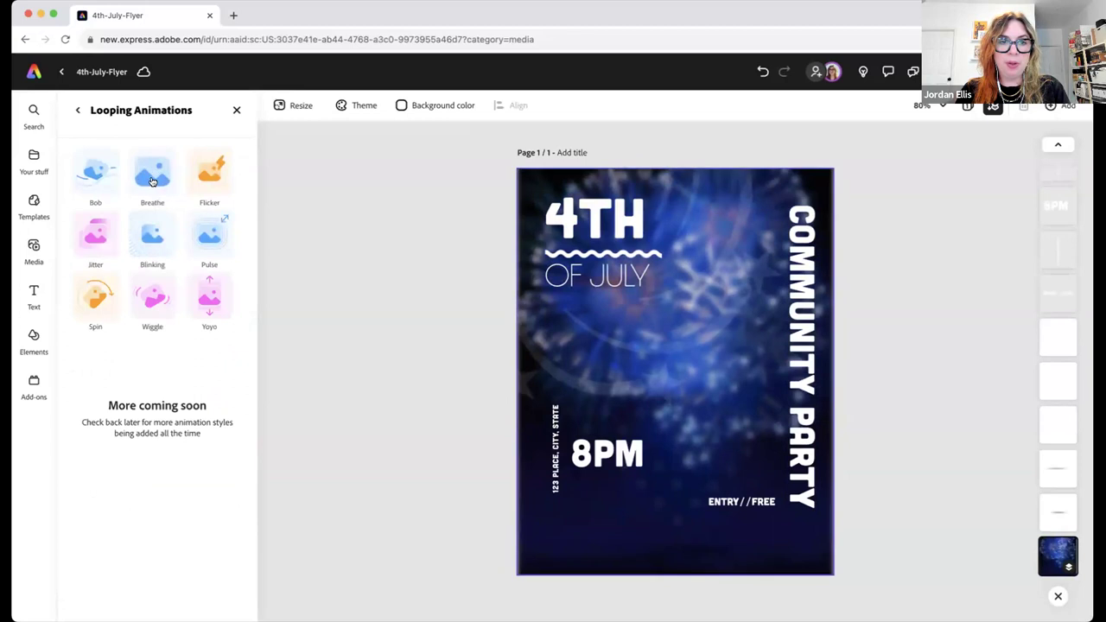
pyautogui.click(151, 182)
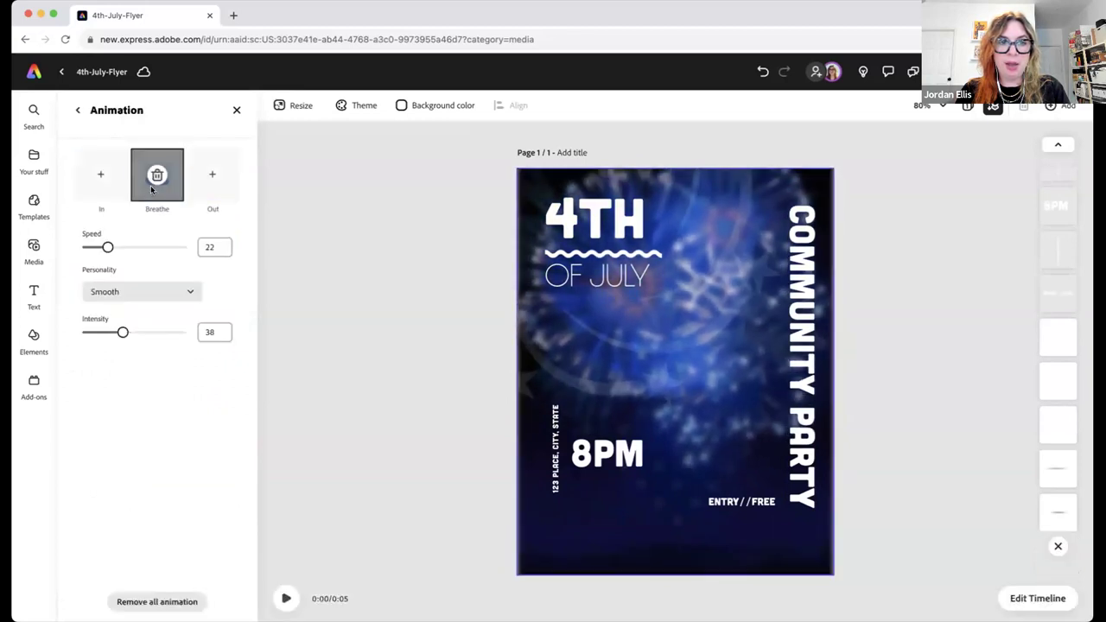
pyautogui.moveTo(109, 248); pyautogui.dragTo(93, 248)
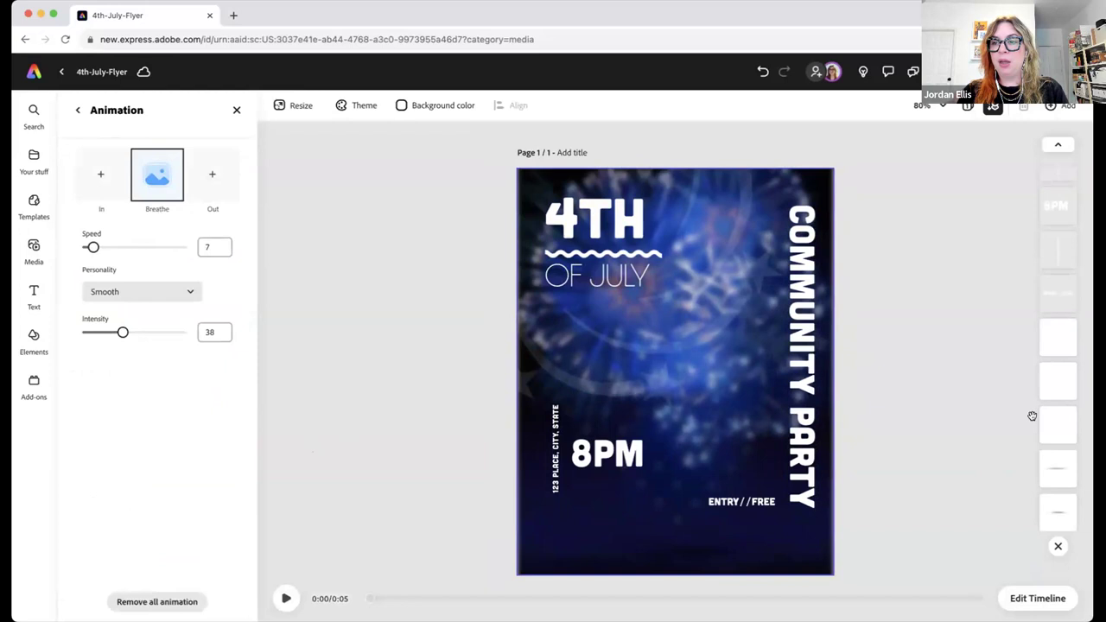
# Detach the page background, enlarge it to fill the page behind the text, and preview the animation
pyautogui.click(77, 111)
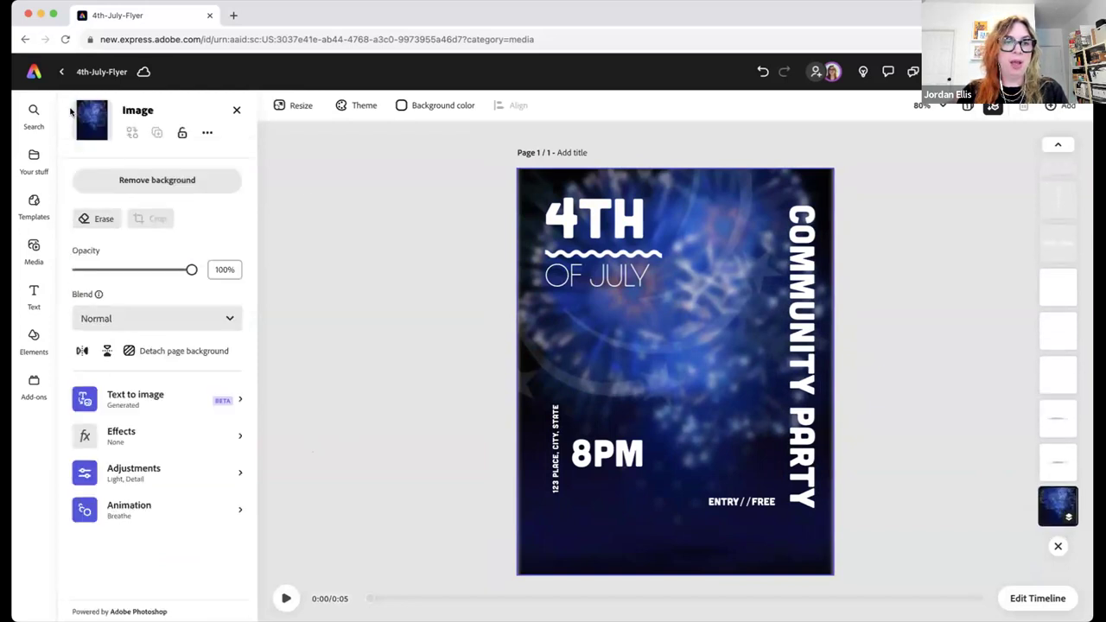
pyautogui.click(168, 350)
pyautogui.moveTo(768, 244); pyautogui.dragTo(924, 35)
pyautogui.moveTo(585, 502); pyautogui.dragTo(400, 597)
pyautogui.moveTo(1082, 261); pyautogui.dragTo(1064, 519)
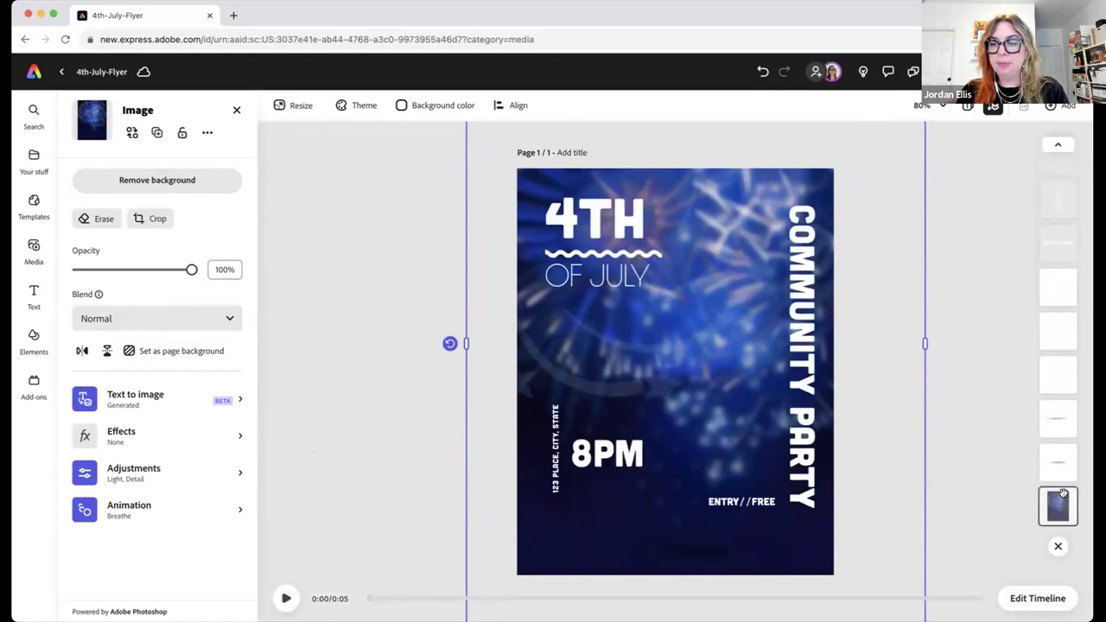
pyautogui.click(393, 358)
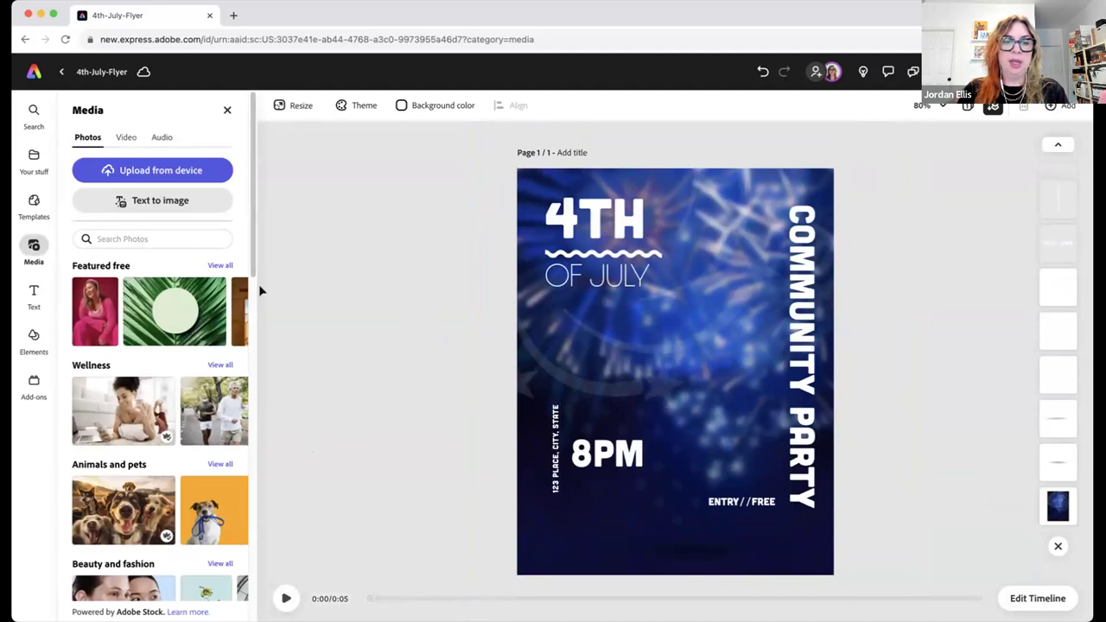
pyautogui.click(287, 598)
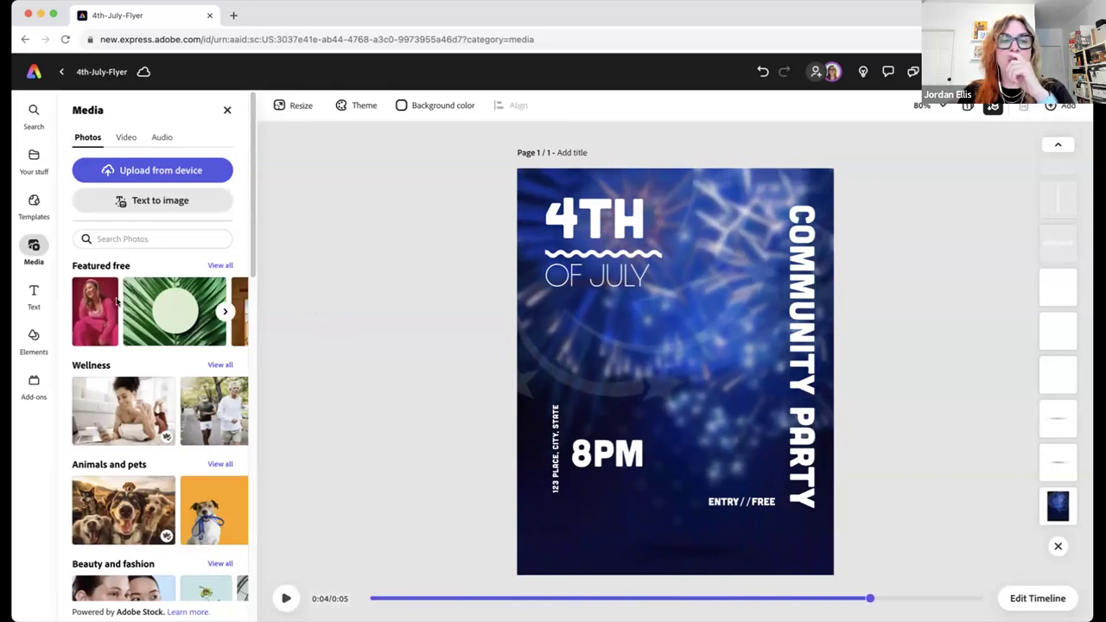
pyautogui.click(33, 288)
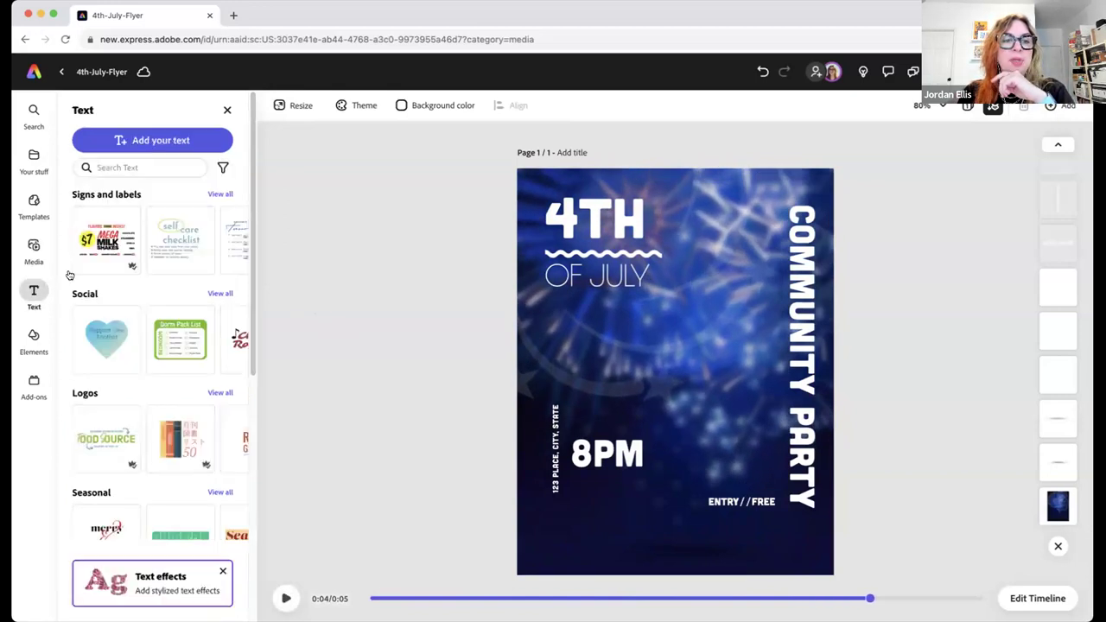
# Add a new text box and type then clear a '4th' text effect description
pyautogui.click(155, 141)
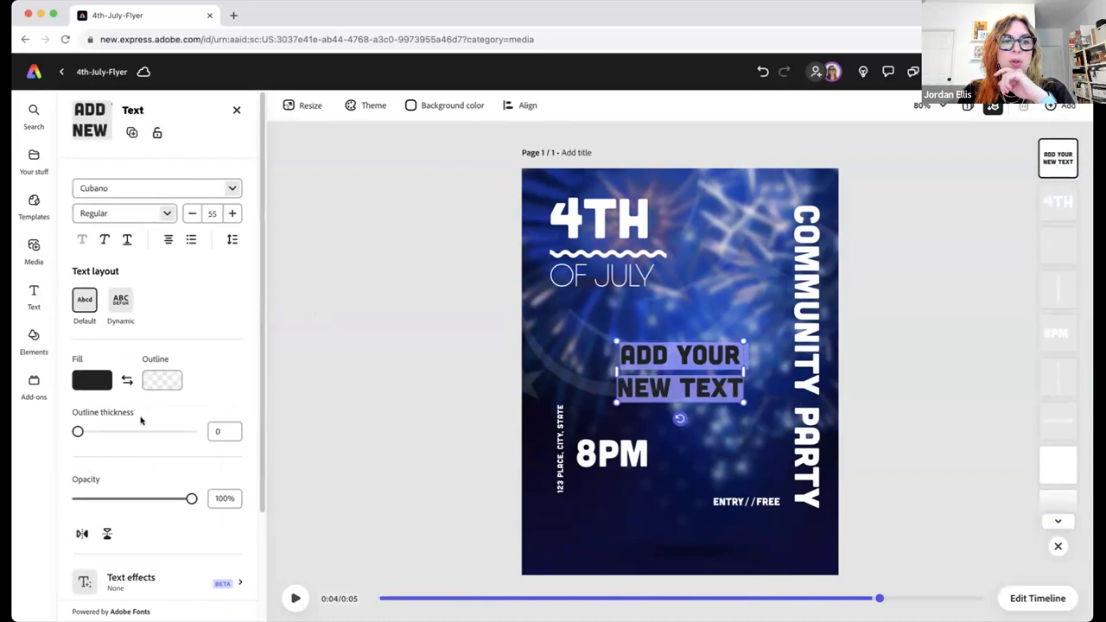
pyautogui.scroll(-2, 157, 339)
pyautogui.scroll(-1, 158, 339)
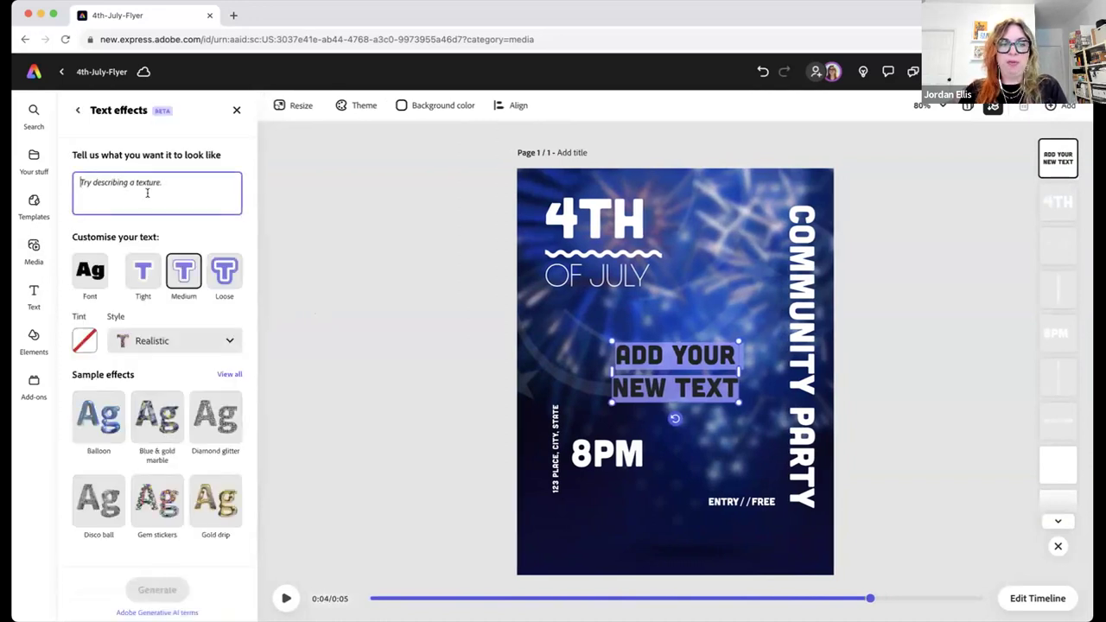
pyautogui.write('4th of July')
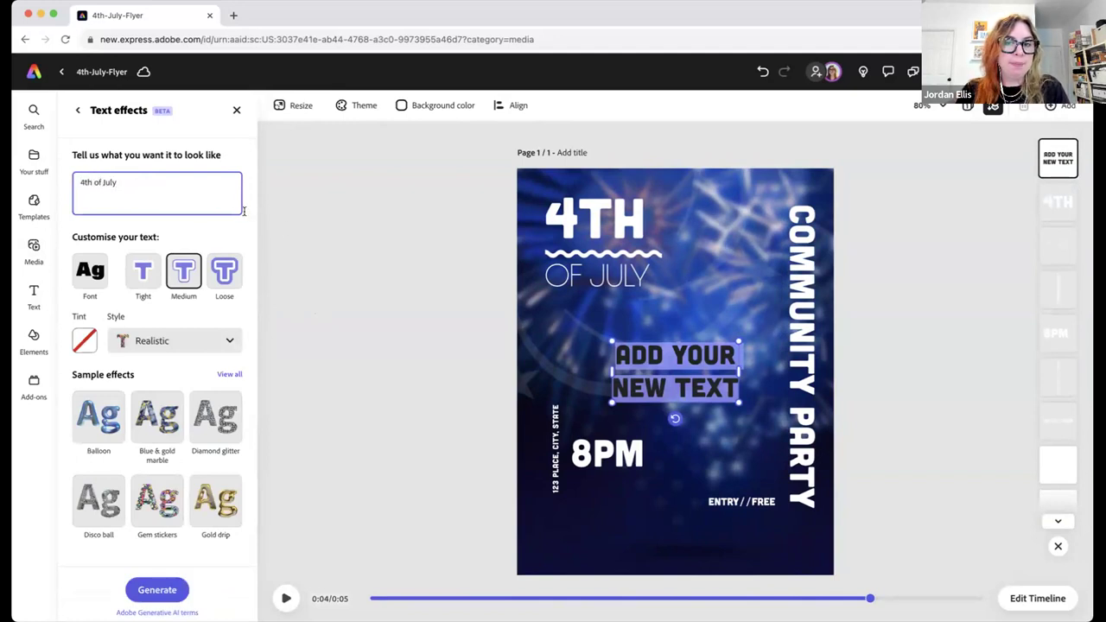
pyautogui.hotkey('alt', 'shift', 'Left')
pyautogui.press('BackSpace')
pyautogui.press('BackSpace')
pyautogui.press('BackSpace')
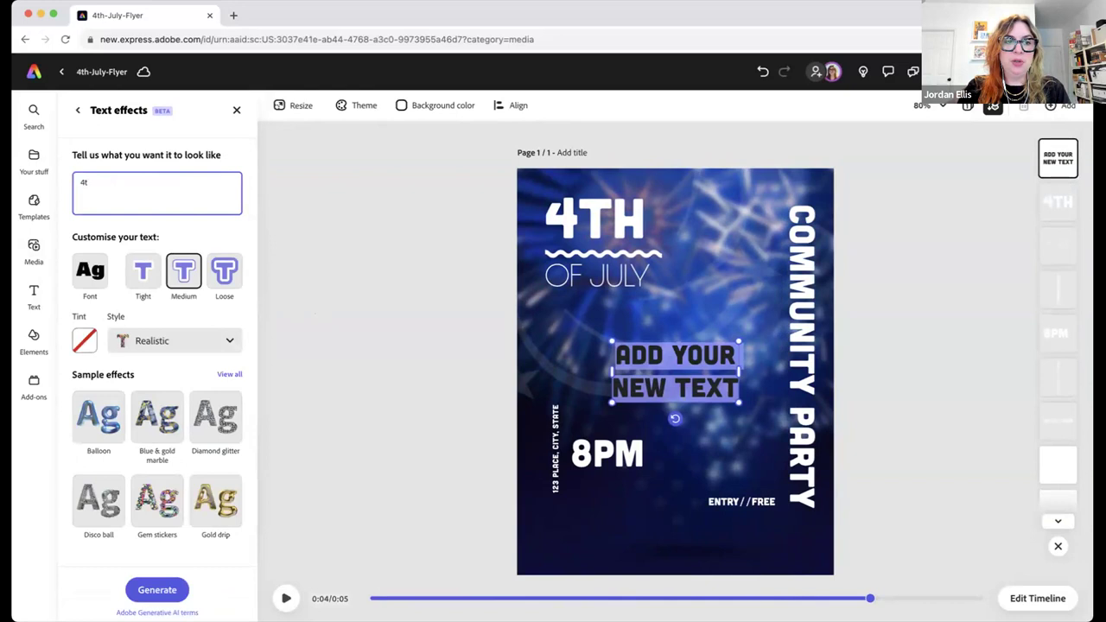
pyautogui.press('BackSpace')
pyautogui.press('BackSpace')
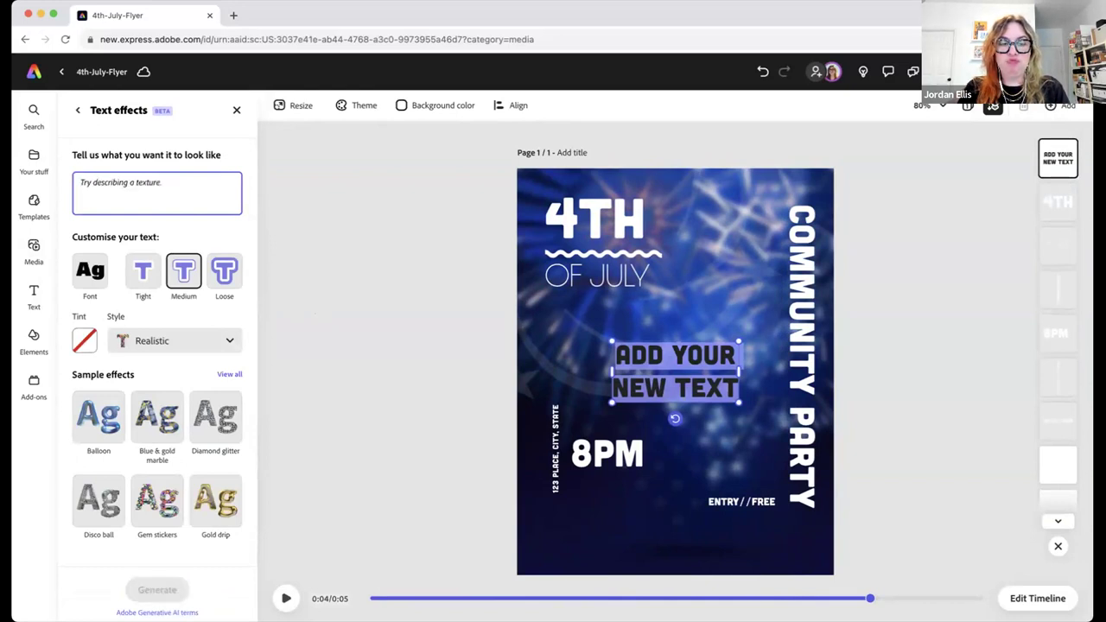
# Apply the Gold drip sample effect and regenerate it from the edited prompt
pyautogui.click(213, 497)
pyautogui.click(174, 191)
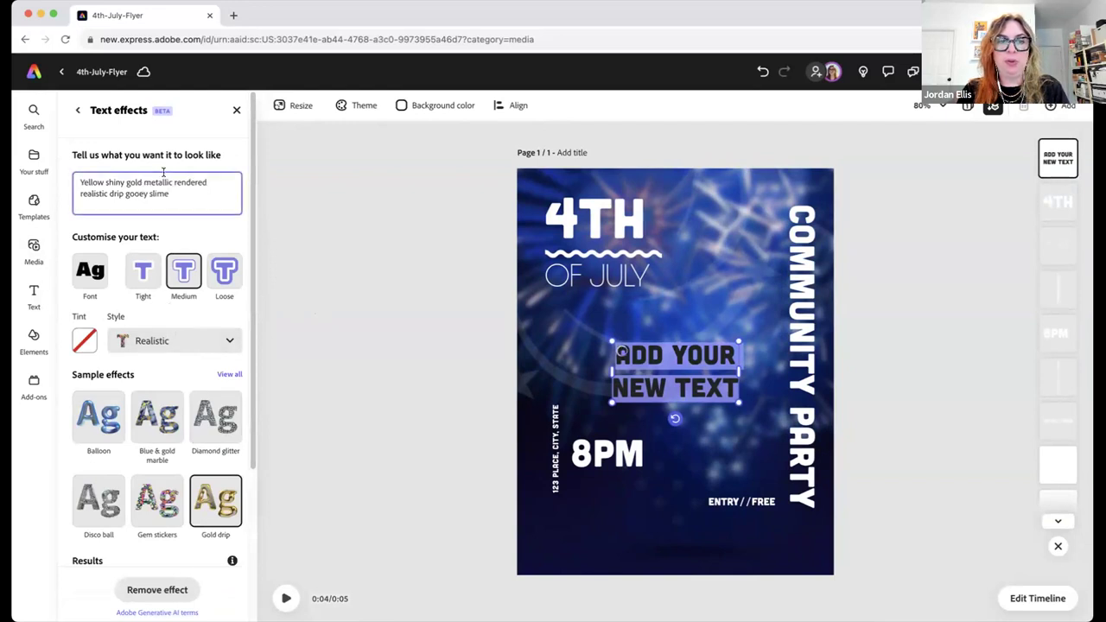
pyautogui.press('Return')
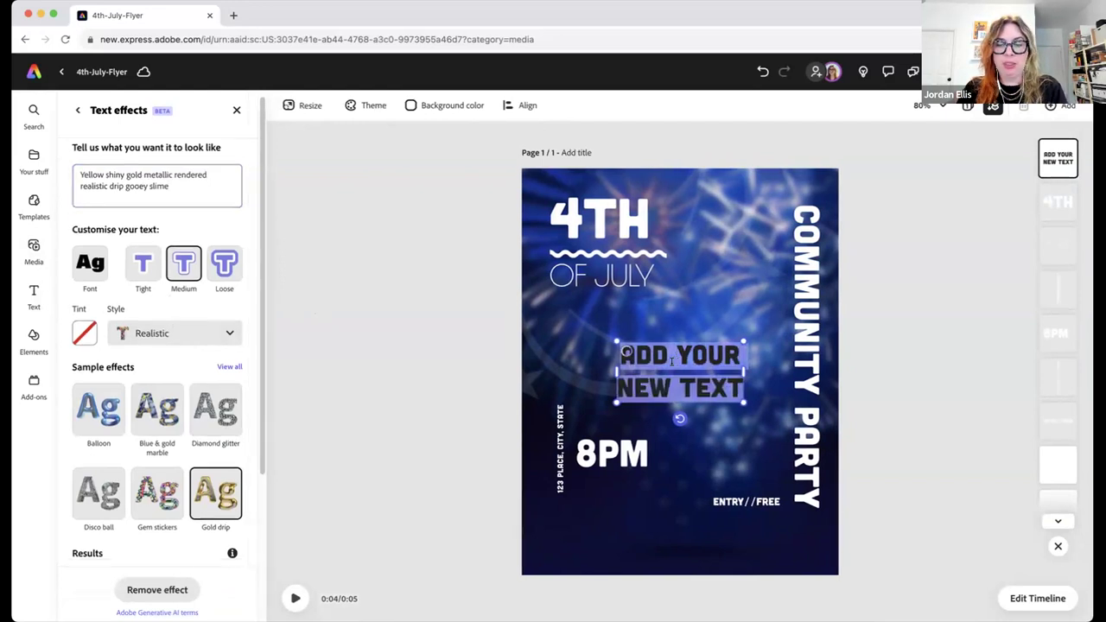